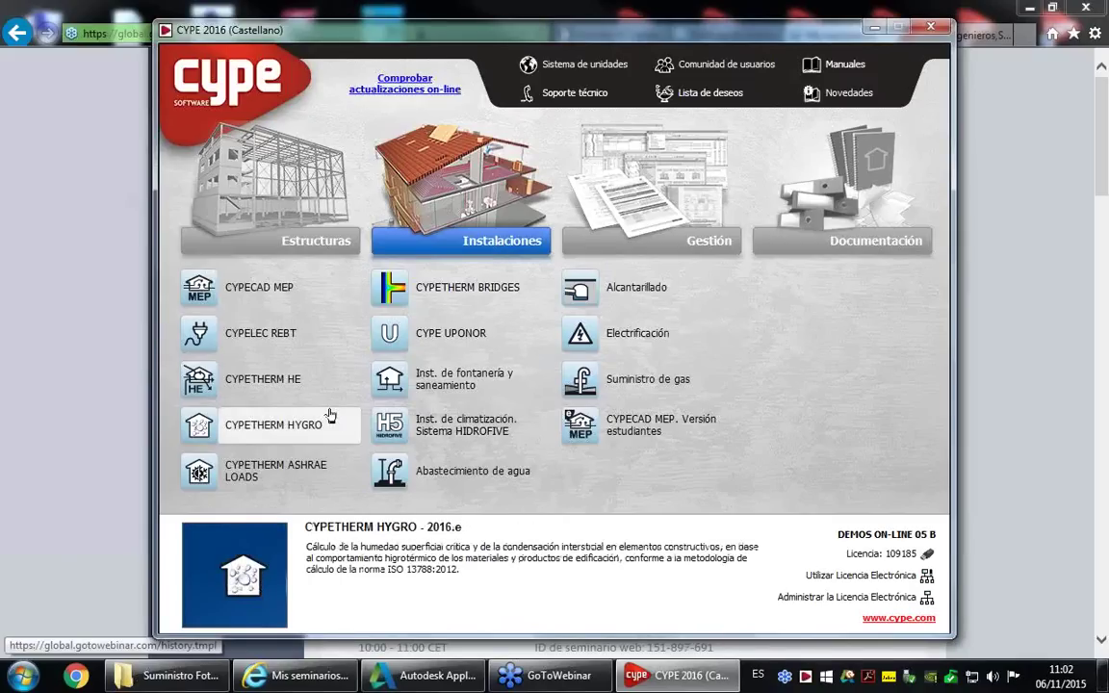
Launch CYPELEC REBT and create a new project file named fv
left_click(302, 346)
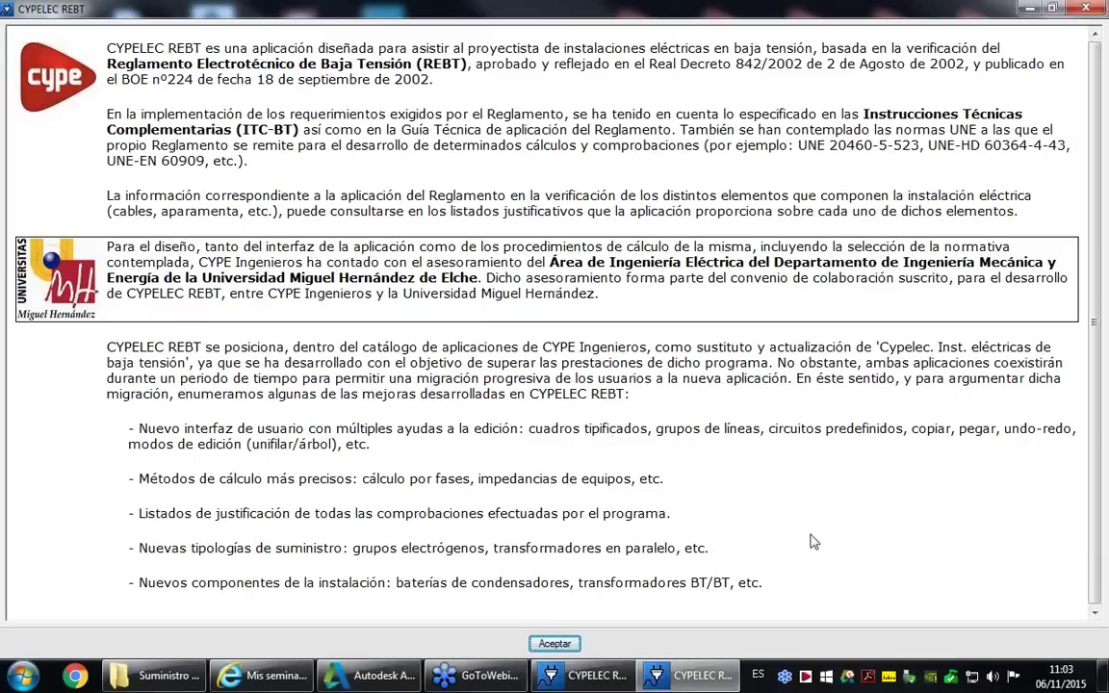
left_click(555, 644)
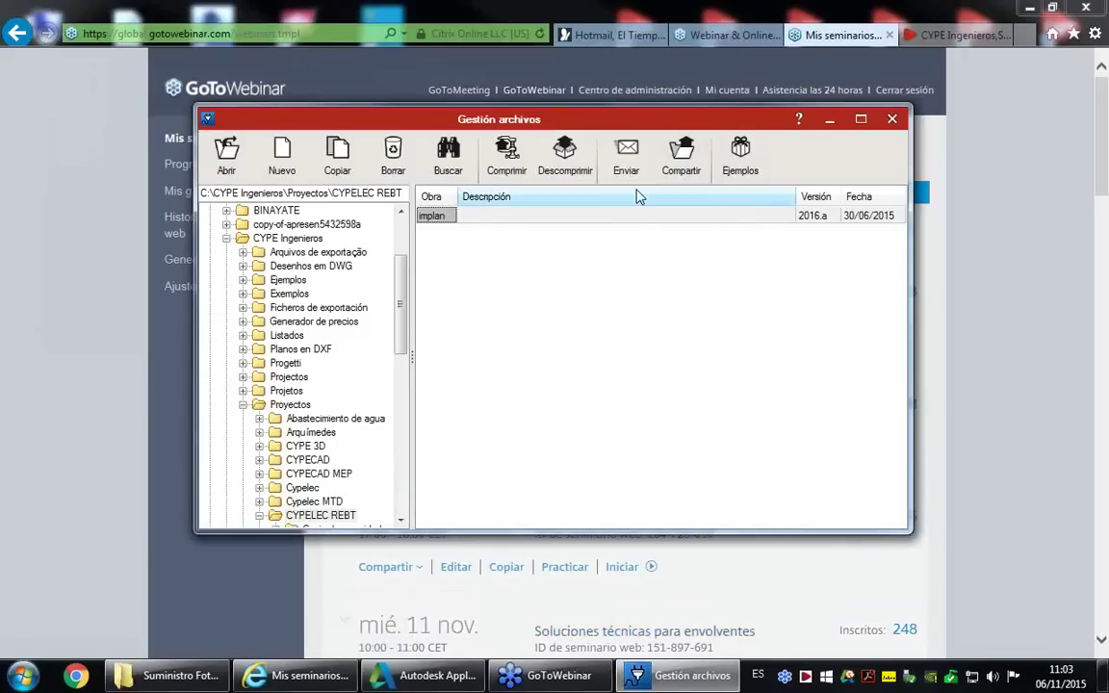
left_click(400, 211)
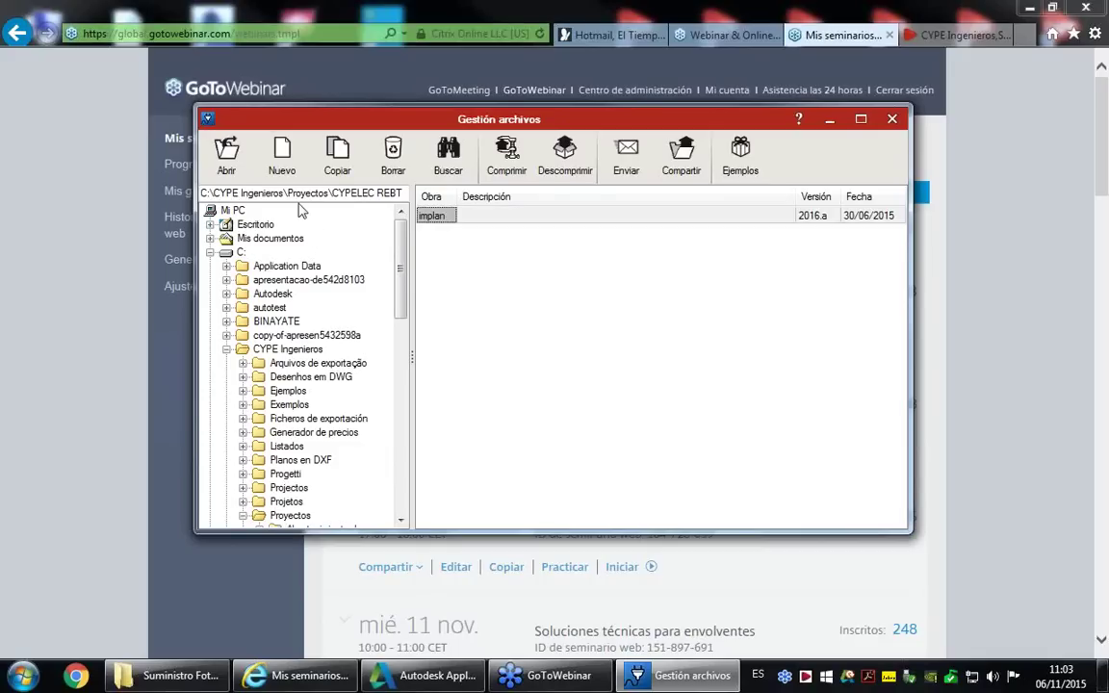
left_click(281, 166)
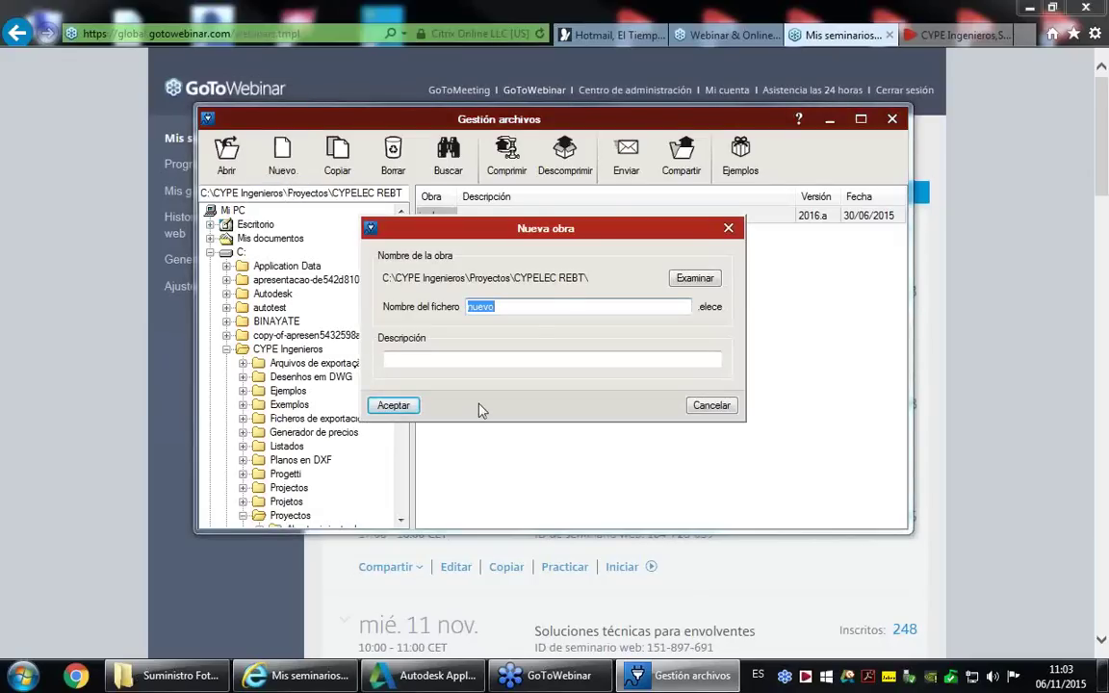
type("fv")
left_click(388, 406)
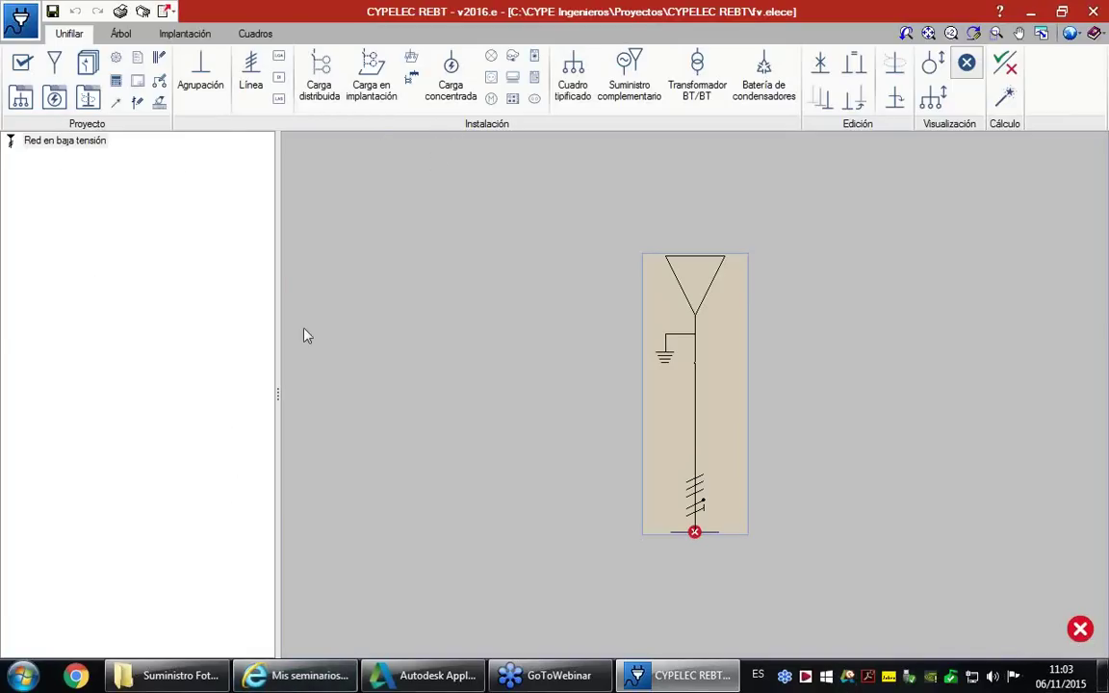
Set the supply type to photovoltaic installation, keeping Fase-Fase 400 V, and open the general conditions of the photovoltaic installation
left_click(57, 71)
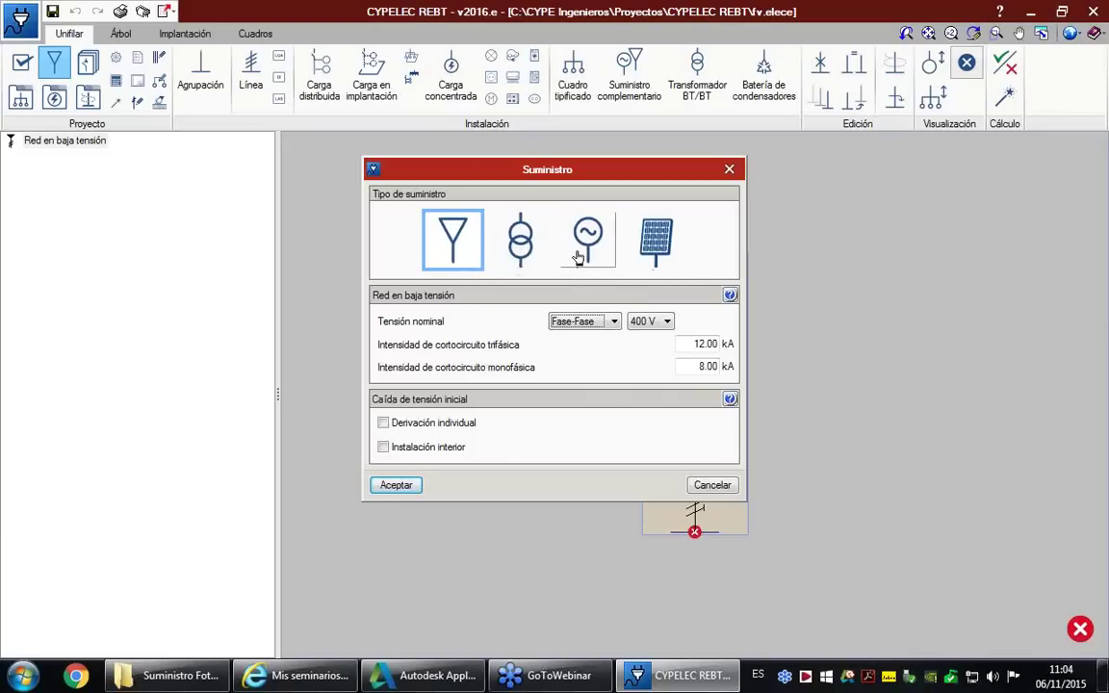
left_click(662, 264)
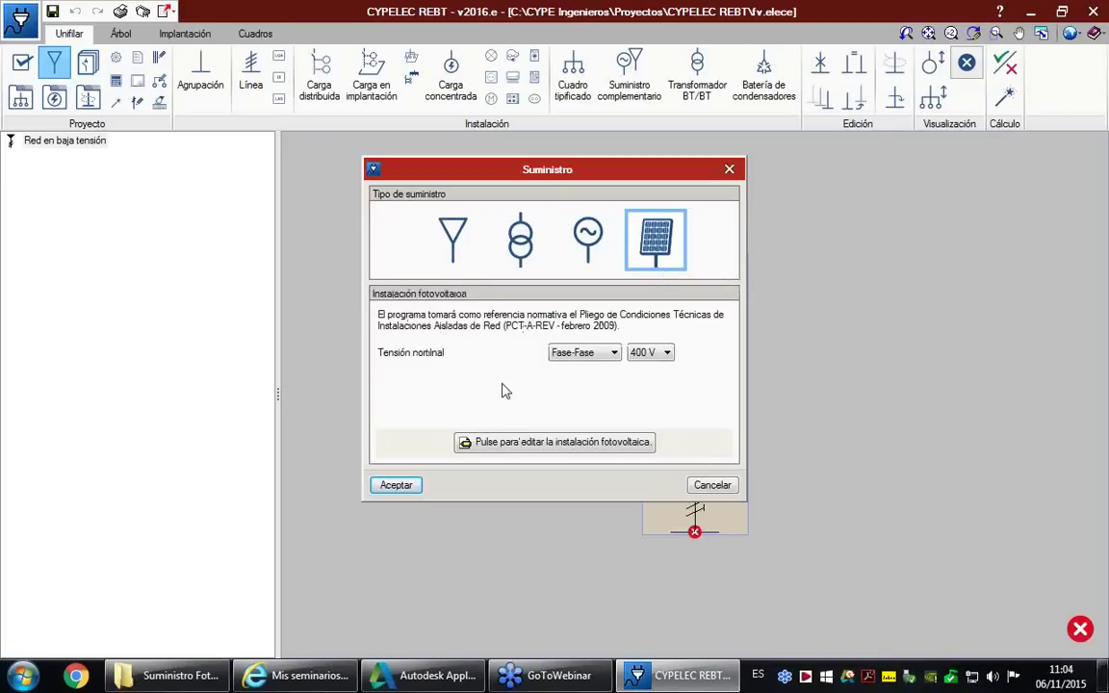
left_click(662, 353)
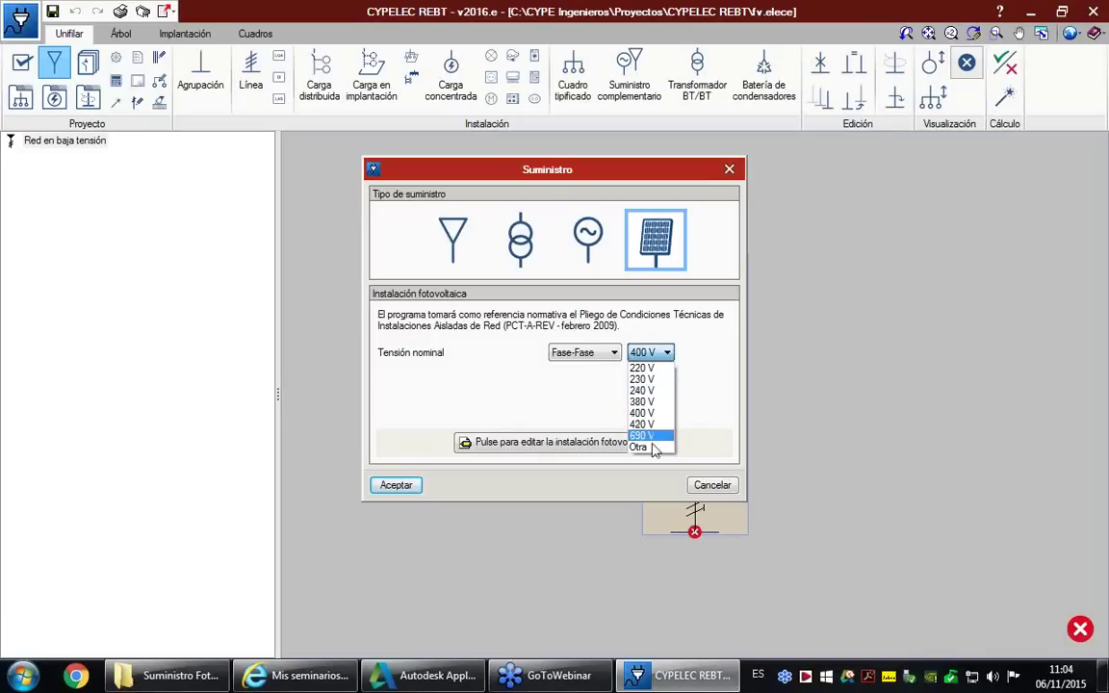
left_click(499, 408)
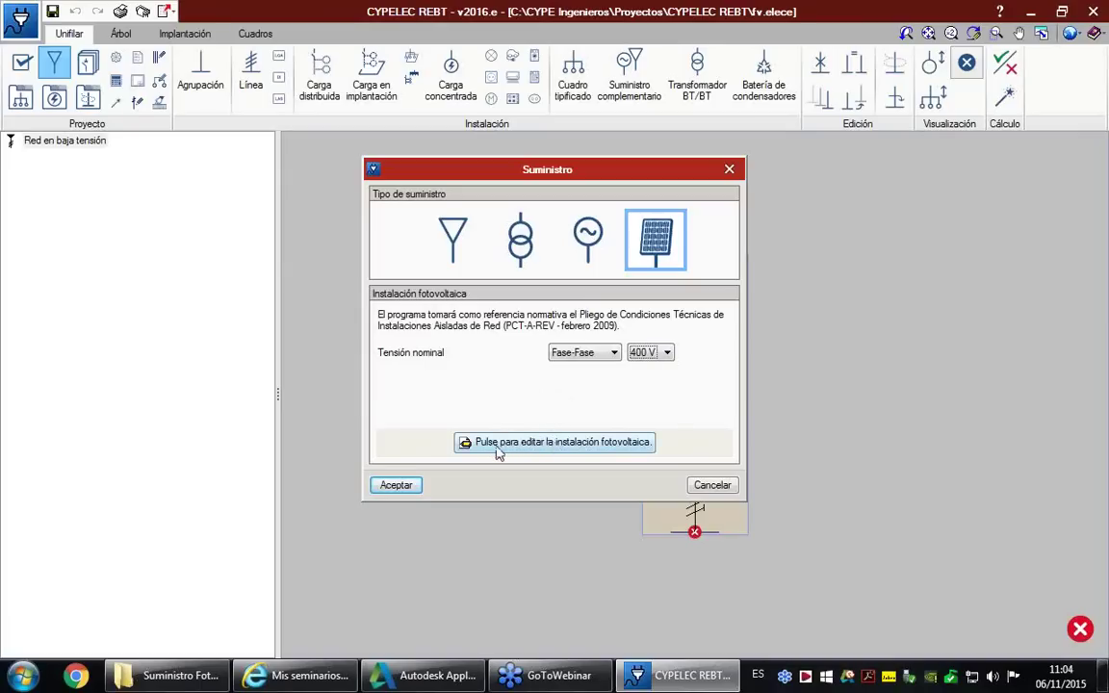
left_click(567, 453)
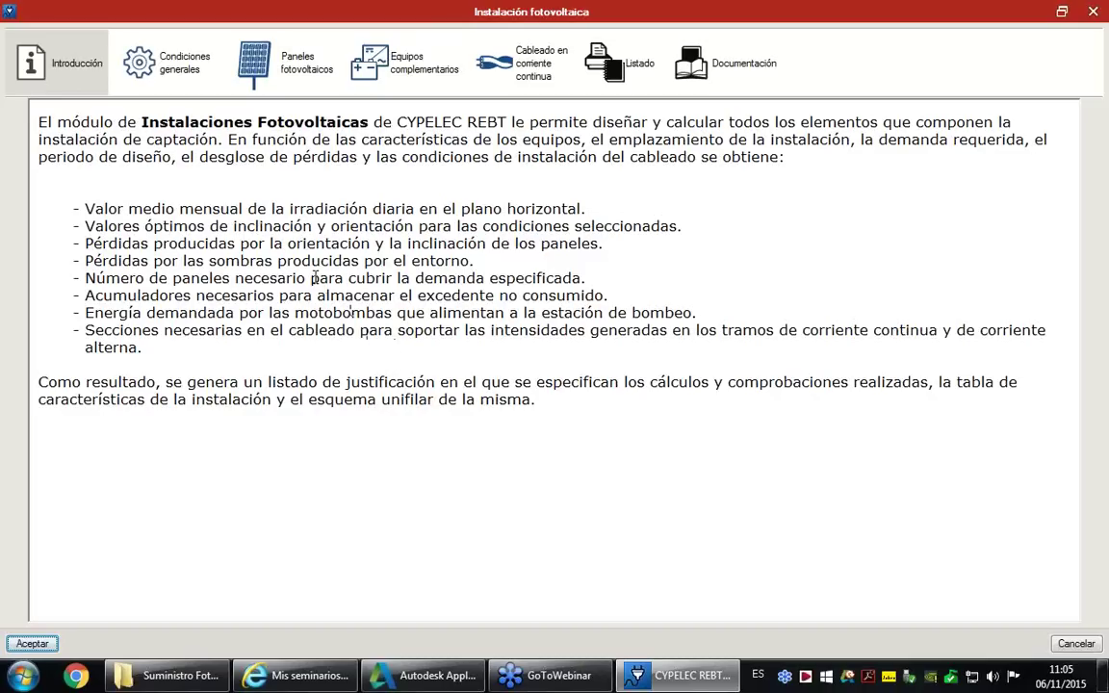
left_click(184, 69)
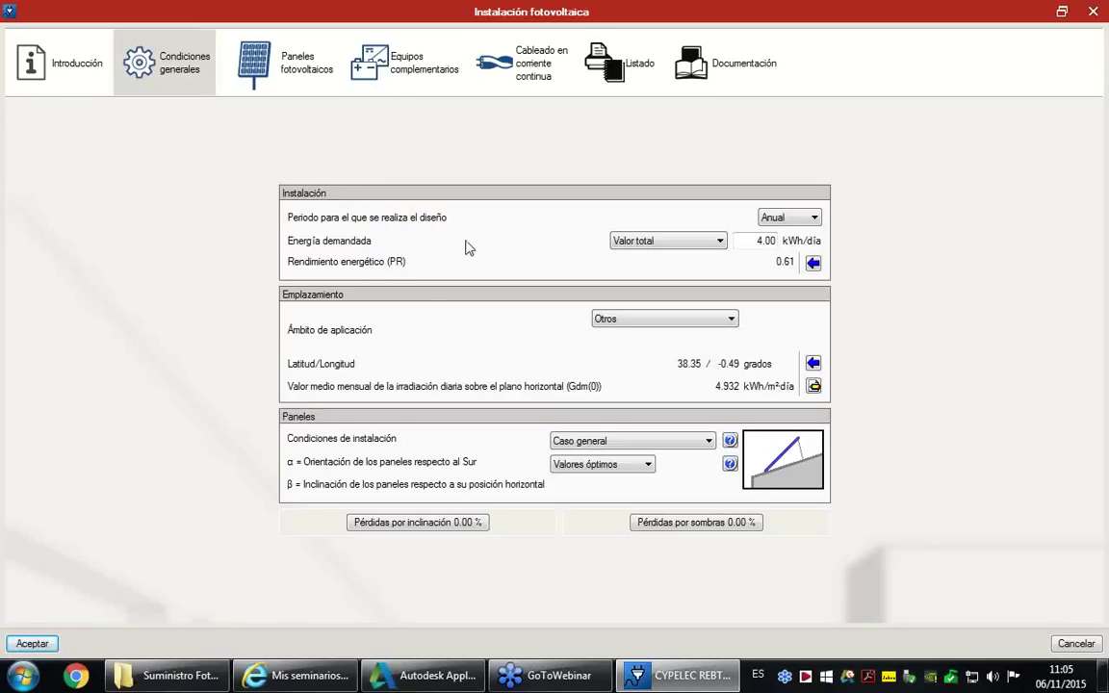
Try Julio as the design period, and return it to Anual
left_click(815, 219)
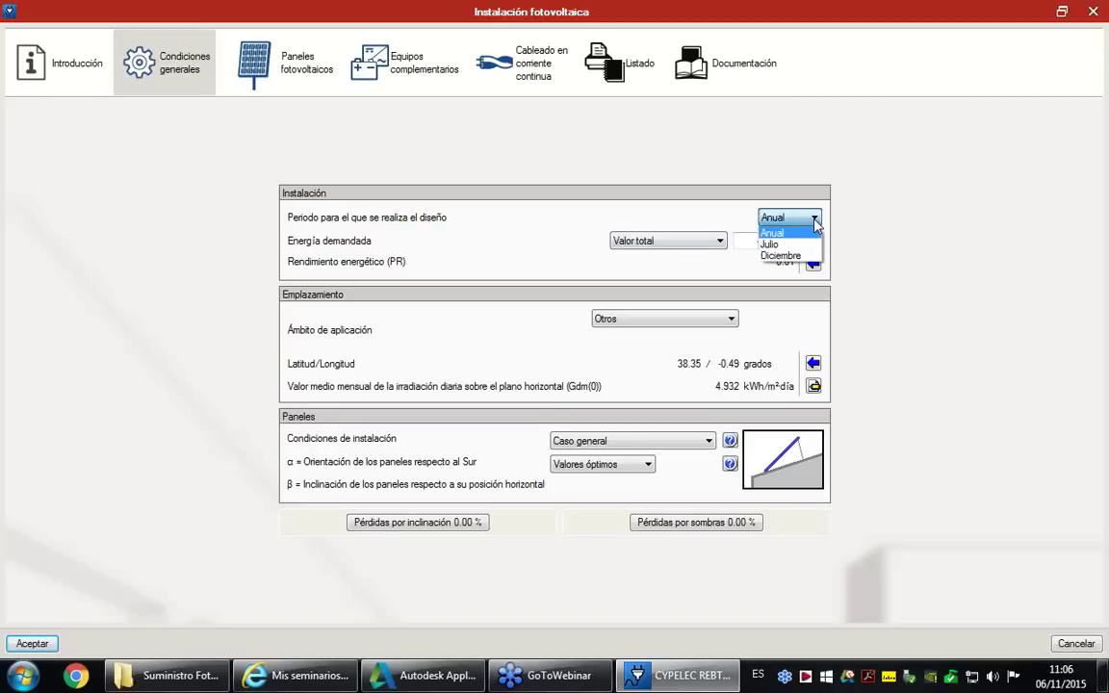
left_click(768, 167)
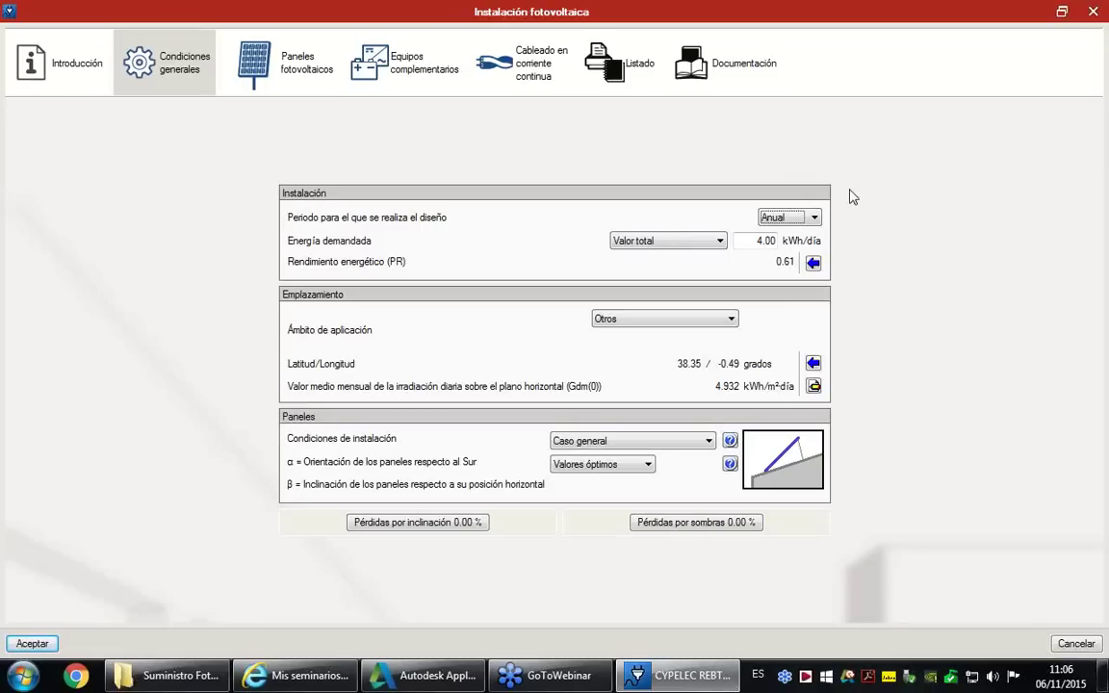
left_click(815, 217)
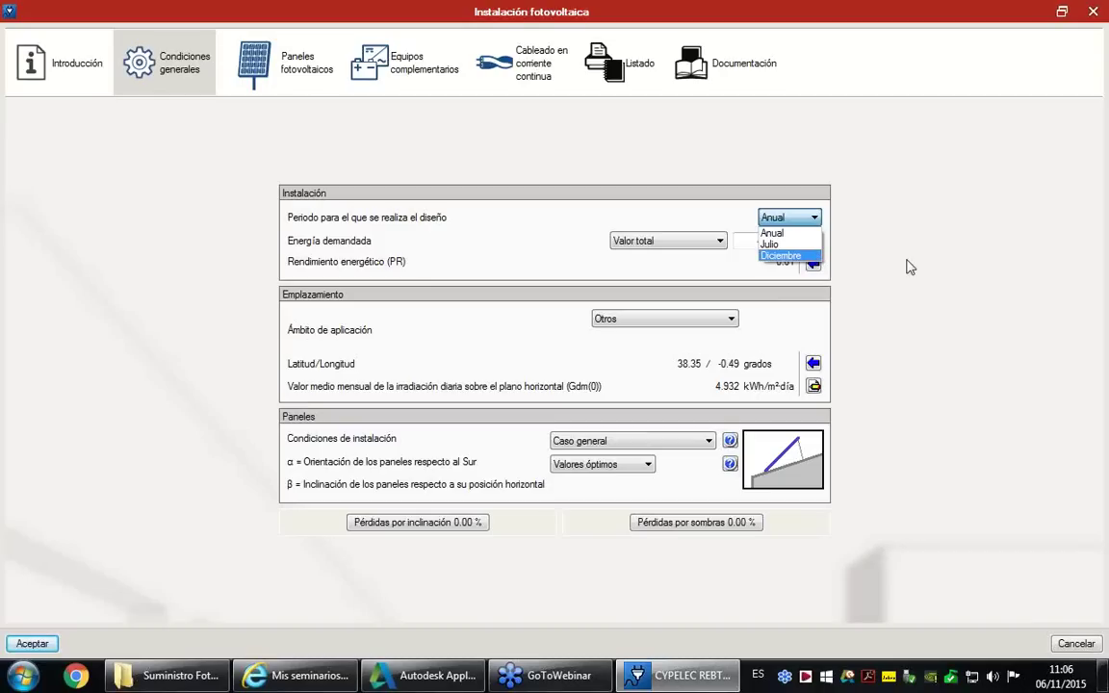
left_click(790, 245)
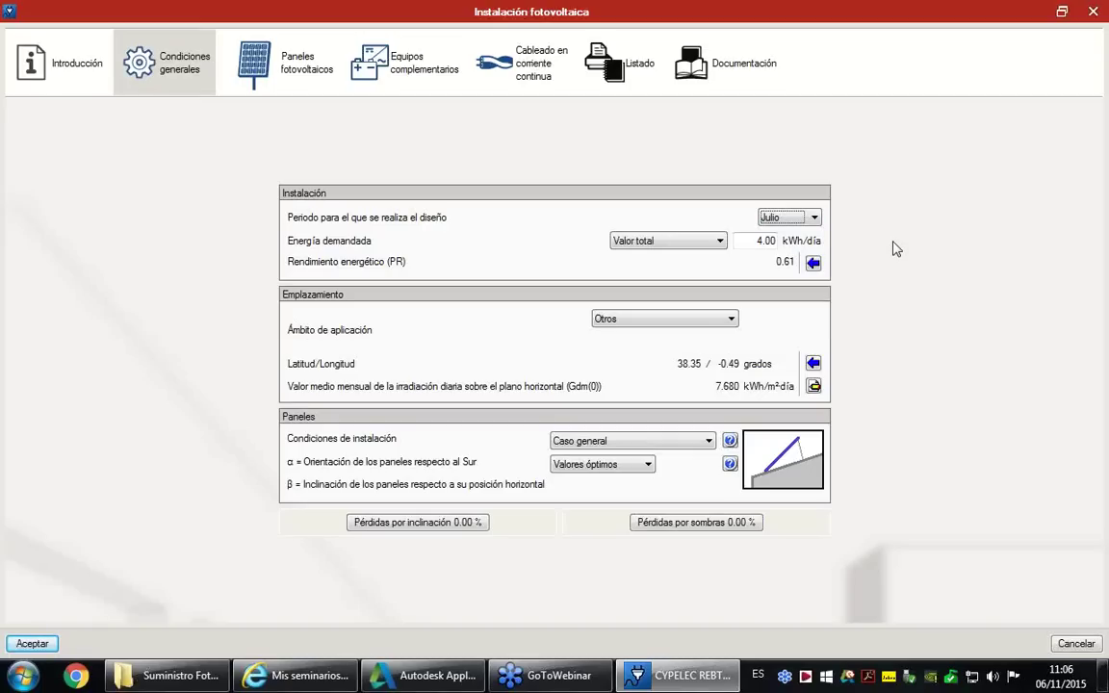
left_click(814, 219)
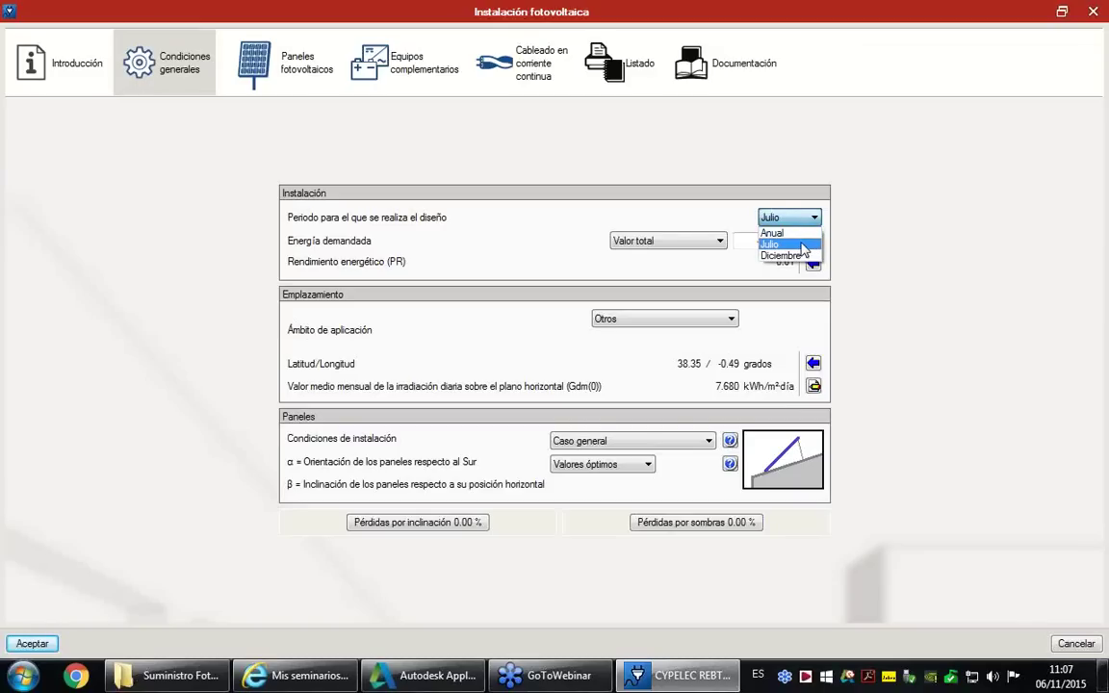
left_click(787, 234)
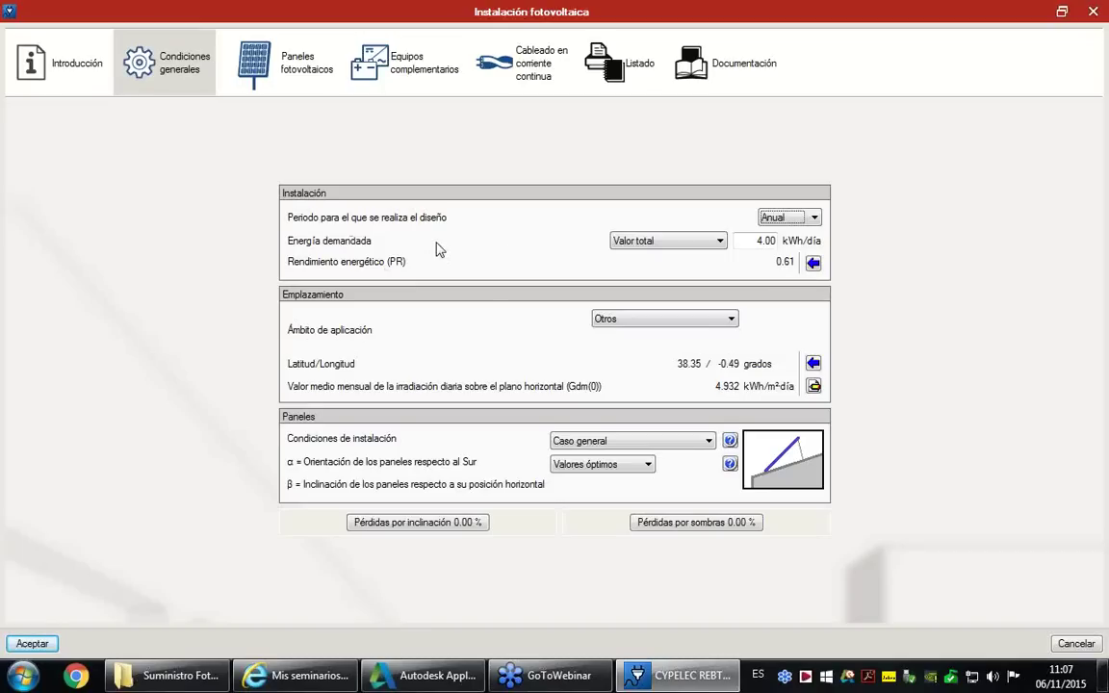
Switch the demanded energy to Previsión de consumos and widen the consumption table to show all its columns
left_click(720, 242)
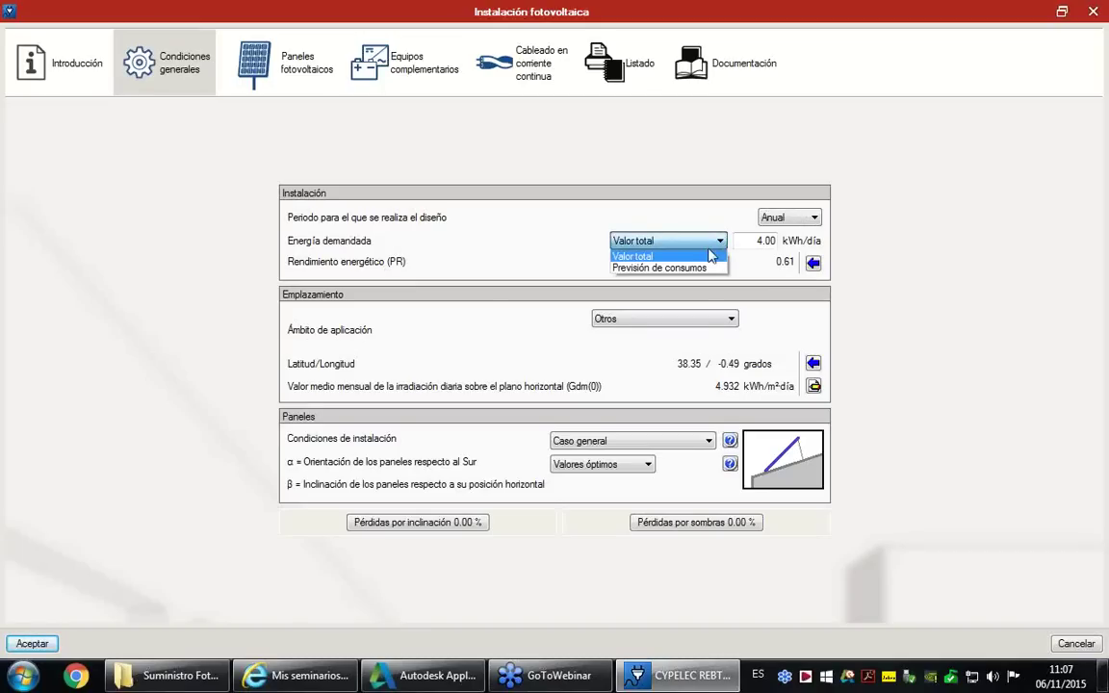
left_click(713, 246)
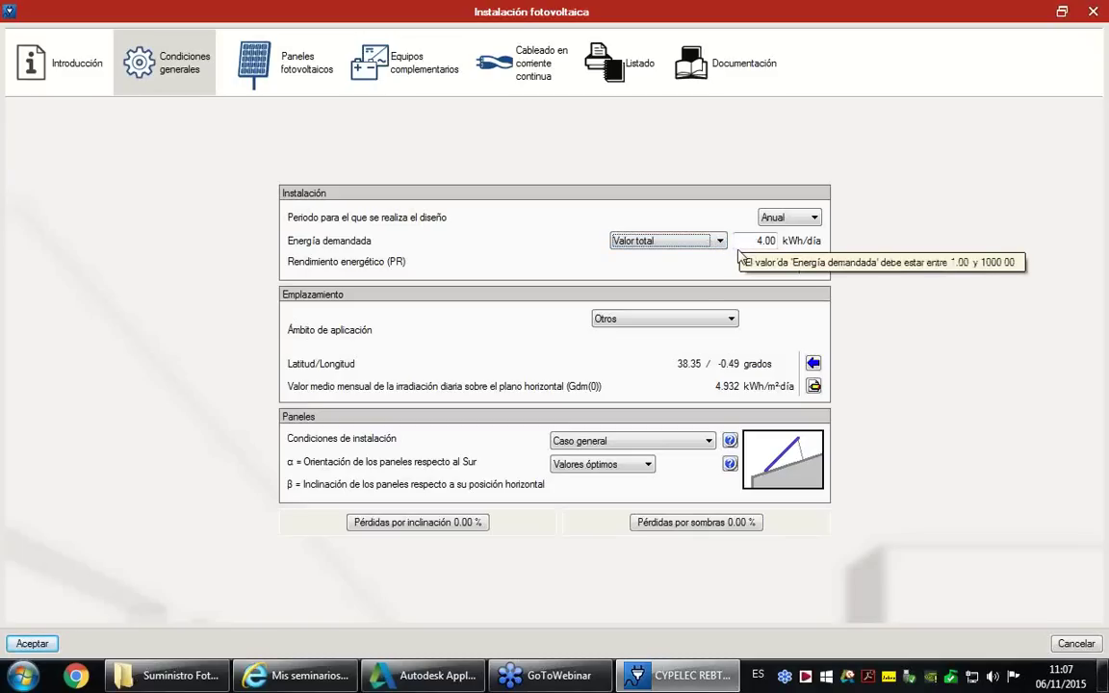
left_click(720, 240)
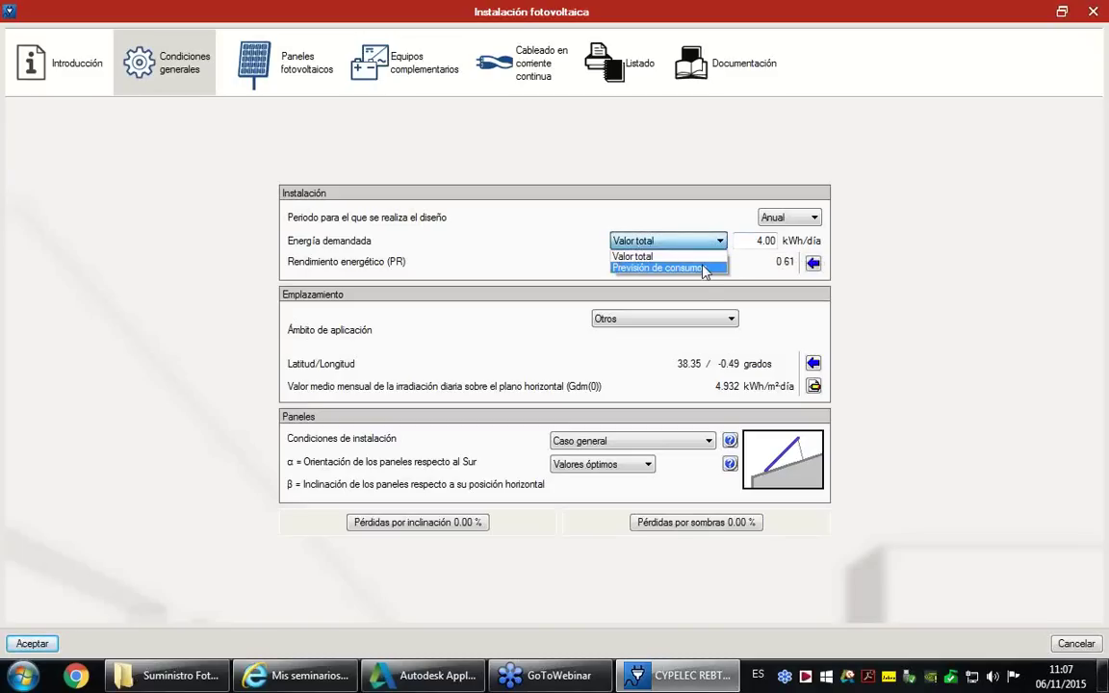
left_click(704, 269)
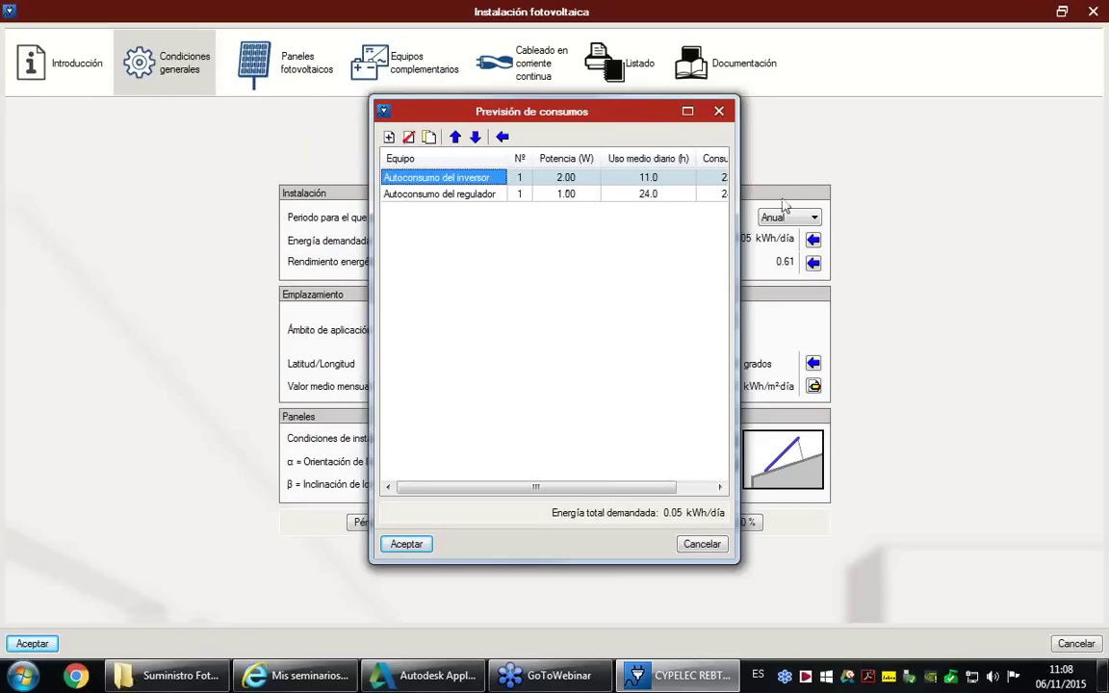
left_click_drag(739, 387, 1000, 390)
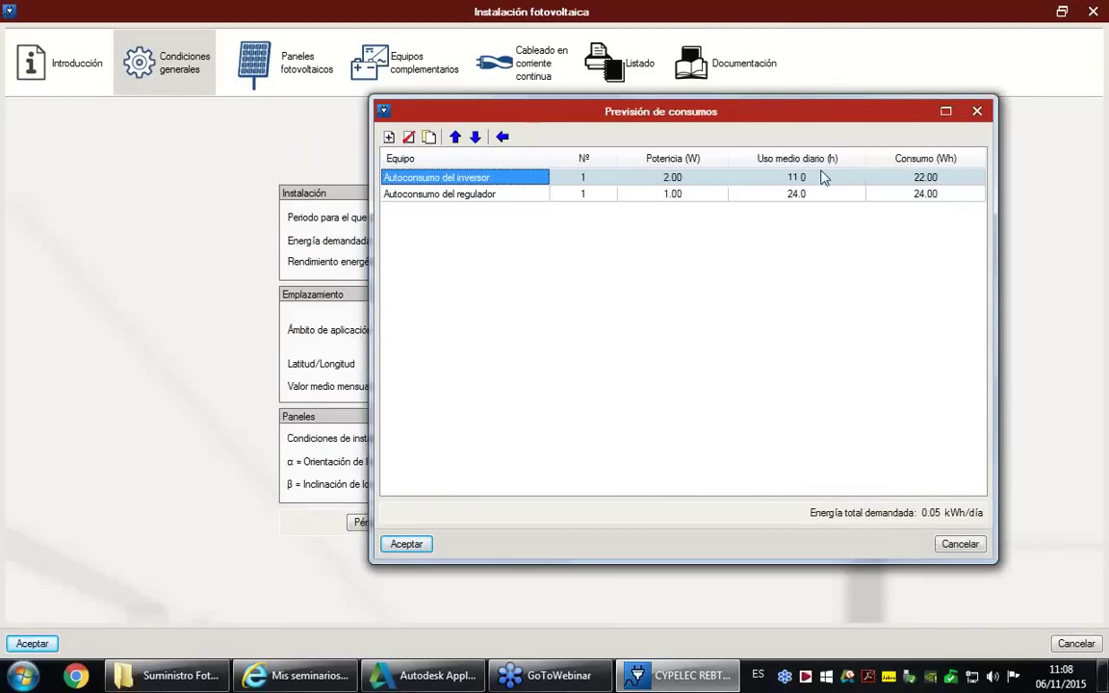
left_click_drag(742, 112, 648, 117)
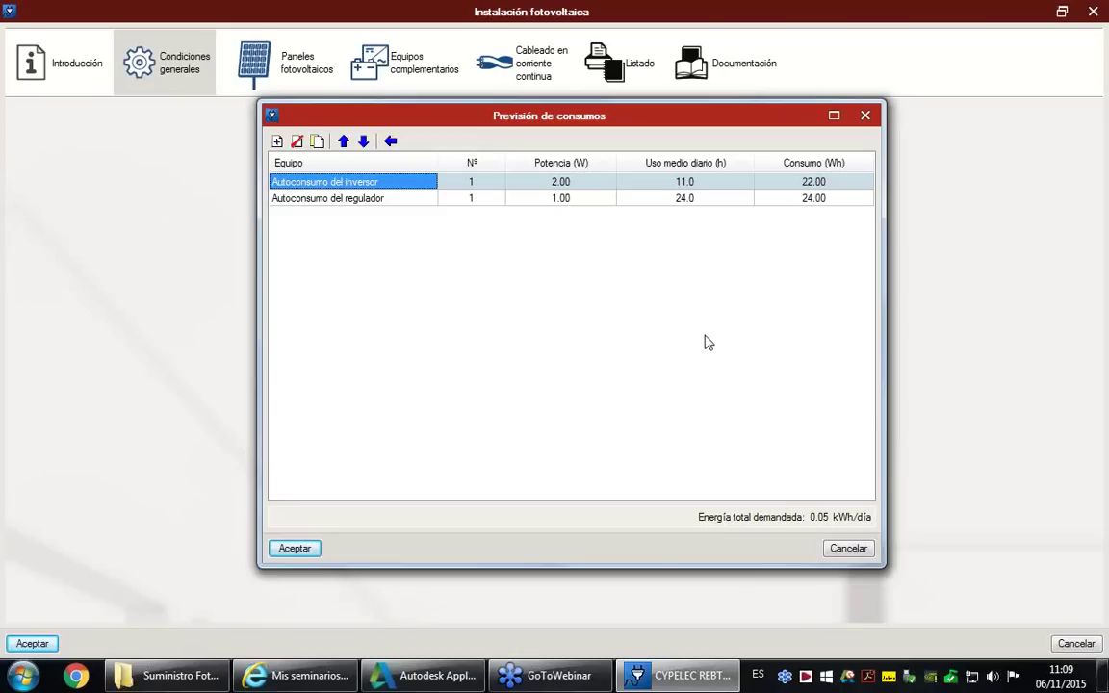
Add a new equipment row named Lavadora to the consumption forecast
left_click(278, 141)
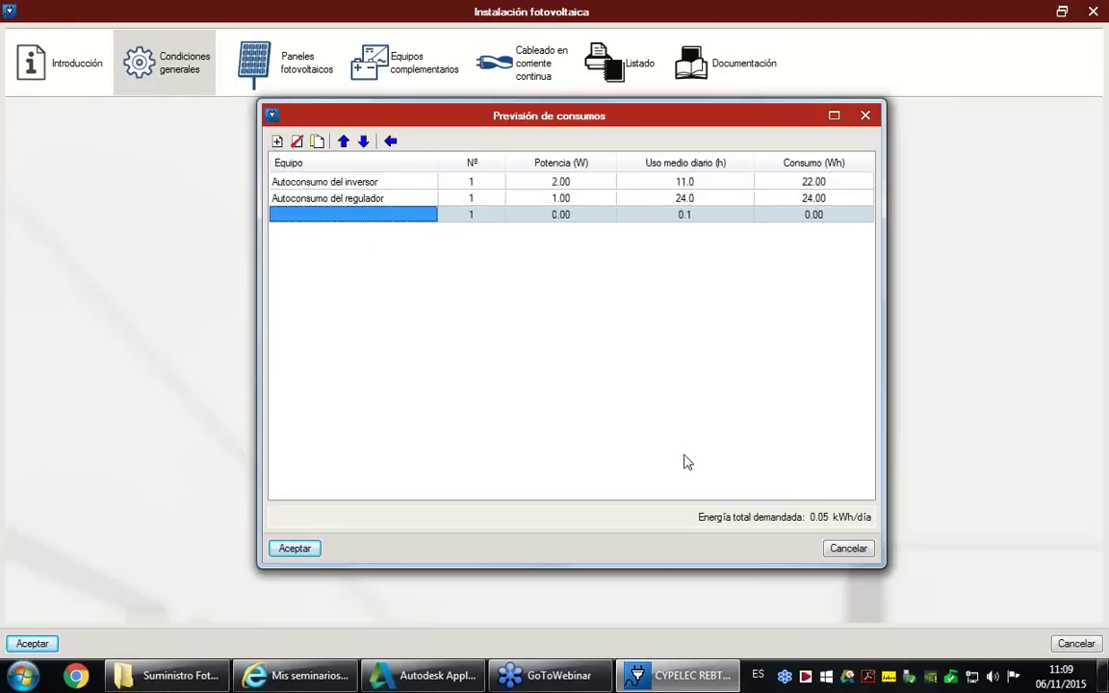
type("Lava")
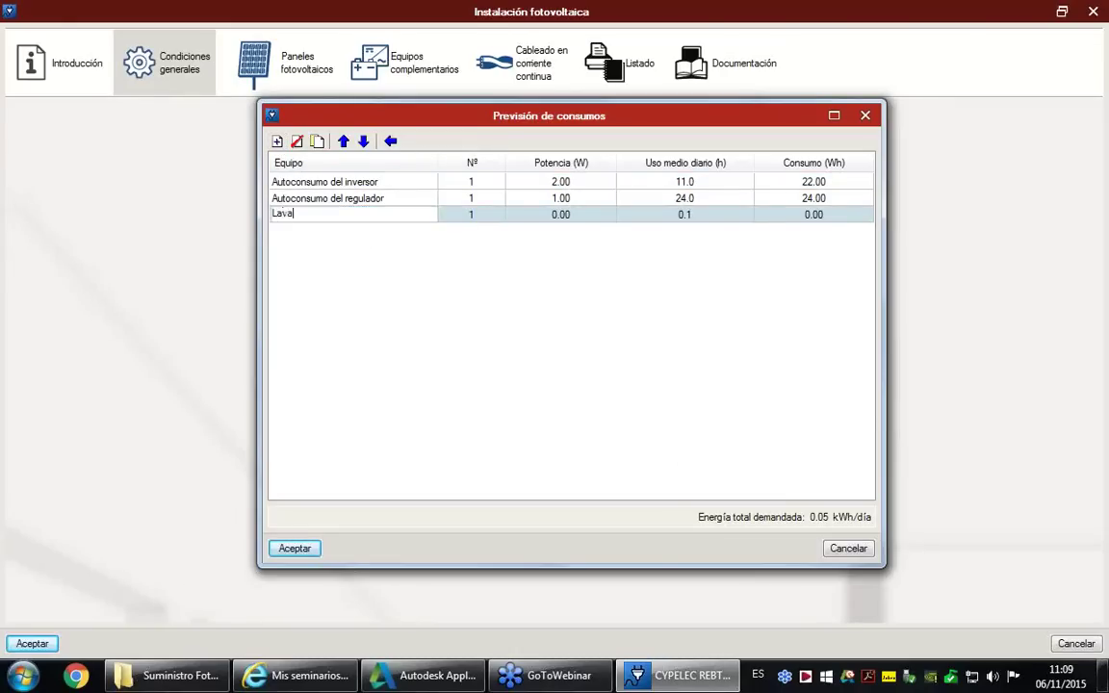
type("oolra")
key("Return")
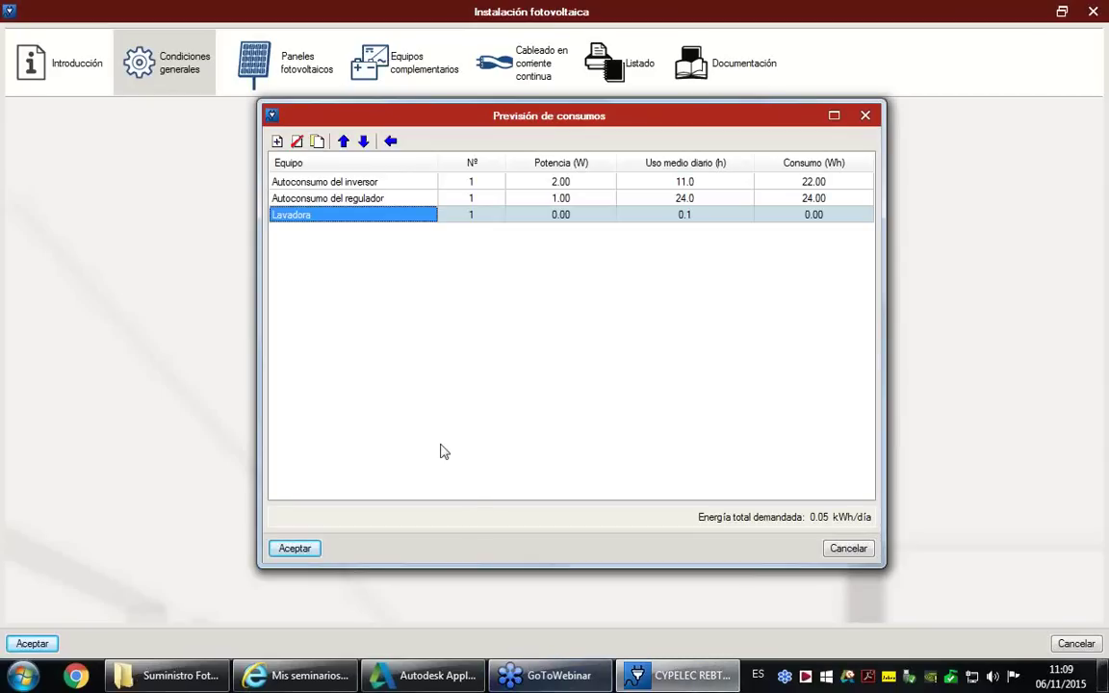
key("Tab")
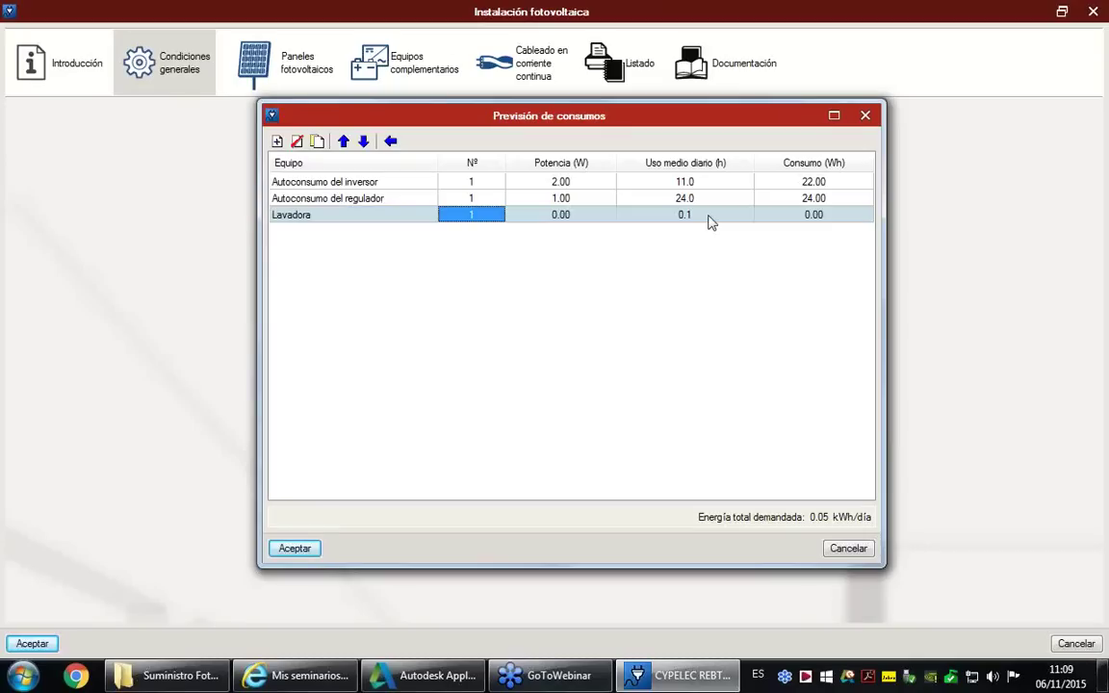
Give the Lavadora a power of 400 W and an average daily use of 1.5 h, and accept the forecast
left_click(577, 216)
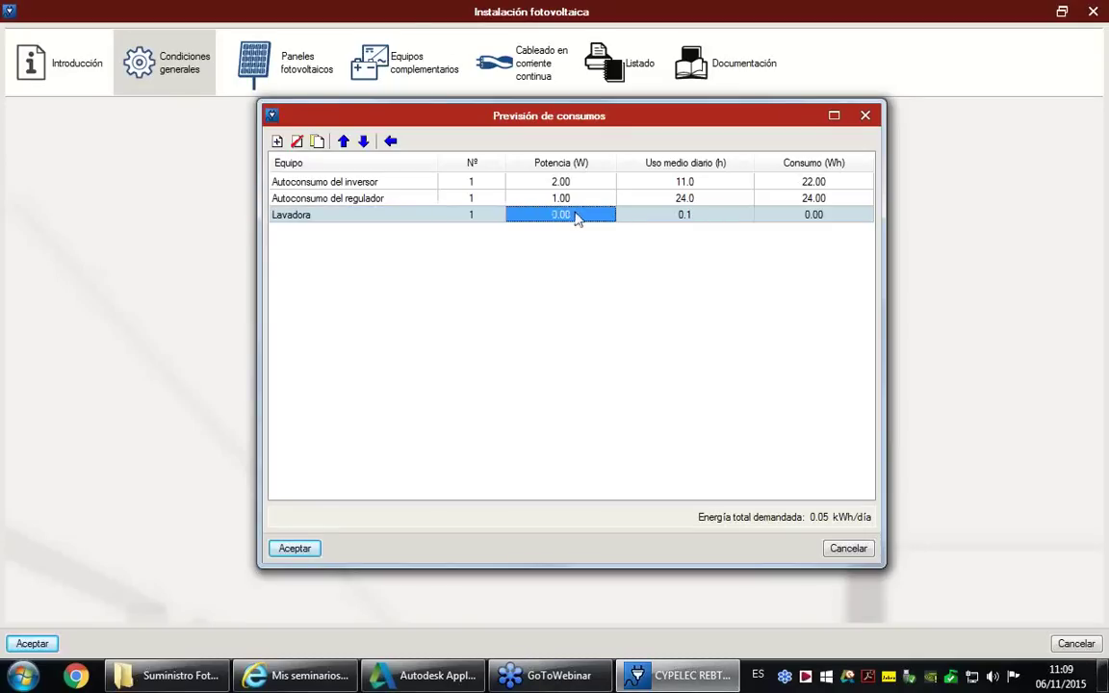
type("400")
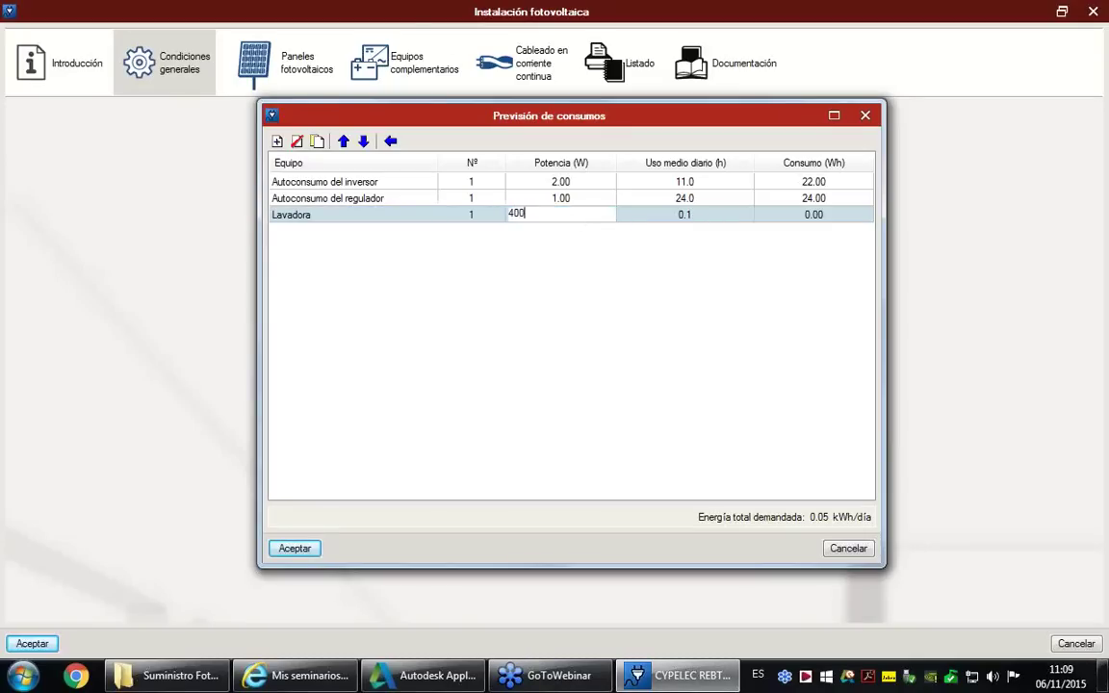
key("Return")
left_click(662, 217)
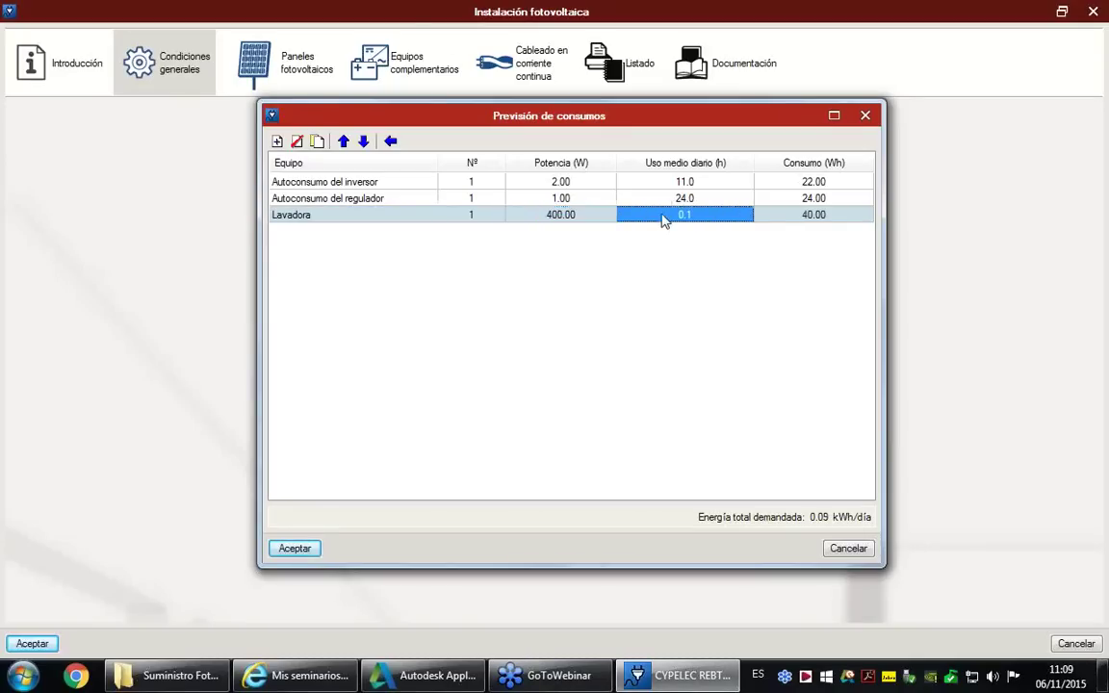
type("1.5")
key("Return")
left_click(295, 549)
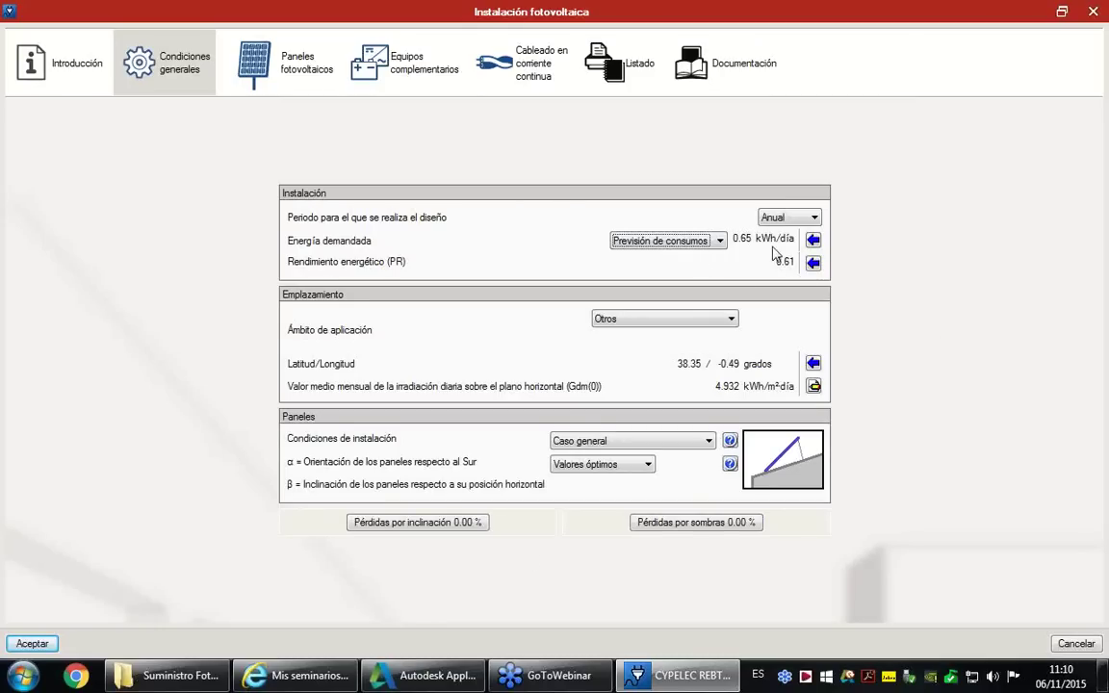
Define the demanded energy as Valor total with 7.79 kWh/día
left_click(720, 241)
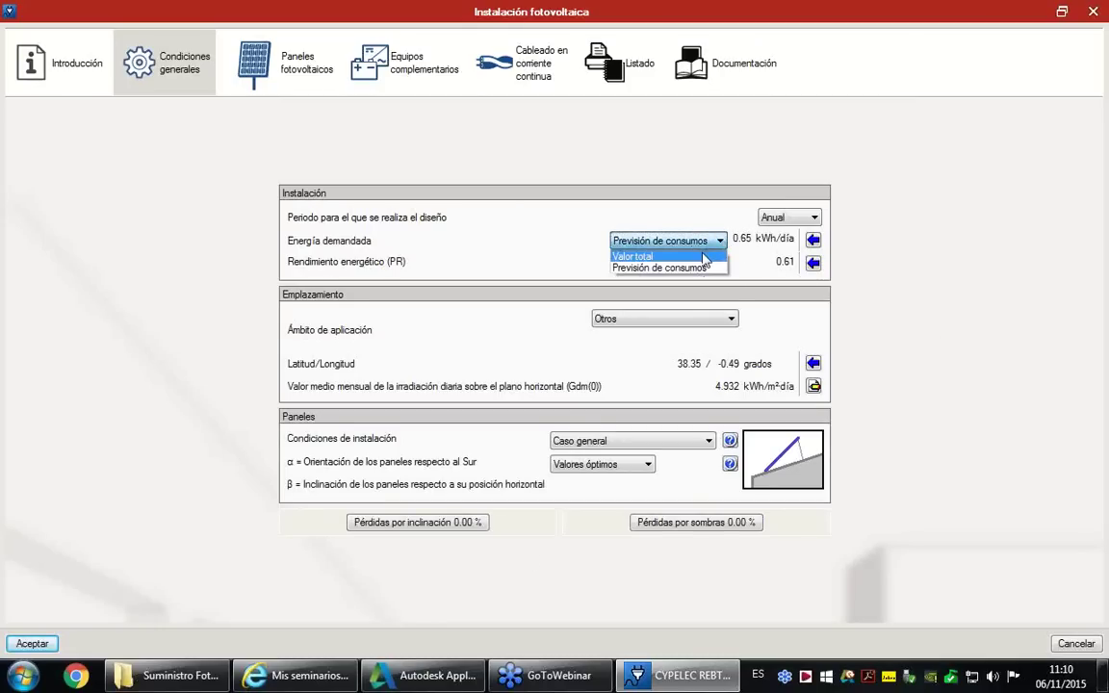
left_click(711, 252)
double_click(748, 240)
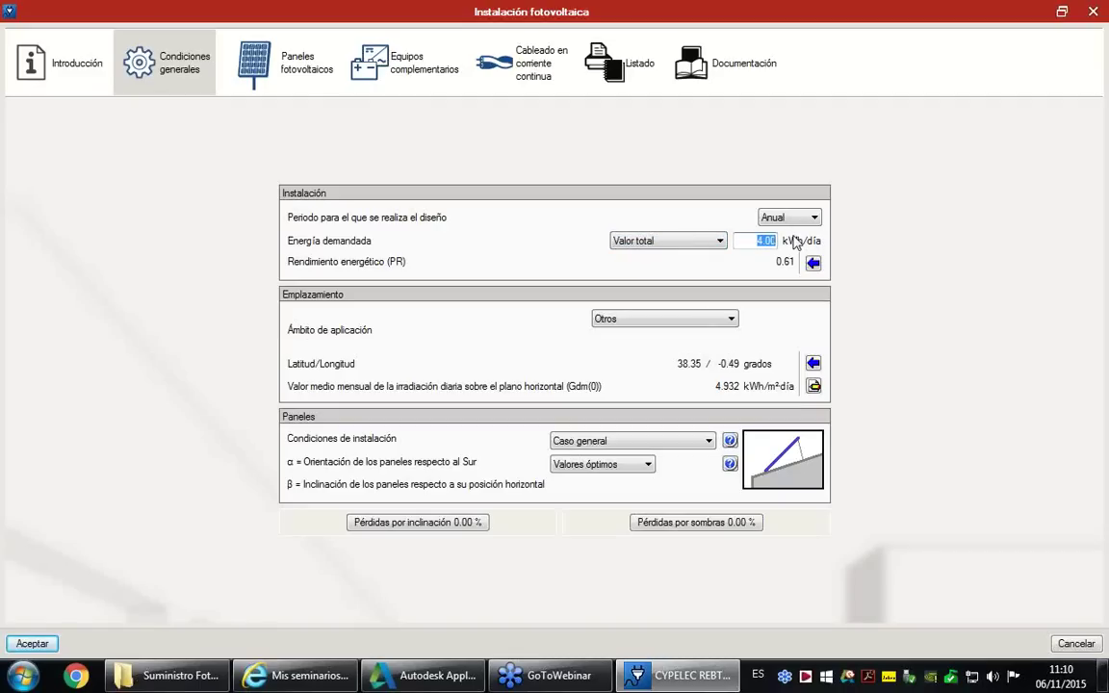
type("7.79")
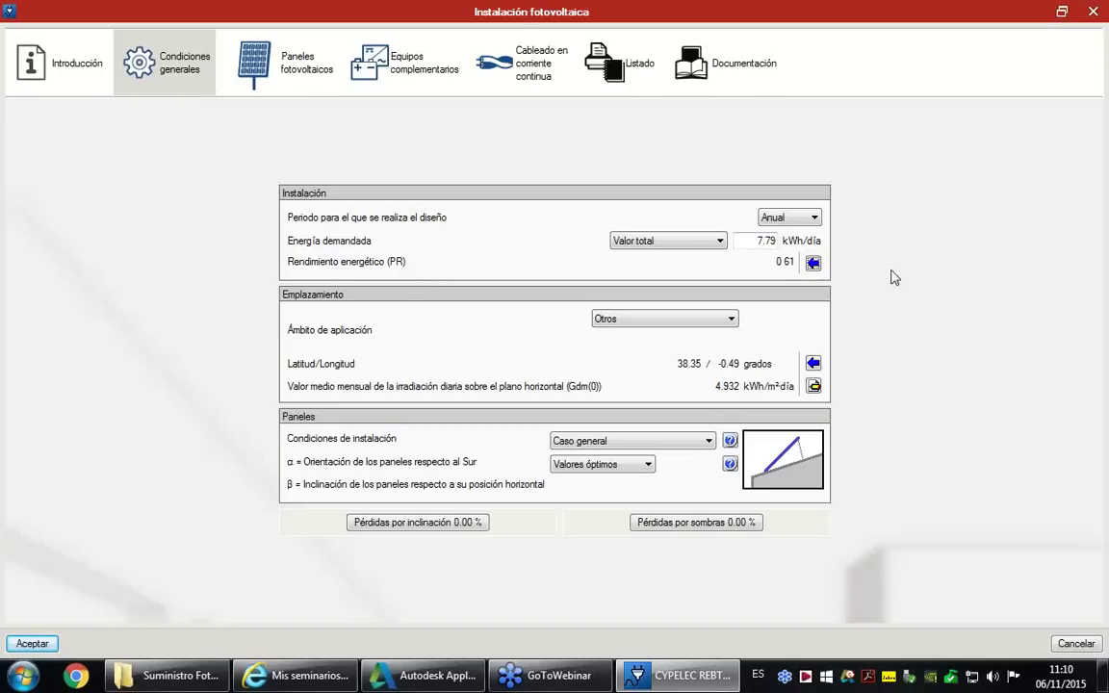
Set the wiring losses in the energy performance loss breakdown to Valores introducidos with 7 %
left_click(814, 264)
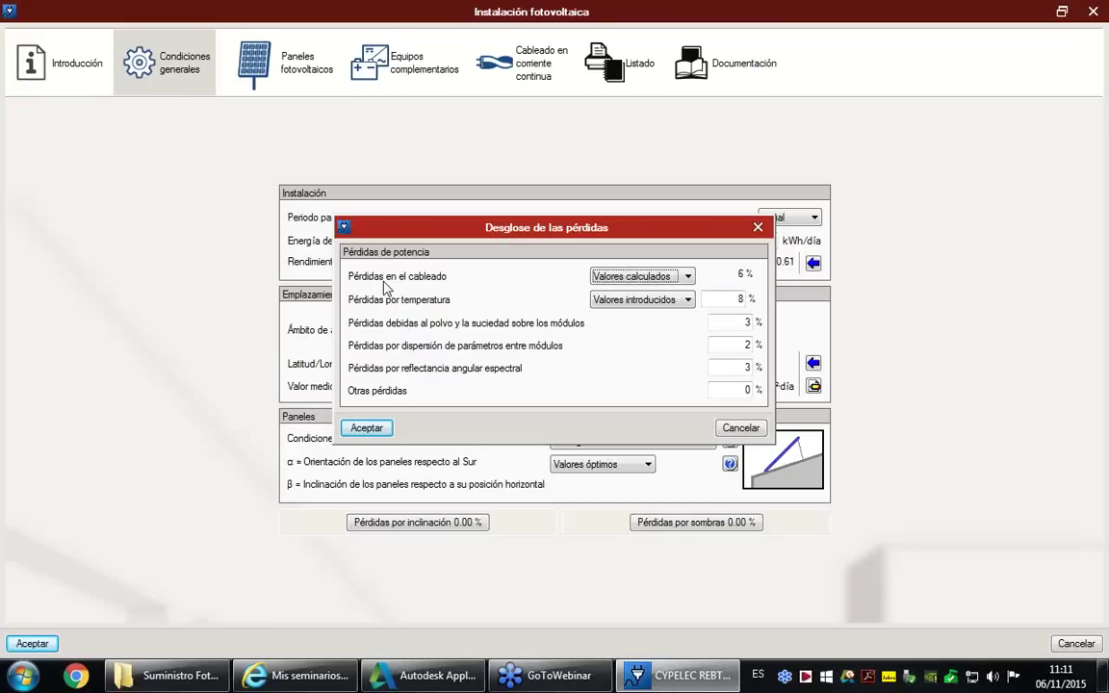
left_click(689, 277)
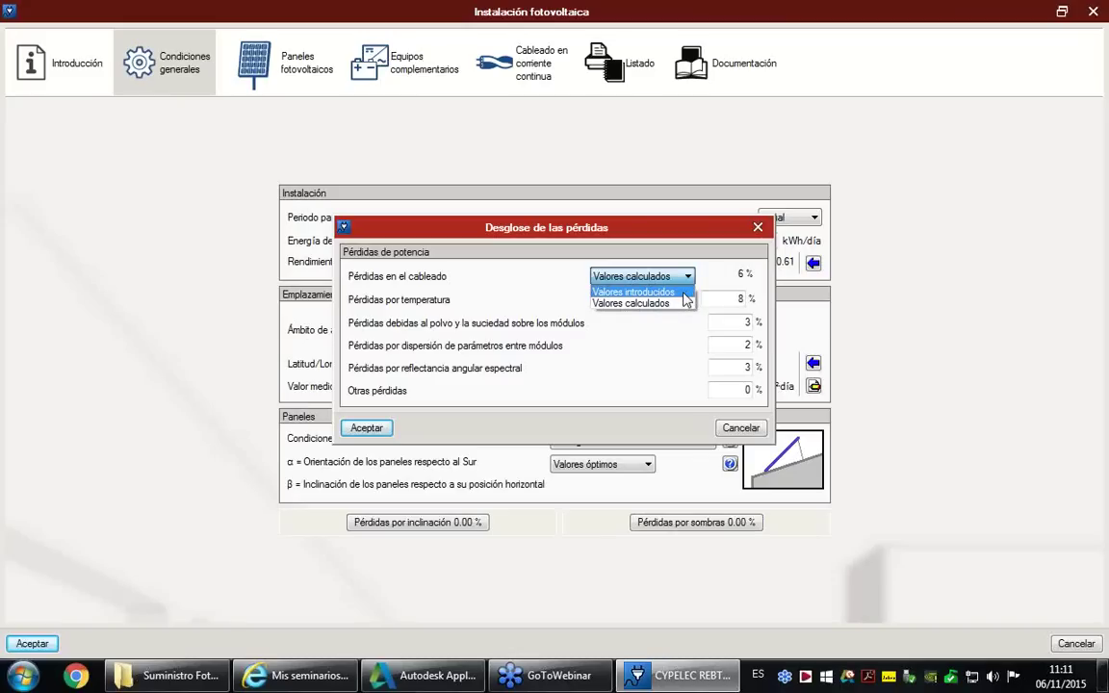
left_click(684, 294)
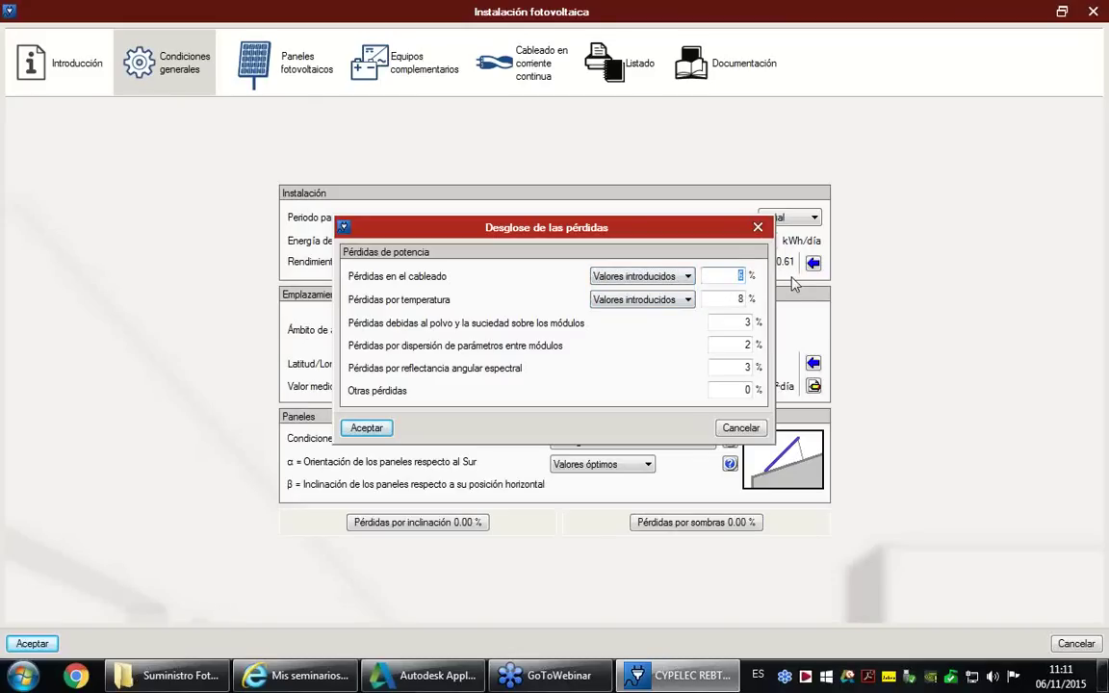
type("7")
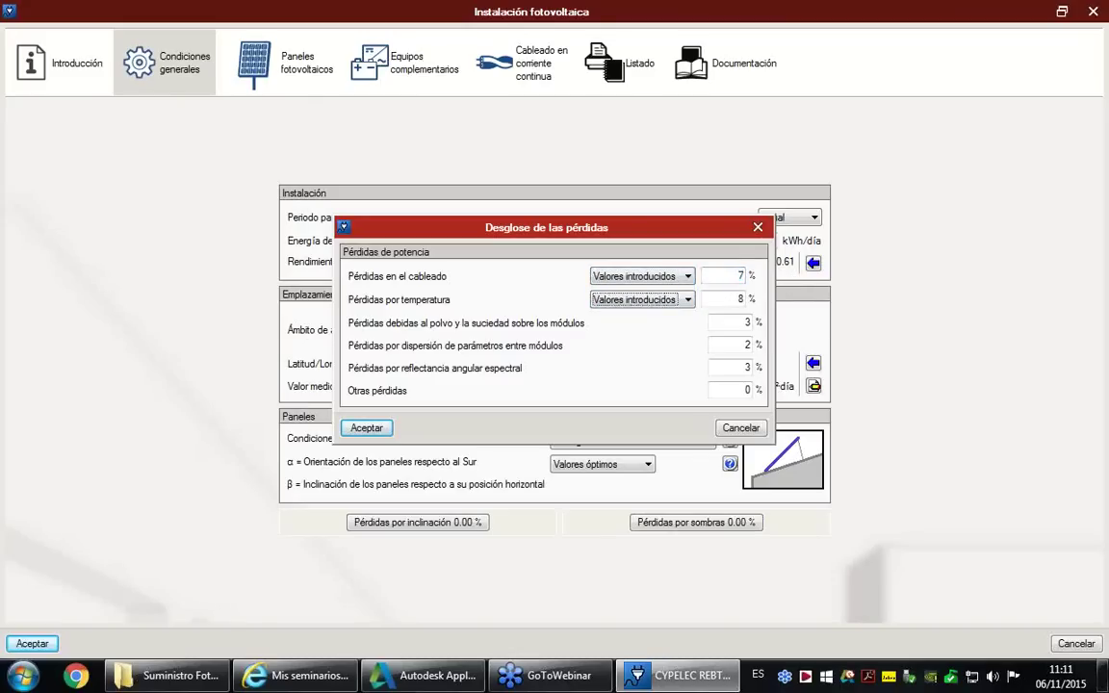
left_click(687, 278)
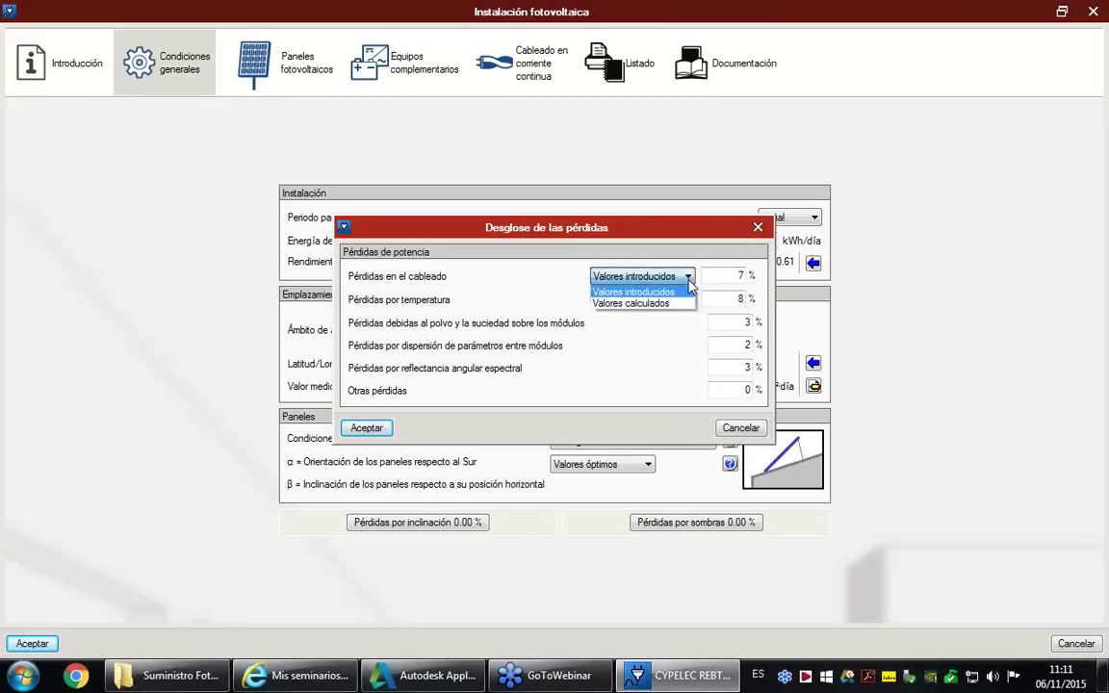
left_click(674, 303)
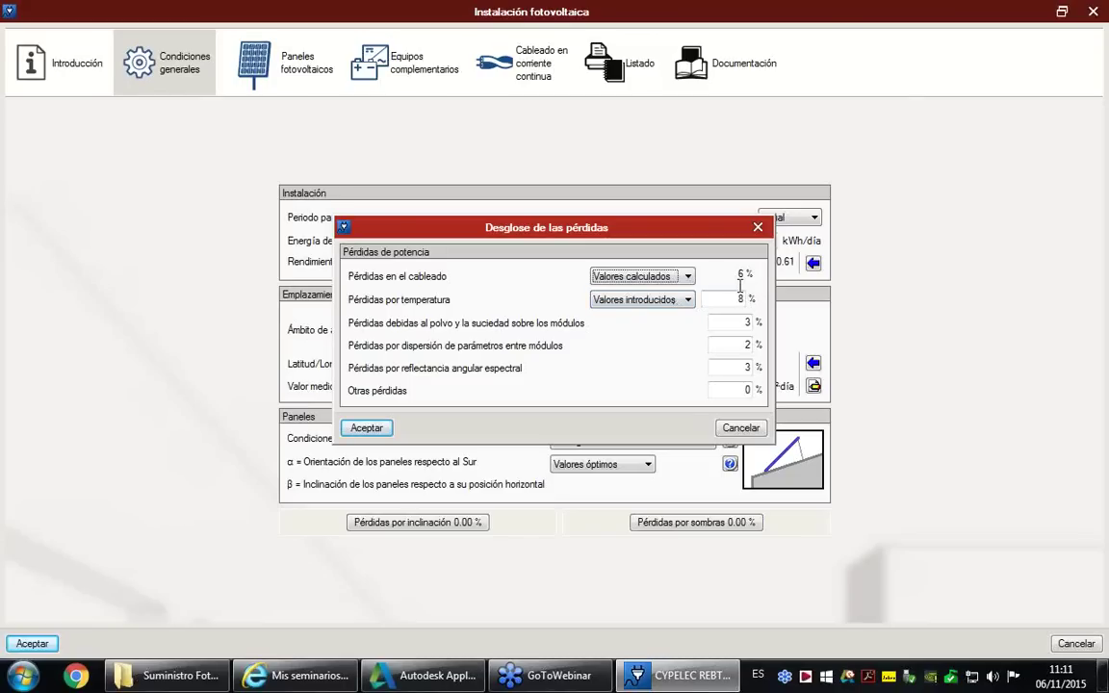
left_click(689, 279)
left_click(674, 289)
Keep the temperature losses defined as Valores introducidos and accept the loss breakdown
left_click(688, 300)
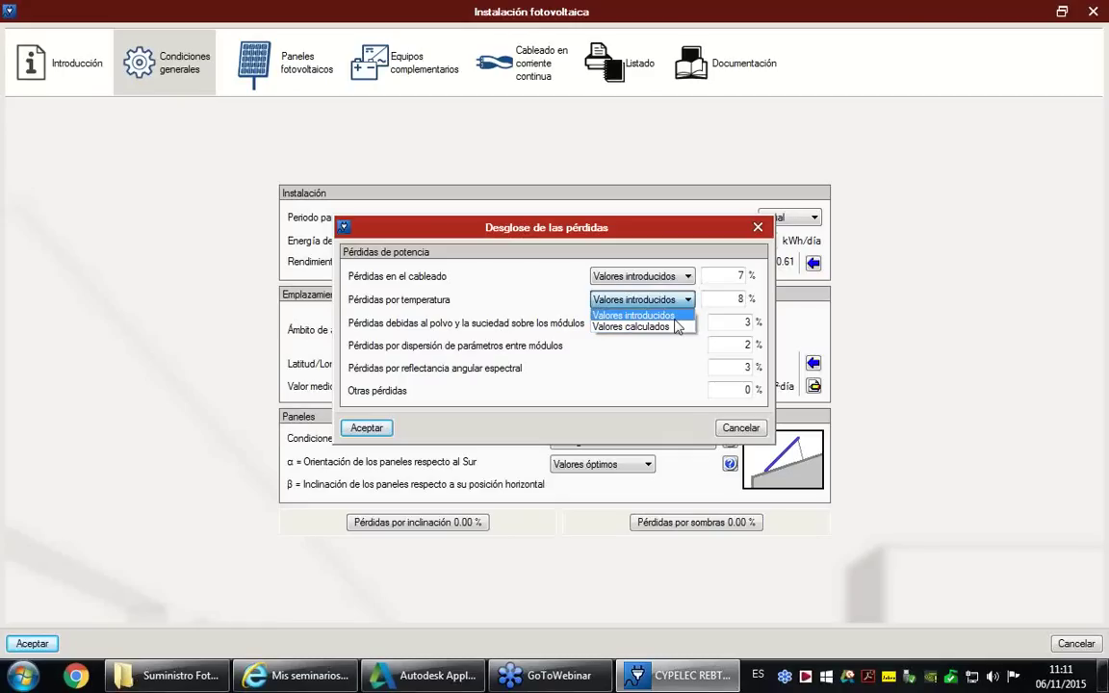
left_click(675, 320)
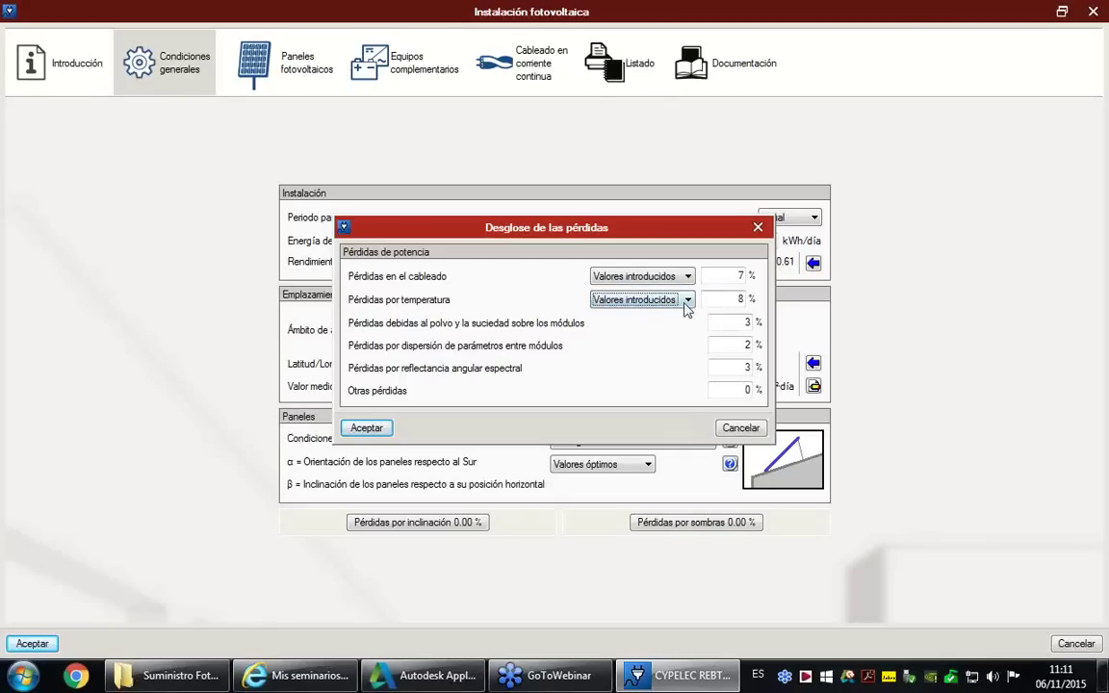
left_click(688, 300)
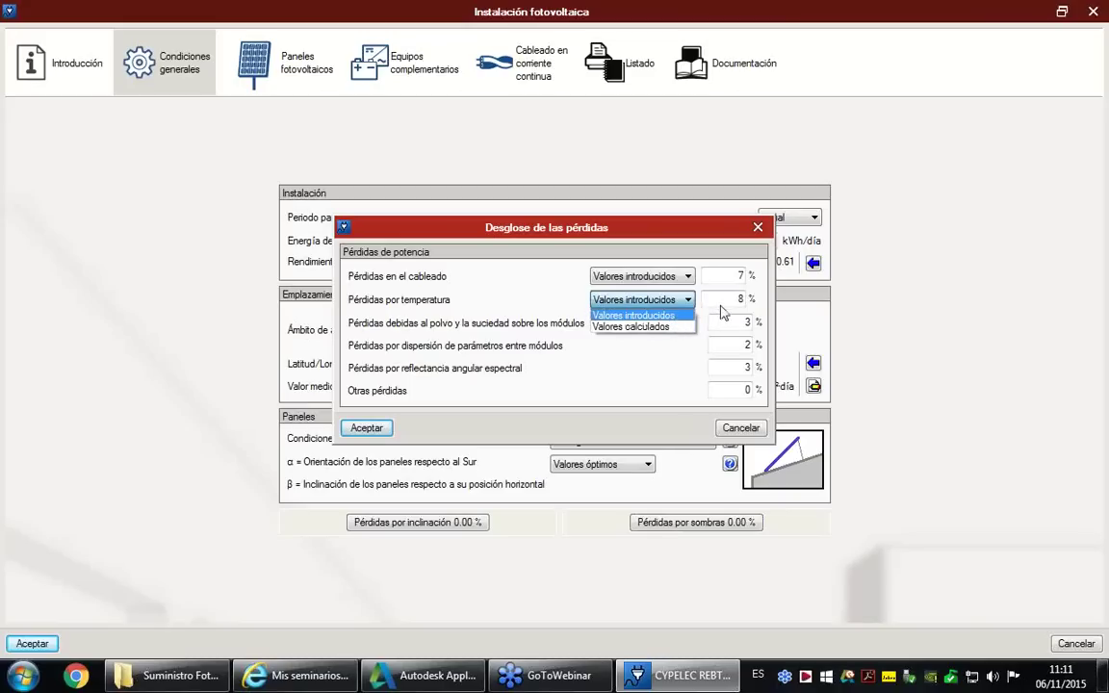
left_click(658, 317)
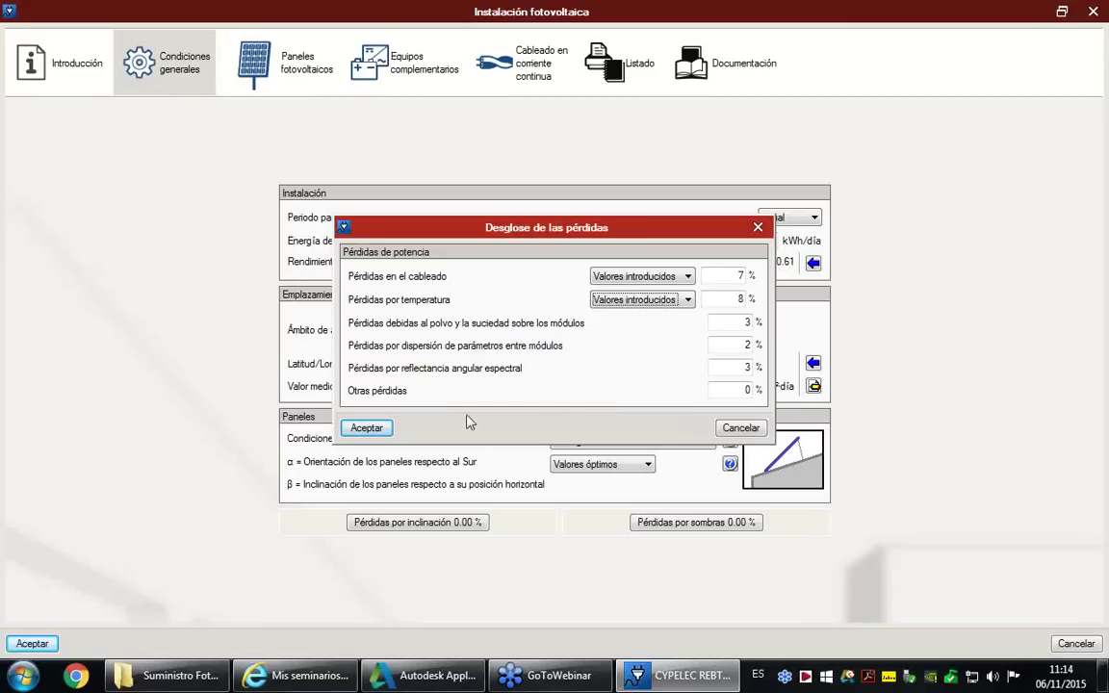
left_click(379, 430)
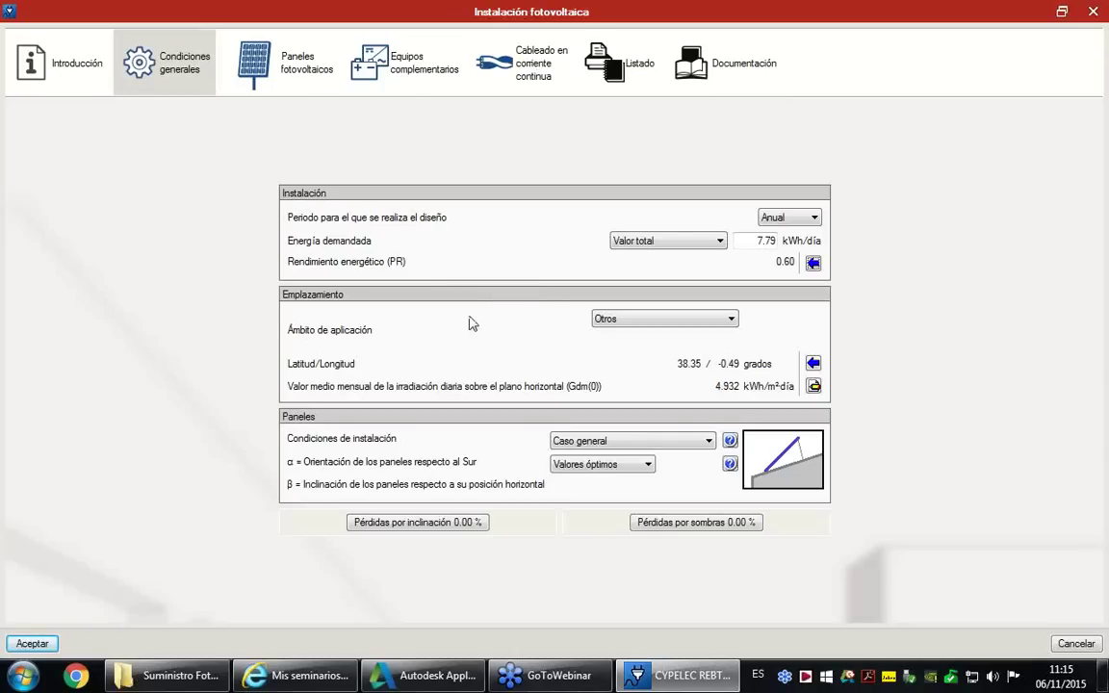
Try the scope Varios ámbitos de aplicación with the use types Hipermercado and Nave de almacenamiento
left_click(735, 321)
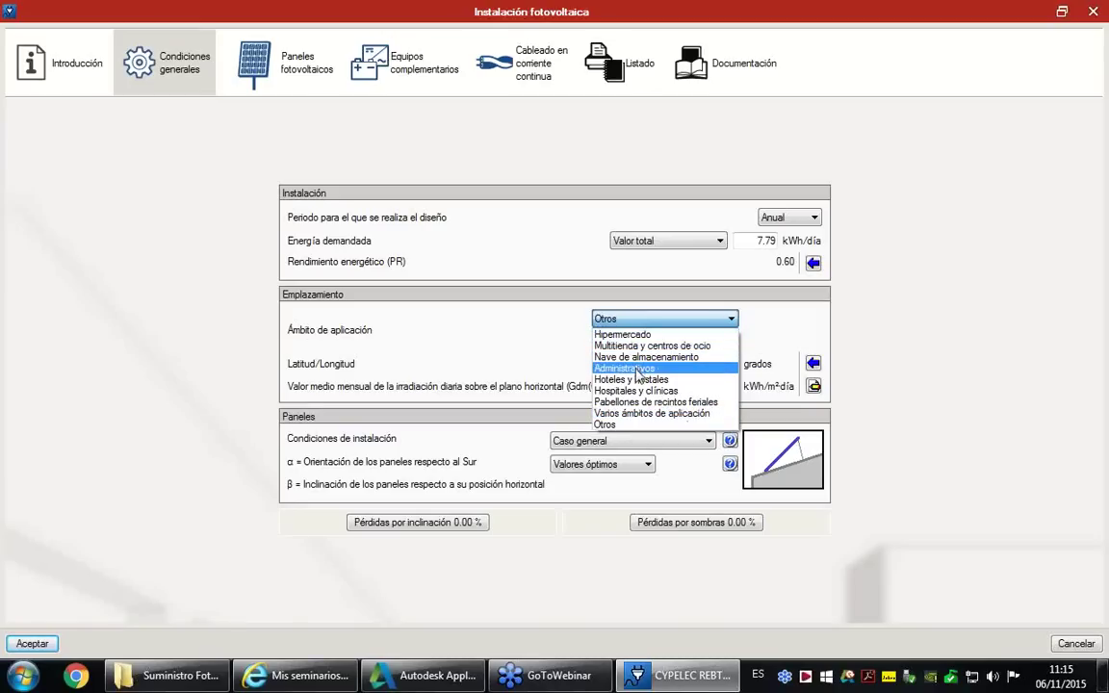
left_click(643, 414)
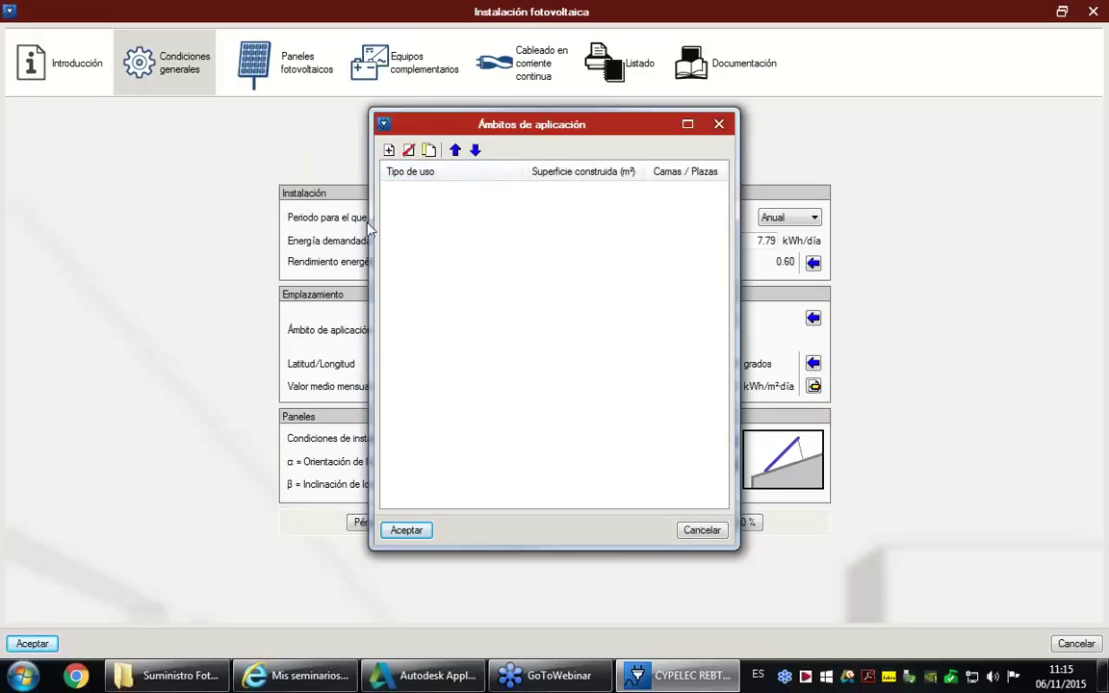
left_click(389, 151)
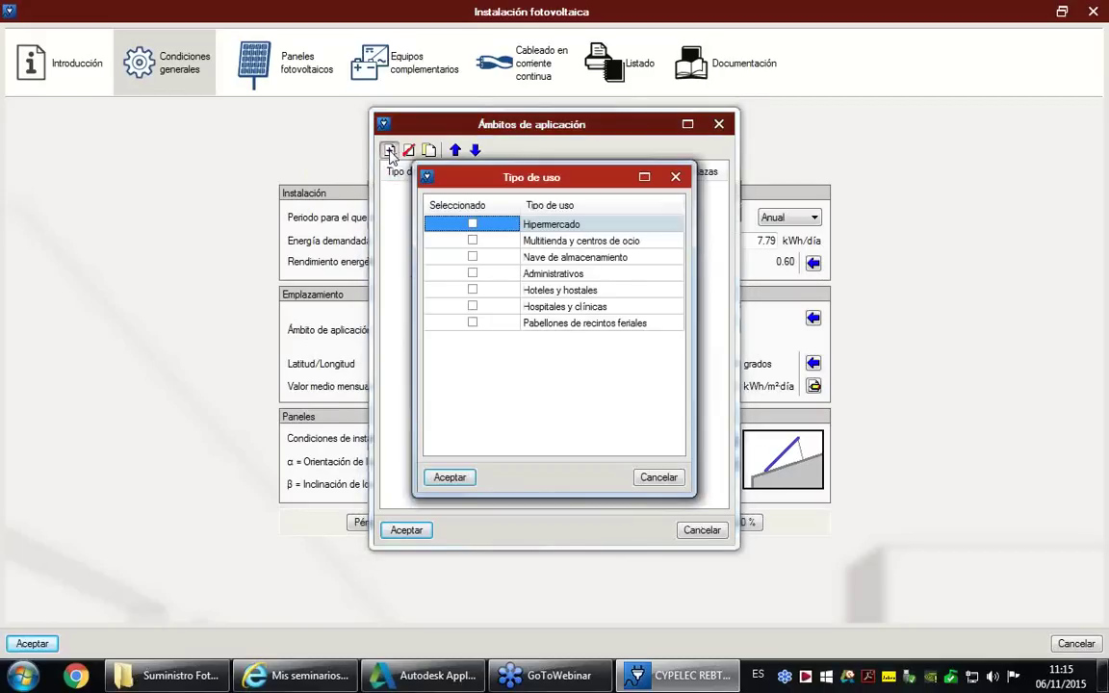
left_click(471, 224)
left_click(472, 257)
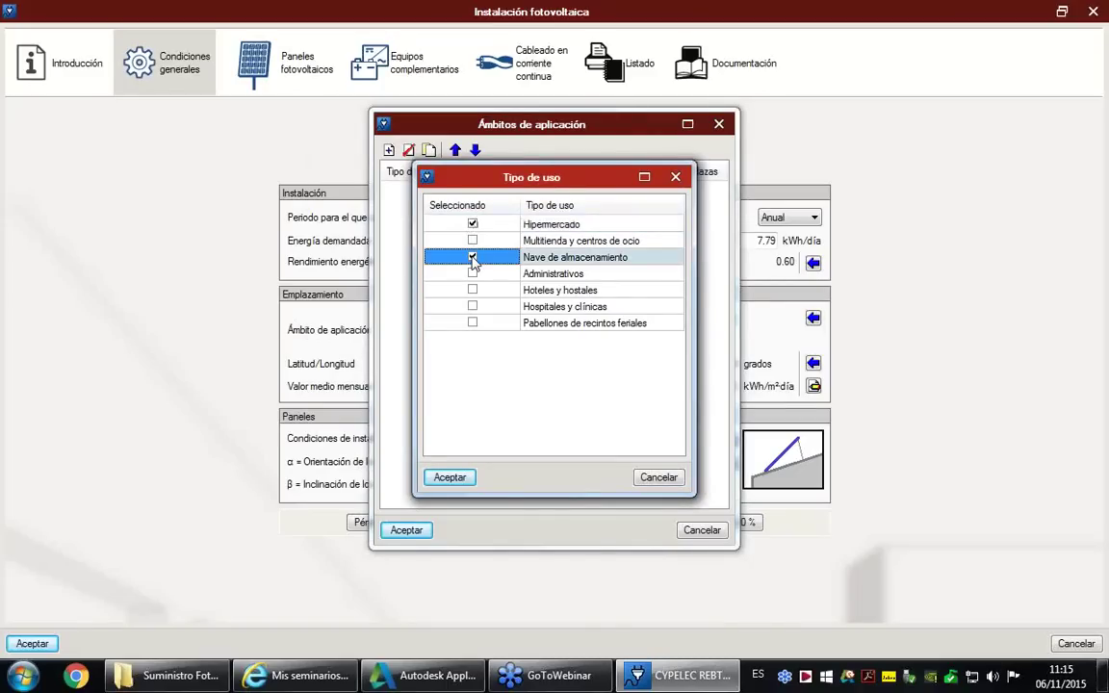
left_click(462, 478)
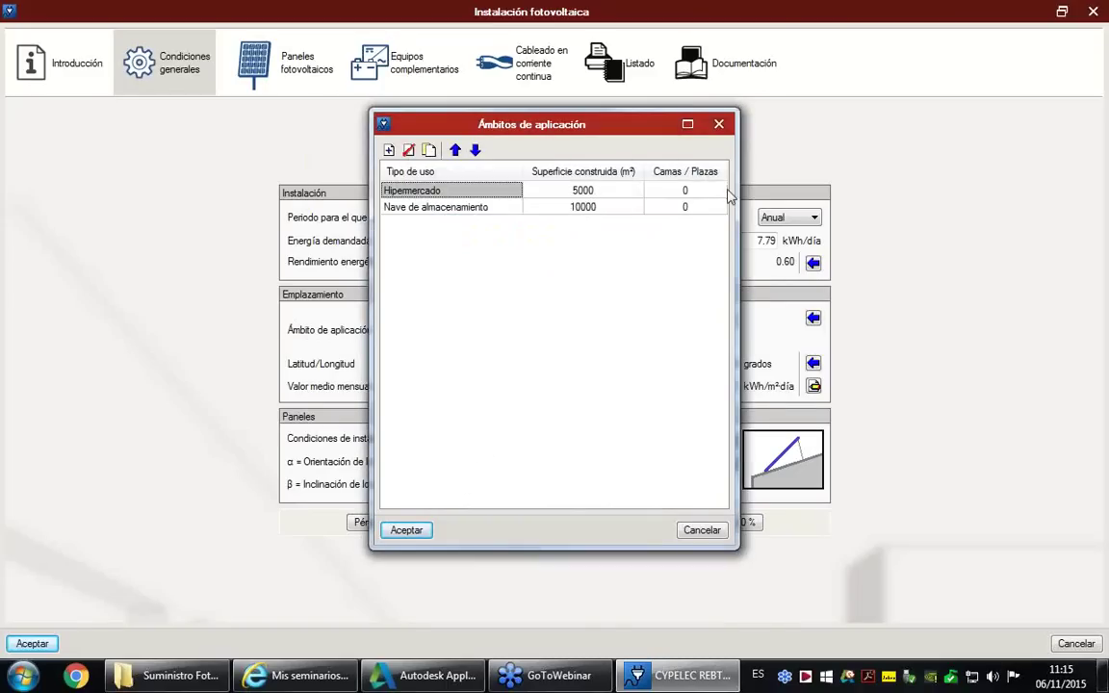
Widen the application scope list, discard it, and set the application scope back to Otros
left_click_drag(740, 216, 1065, 217)
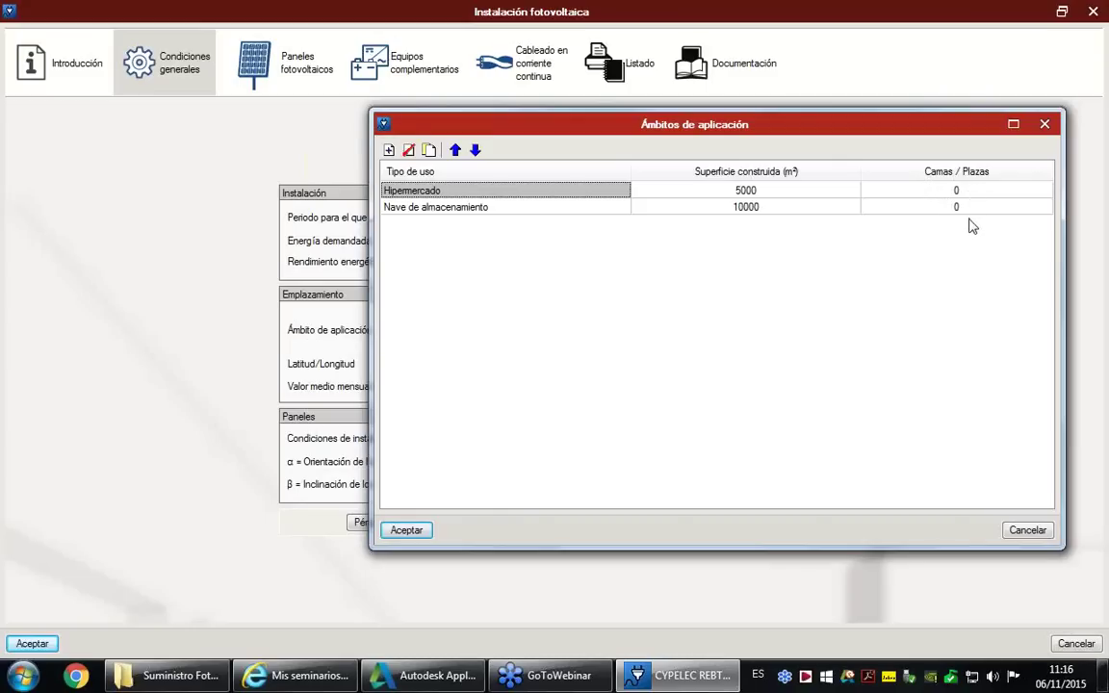
left_click(1026, 529)
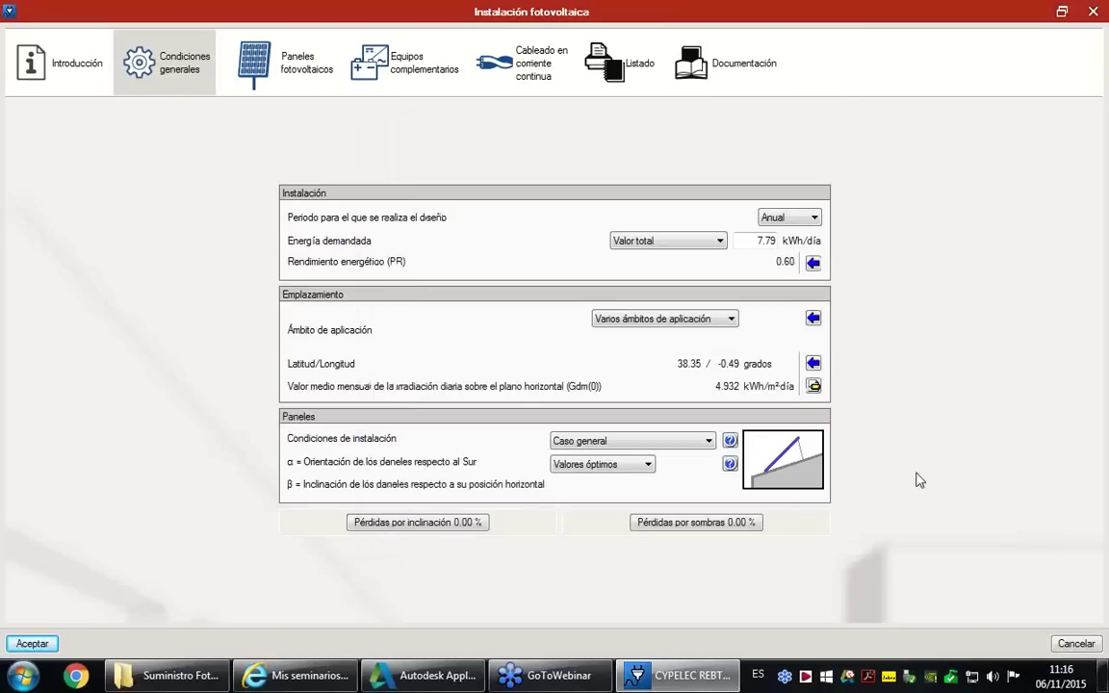
left_click(731, 319)
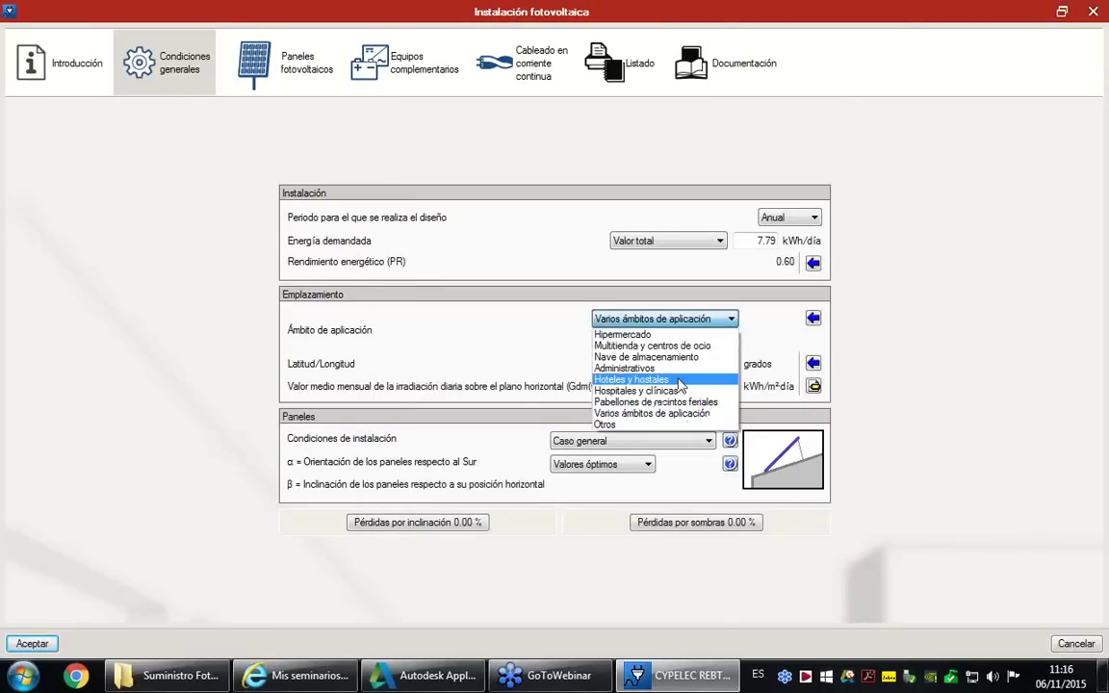
left_click(639, 425)
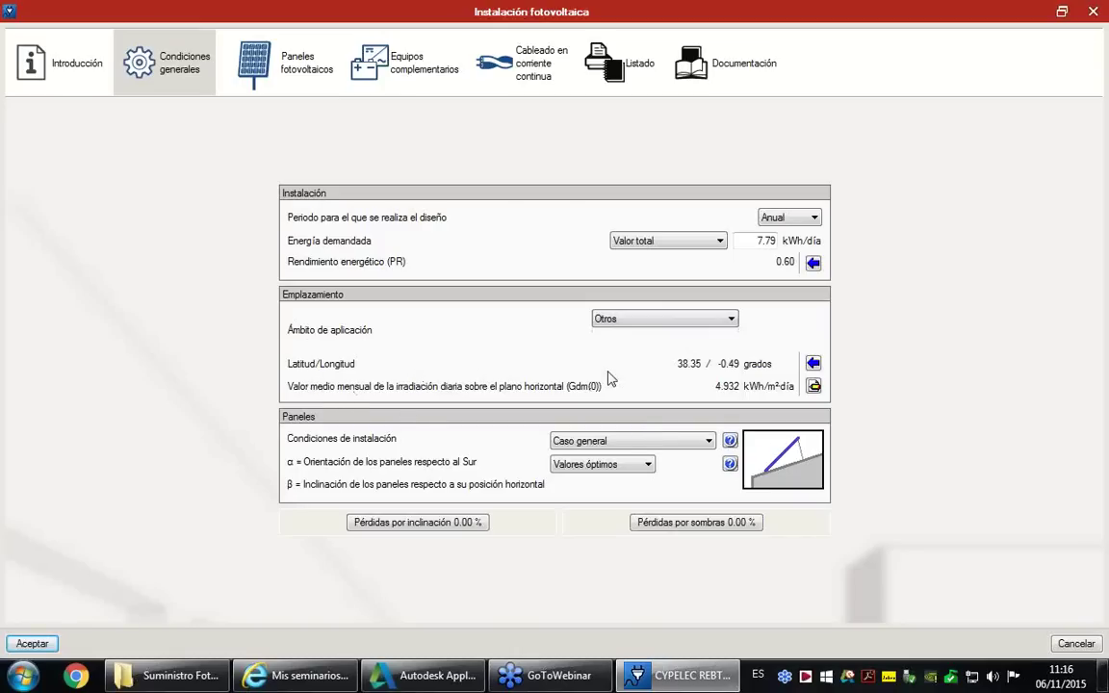
Set the site location to Trujillo in the province of Cáceres and accept it
left_click(814, 364)
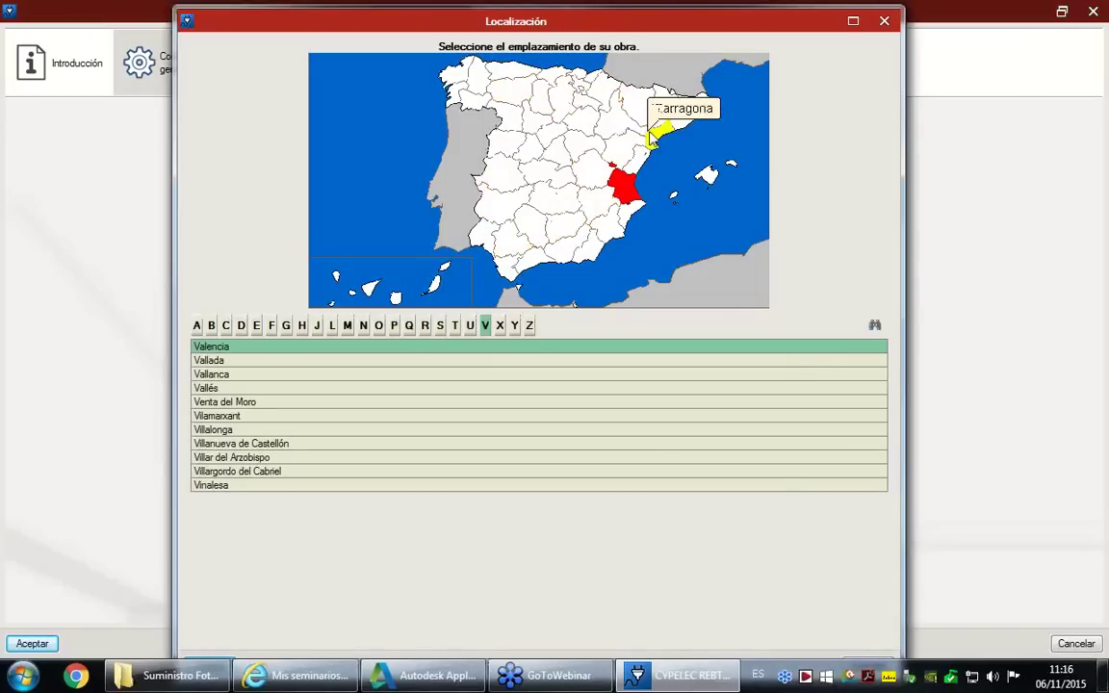
left_click(509, 169)
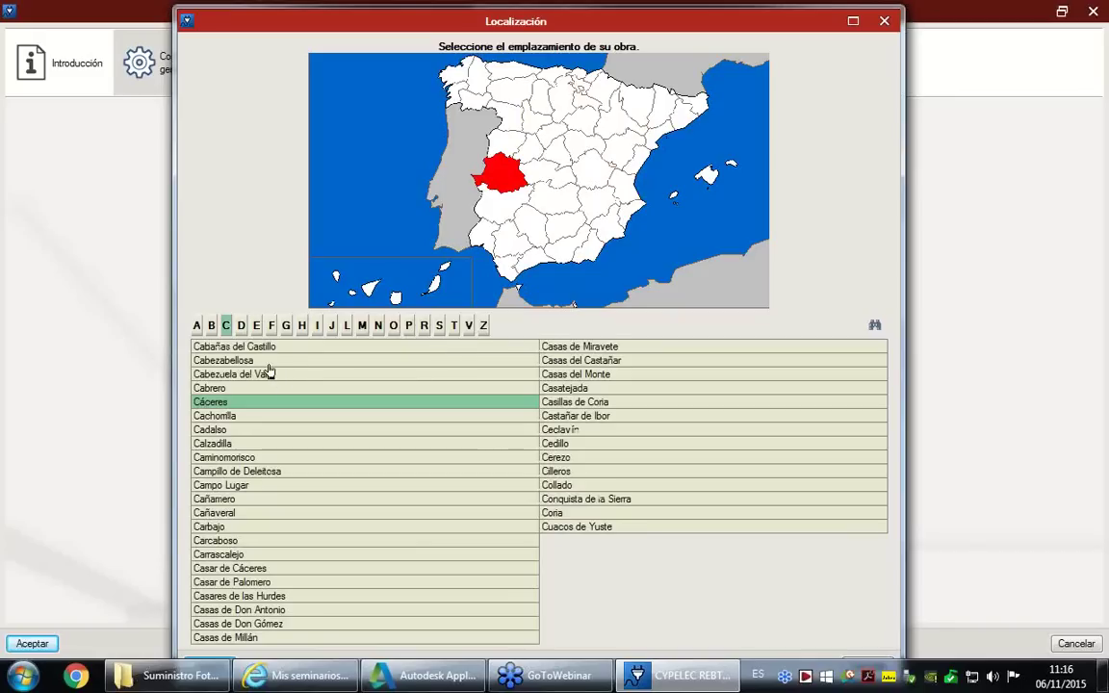
left_click(454, 328)
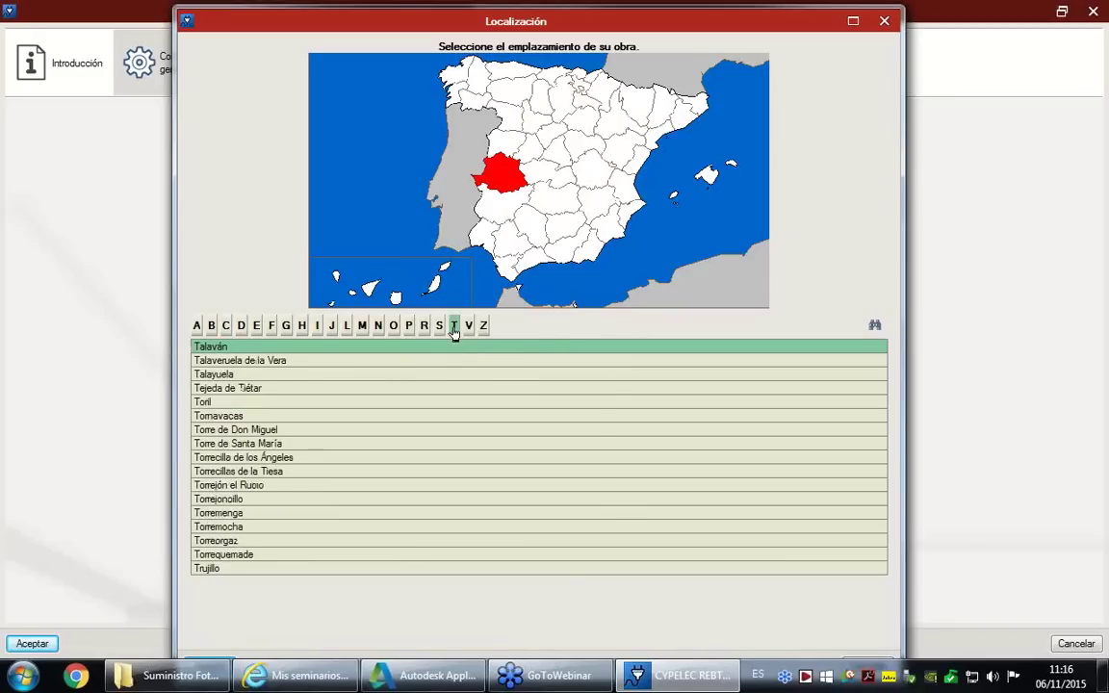
left_click(262, 570)
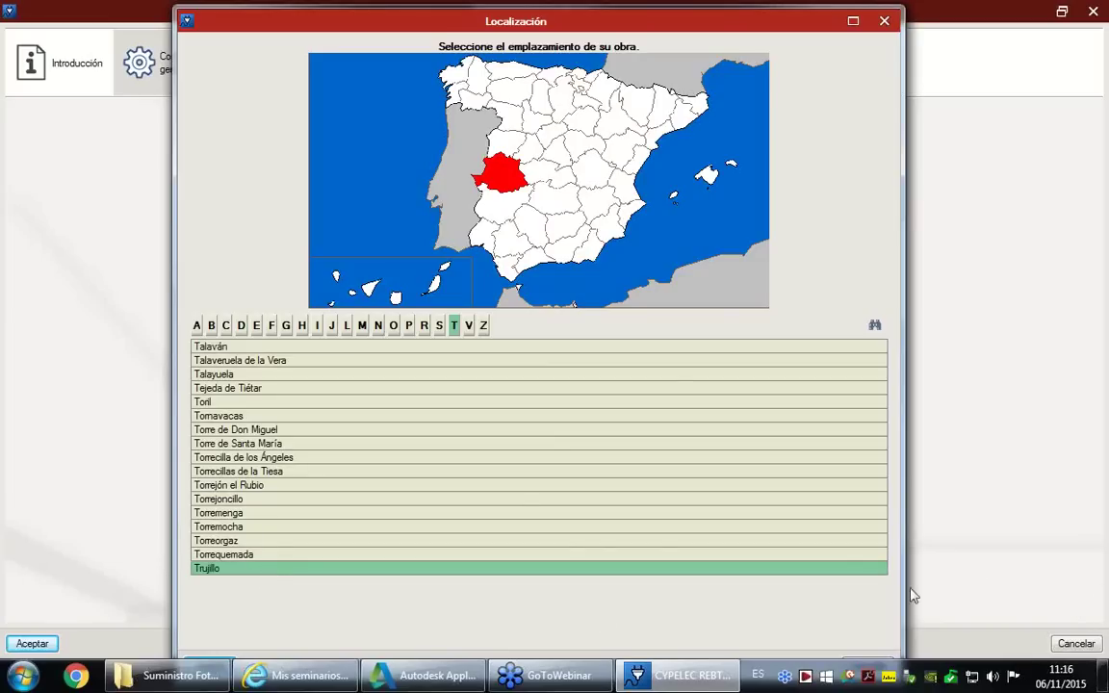
left_click(852, 20)
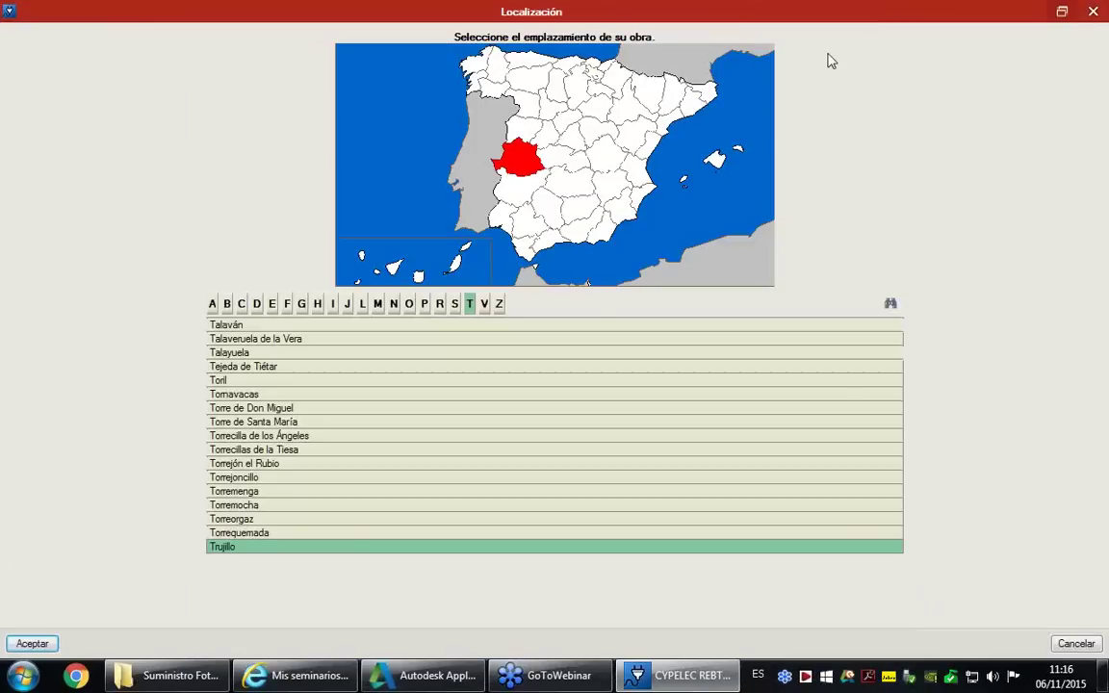
left_click(29, 644)
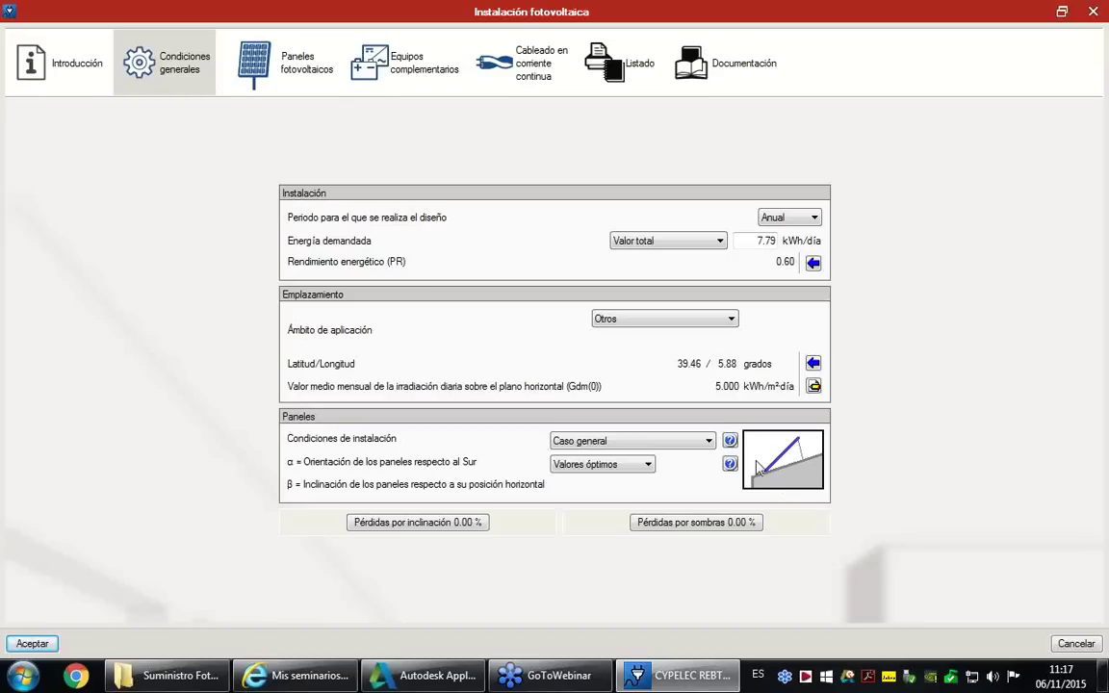
Try the Superposición and Integración arquitectónica installation conditions for the panels, ending on Superposición
left_click(709, 442)
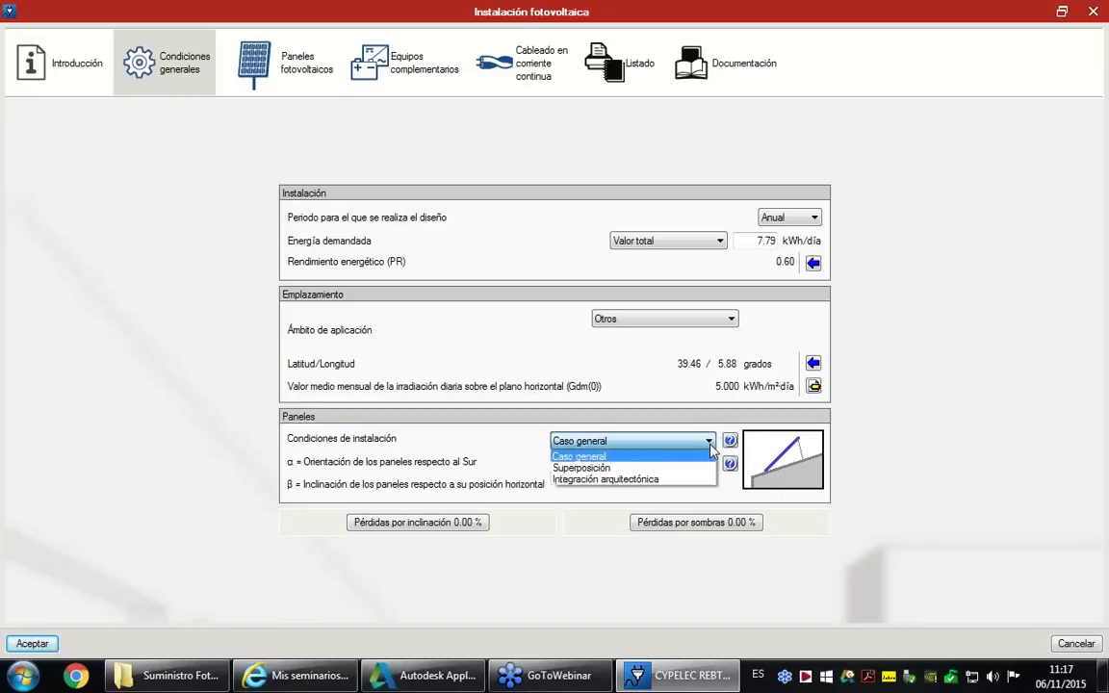
left_click(662, 469)
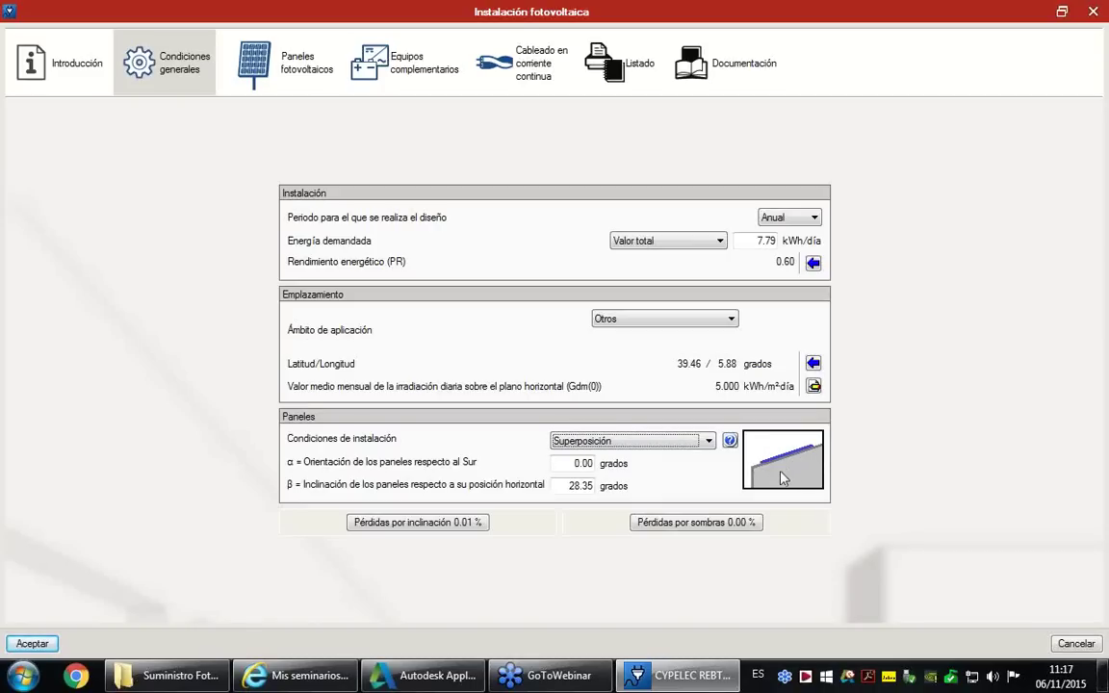
left_click(709, 441)
left_click(671, 480)
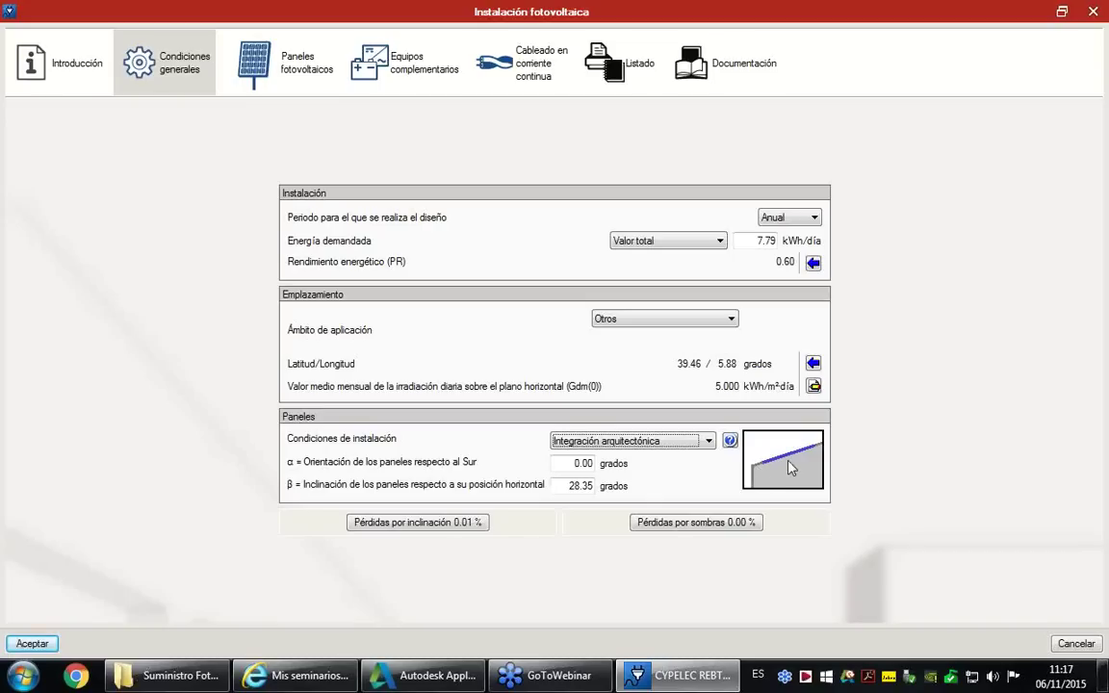
left_click(709, 441)
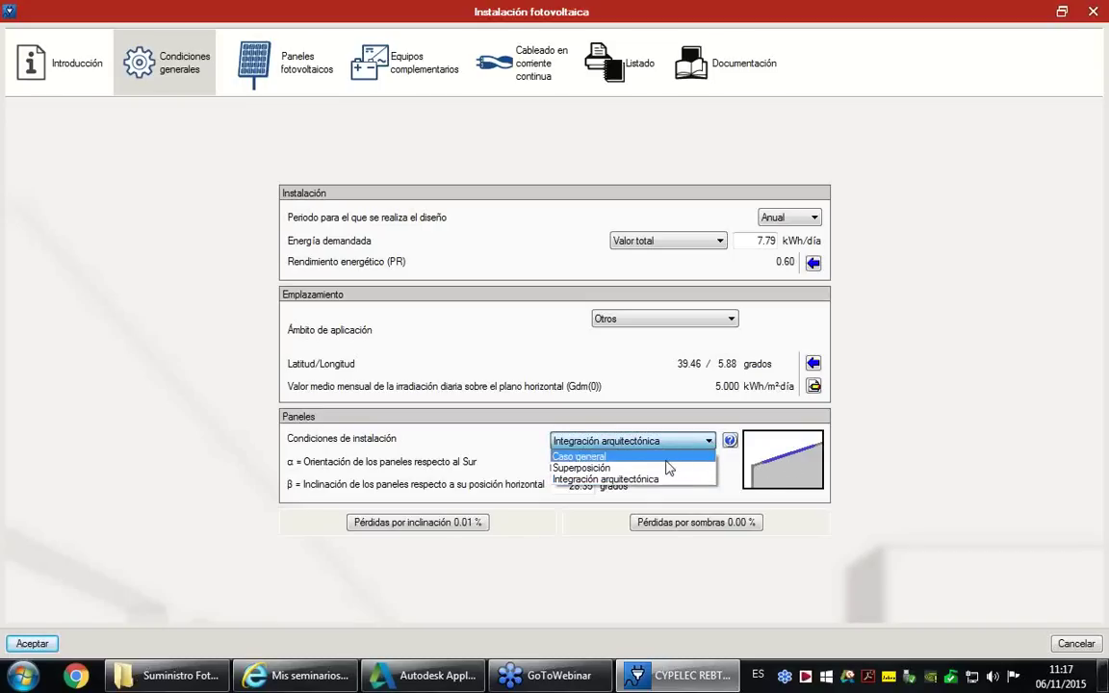
left_click(658, 469)
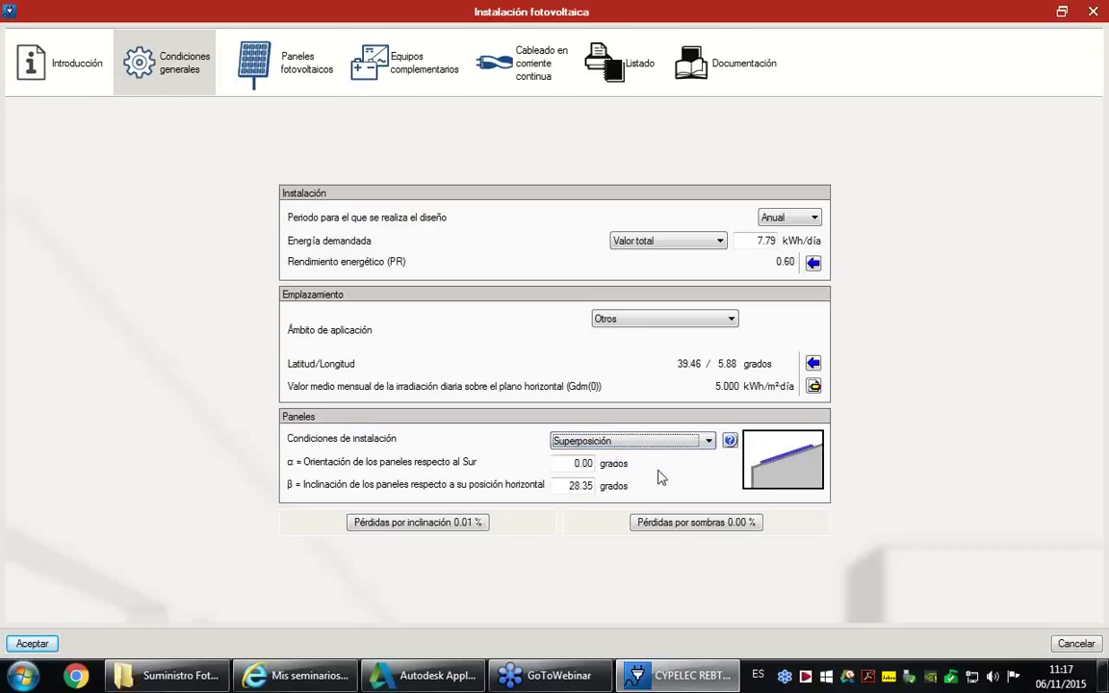
Set the panels' installation condition to Caso general and keep Valores óptimos for their orientation and inclination
left_click(709, 441)
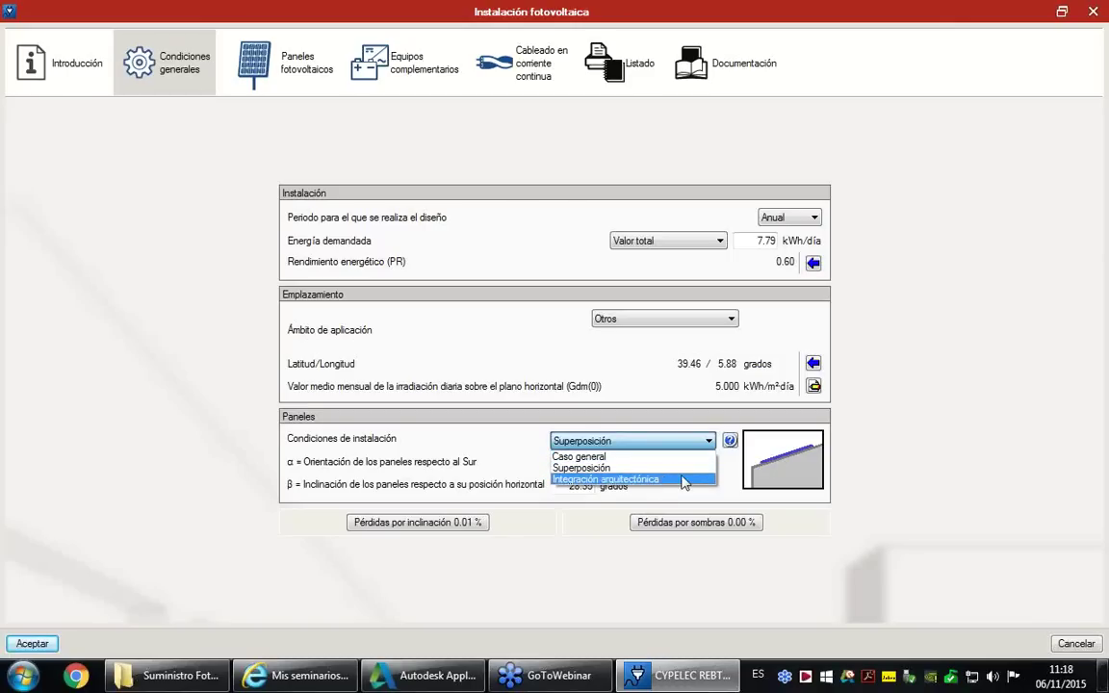
left_click(561, 456)
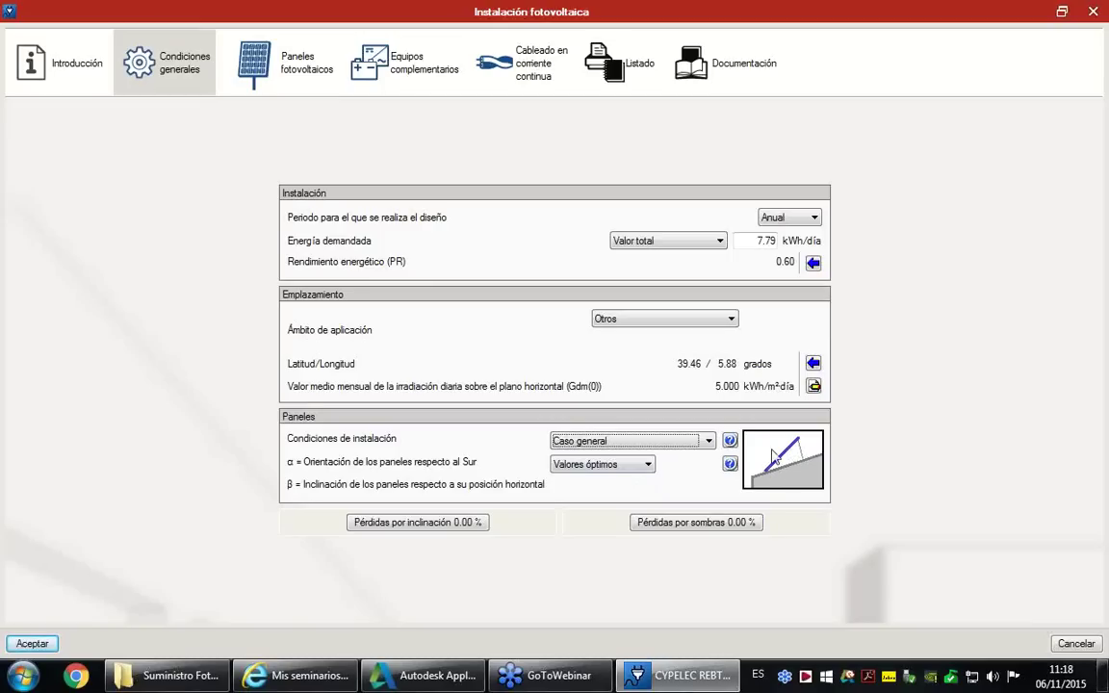
left_click(649, 469)
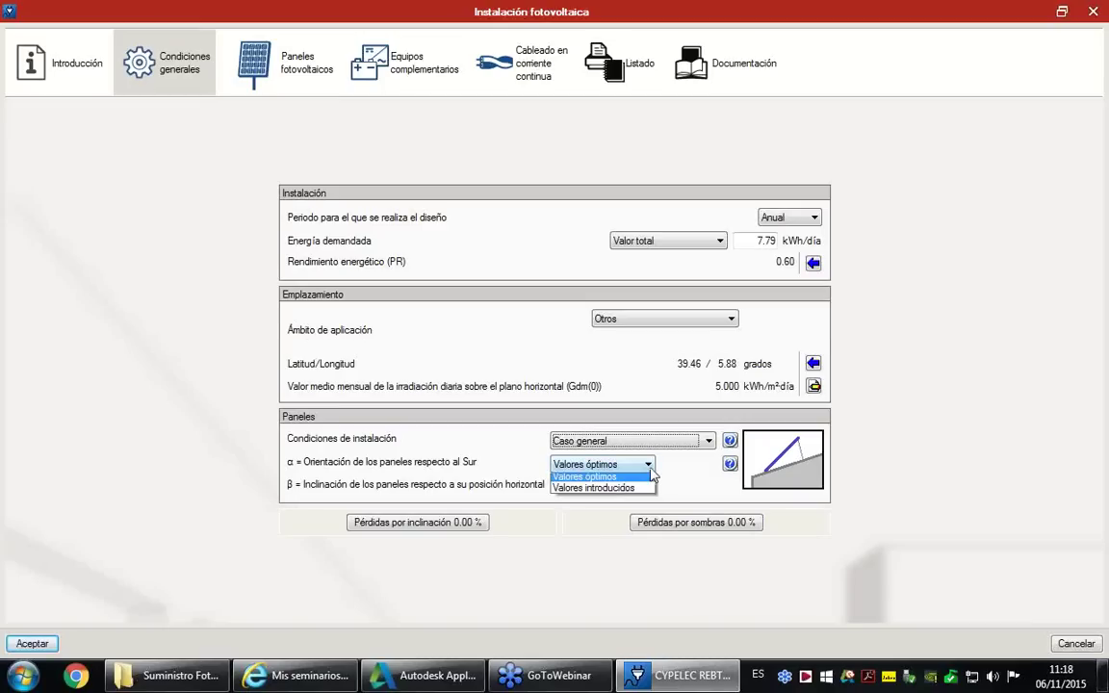
left_click(651, 470)
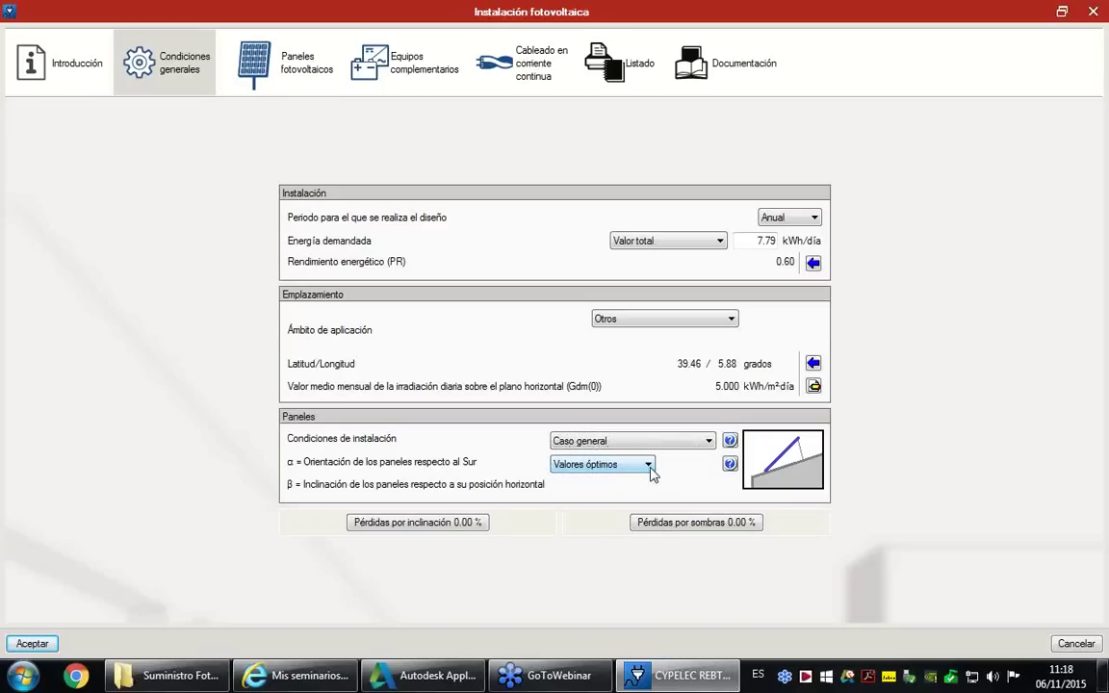
Switch the panels' orientation and inclination to Valores introducidos and open the inclination losses for editing
left_click(650, 467)
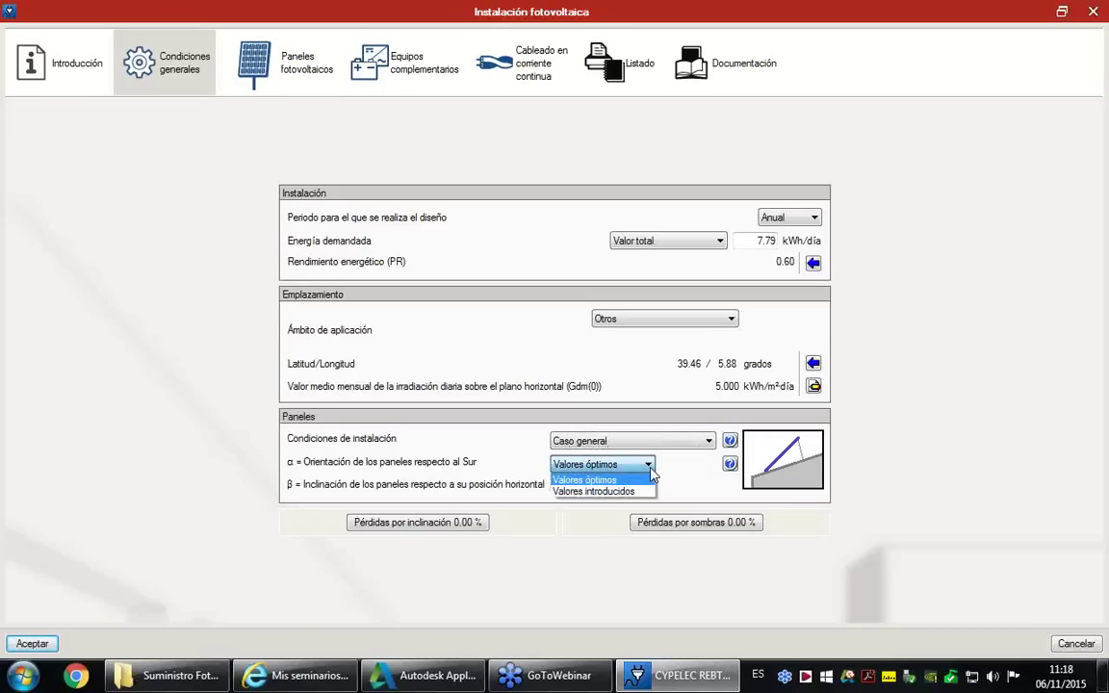
left_click(650, 467)
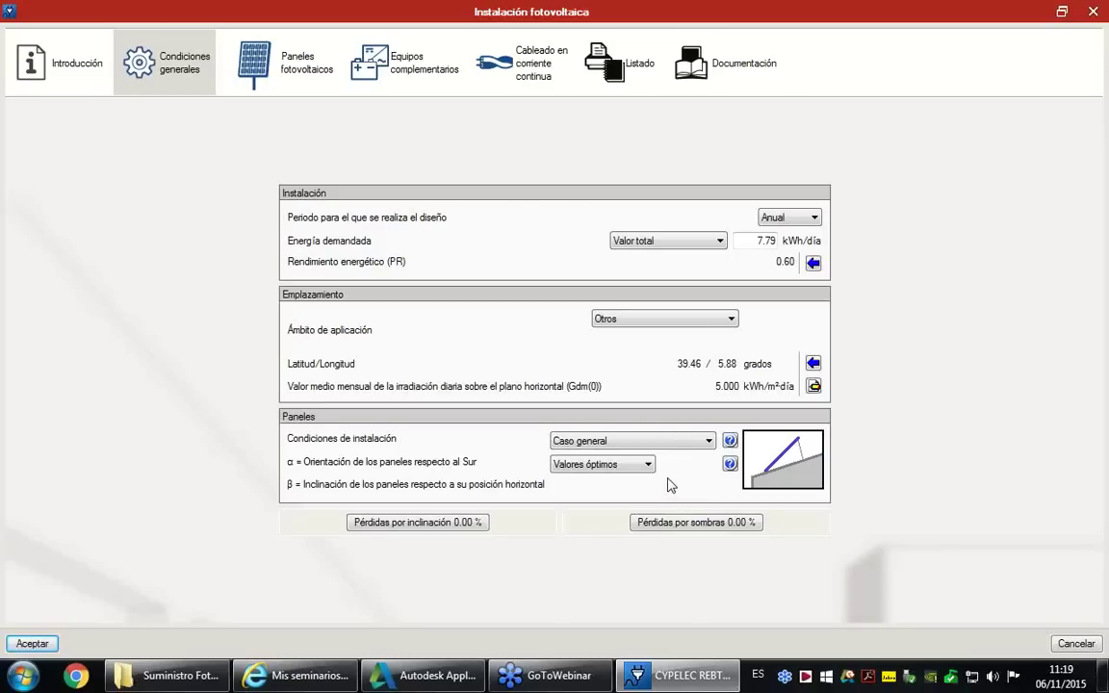
left_click(649, 465)
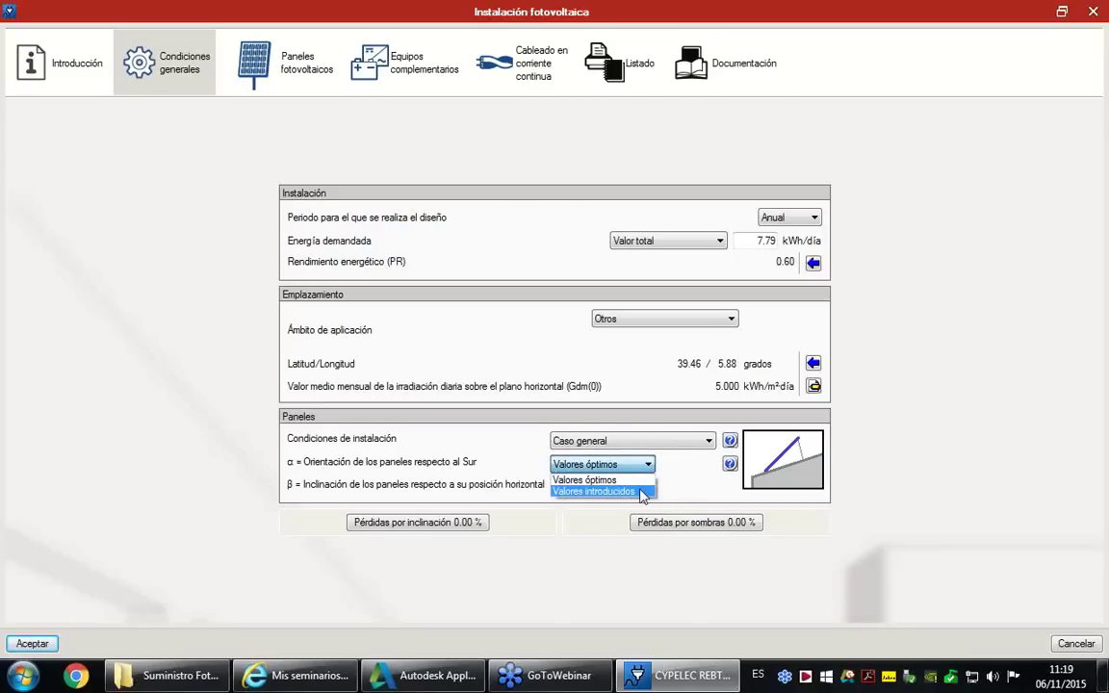
left_click(641, 492)
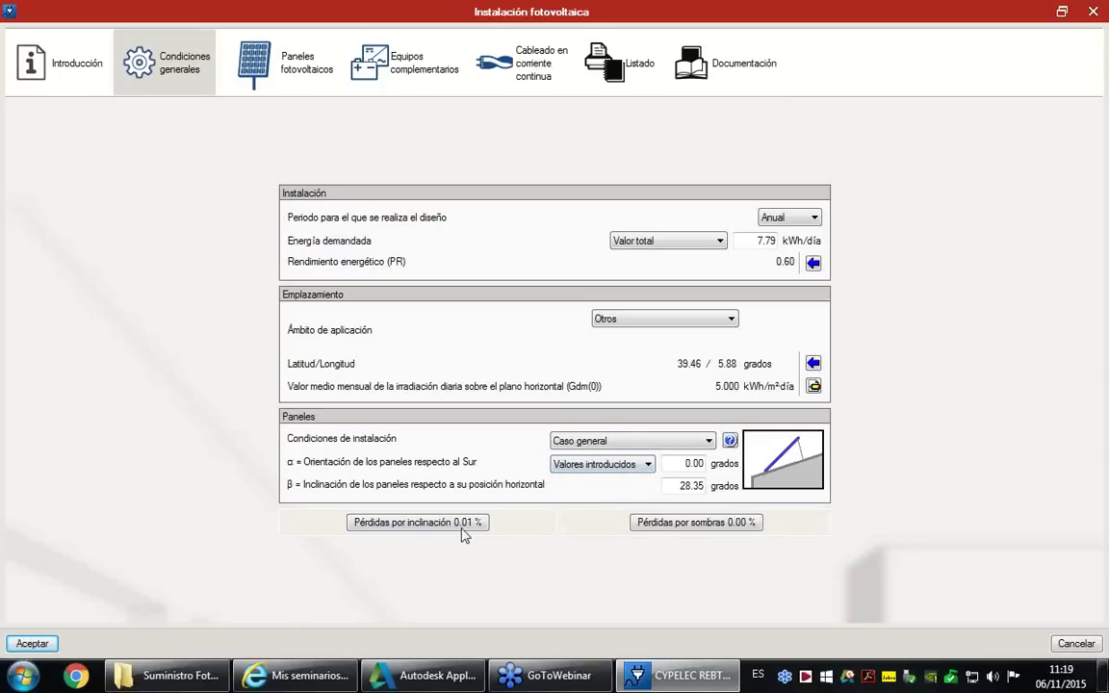
left_click(411, 527)
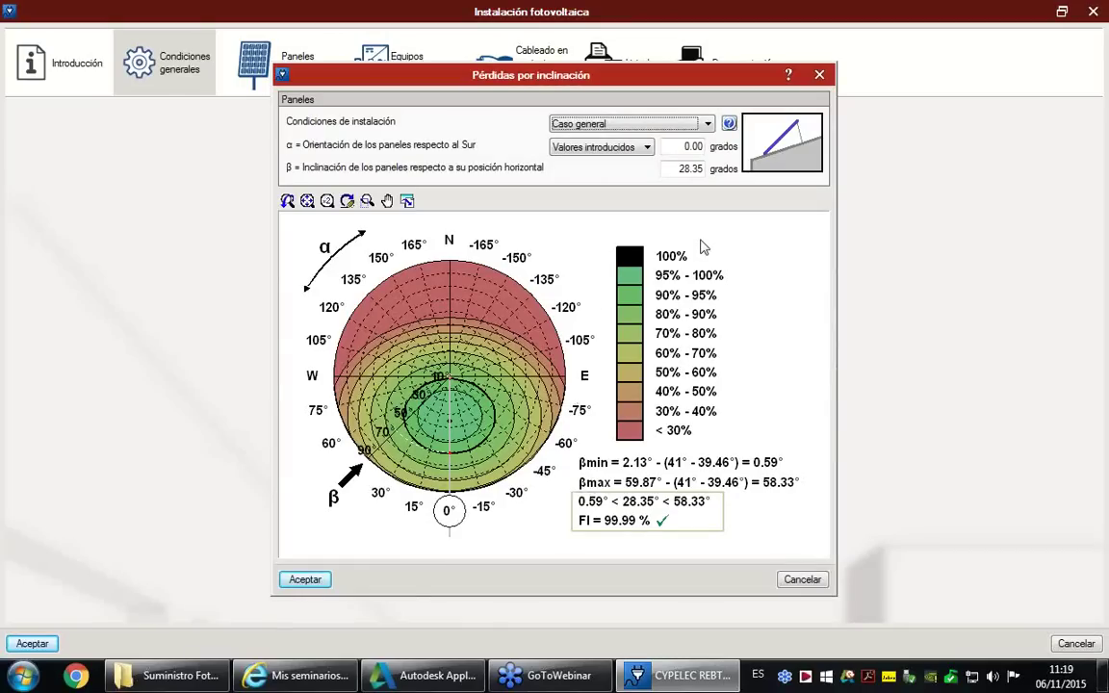
Try a panel orientation of 30 degrees with respect to the south in the inclination losses
left_click(691, 147)
type("30")
key("Tab")
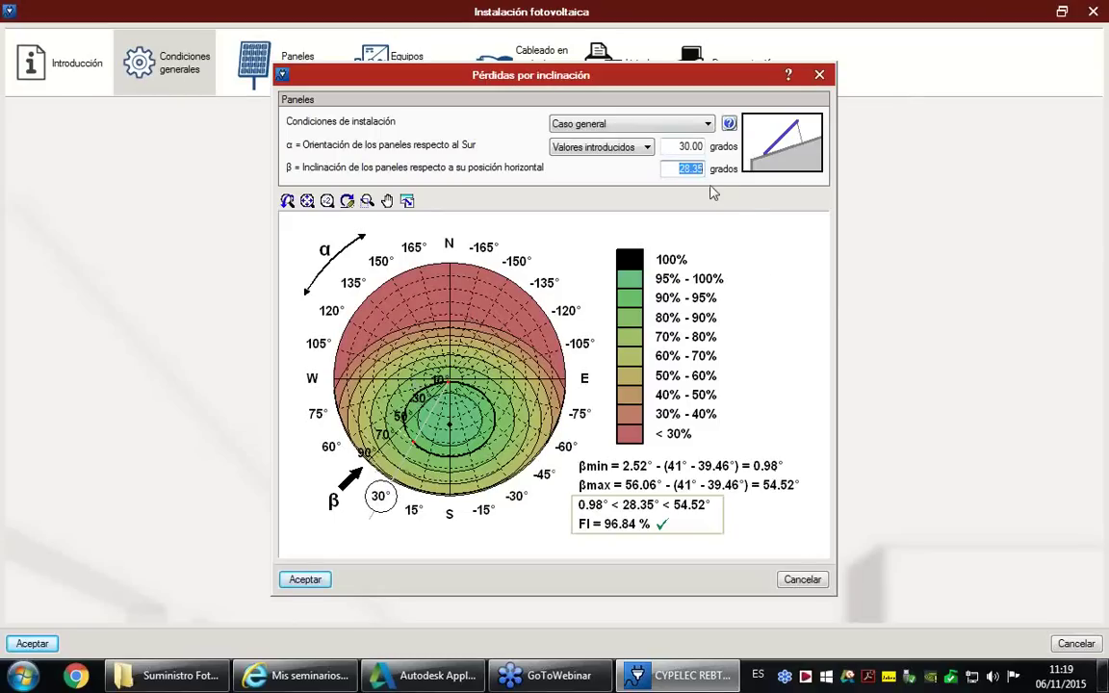
Set the panels' orientation to 12 degrees and their inclination to 30 degrees, and accept the inclination losses
left_click(690, 146)
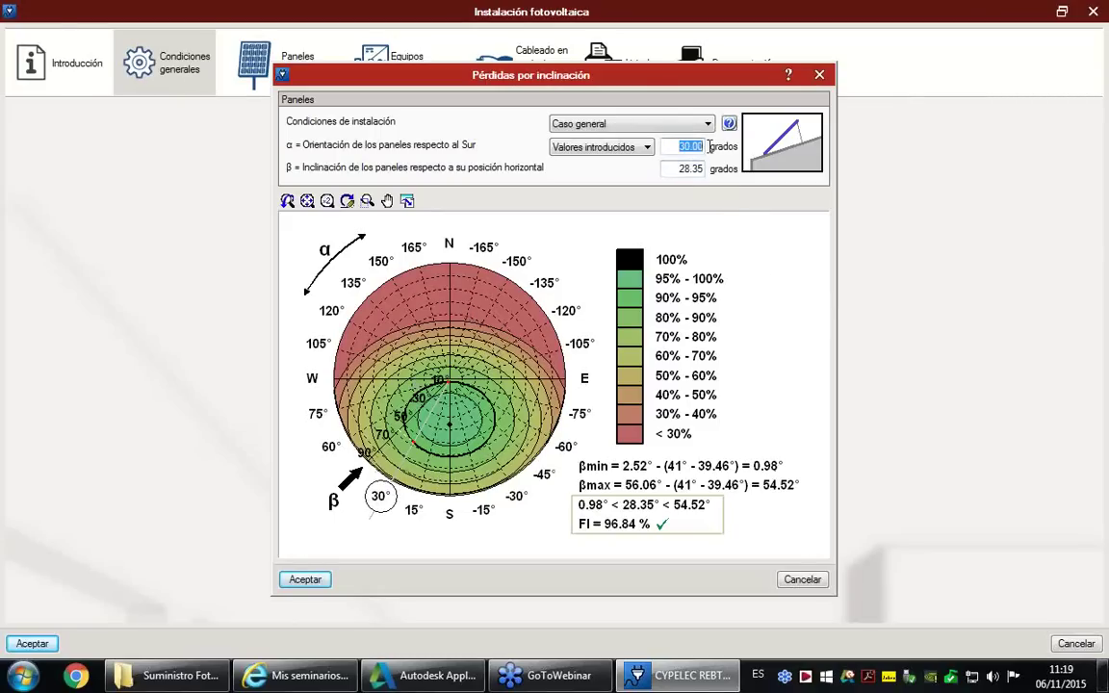
type("12")
key("Tab")
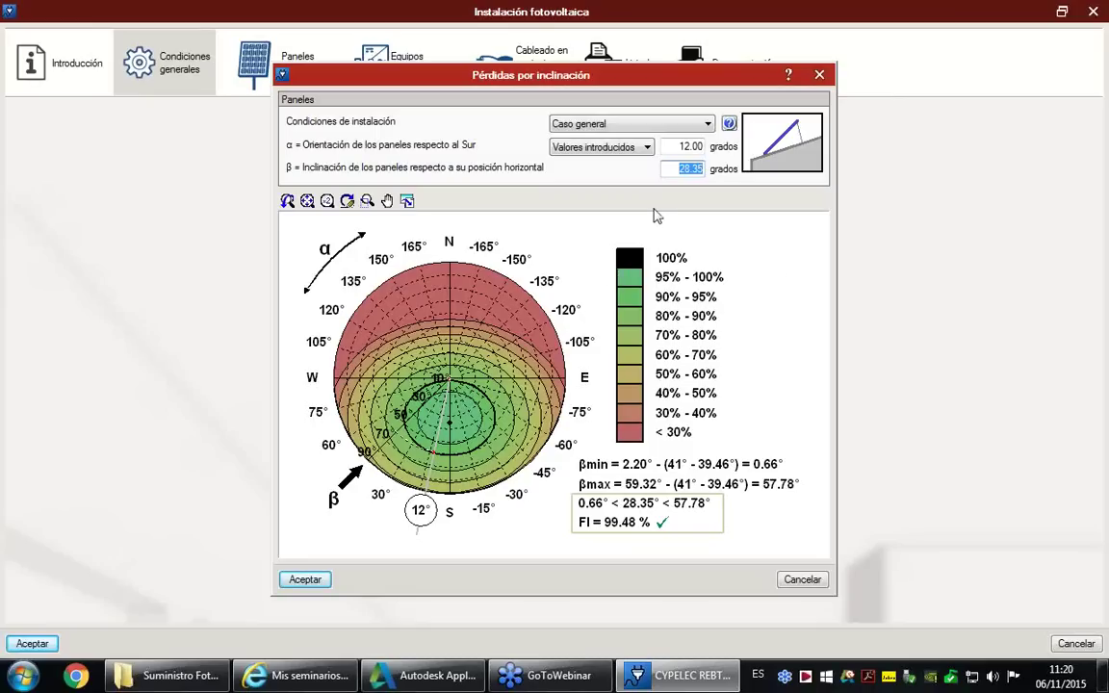
type("30")
key("Tab")
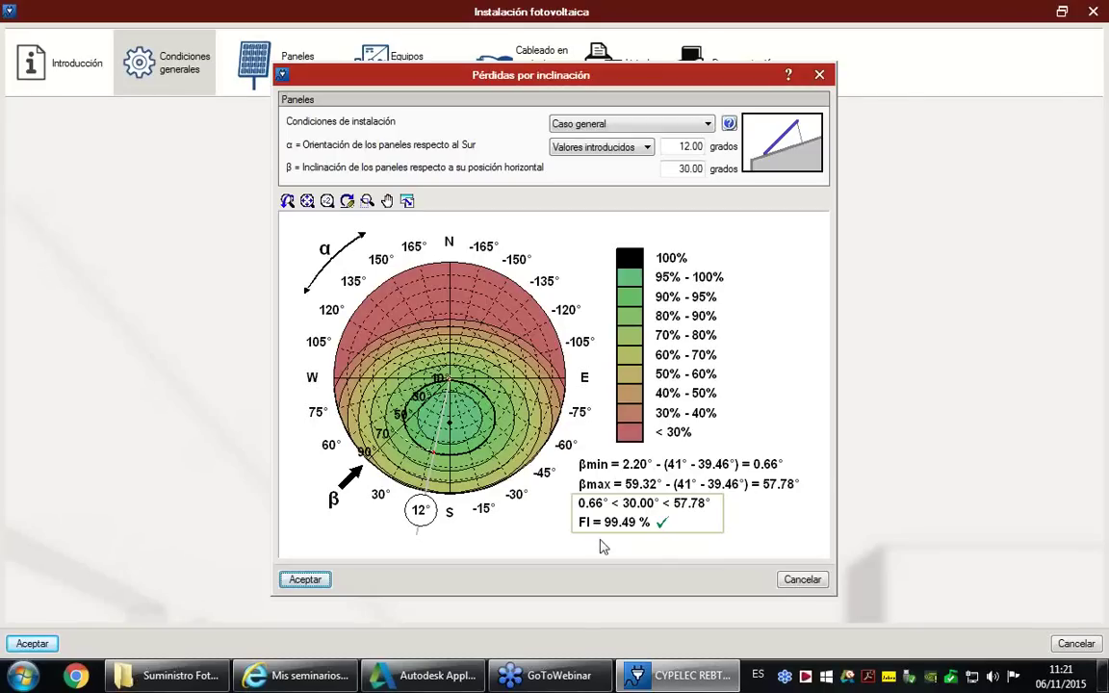
left_click(289, 581)
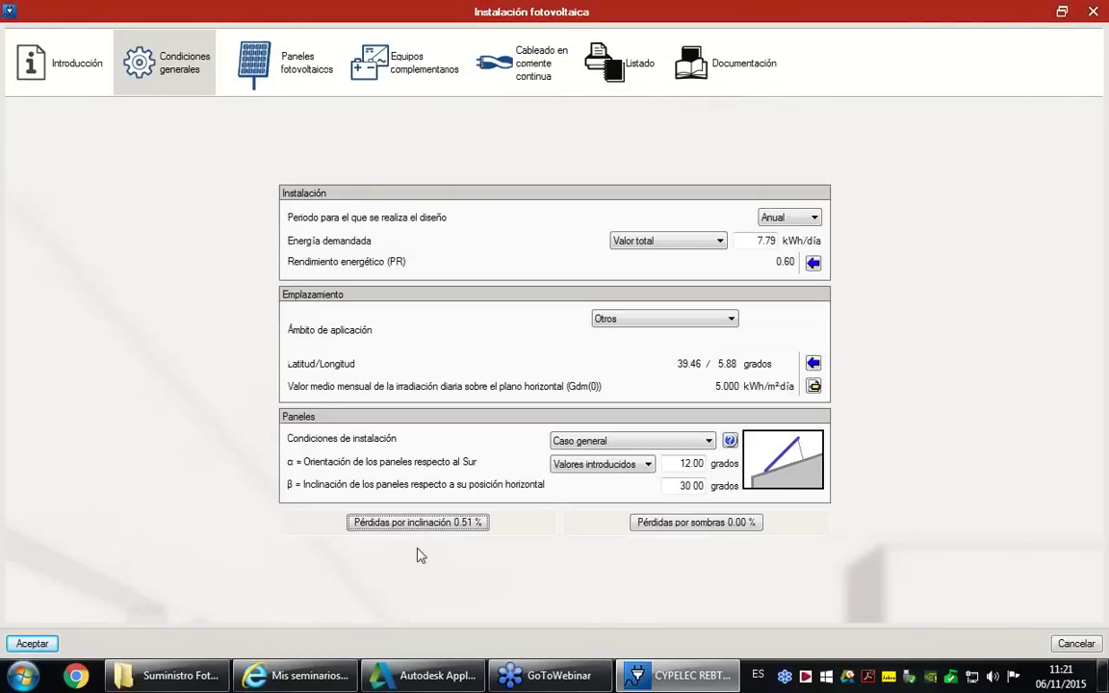
In the shading losses, add a first Inferior shadow profile starting at solar azimuth -60° with elevation 20°
left_click(697, 527)
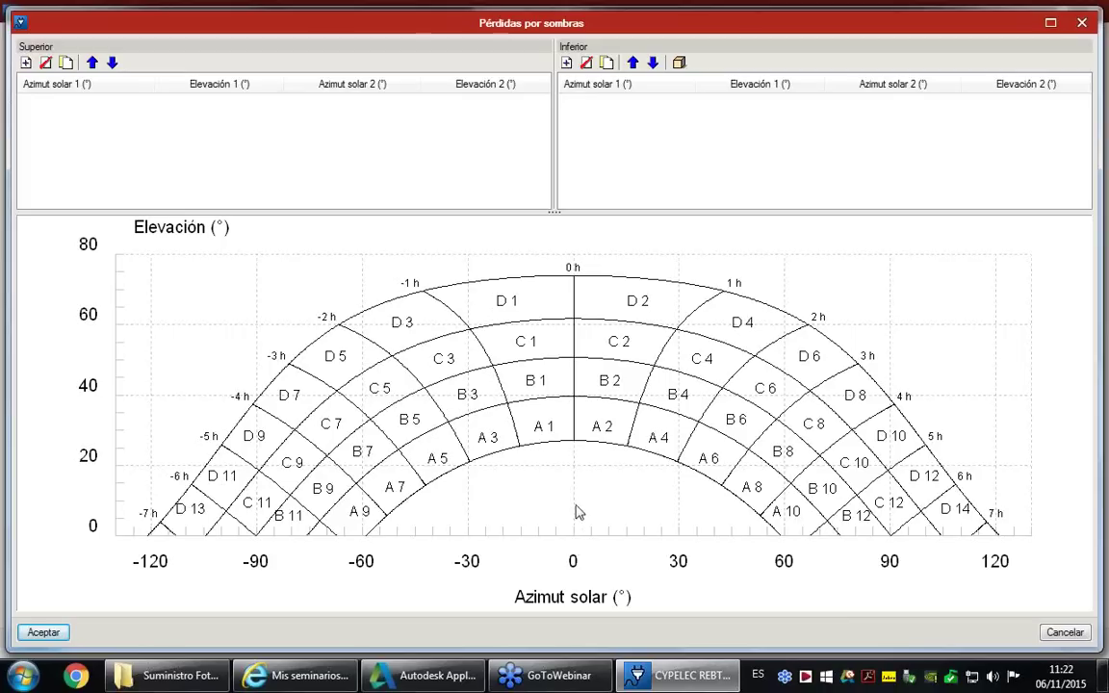
left_click(567, 63)
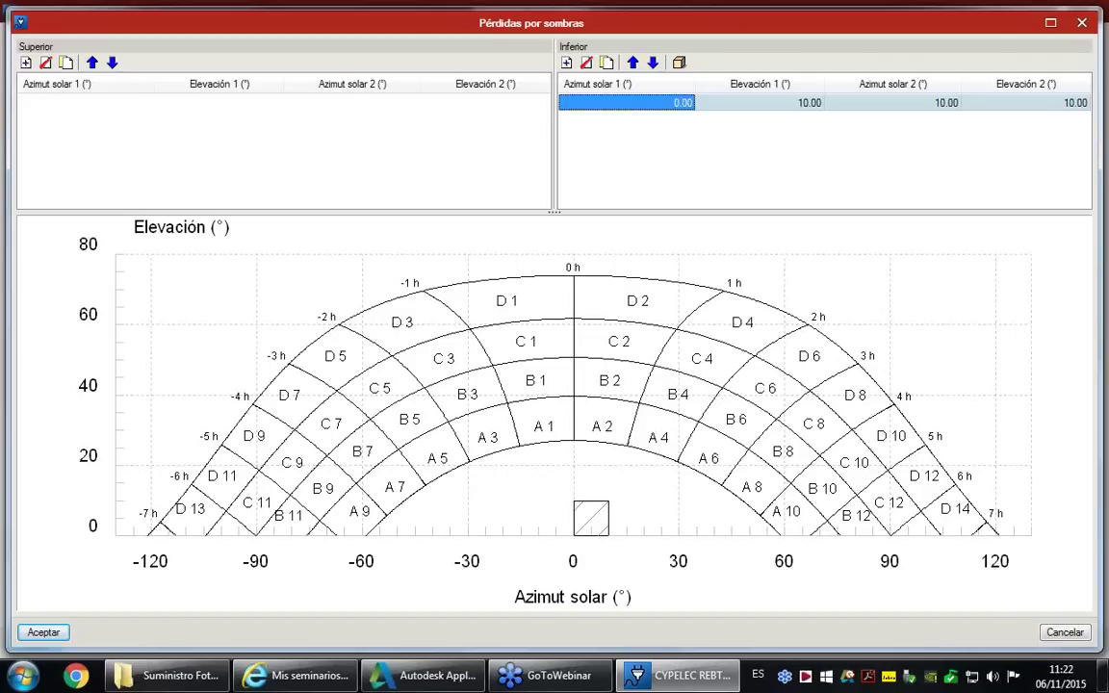
type("-")
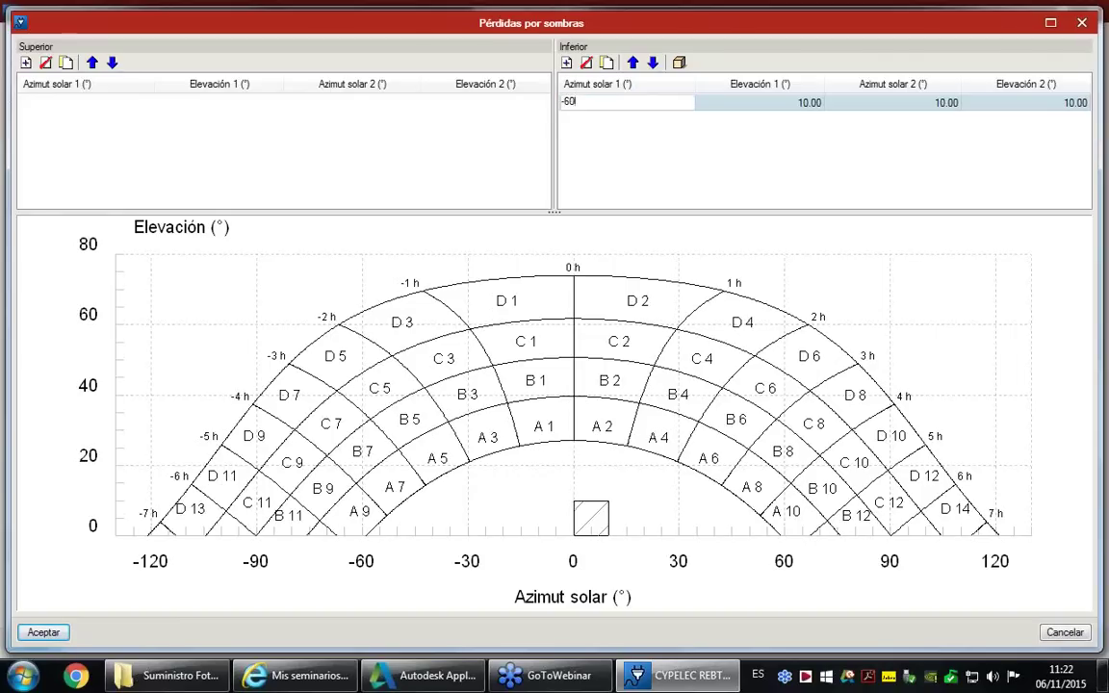
type("60")
key("Return")
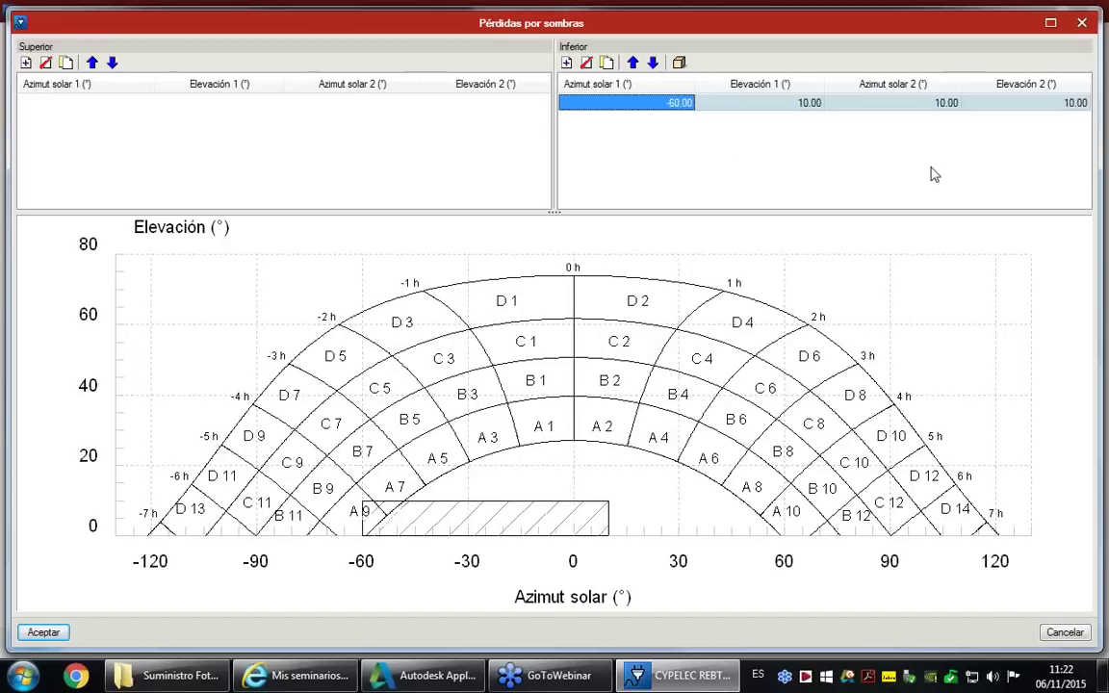
left_click(804, 104)
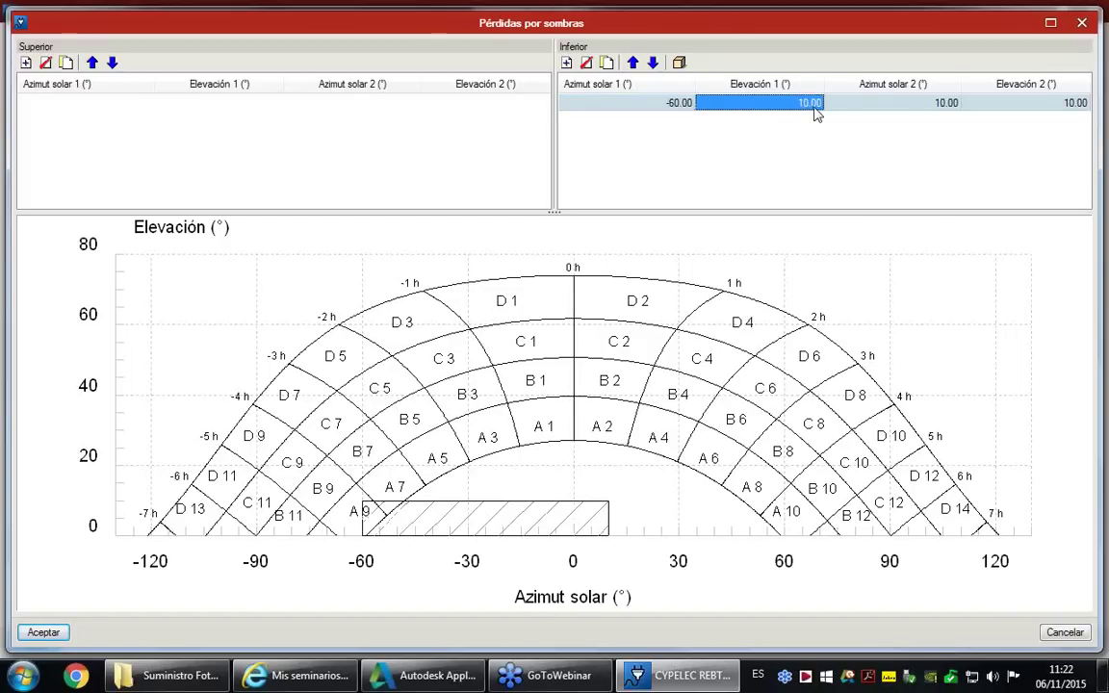
type("20")
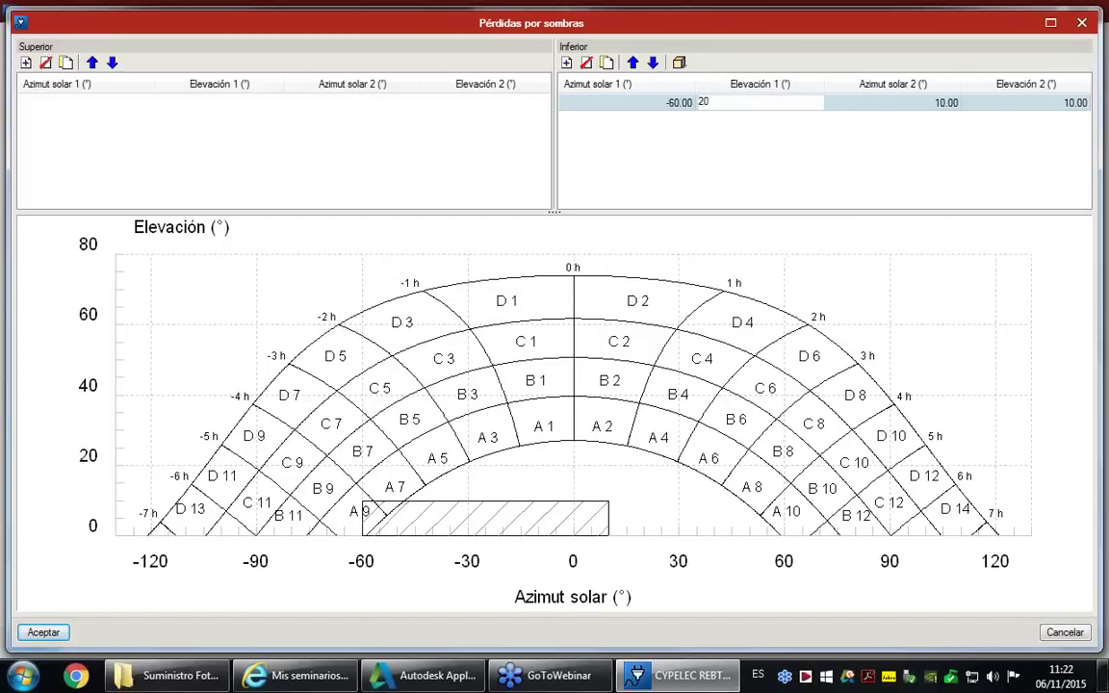
key("Return")
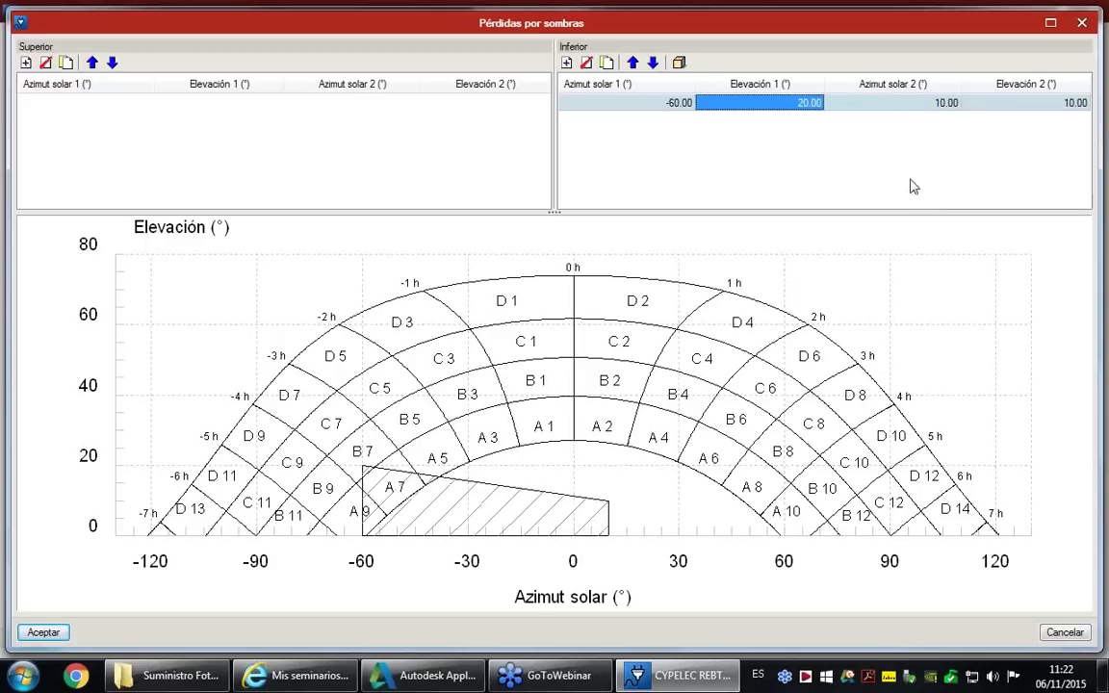
End the first Inferior shadow profile at solar azimuth -45° with elevation 30°
key("Tab")
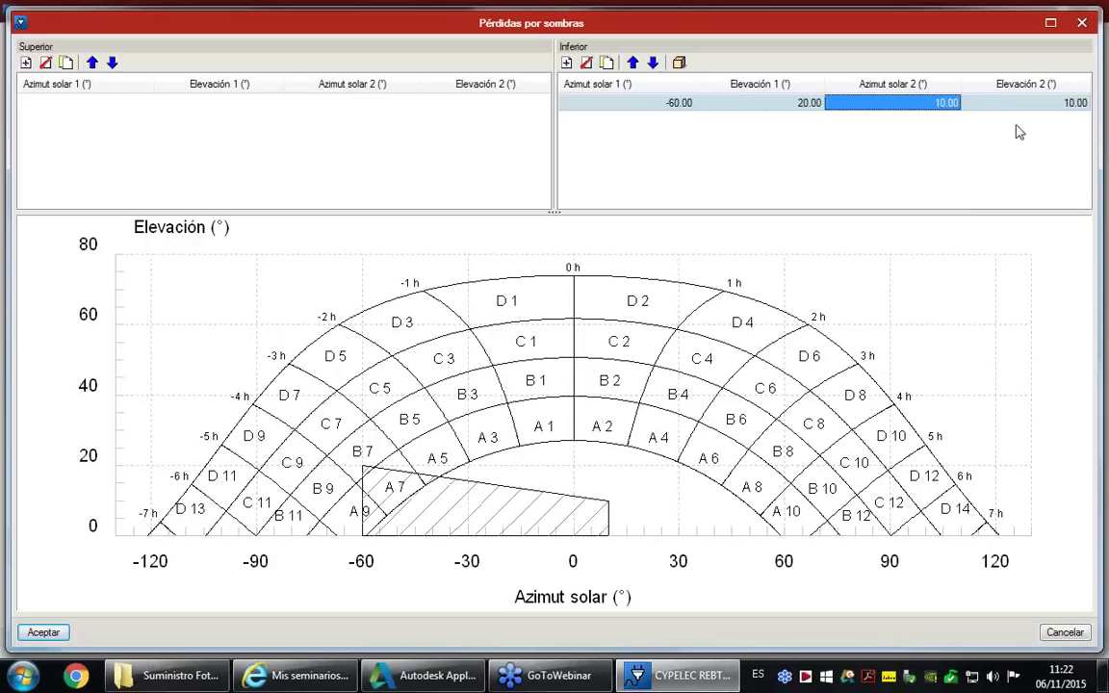
type("-45")
key("Return")
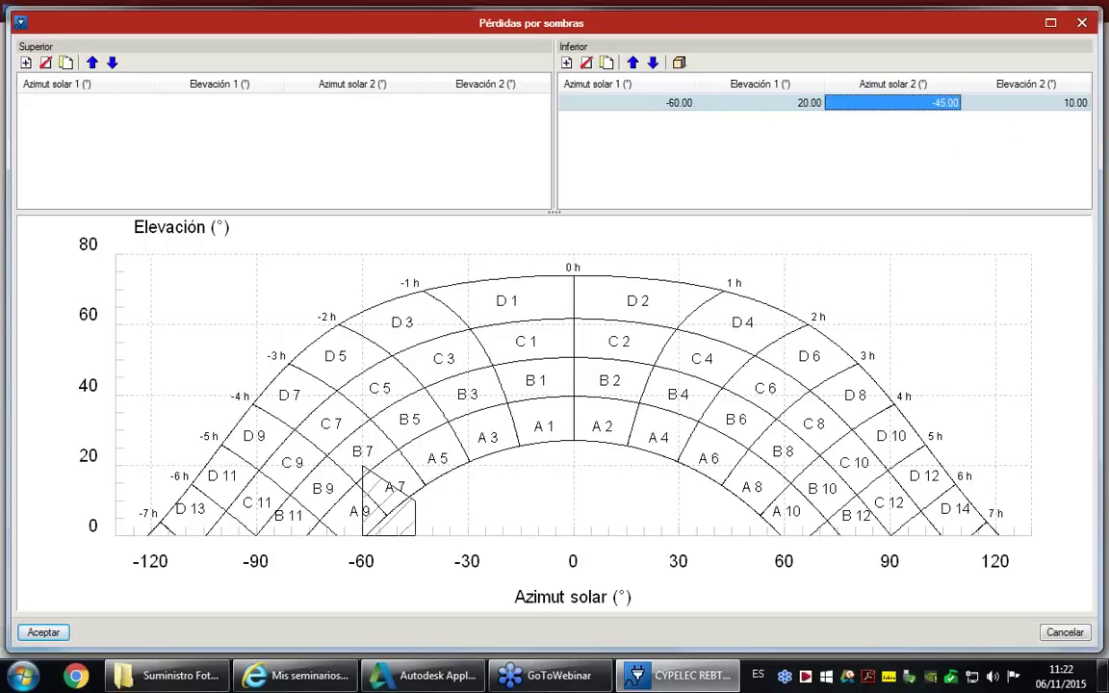
left_click(1028, 104)
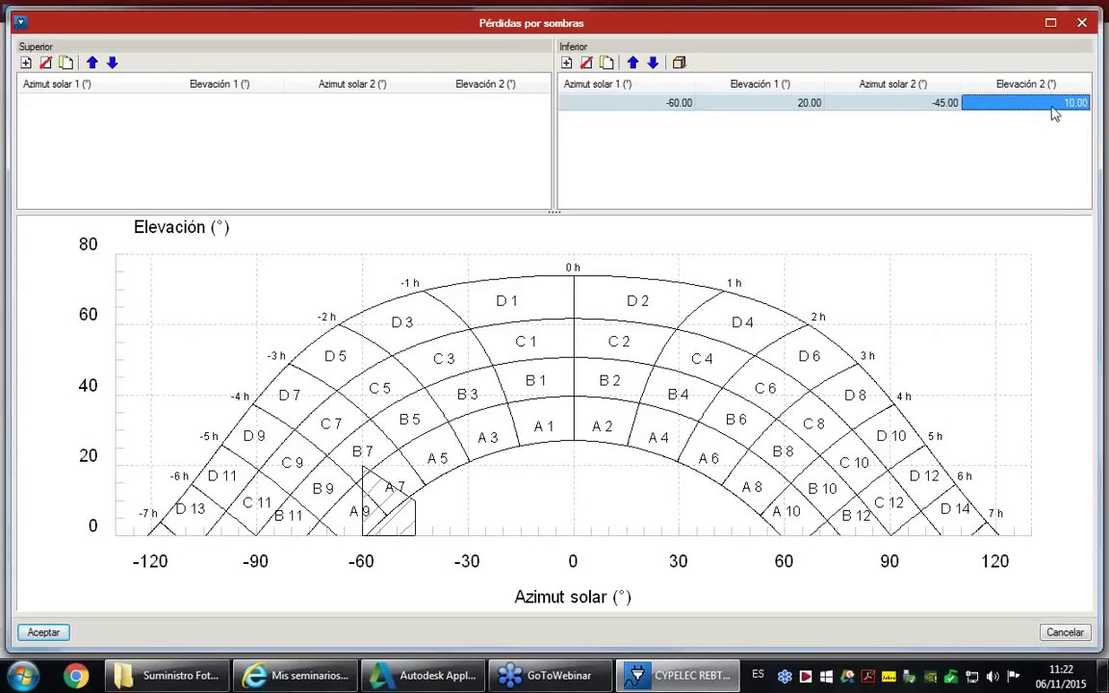
type("30")
key("Return")
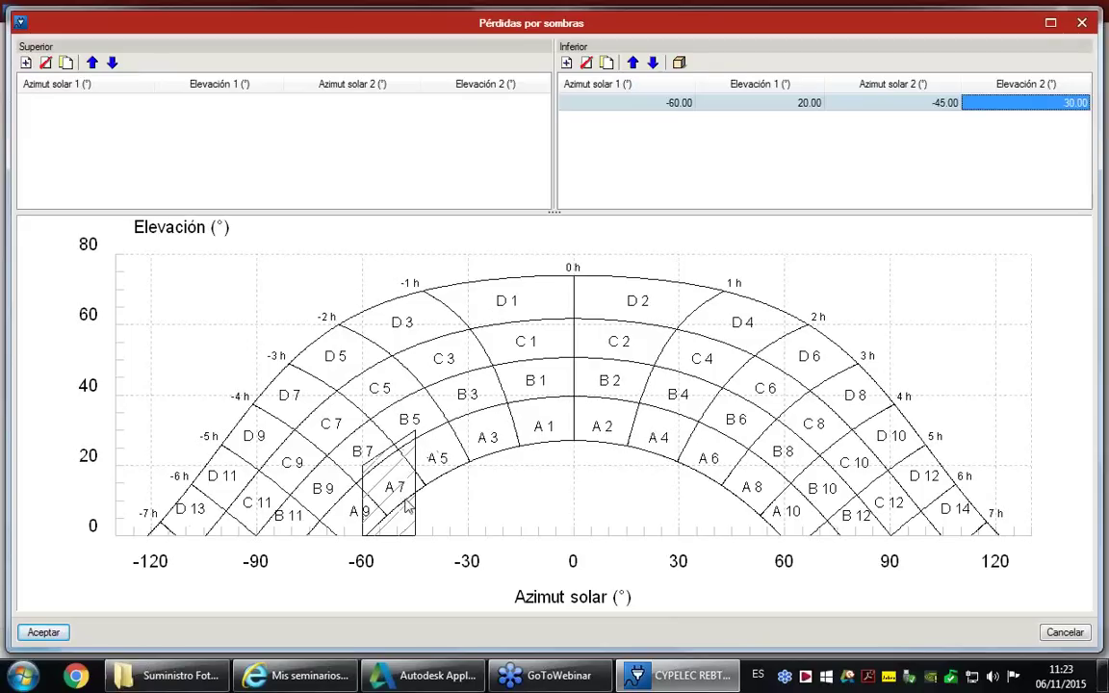
Add a second Inferior shadow profile starting at solar azimuth -45° with elevation 30°
left_click(567, 63)
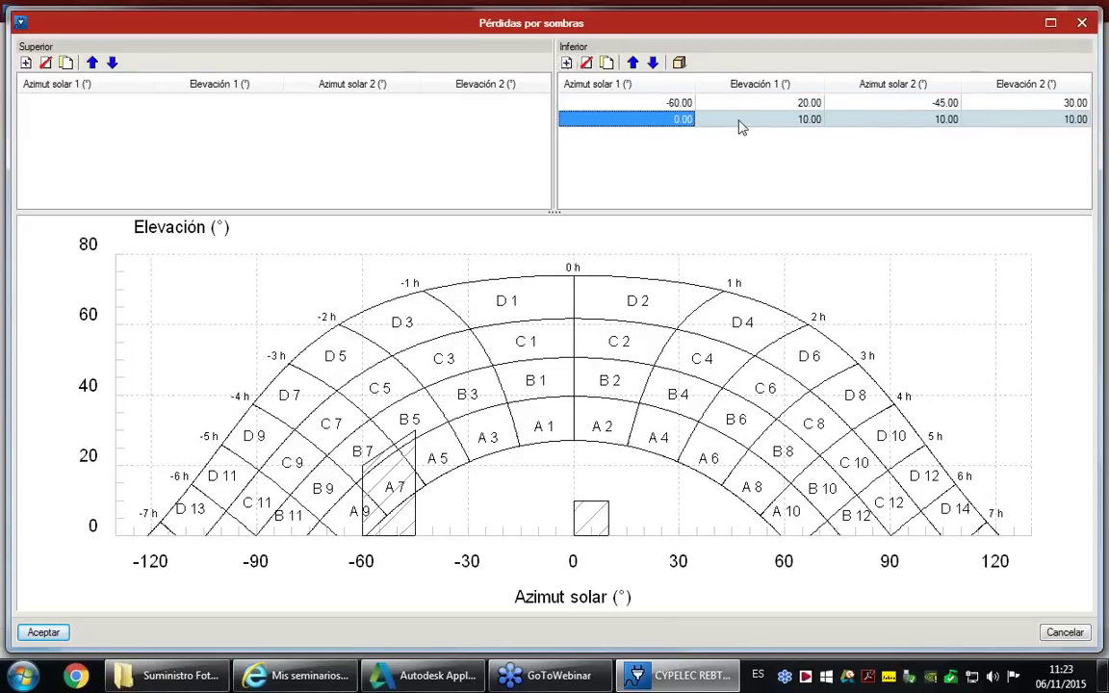
type("-45")
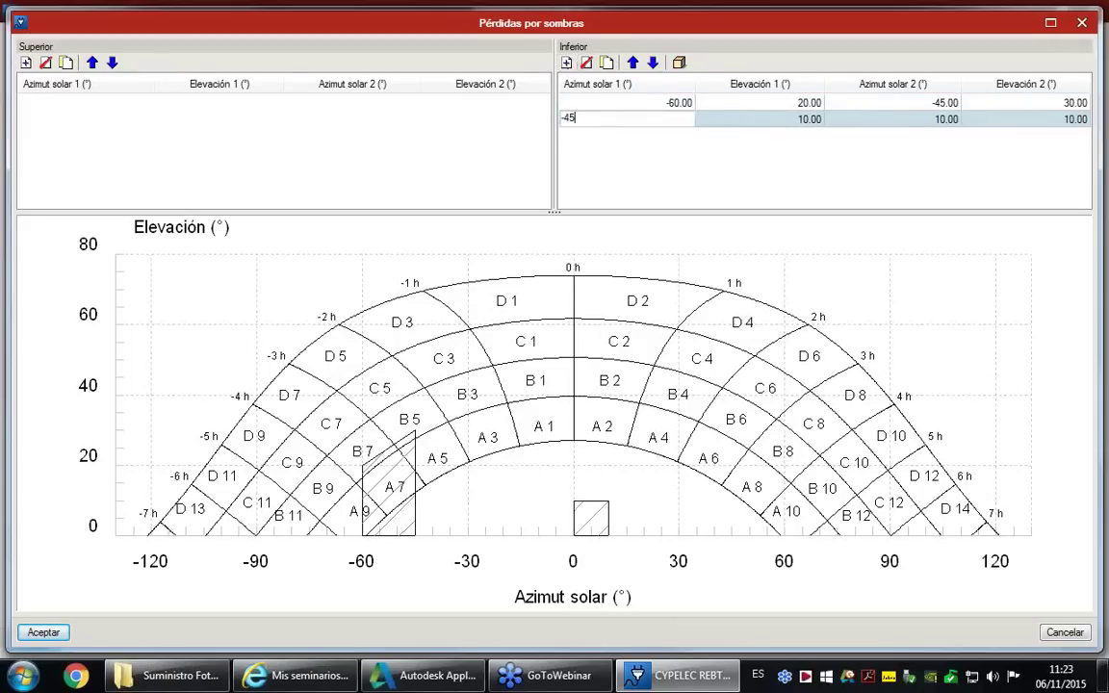
key("Tab")
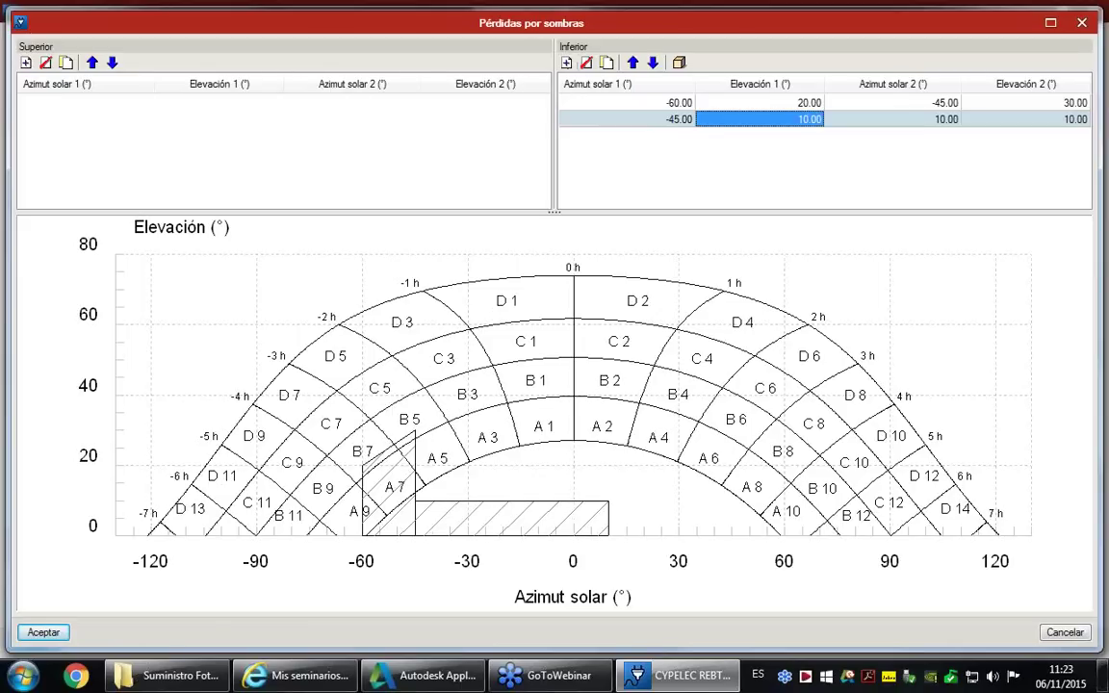
type("30")
key("Return")
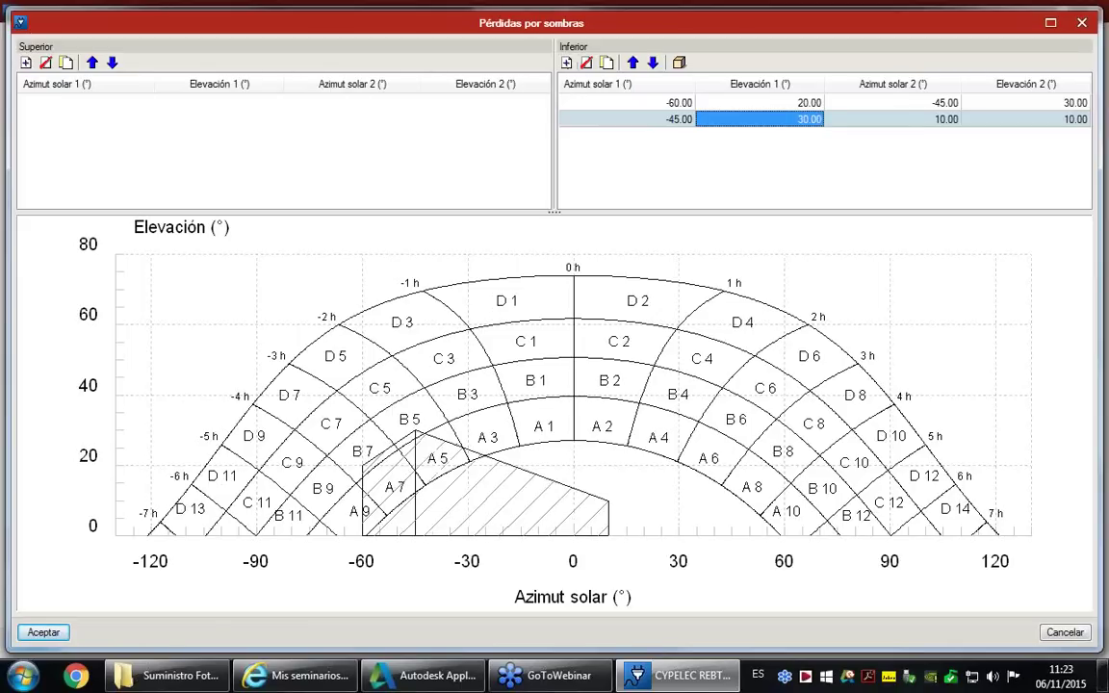
End the second Inferior shadow profile at solar azimuth 20° with elevation 30°
left_click(859, 116)
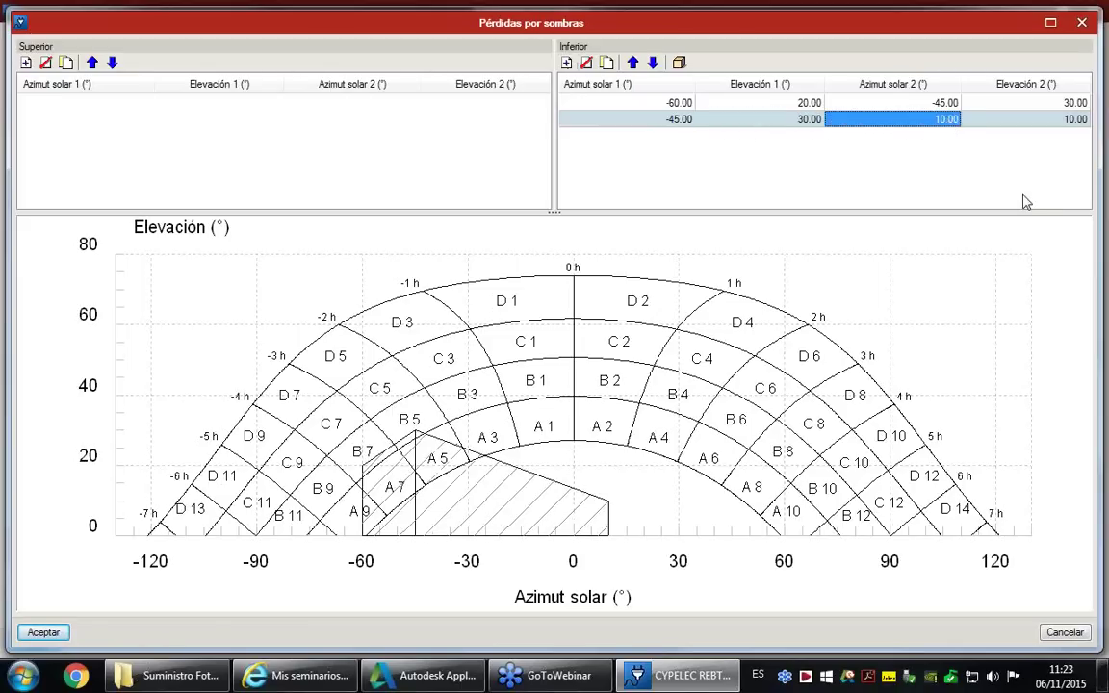
type("20")
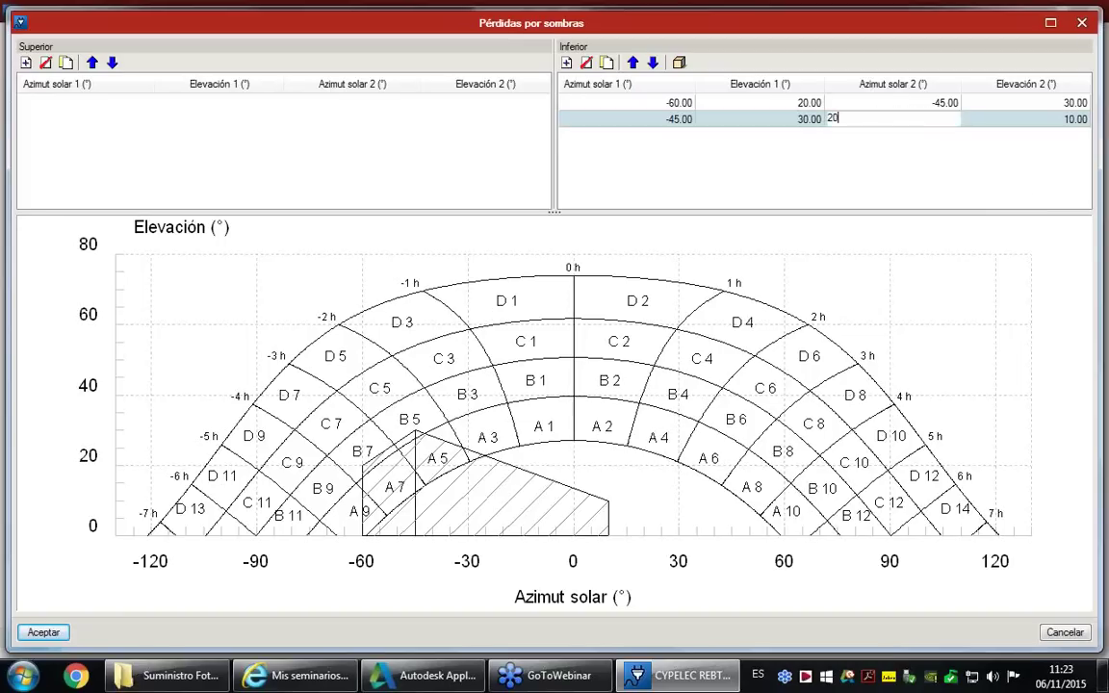
key("Return")
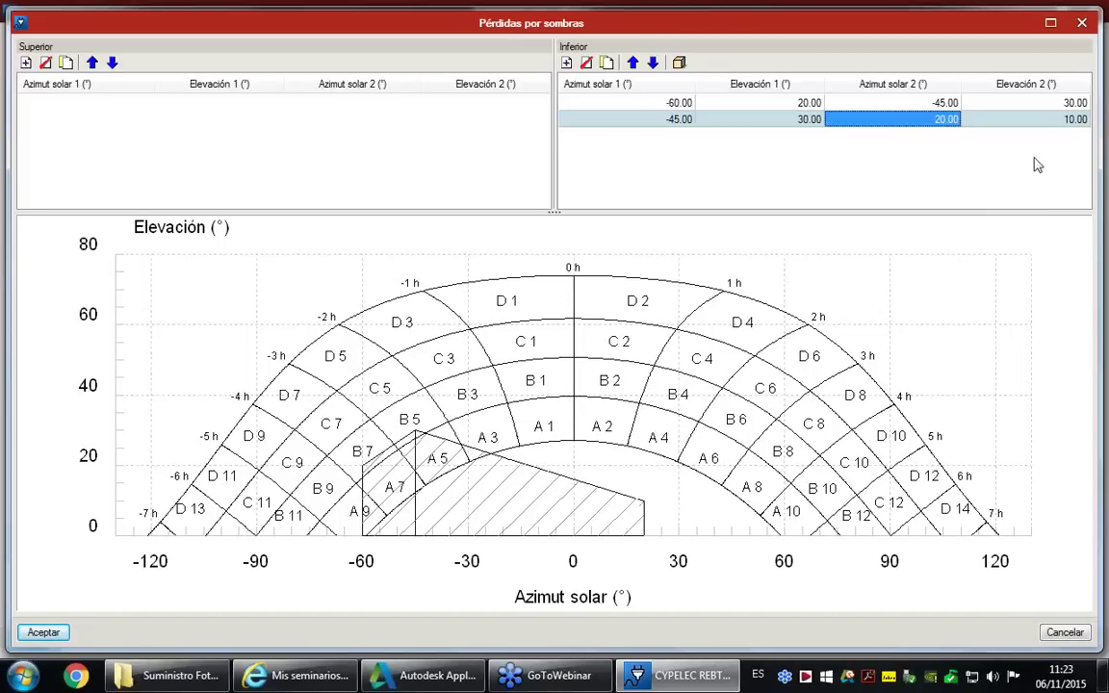
left_click(1039, 121)
type("30")
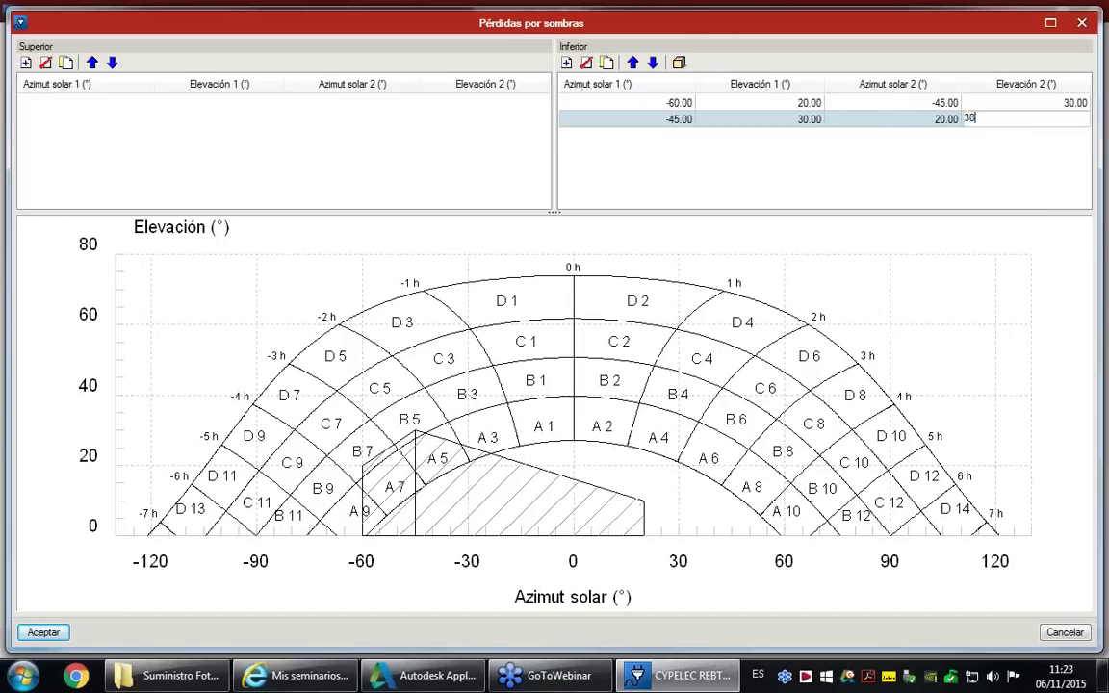
key("Return")
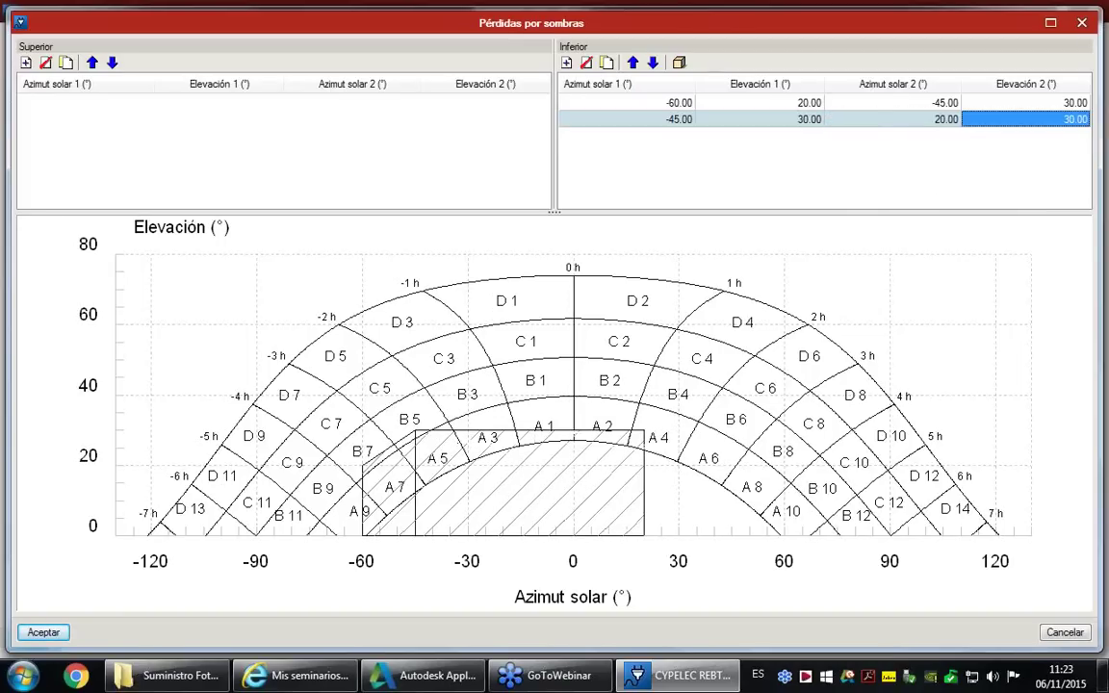
Add a third Inferior shadow profile starting at solar azimuth 60° with elevation 20°
left_click(568, 63)
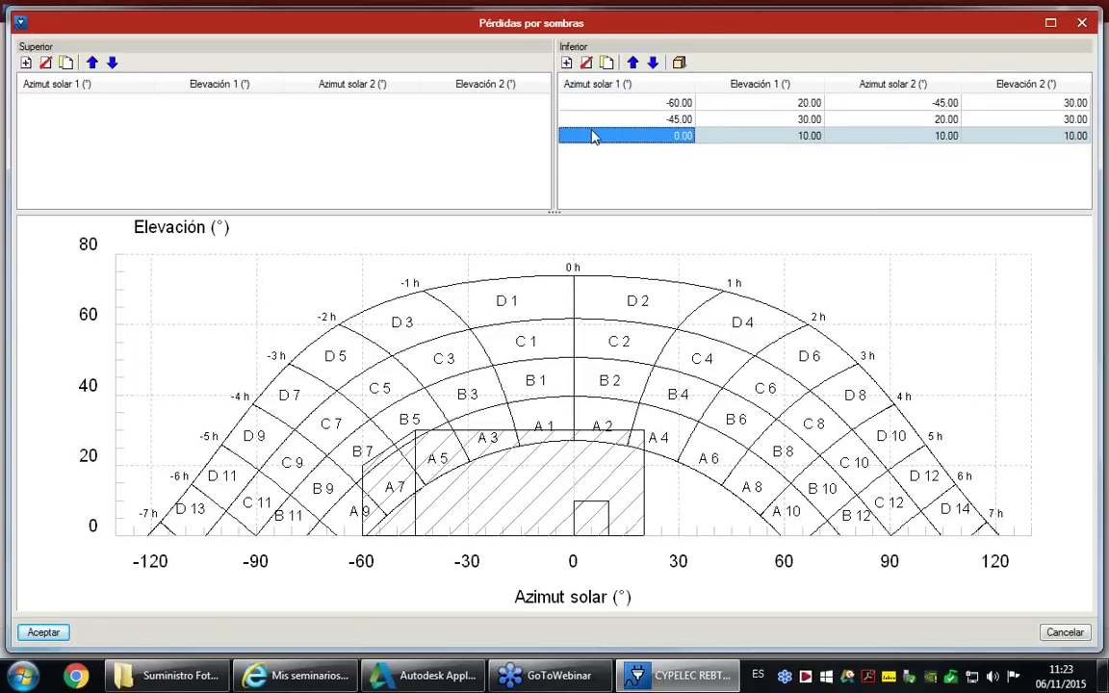
type("60")
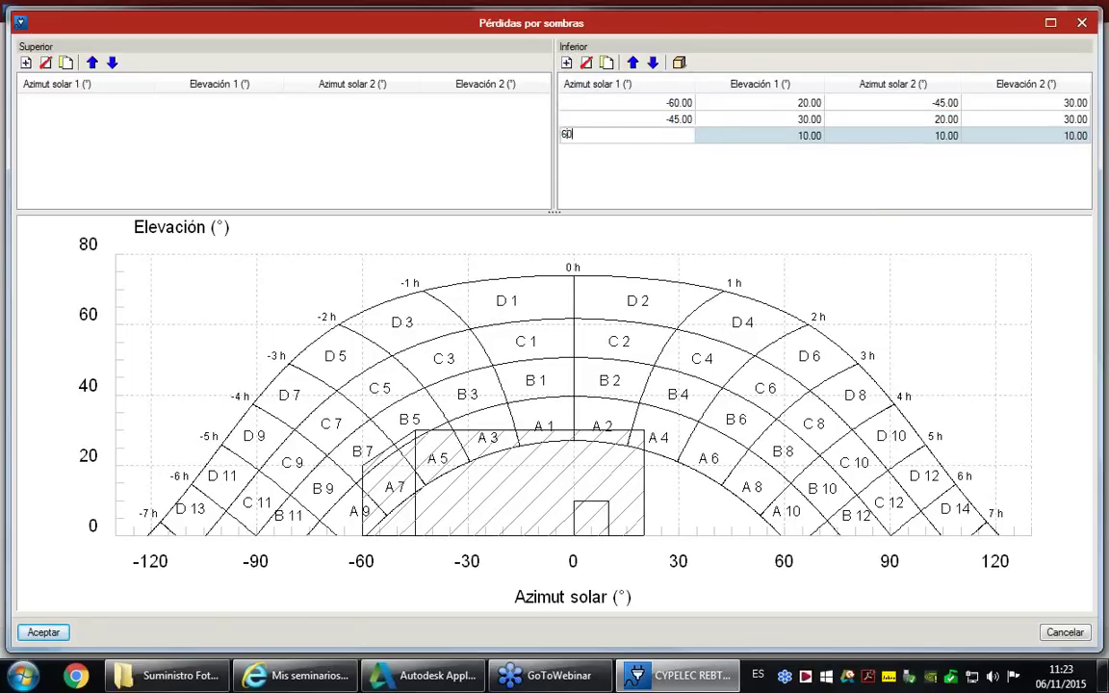
key("Return")
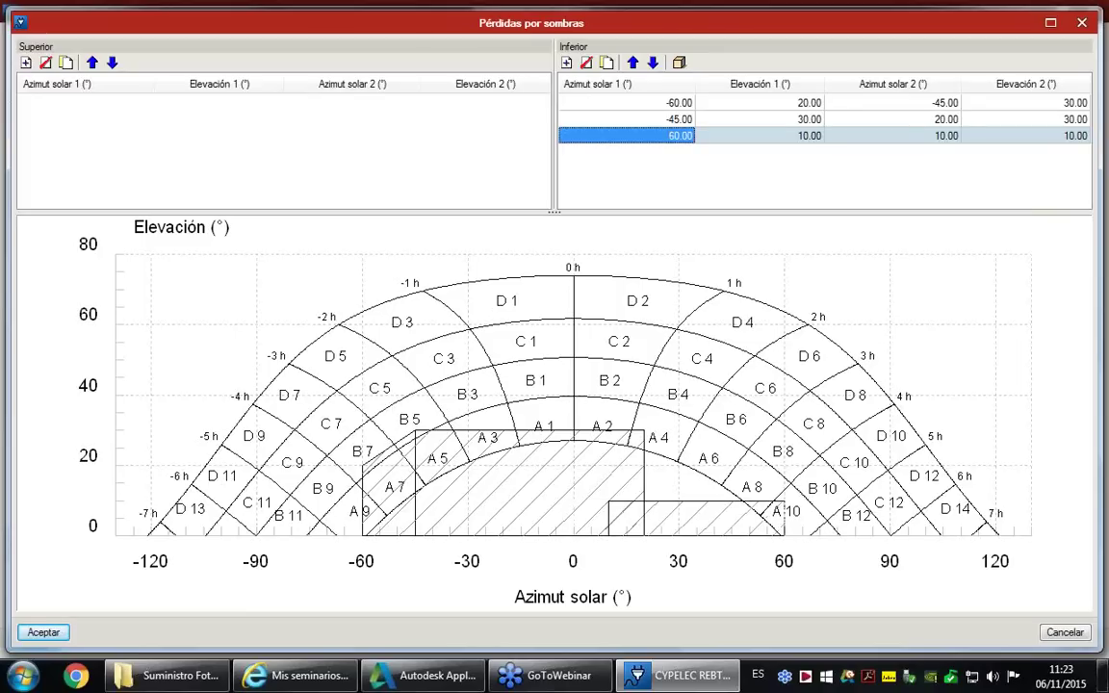
left_click(774, 141)
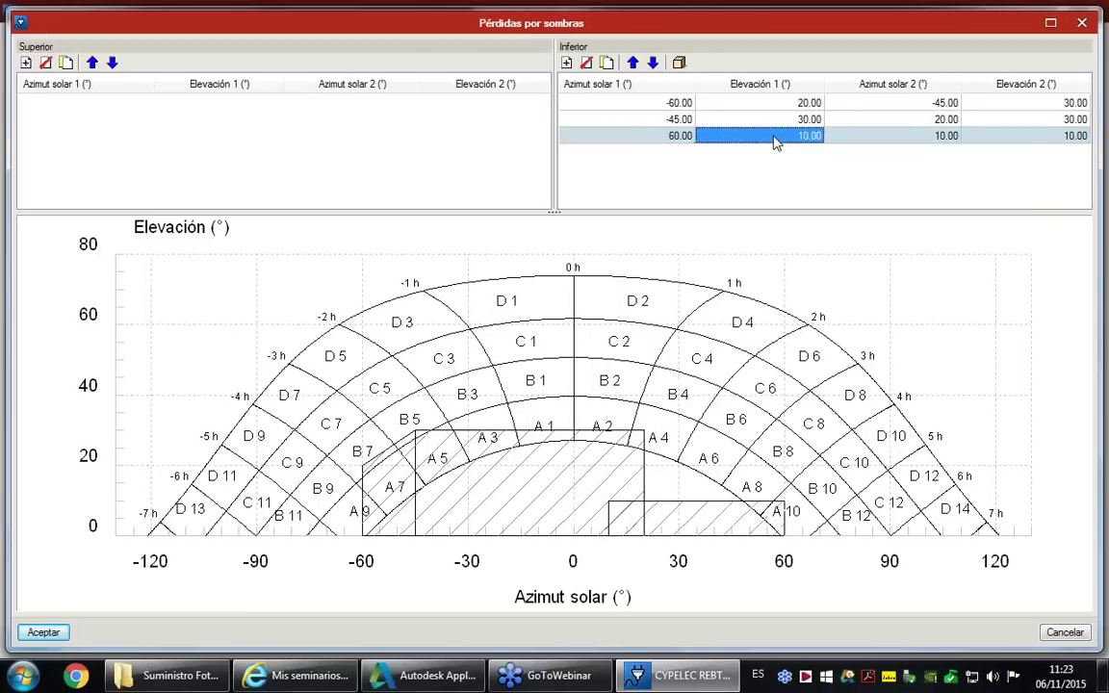
type("20")
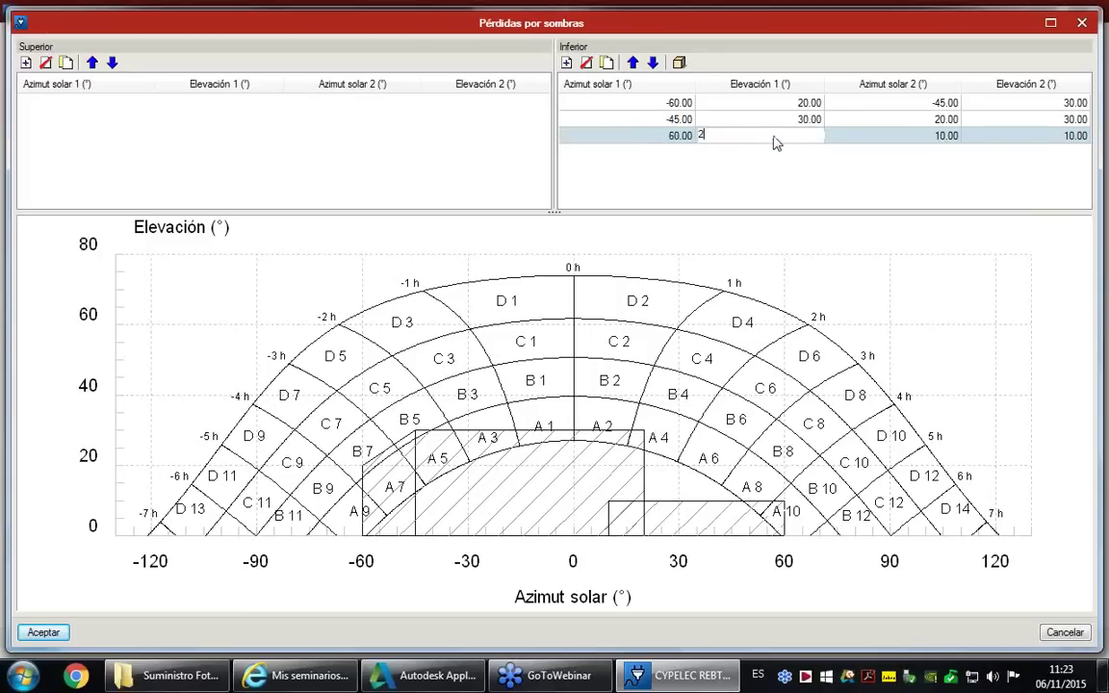
key("Return")
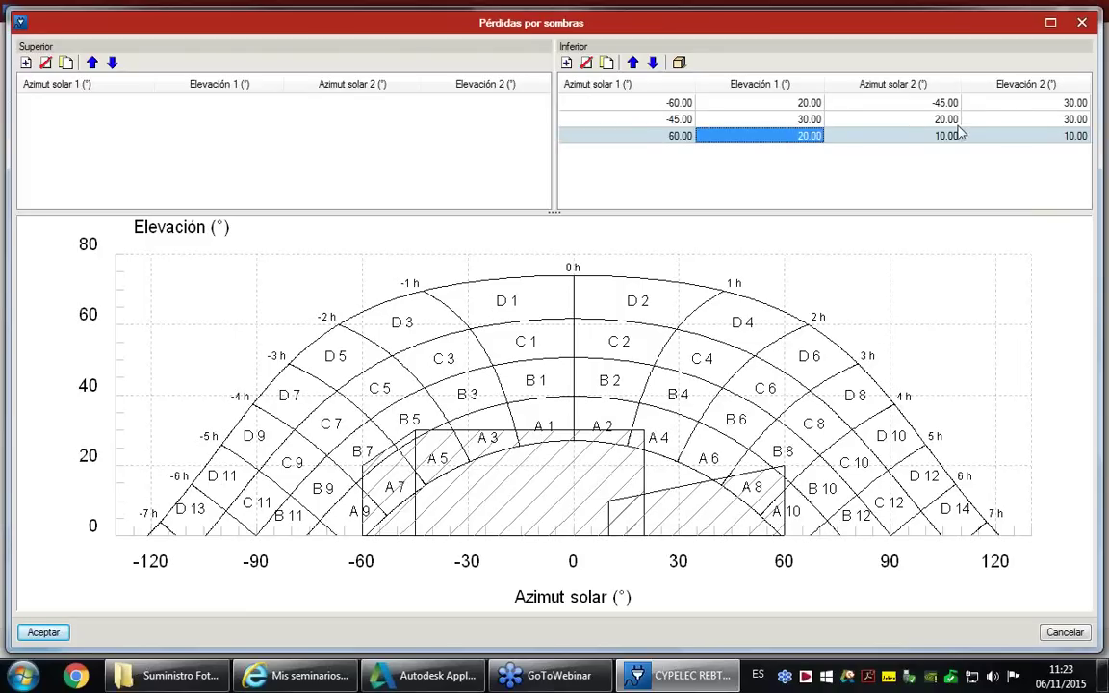
End the third Inferior shadow profile at solar azimuth 45° with elevation 30°
left_click(859, 135)
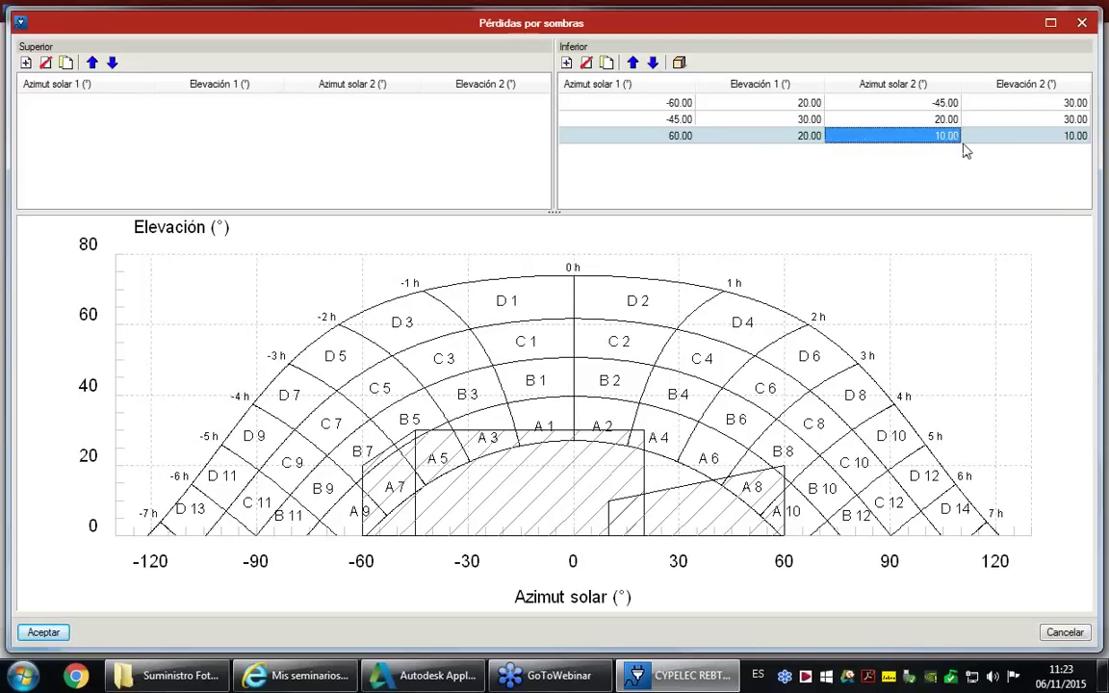
type("45")
key("Return")
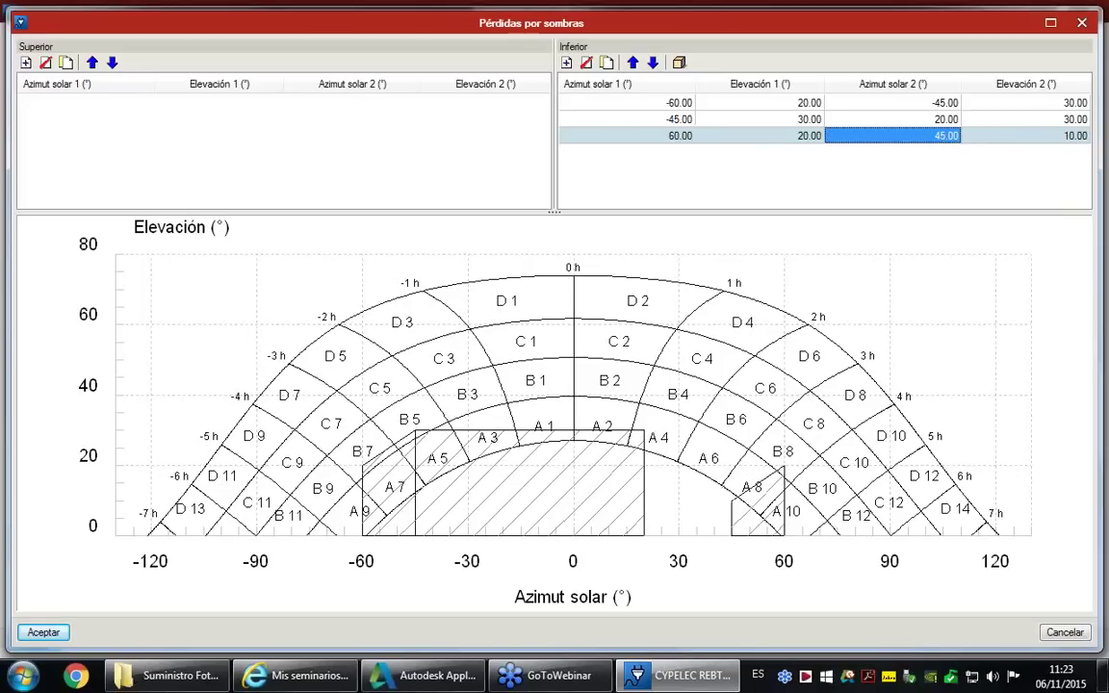
left_click(1048, 137)
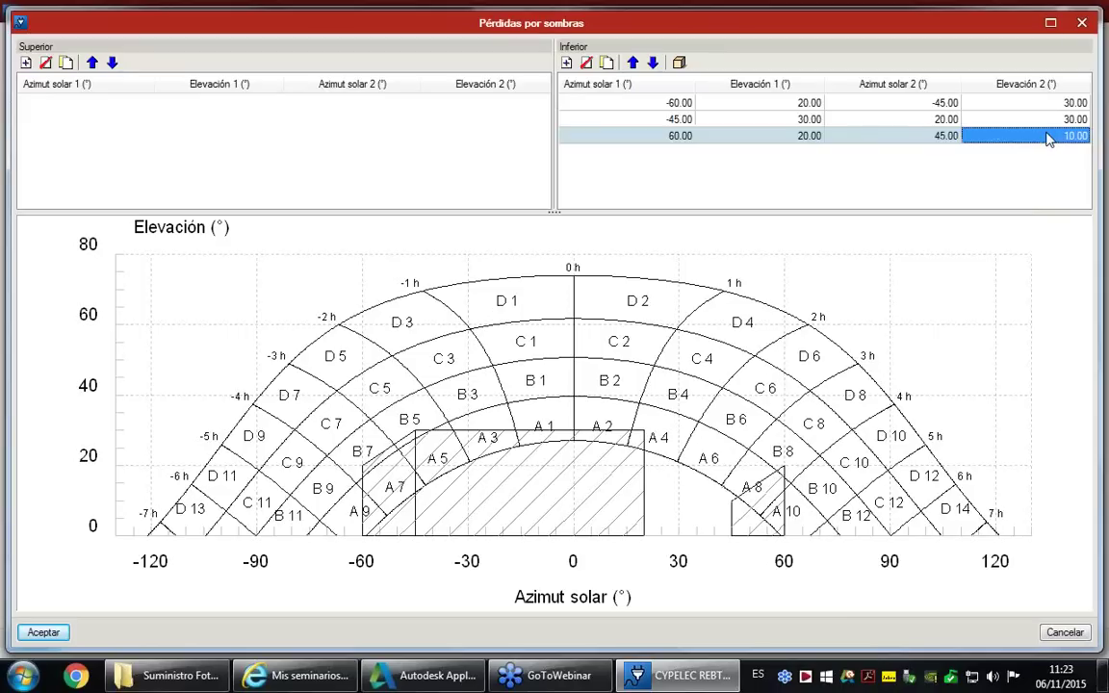
type("30")
key("Return")
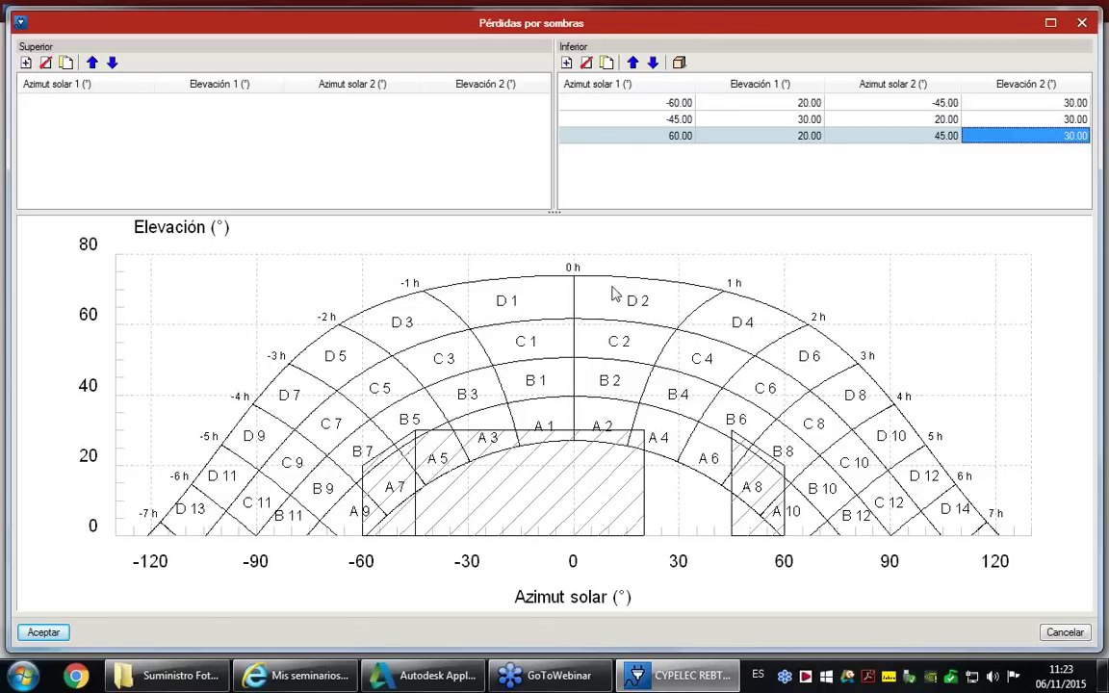
View the simplified option for creating a shadow polygon without using it, and accept the shading losses
left_click(679, 63)
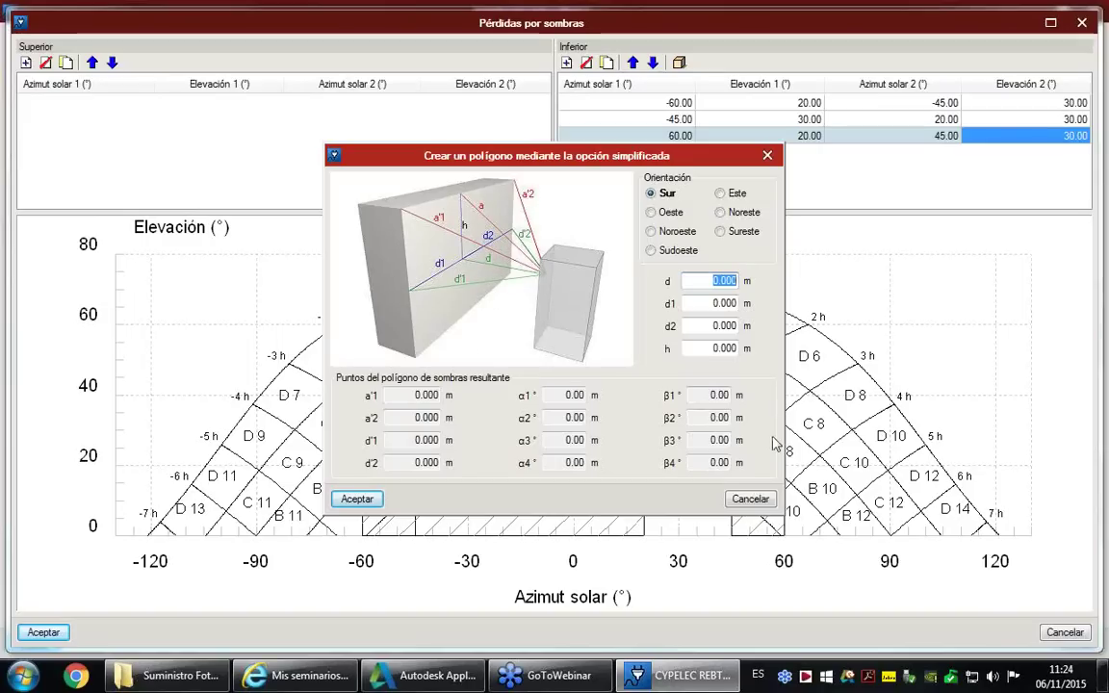
left_click(764, 503)
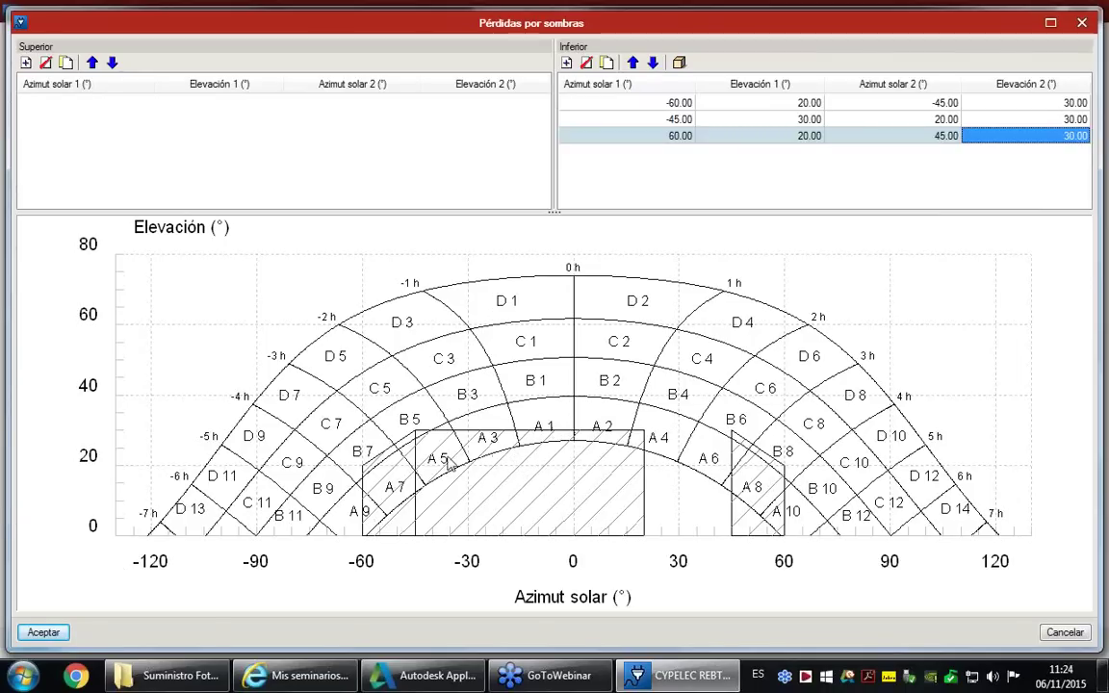
left_click(61, 635)
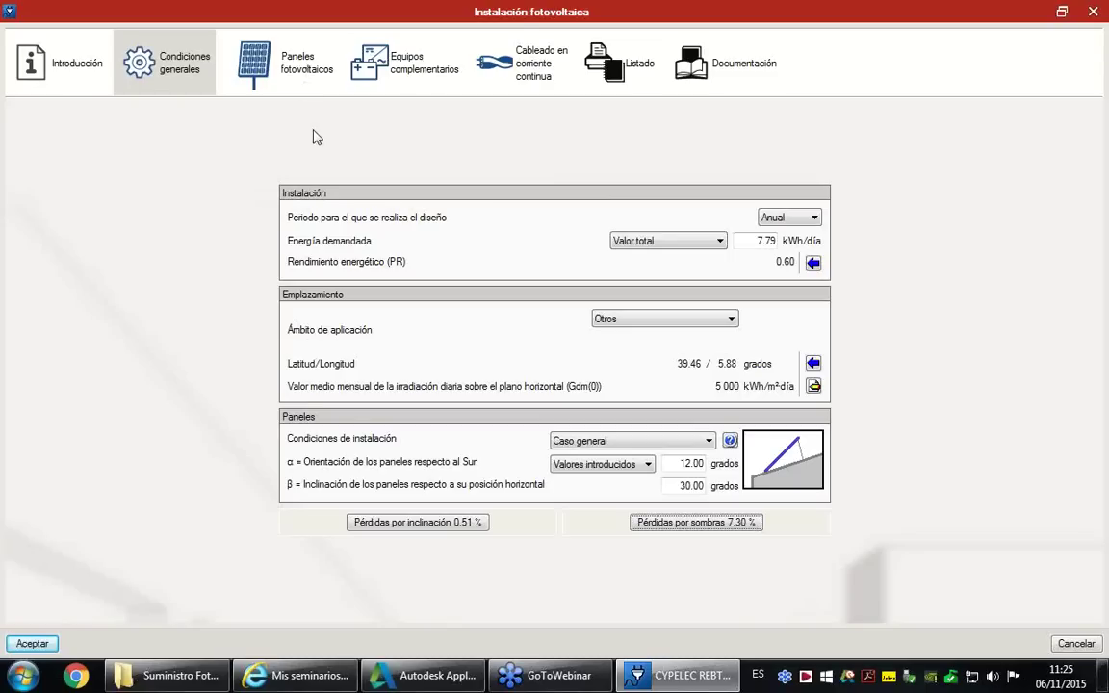
In the photovoltaic panel data, enter the reference A310W and a nominal power per module of 310 W
left_click(288, 78)
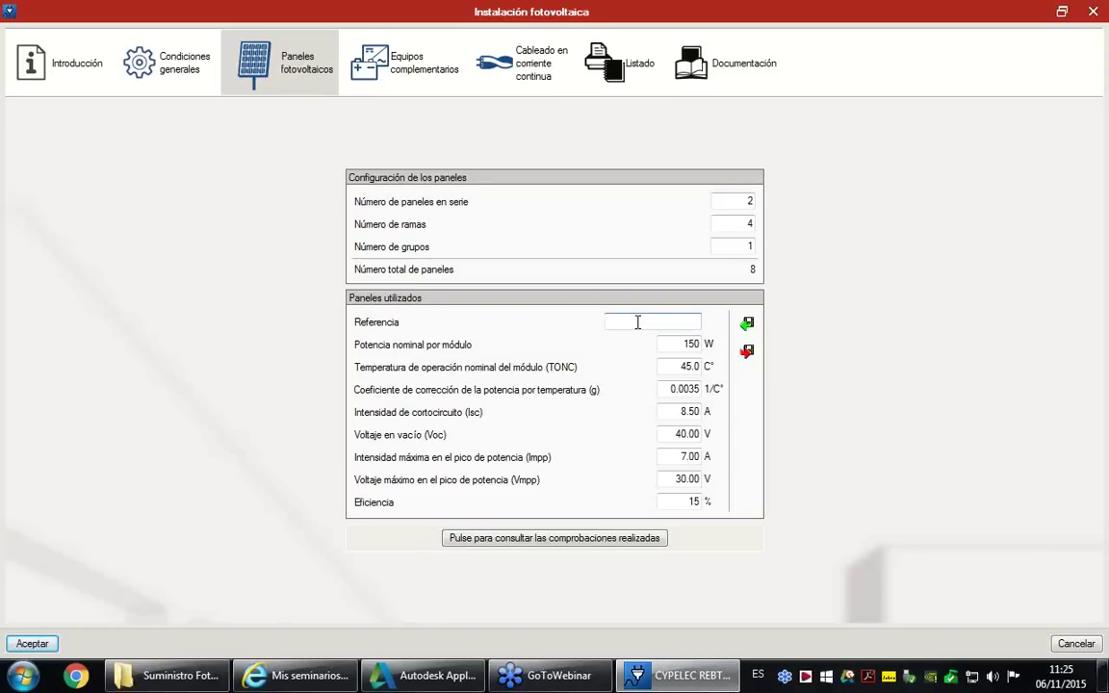
type("A310W")
key("Tab")
type("310")
key("Tab")
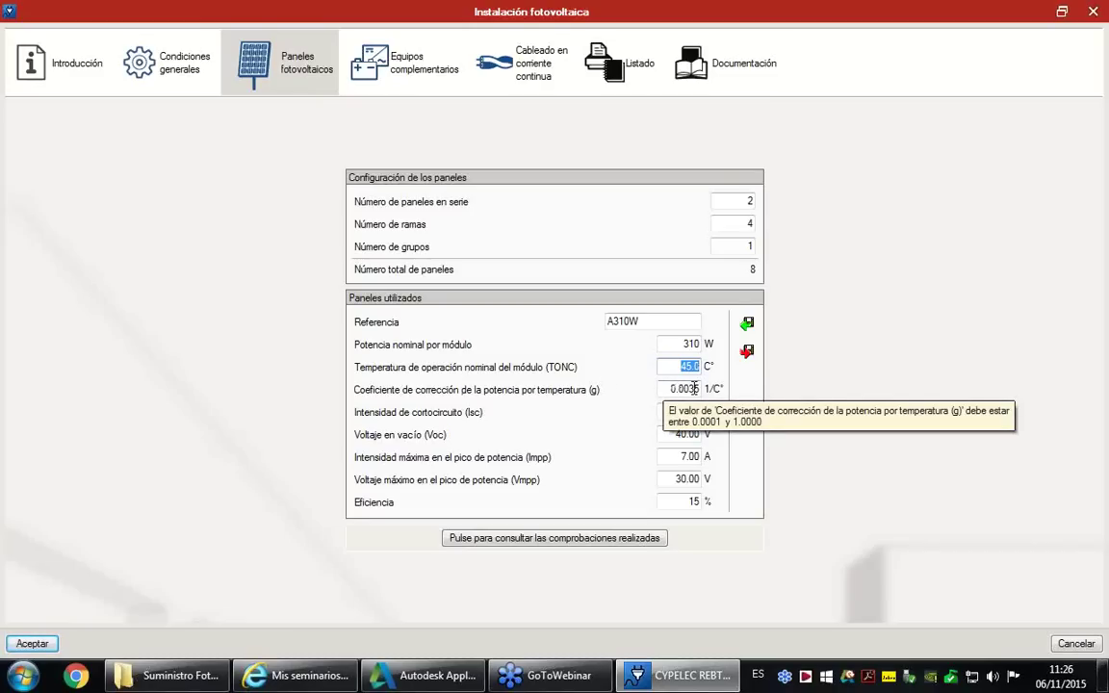
Set the module's nominal operating temperature (TONC) to 45.7 °C and its power temperature correction coefficient to 0.0038 1/°C
type("45.72")
key("Tab")
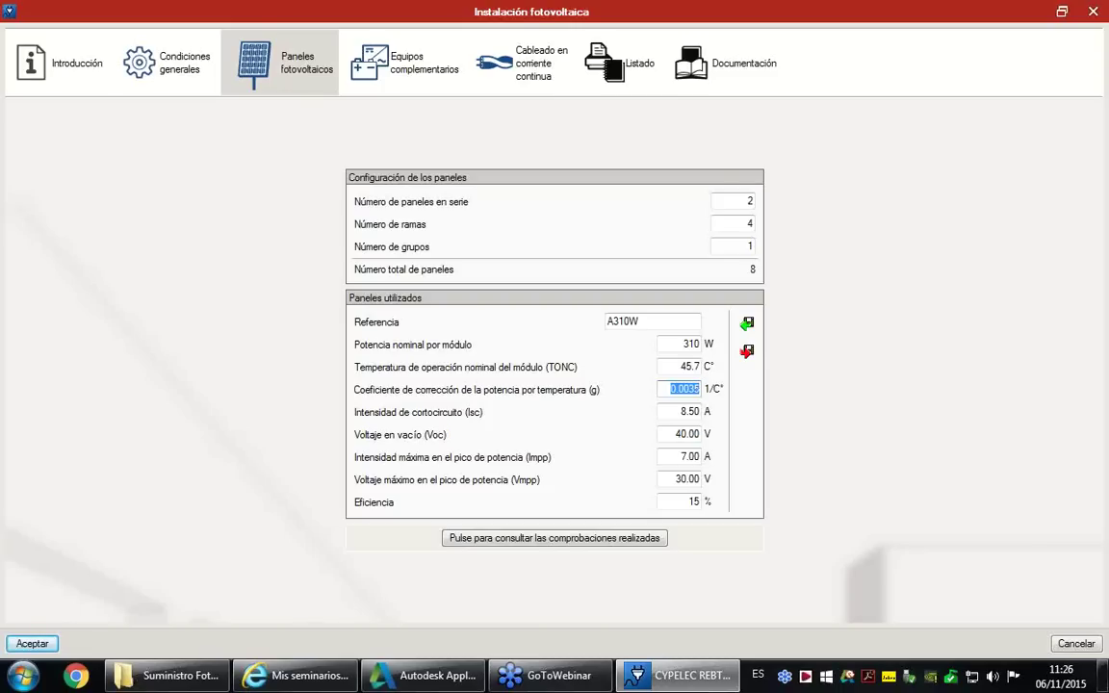
type("0.00")
type("35")
key("Tab")
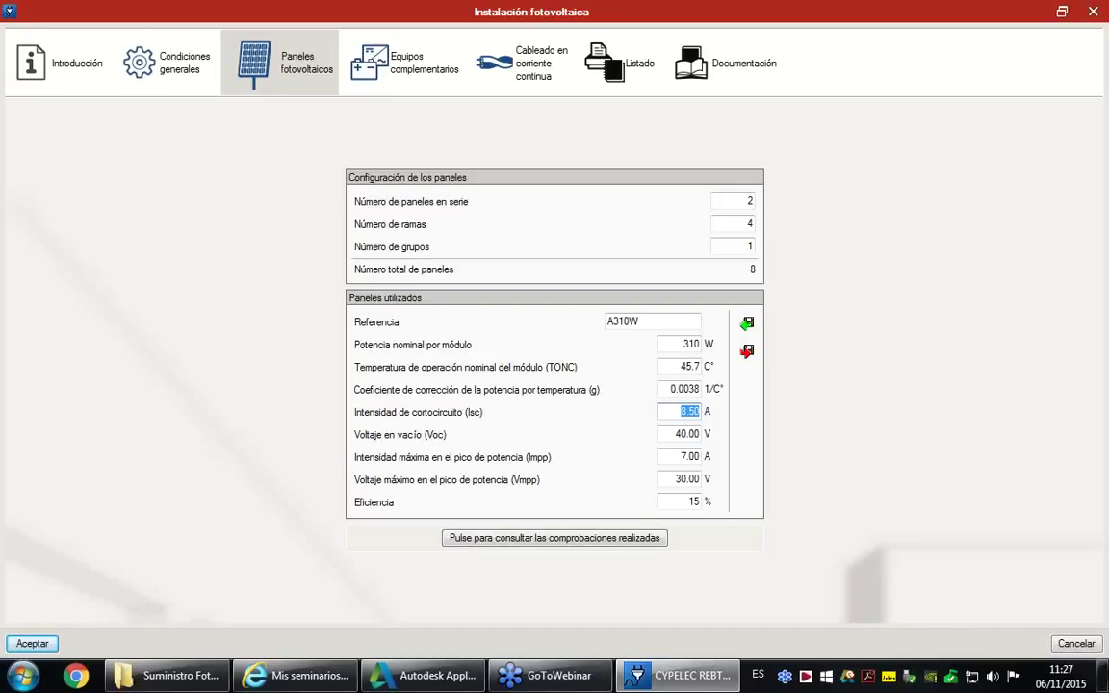
Set the panel's short-circuit current (Isc) to 8.87 A and open-circuit voltage (Voc) to 37.72 V
type("8.87")
key("Tab")
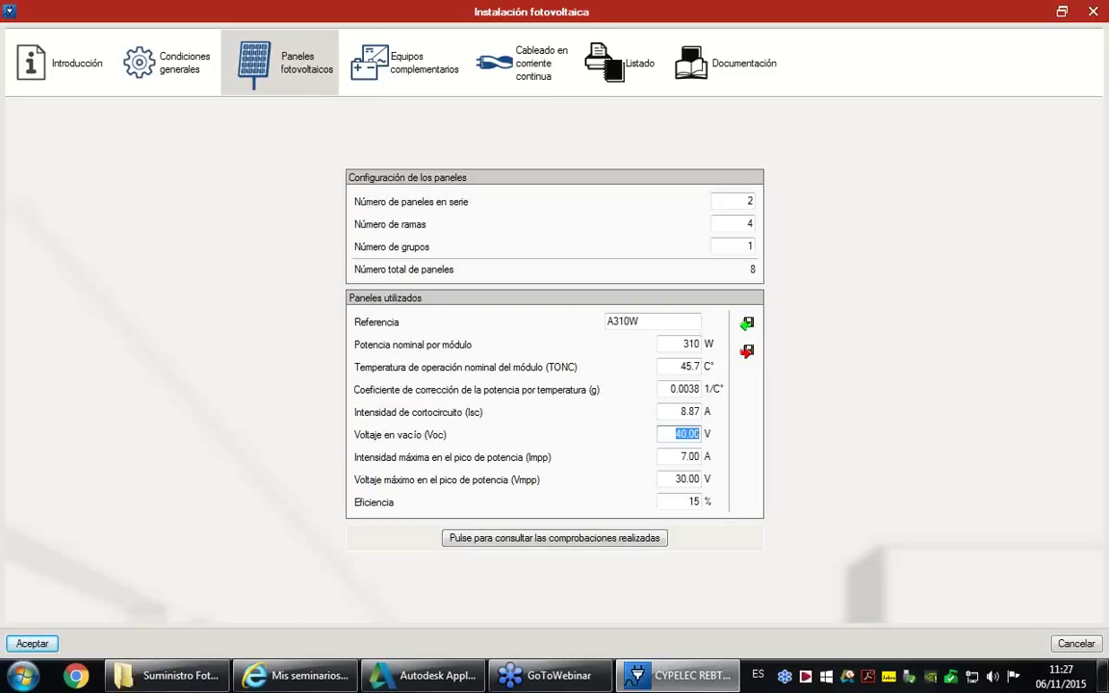
type("37.72")
key("Tab")
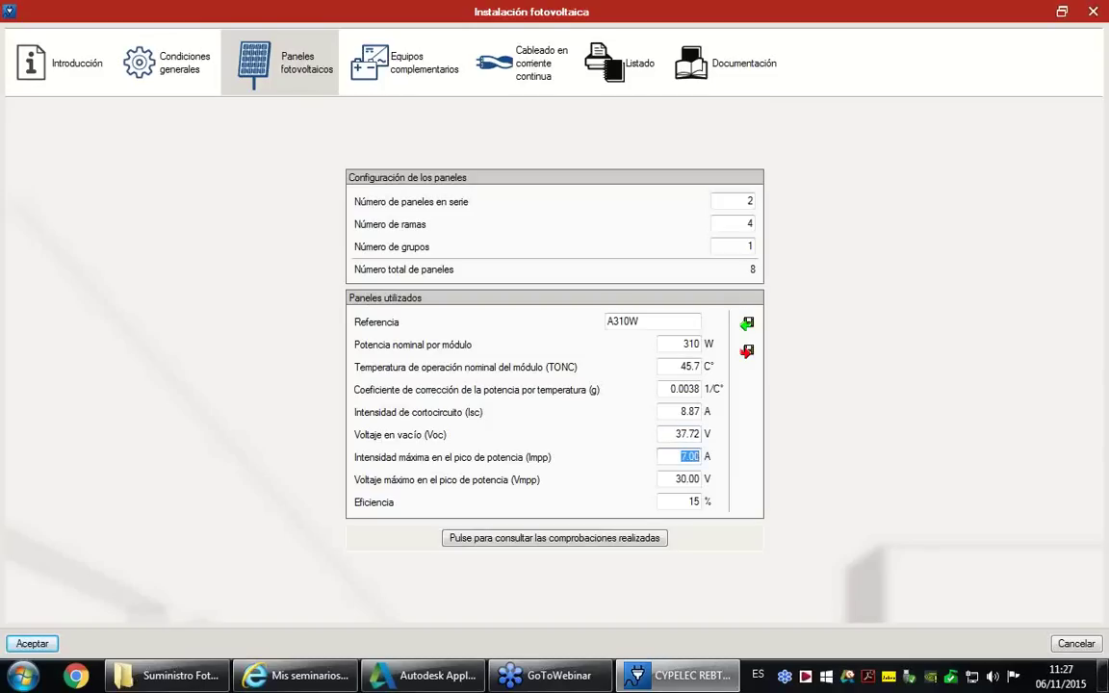
Set the panel's maximum power point current (Impp) to 8.31 A and voltage (Vmpp) to 37.32 V
type("8.31")
key("Tab")
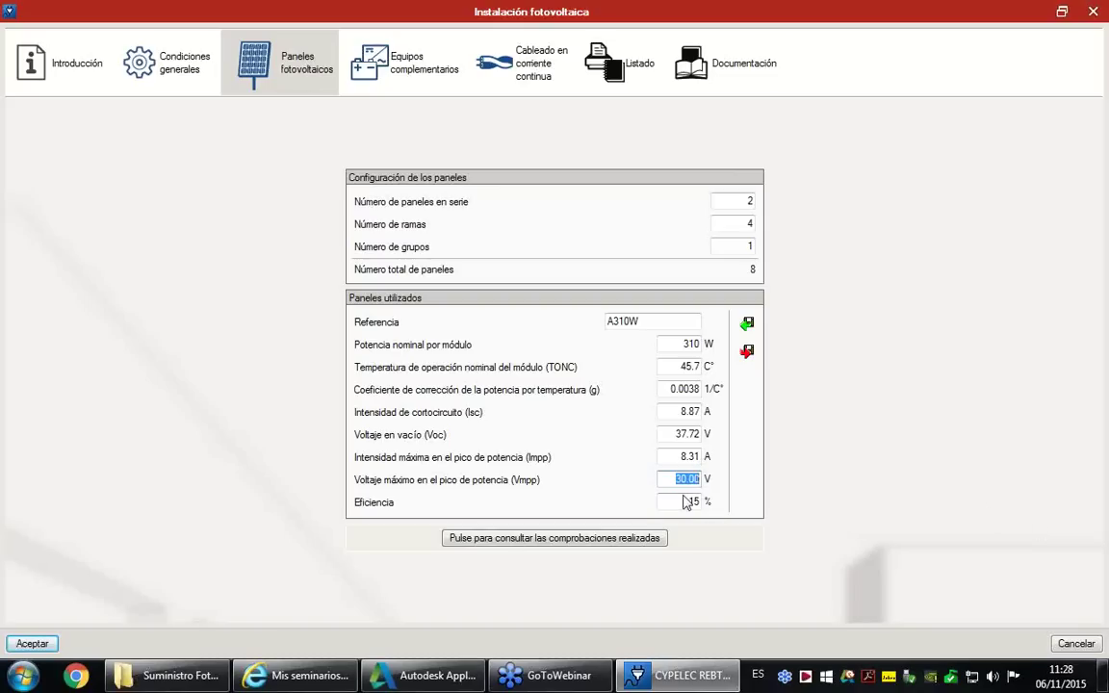
type("37.32")
key("Tab")
Set the number of panels in series to 1 and consult the nominal power check of the installation
left_click(724, 201)
type("1")
key("Tab")
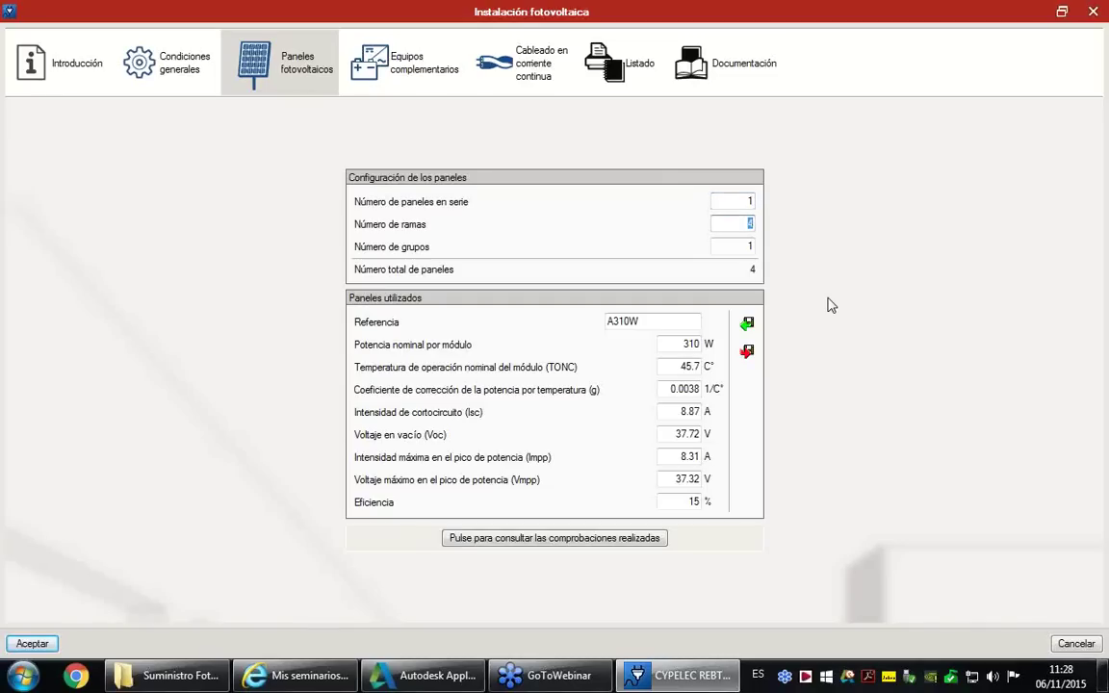
key("Tab")
left_click(553, 545)
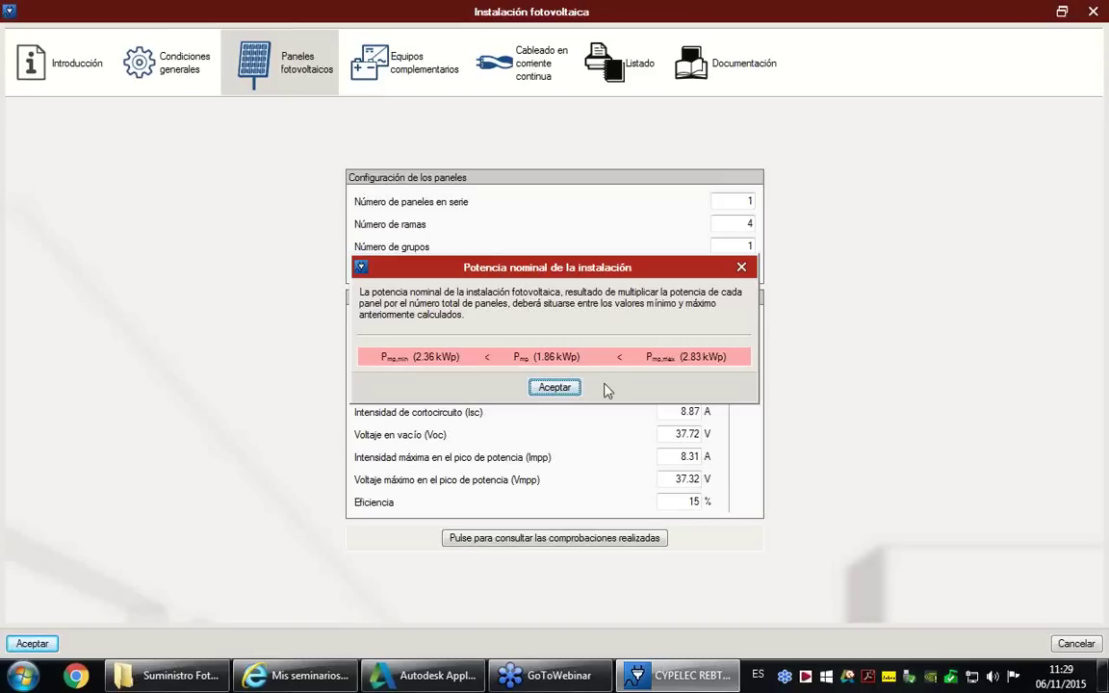
left_click(544, 388)
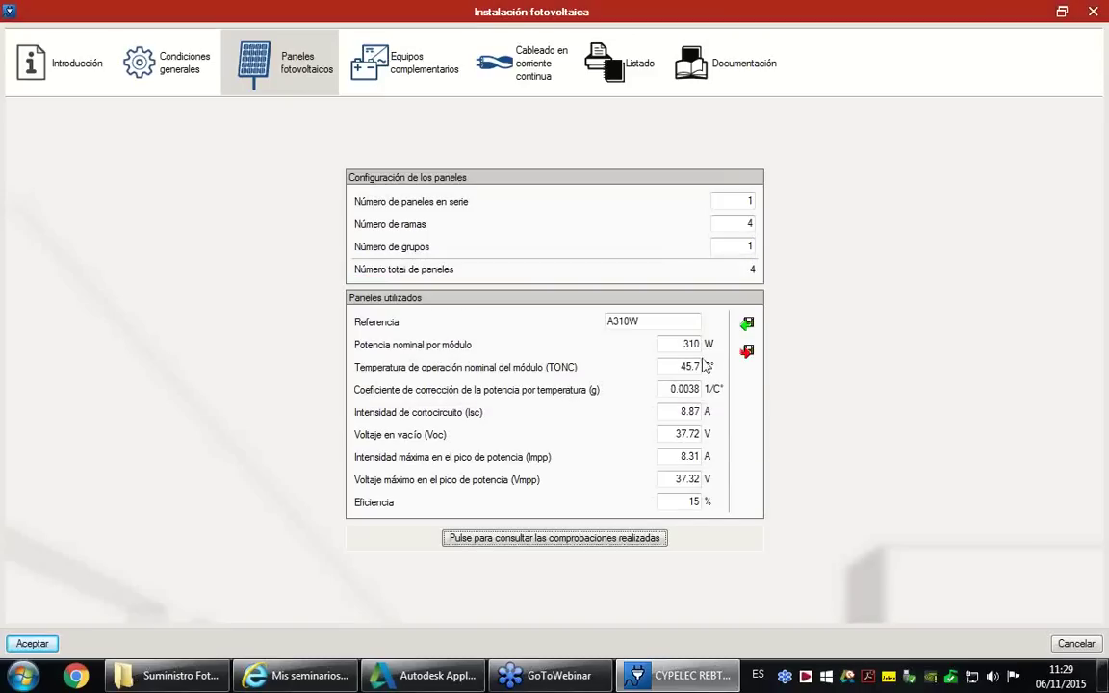
Set the number of panel groups to 2 and consult the nominal power check again
left_click(745, 246)
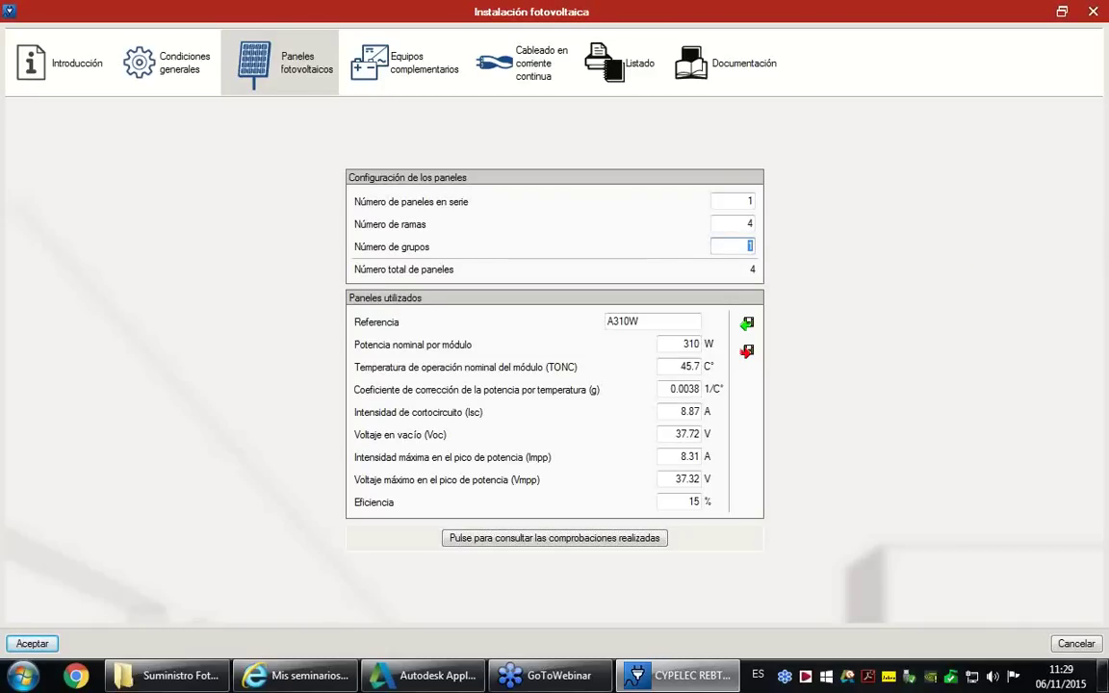
type("2")
left_click(532, 541)
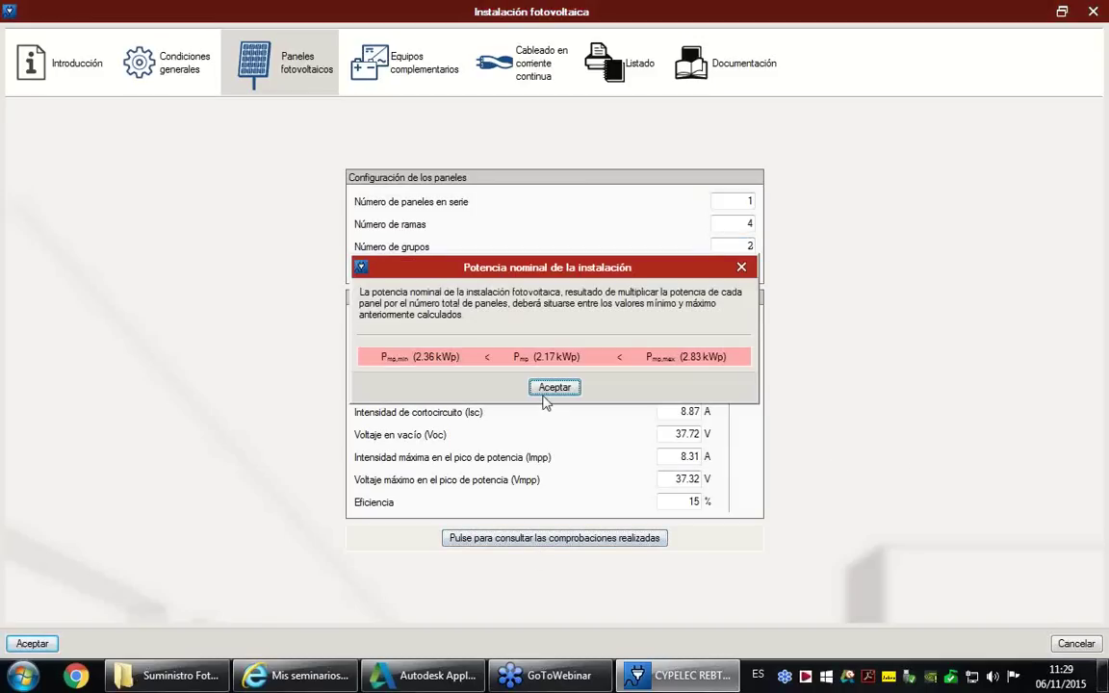
left_click(554, 388)
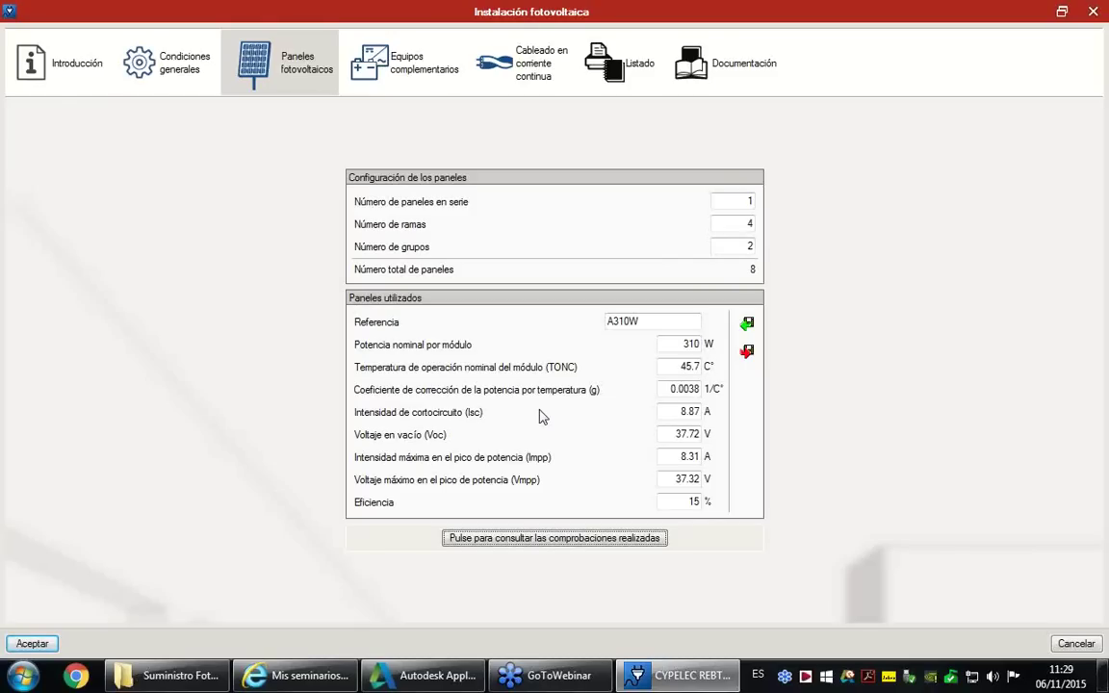
Set the number of panel branches to 6 and recheck the installation's nominal power against its limits
left_click(730, 231)
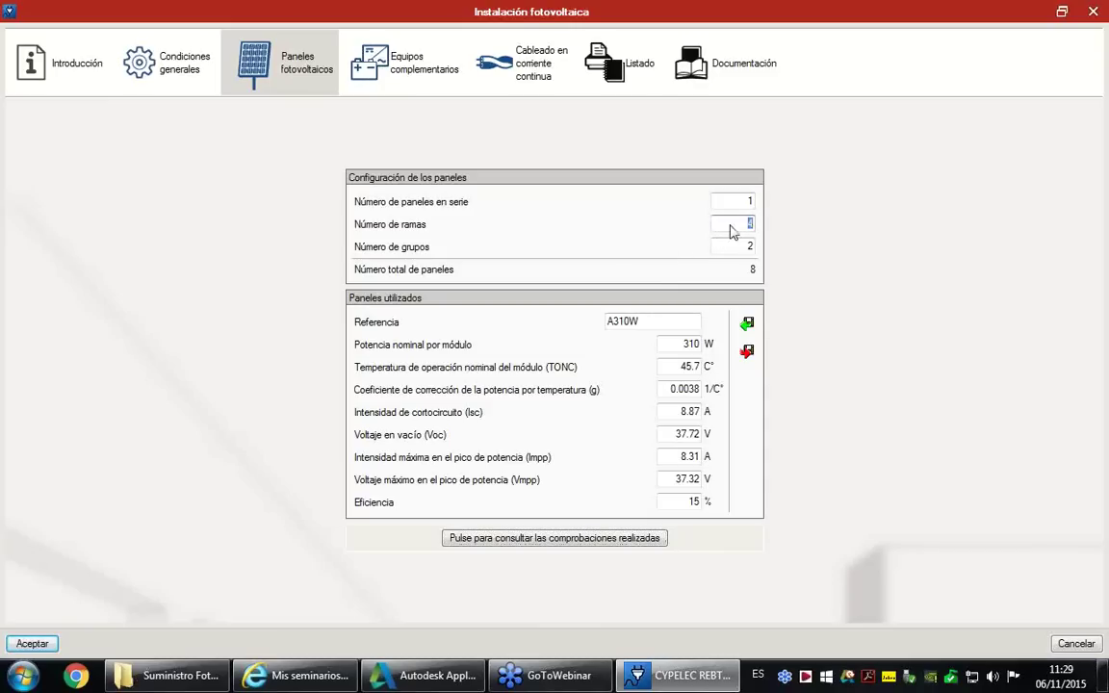
type("6")
key("Tab")
key("Tab")
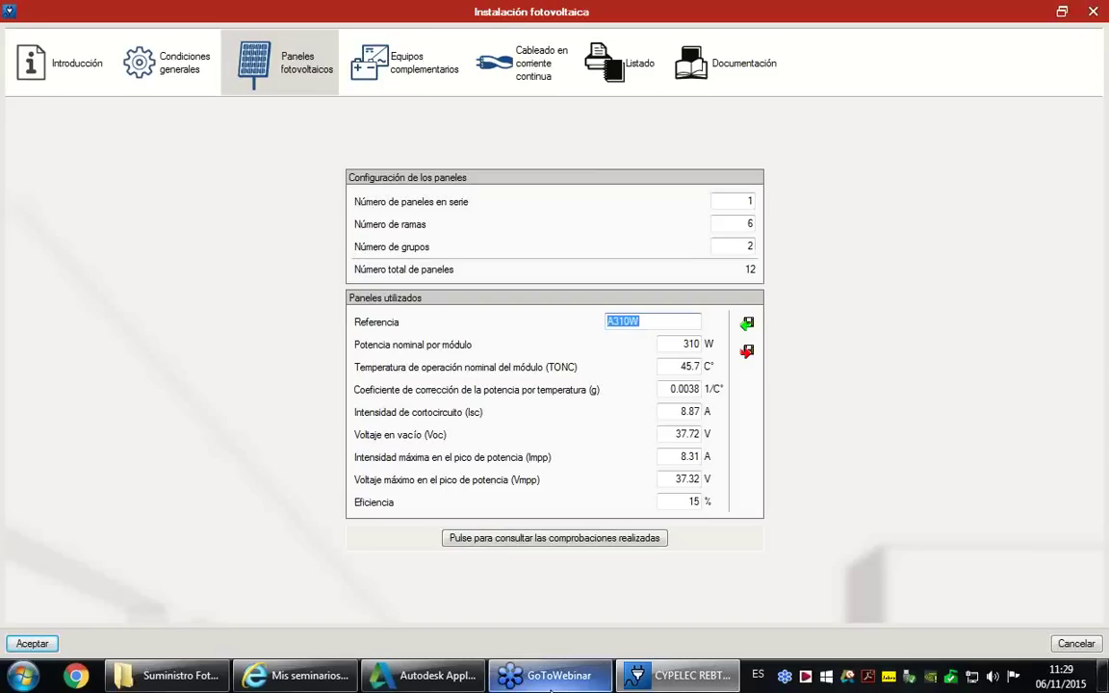
left_click(573, 541)
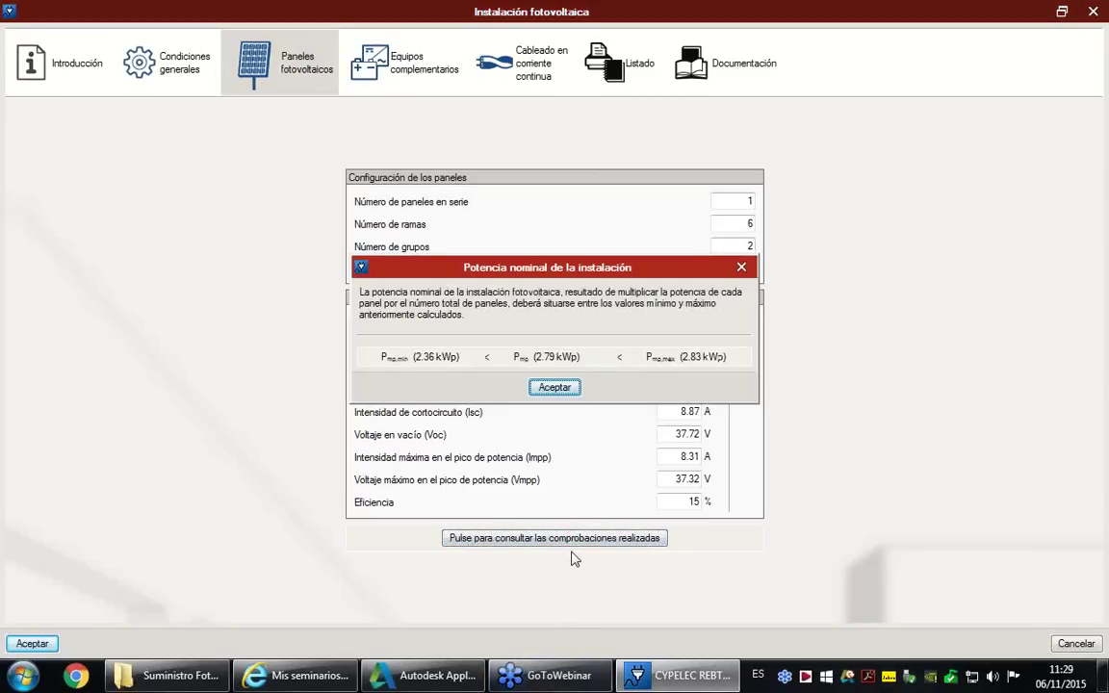
left_click(554, 388)
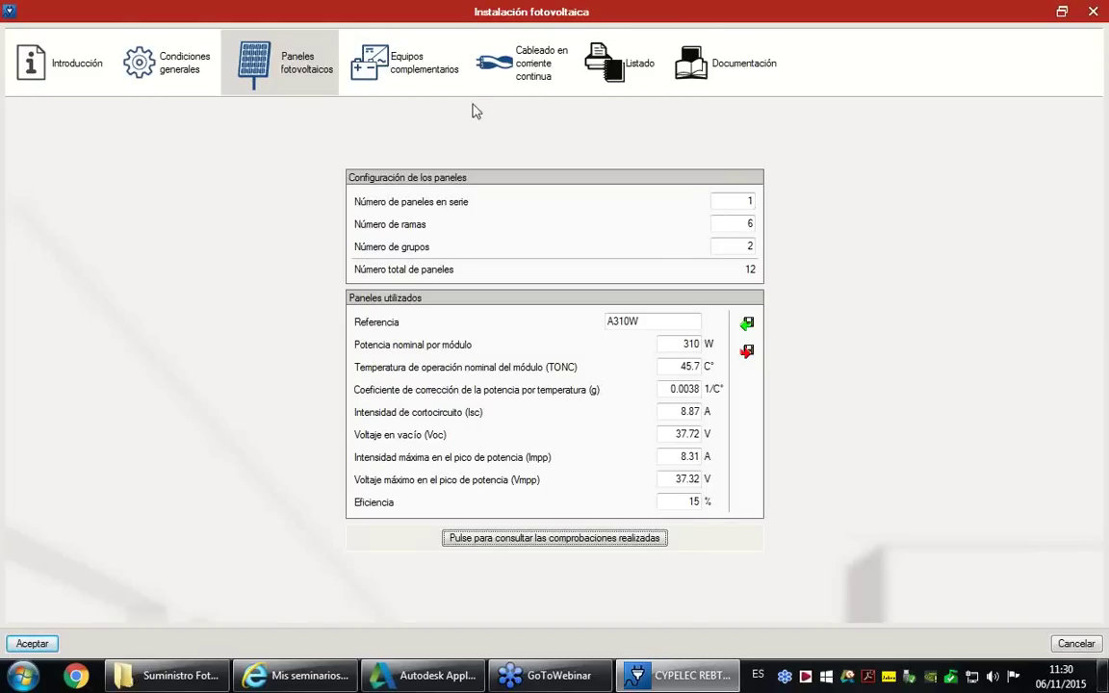
In the complementary equipment, set the accumulators' discharge capacity to 420 Ah and discharge time to 120 h
left_click(403, 75)
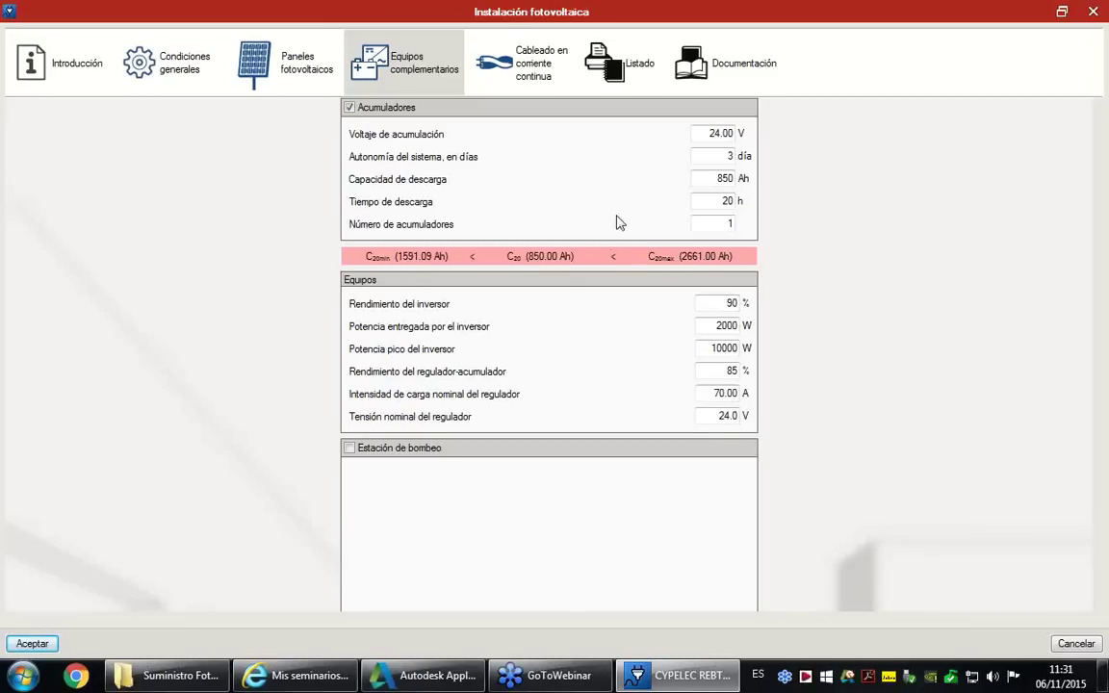
mouse_move(707, 199)
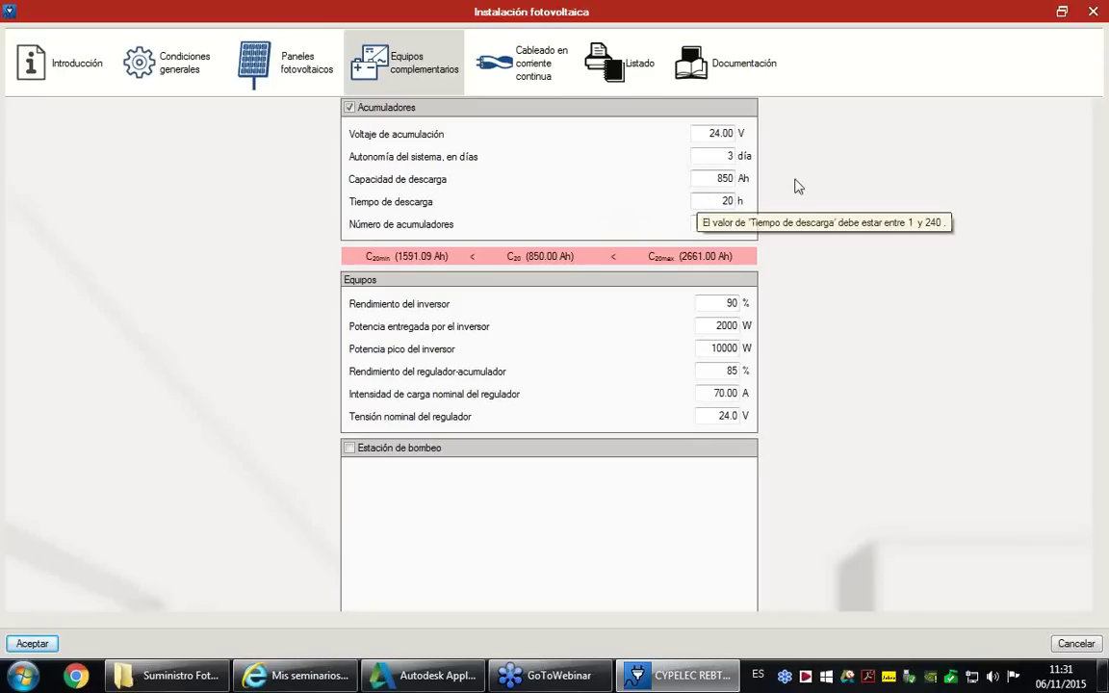
double_click(721, 178)
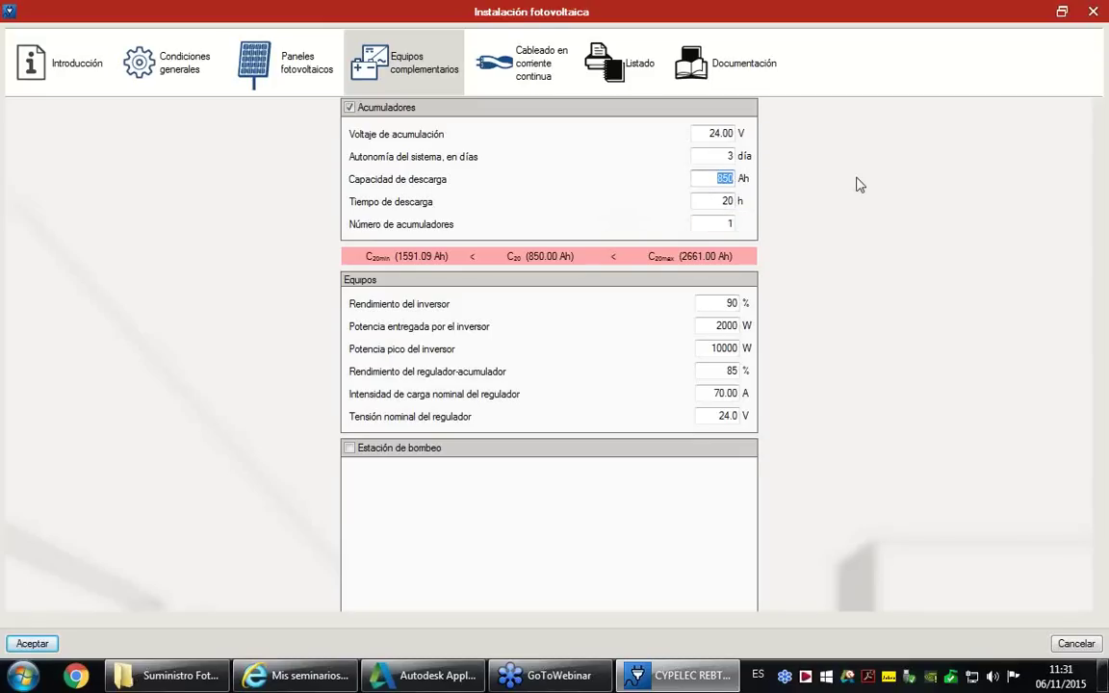
type("420")
key("Tab")
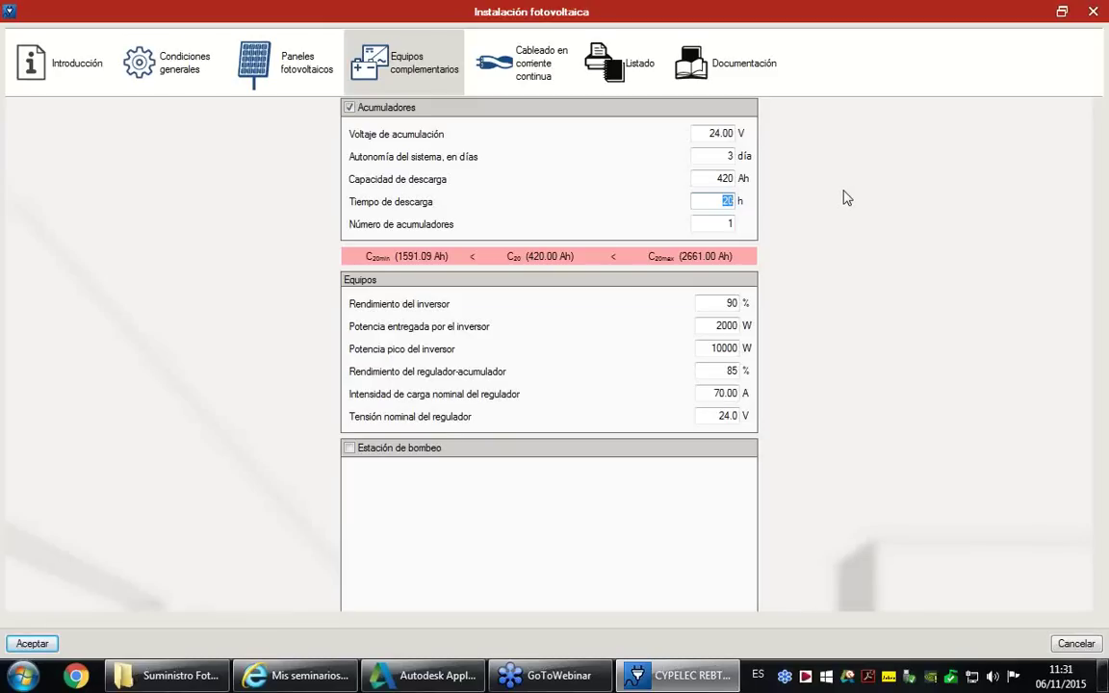
type("120")
key("Tab")
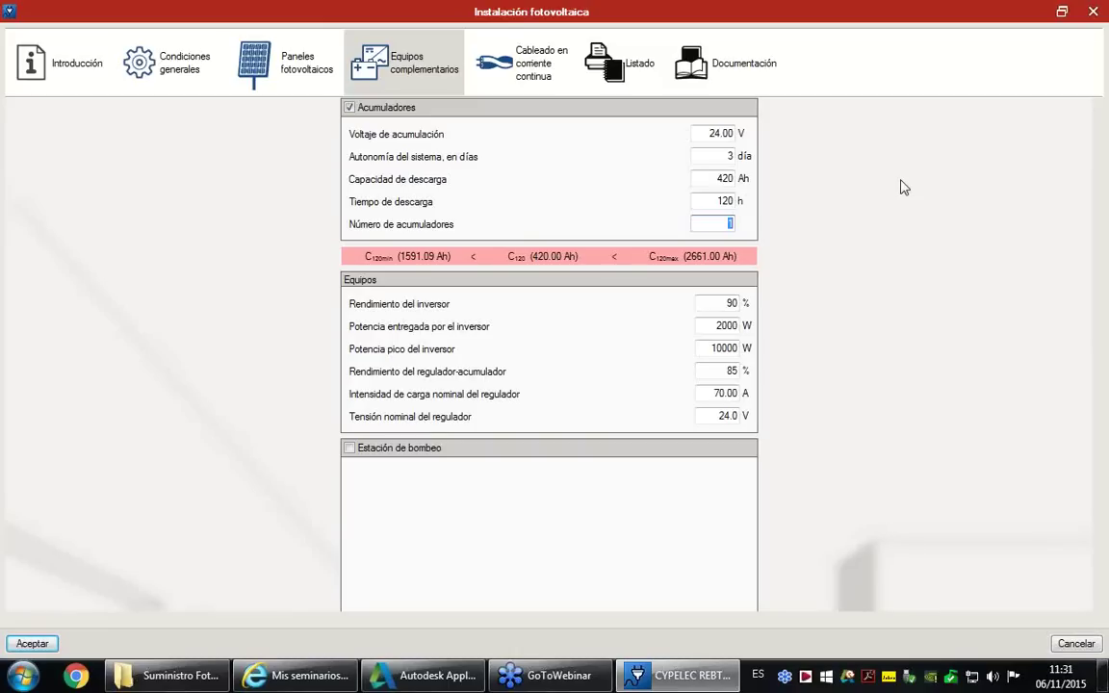
Set the number of accumulators to 5 and define the inverter with 3000 W delivered power, 9000 W peak power and 93 % efficiency
type("5")
key("Tab")
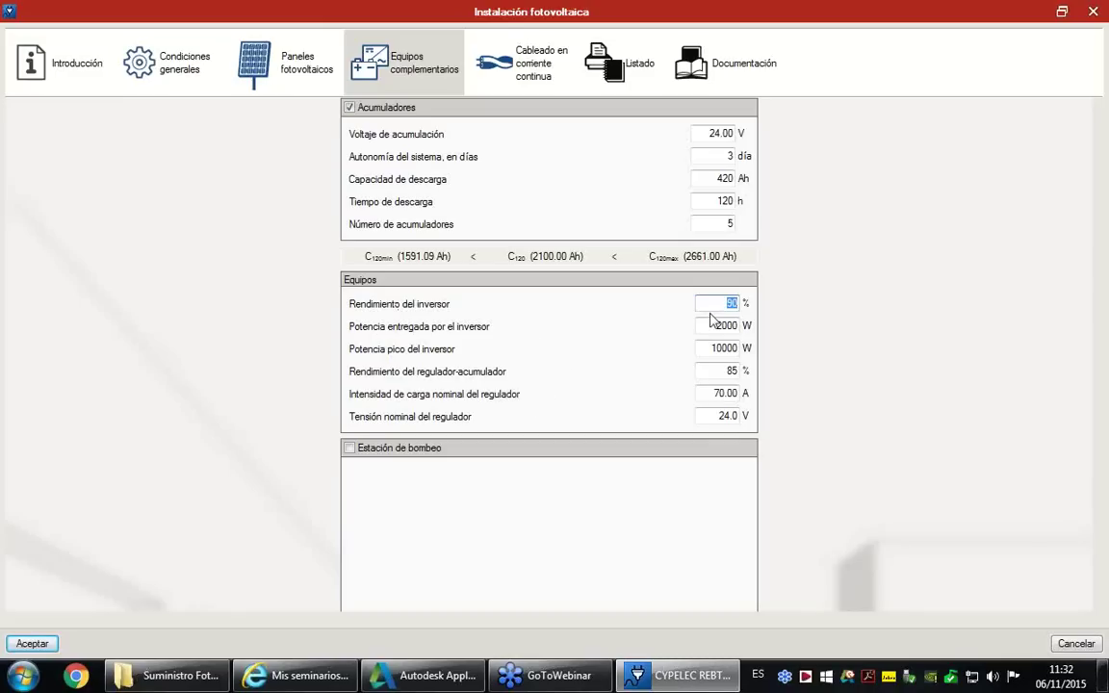
mouse_move(713, 330)
left_click(711, 325)
type("3000")
left_click(724, 348)
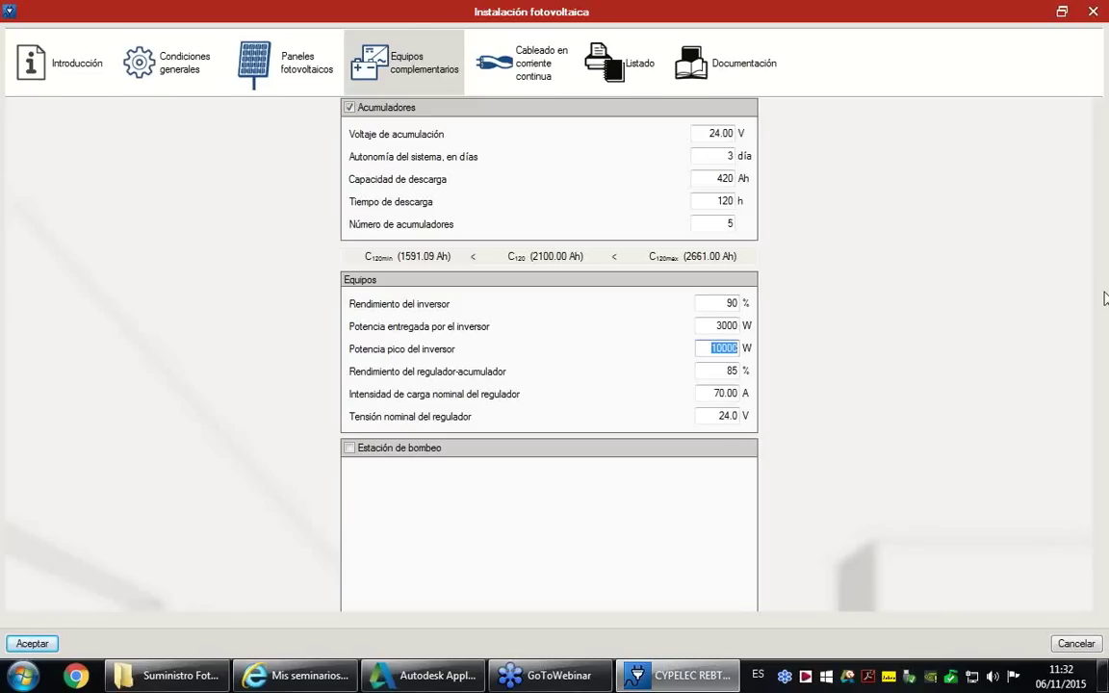
type("9000")
double_click(703, 302)
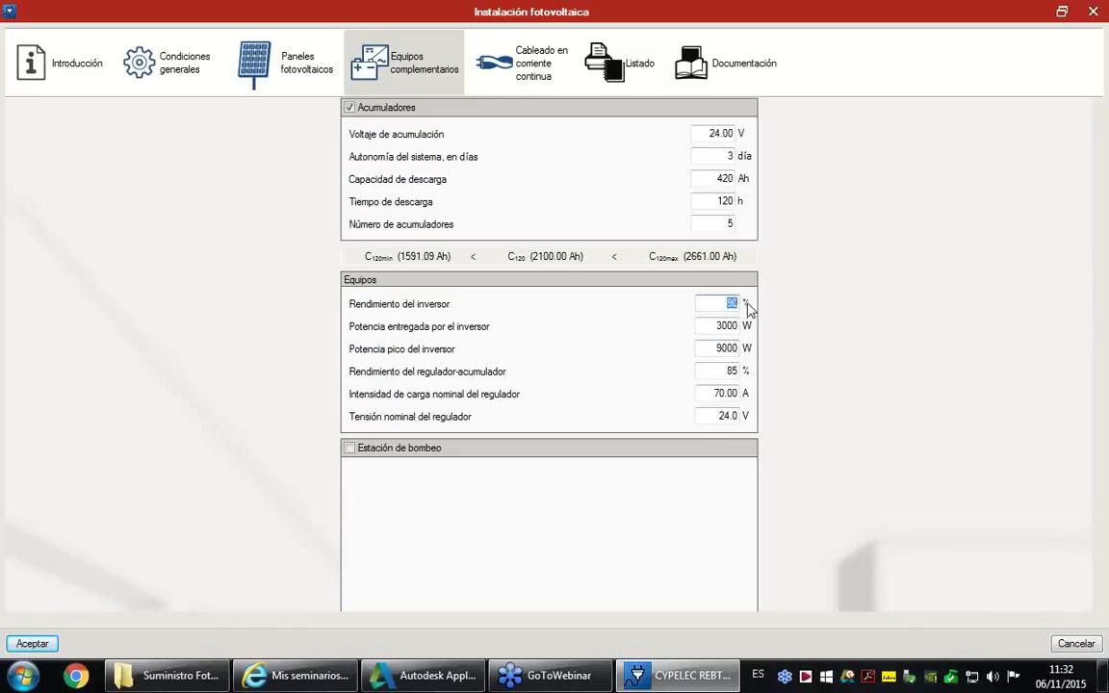
type("93")
key("Tab")
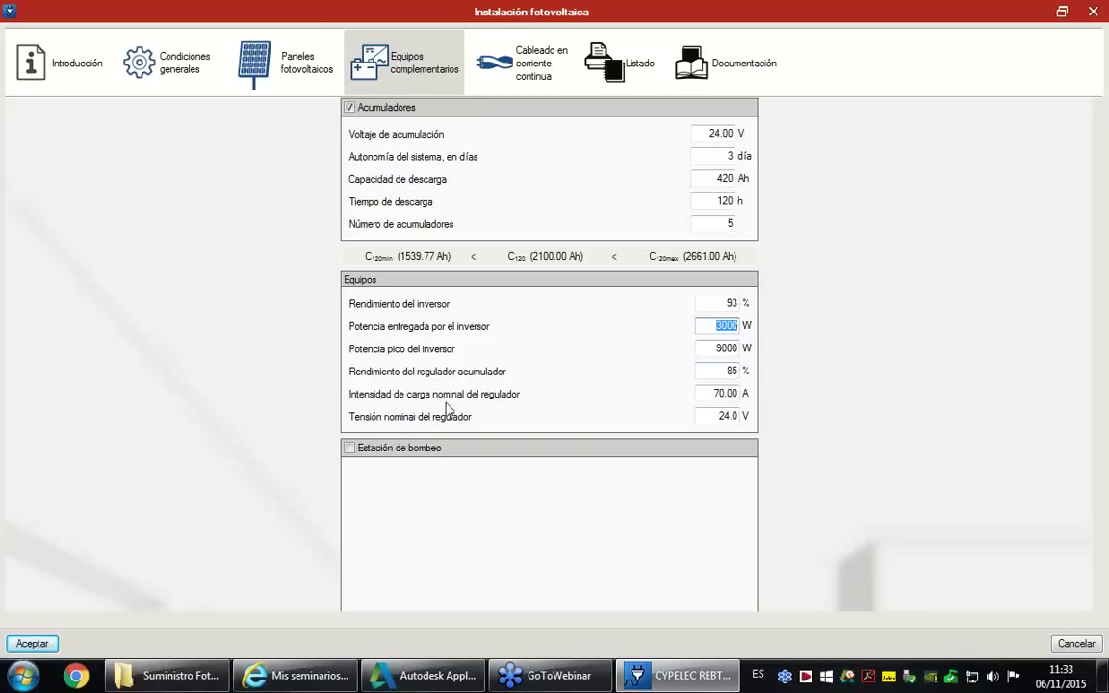
Set the regulator's nominal charging current to 150 A and its nominal voltage to 50 V
left_click(708, 394)
type("15")
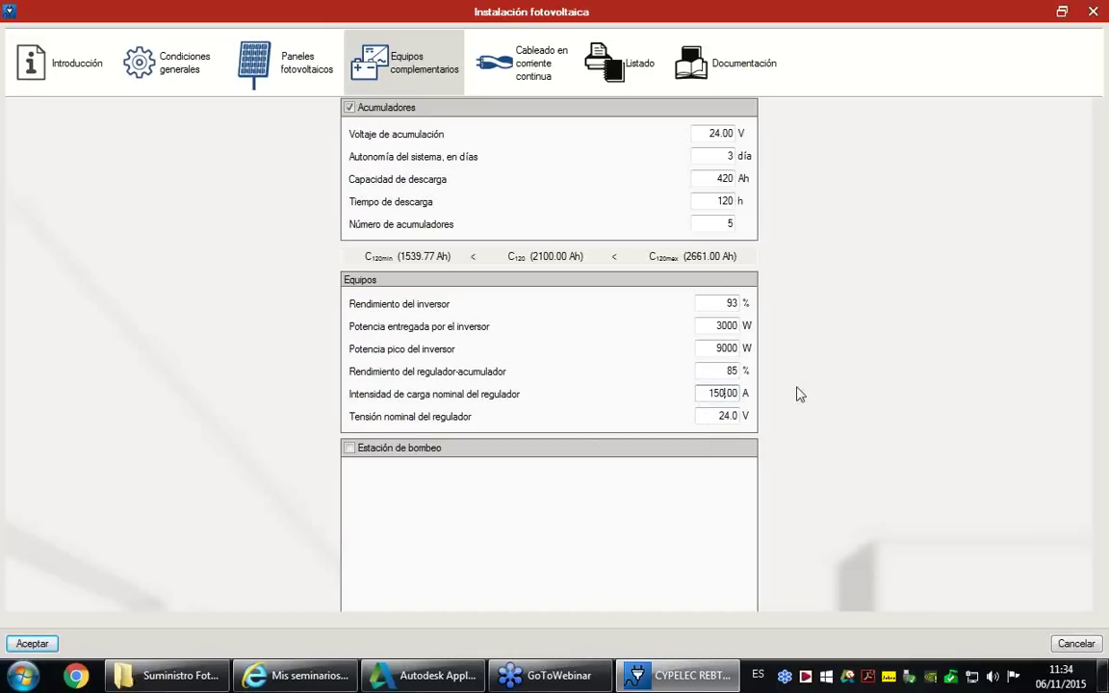
left_click(722, 416)
type("50")
key("Tab")
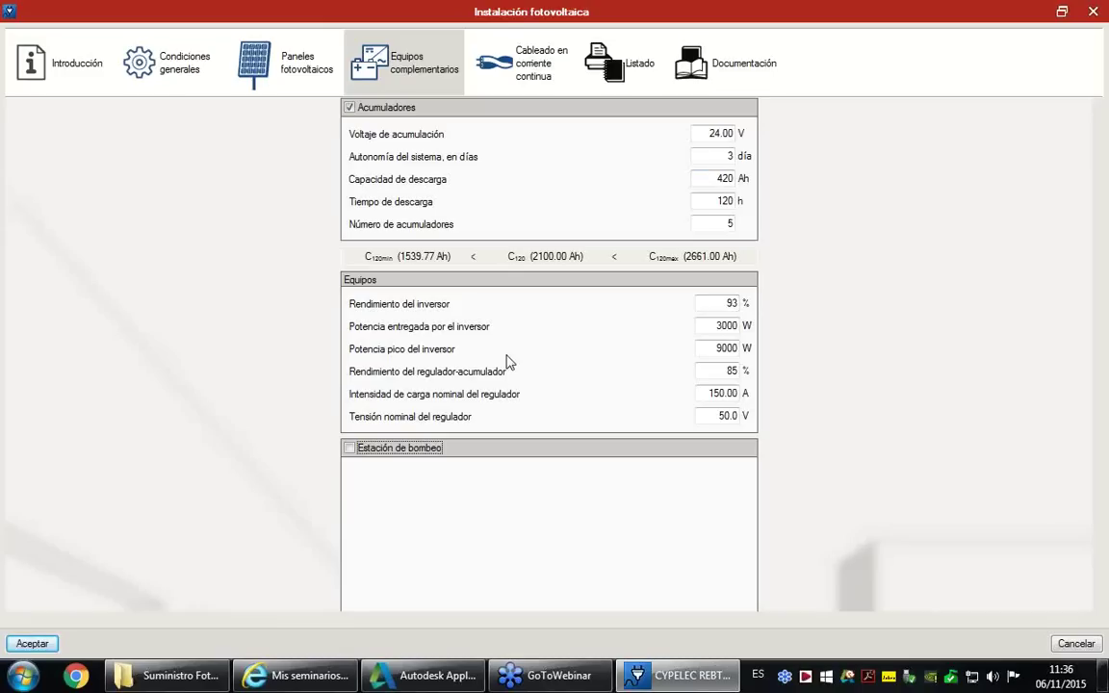
In the direct current wiring, give the panels circuit the reference "Paneles"
left_click(525, 73)
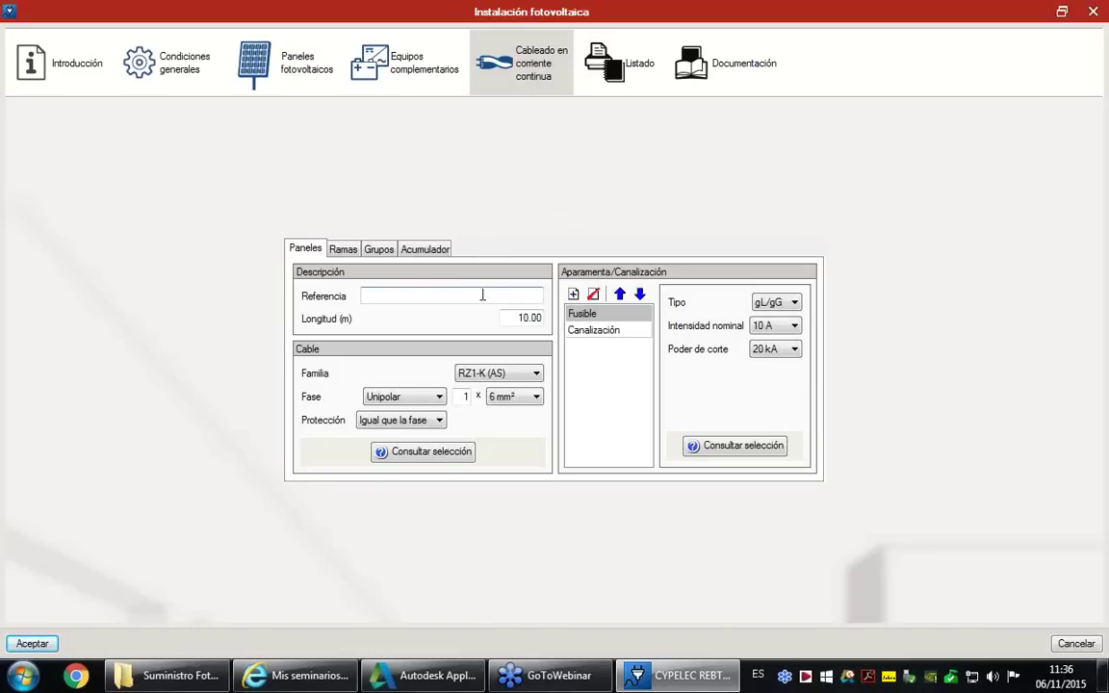
type("Paneles")
left_click(504, 317)
Give the branches circuit the reference "Ramas" and set its phase cable section to 16 mm²
left_click(344, 250)
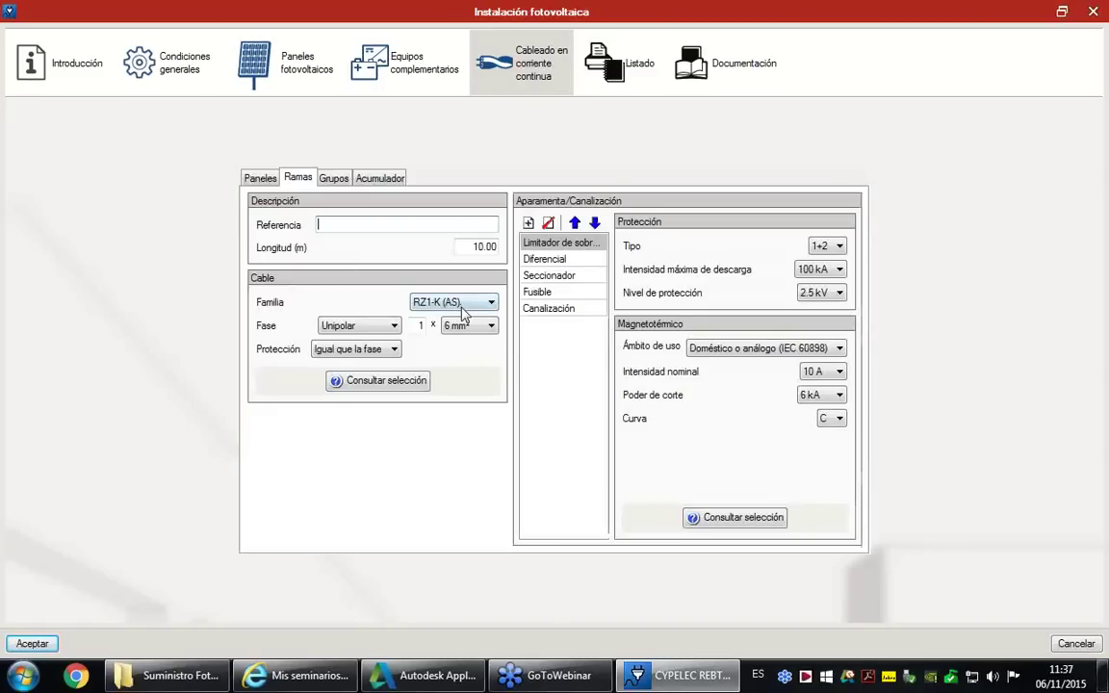
type("Ramas")
left_click(491, 326)
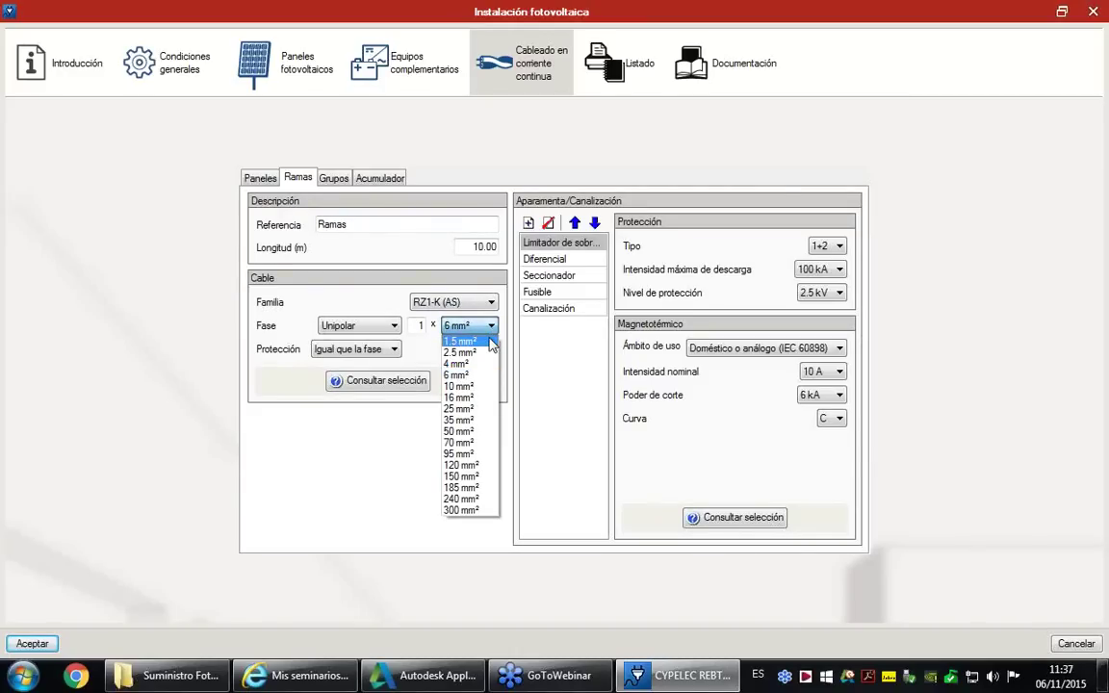
left_click(471, 399)
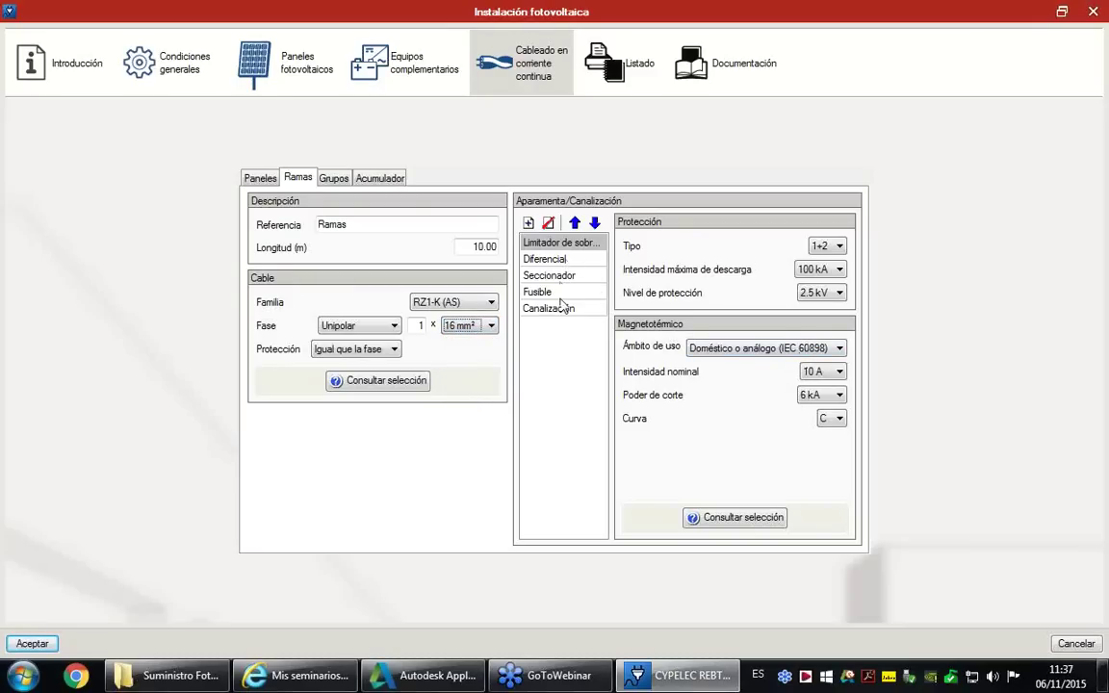
Remove the surge limiter and the differential from the branches circuit and set its fuse's nominal current to 63 A
left_click(547, 224)
left_click(548, 223)
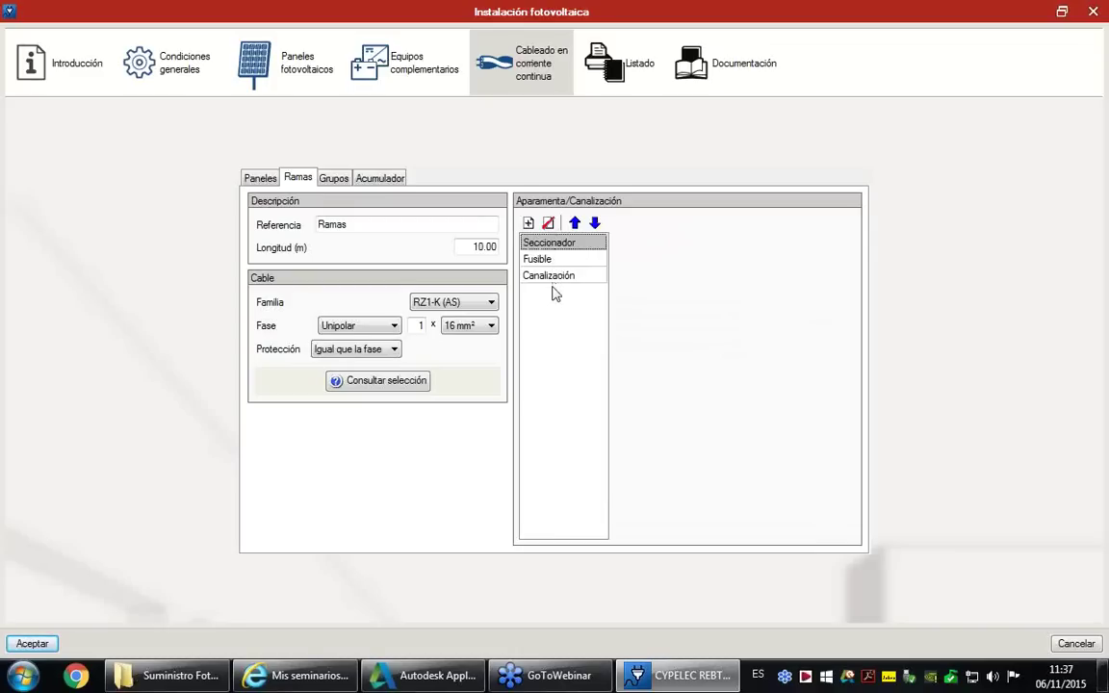
left_click(553, 260)
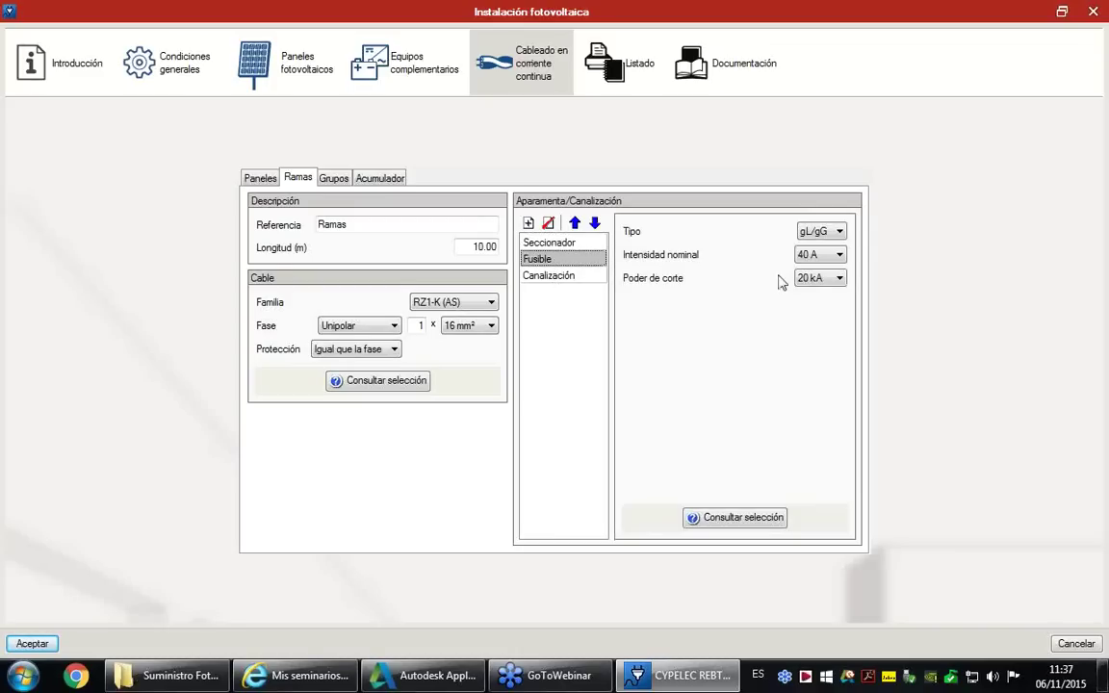
left_click(818, 279)
left_click(840, 255)
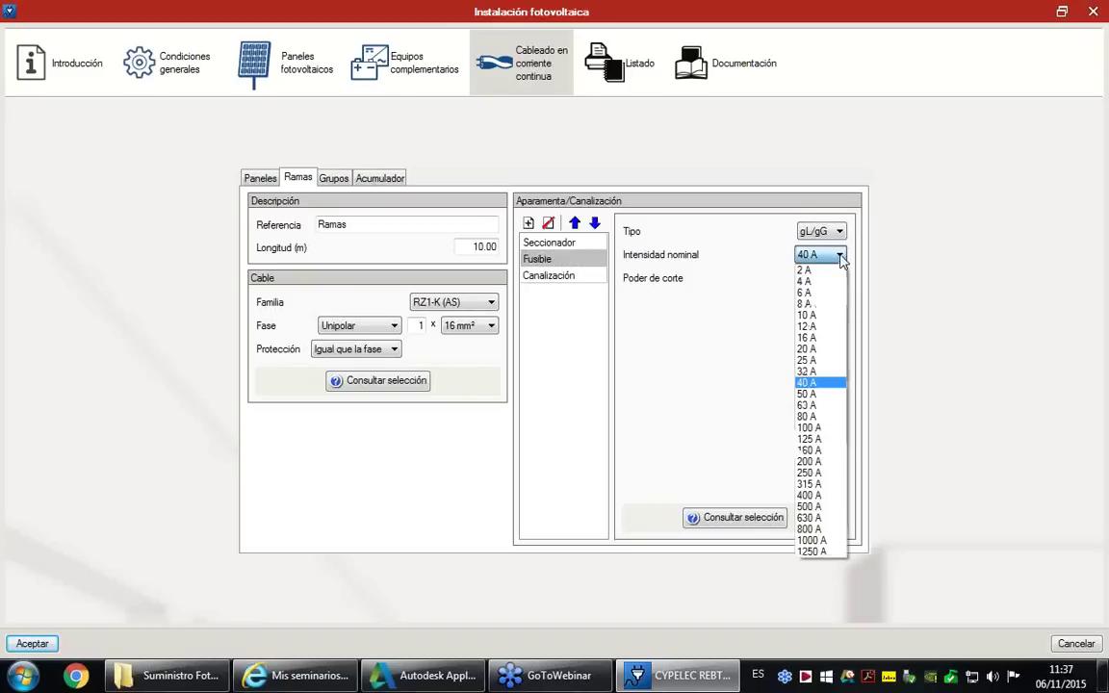
left_click(824, 410)
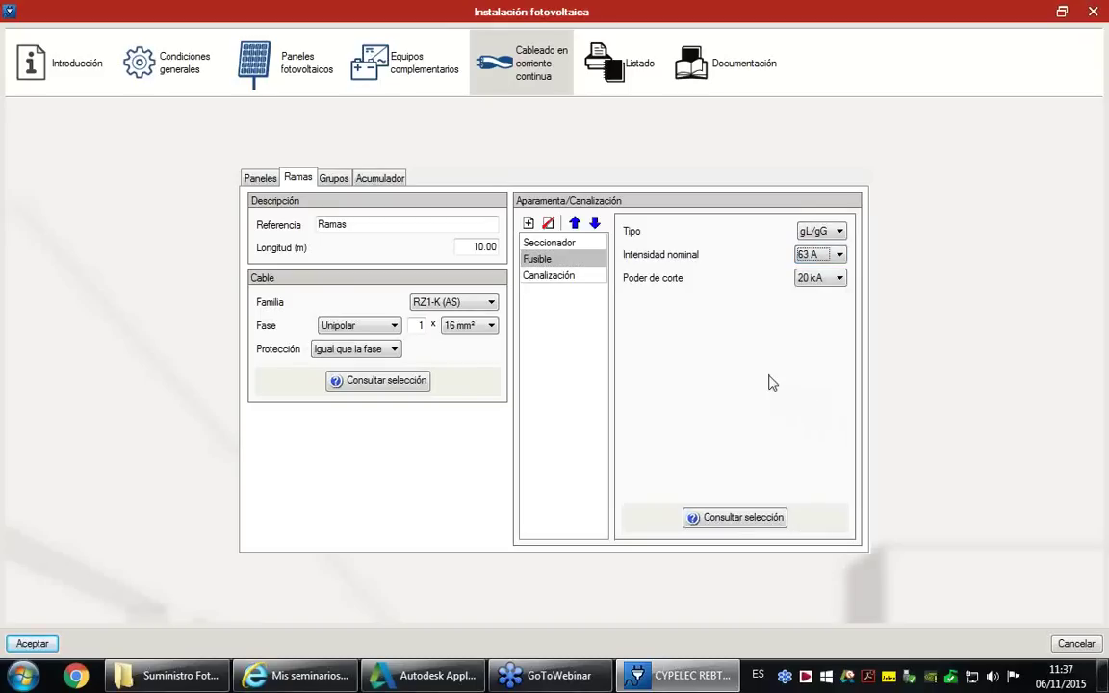
left_click(554, 279)
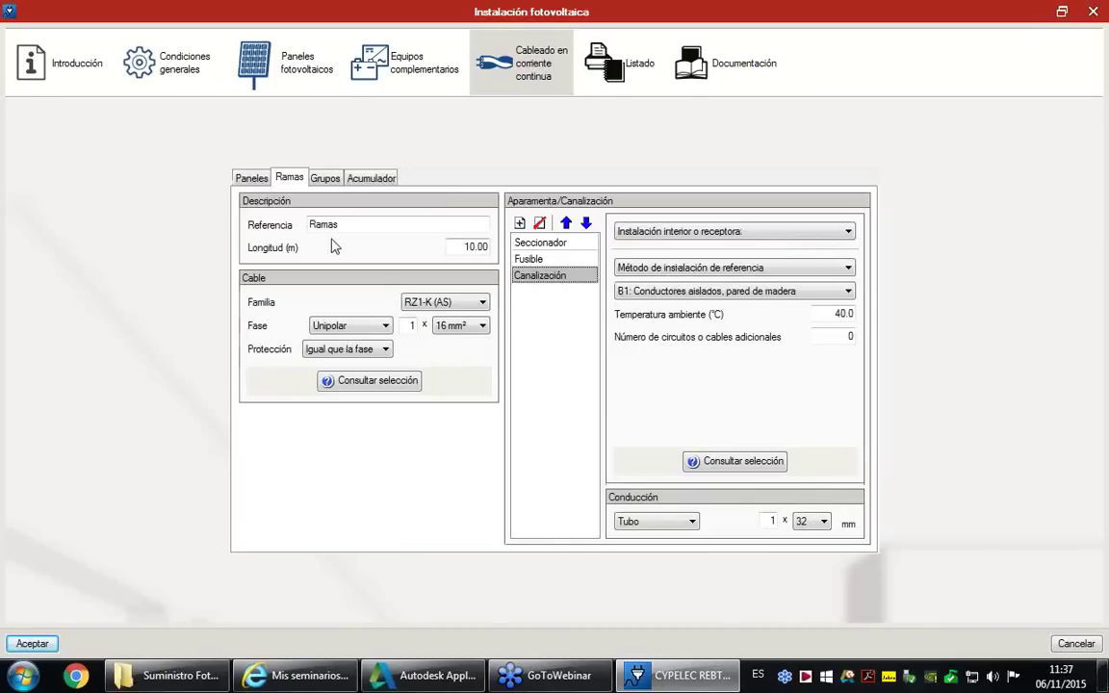
Give the groups circuit the reference "Grupos" and set its phase cable section to 35 mm²
left_click(326, 180)
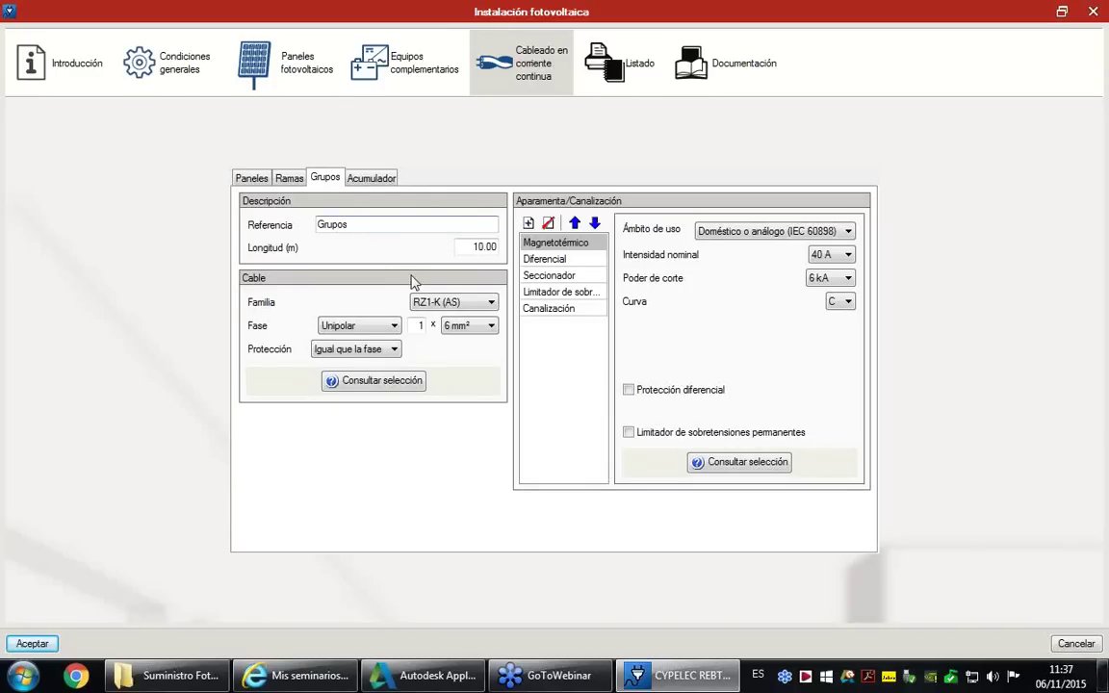
left_click(492, 327)
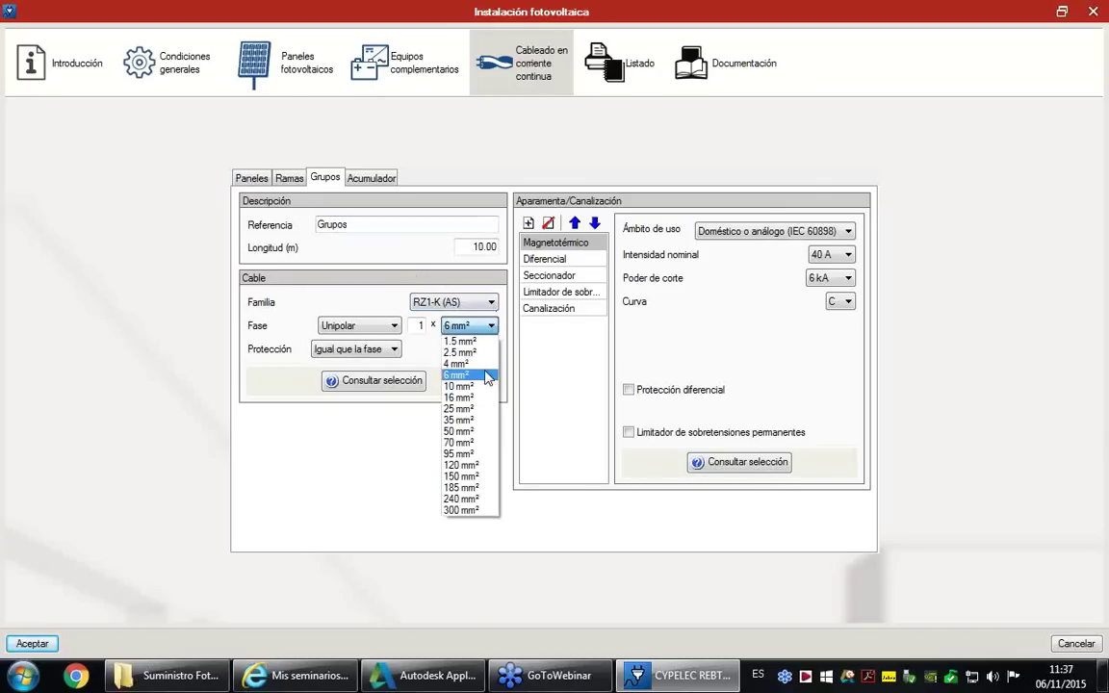
left_click(466, 421)
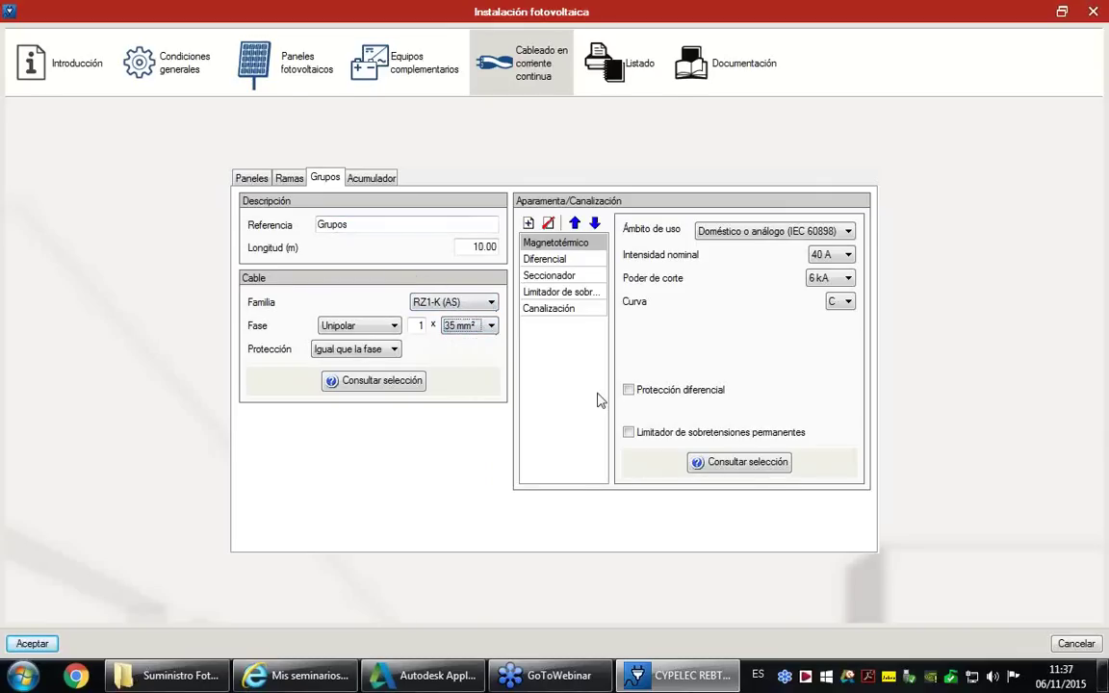
Remove the circuit breaker, the differential and the surge limiter from the groups circuit
left_click(549, 223)
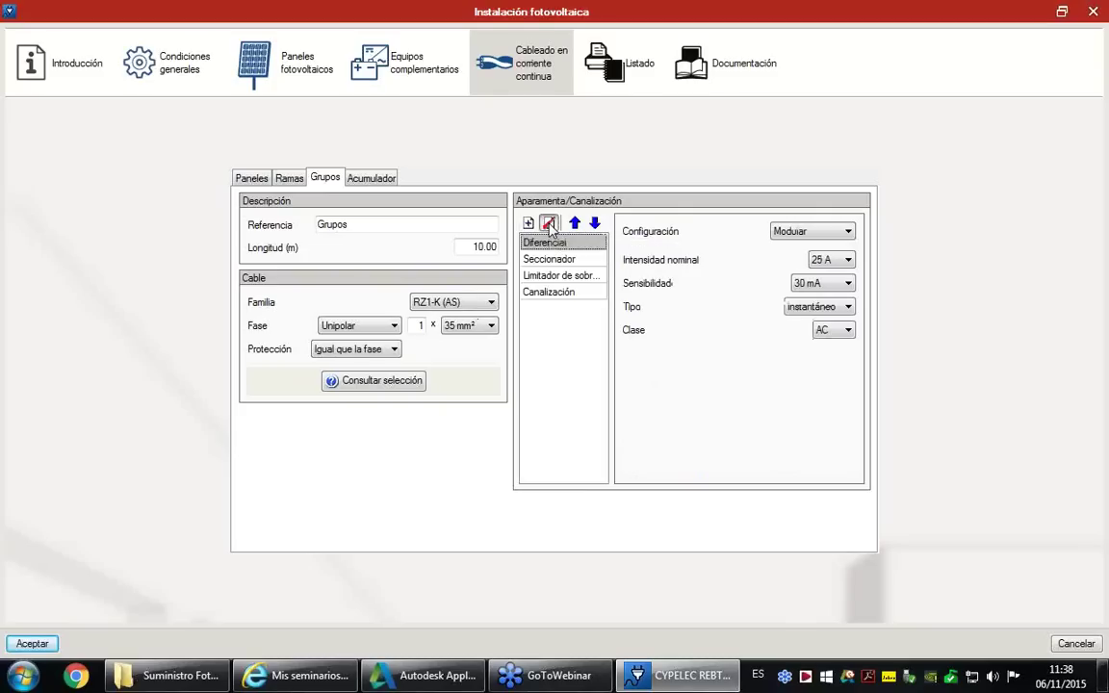
left_click(548, 223)
left_click(554, 260)
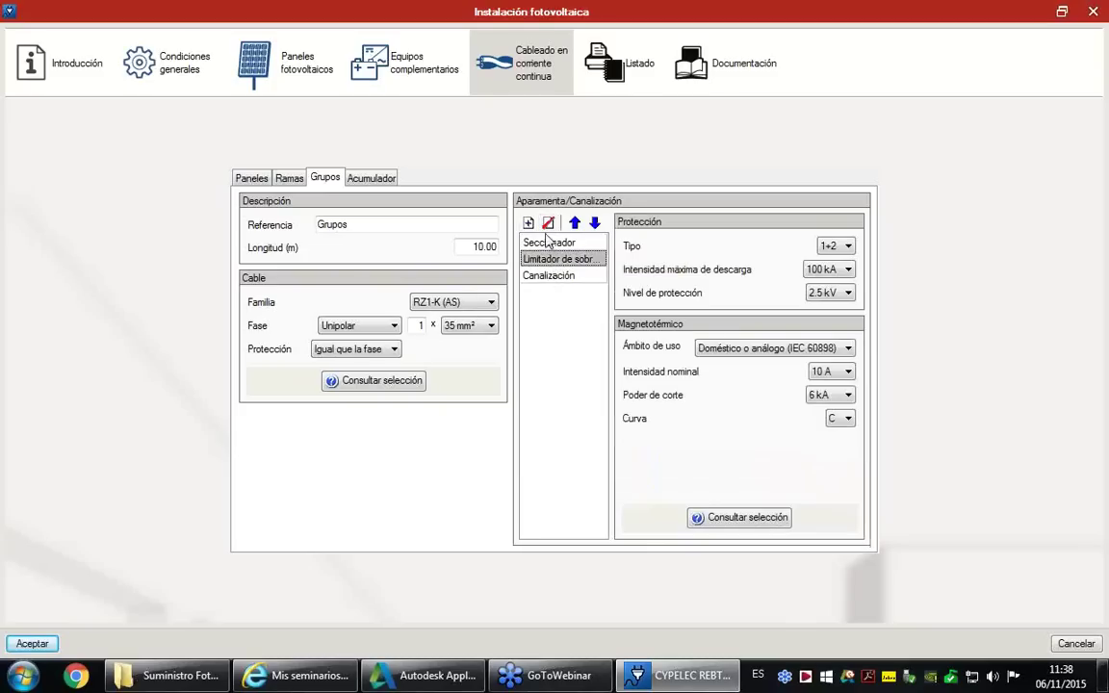
left_click(549, 223)
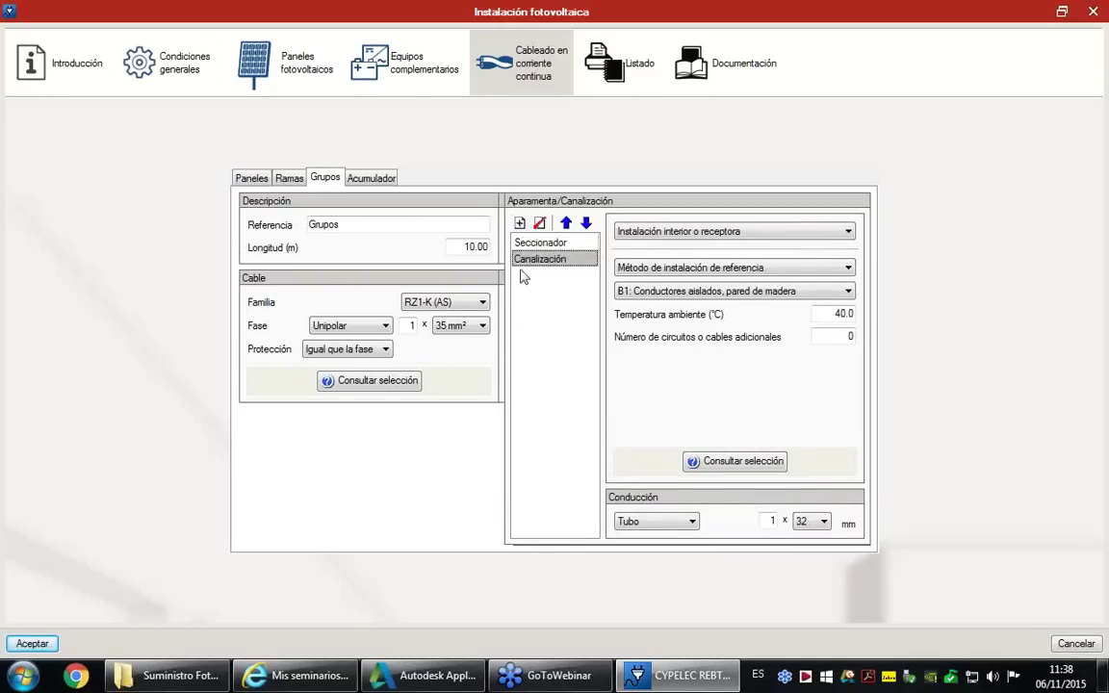
Add a fuse to the groups circuit between the disconnector and the conduit, with a nominal current of 100 A
left_click(520, 225)
left_click(541, 256)
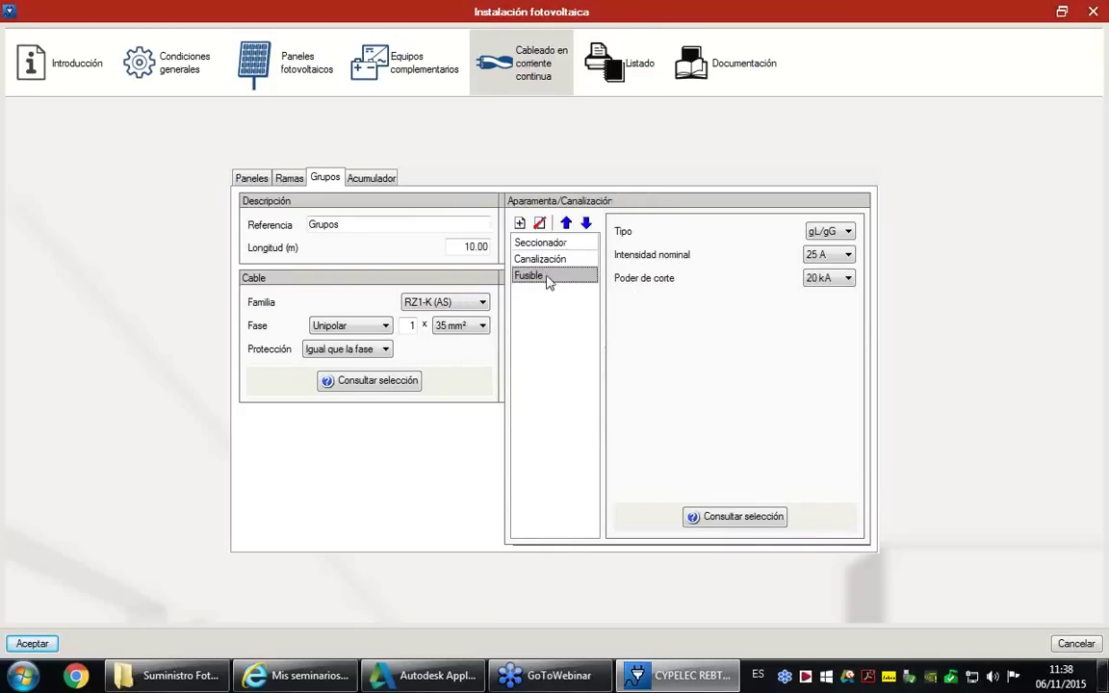
left_click(567, 224)
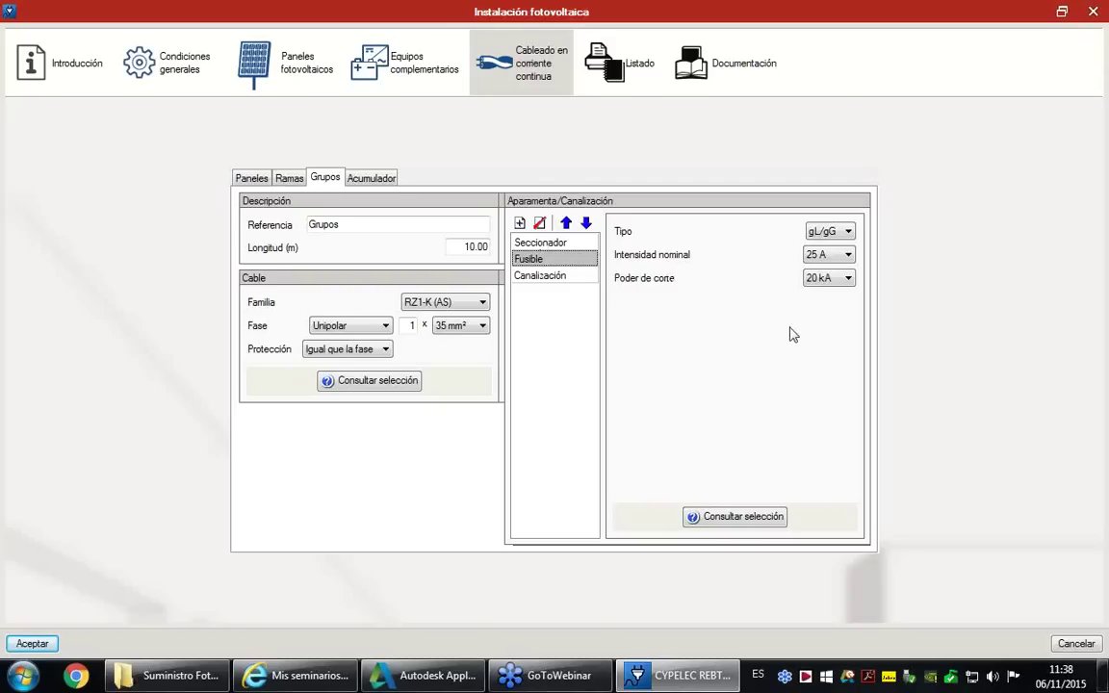
left_click(847, 257)
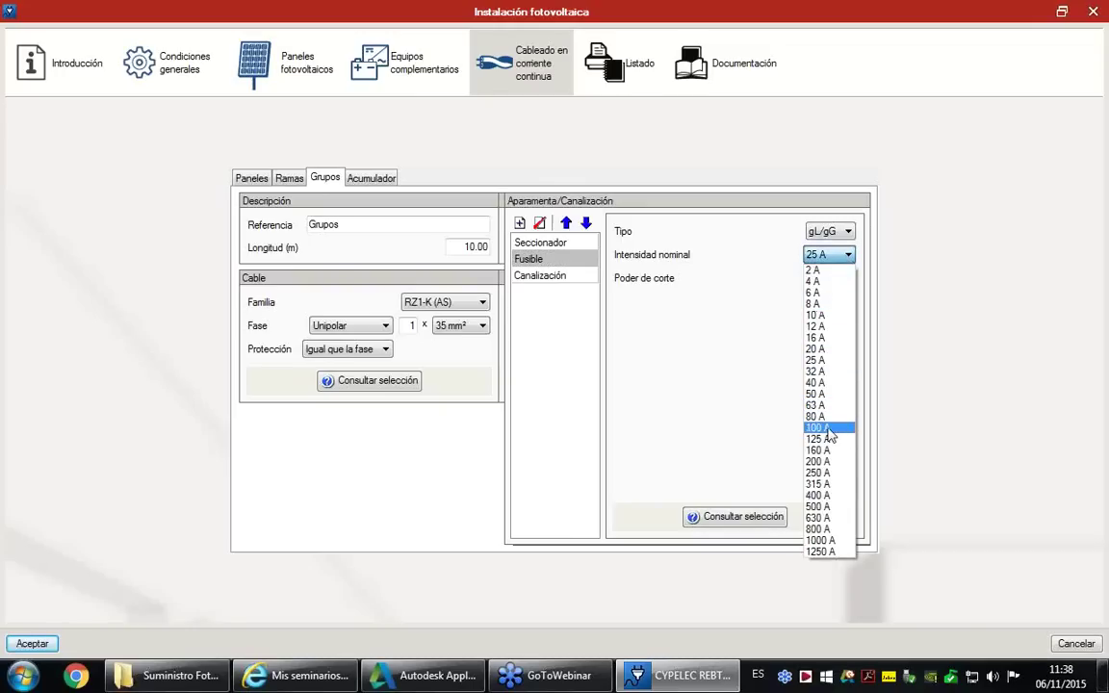
left_click(826, 429)
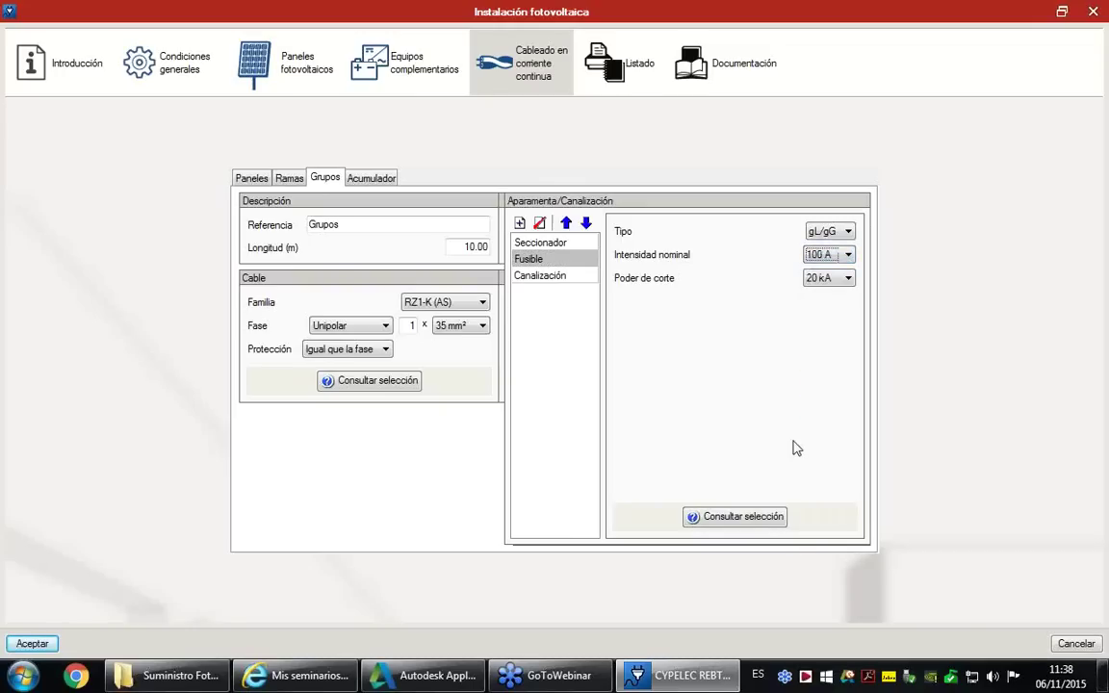
Give the accumulator circuit the reference "Acumulador" and remove its circuit breaker and differential
left_click(372, 179)
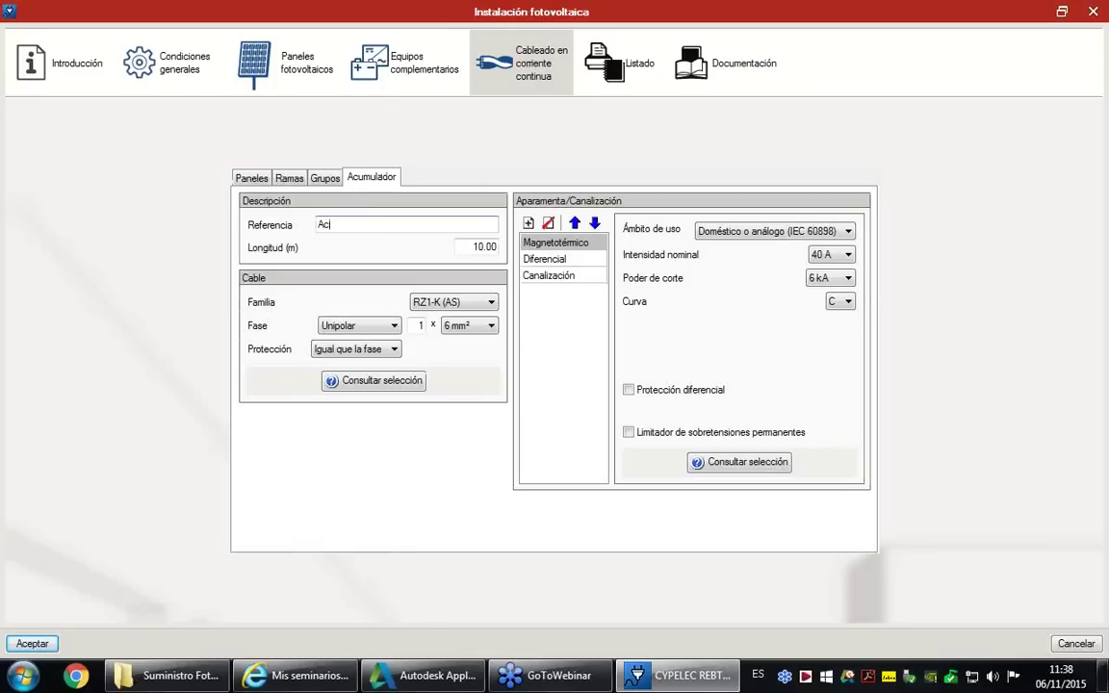
type("Acumulador")
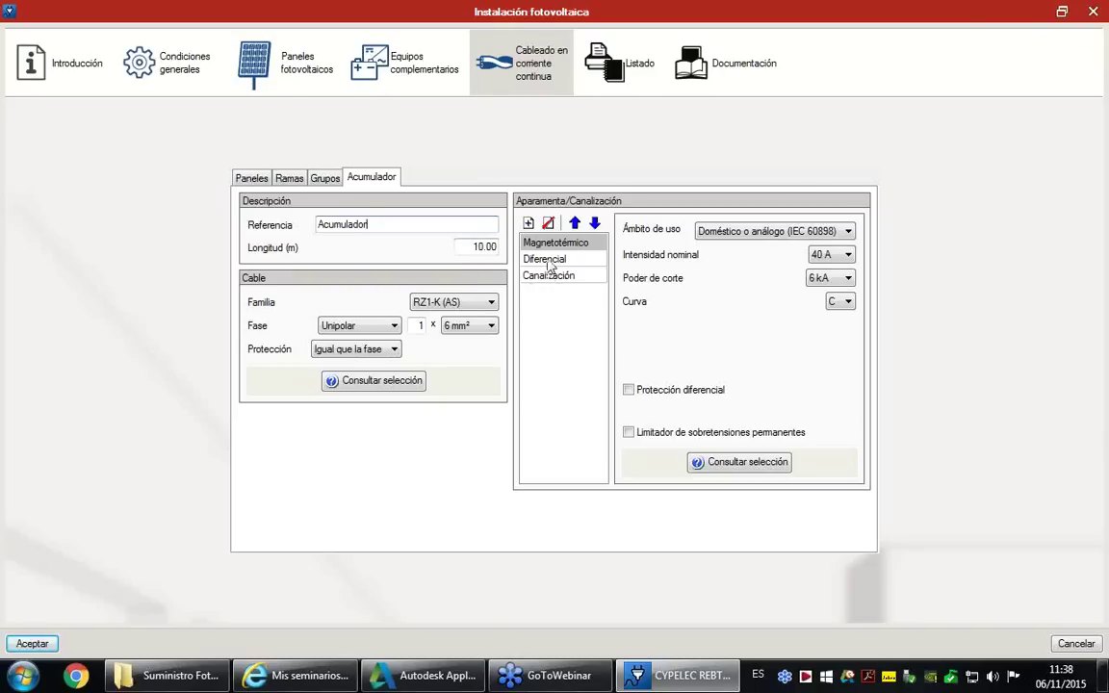
left_click(548, 223)
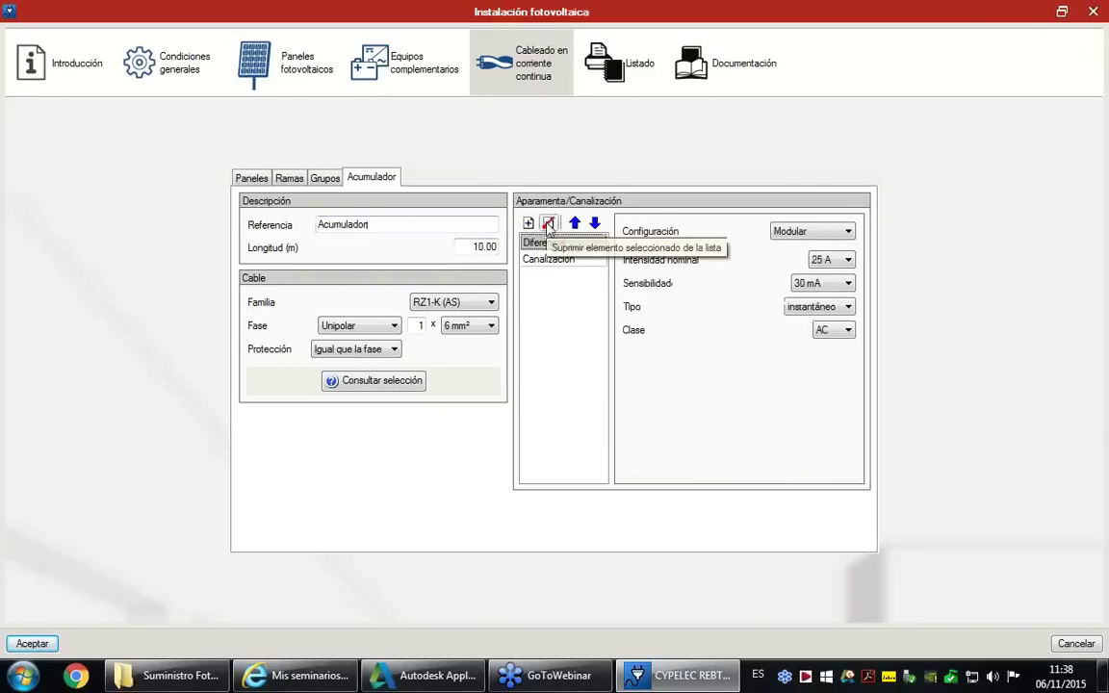
left_click(548, 224)
Add a fuse and a disconnector to the accumulator circuit and order the elements as disconnector, fuse, conduit
left_click(520, 223)
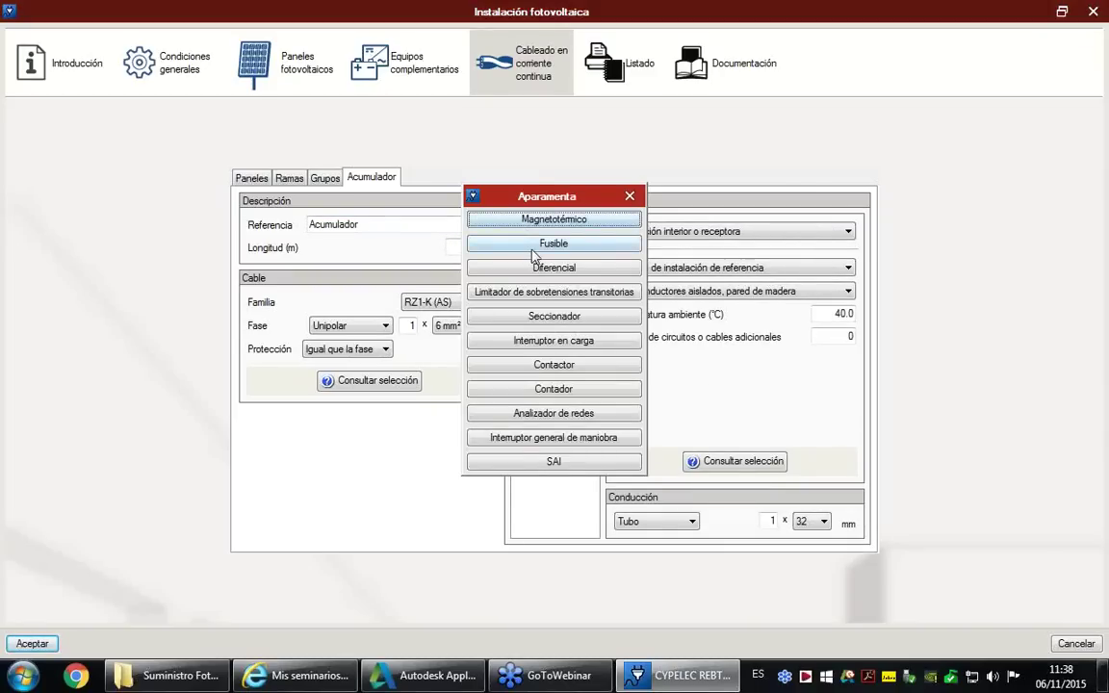
left_click(552, 241)
left_click(520, 224)
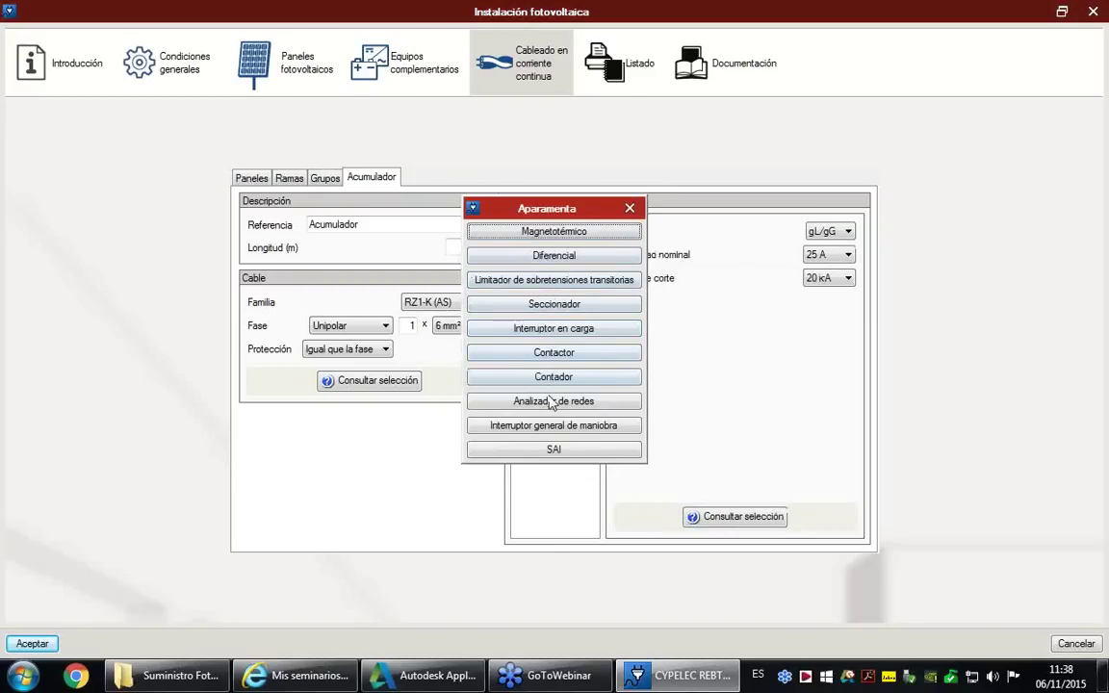
left_click(540, 305)
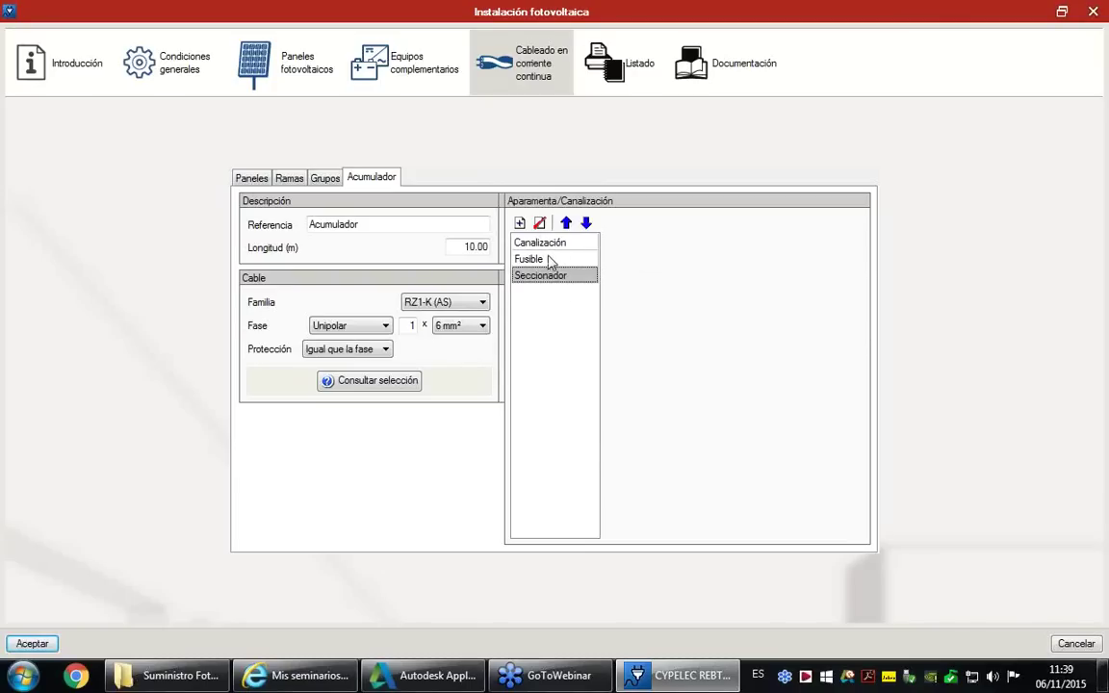
left_click(566, 224)
left_click(566, 224)
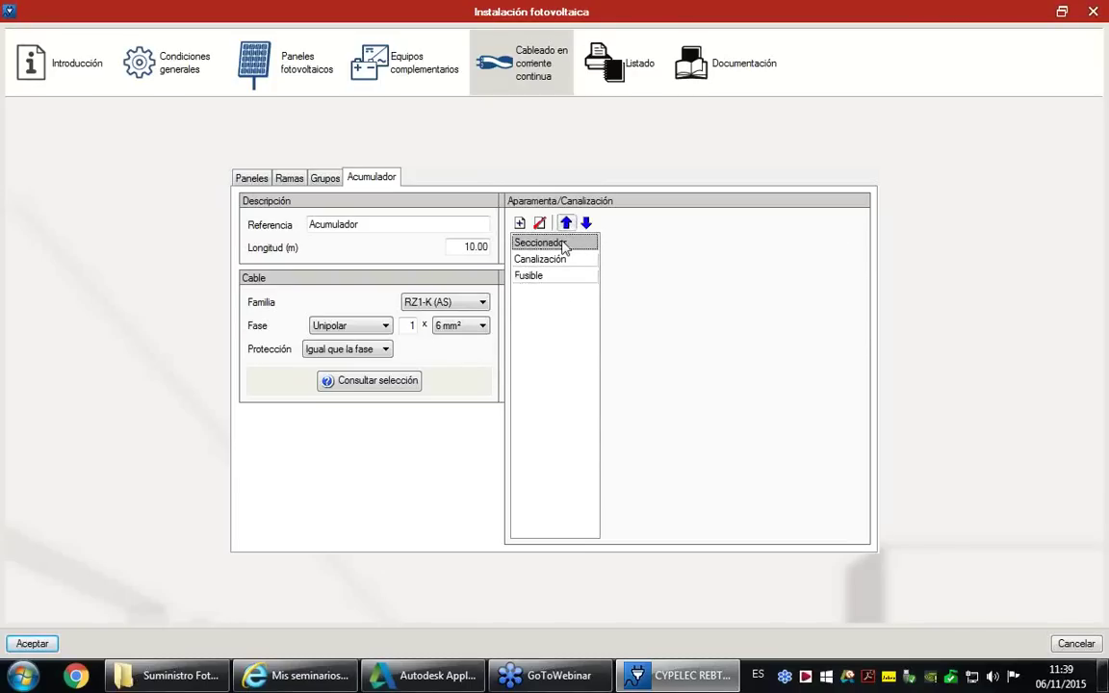
left_click(557, 275)
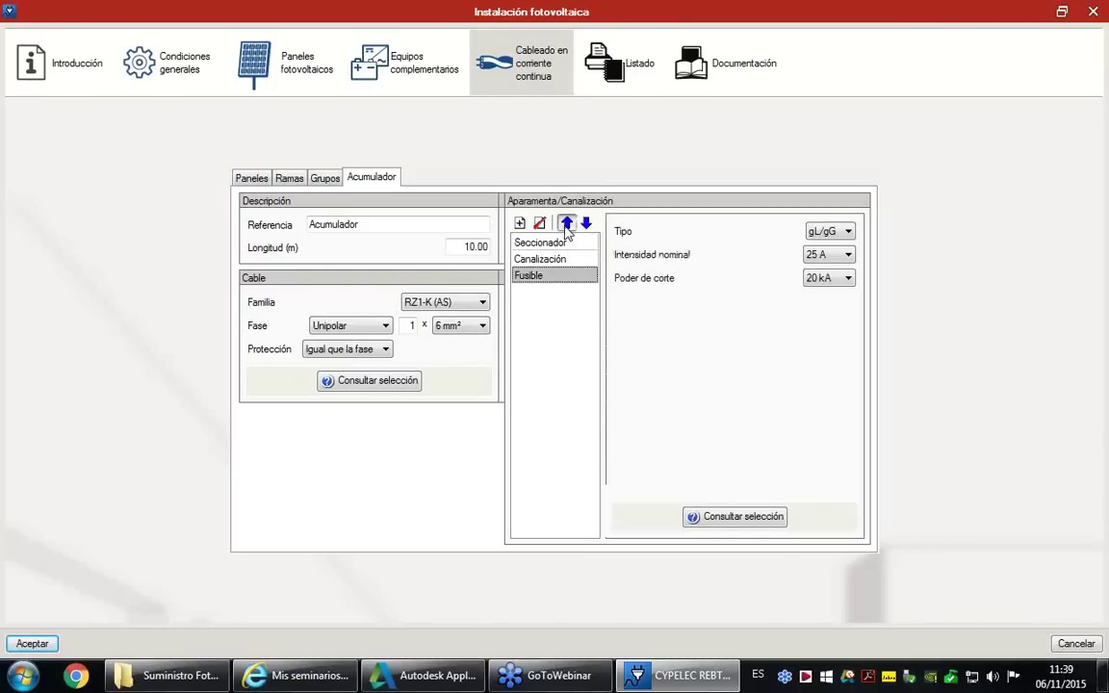
left_click(566, 224)
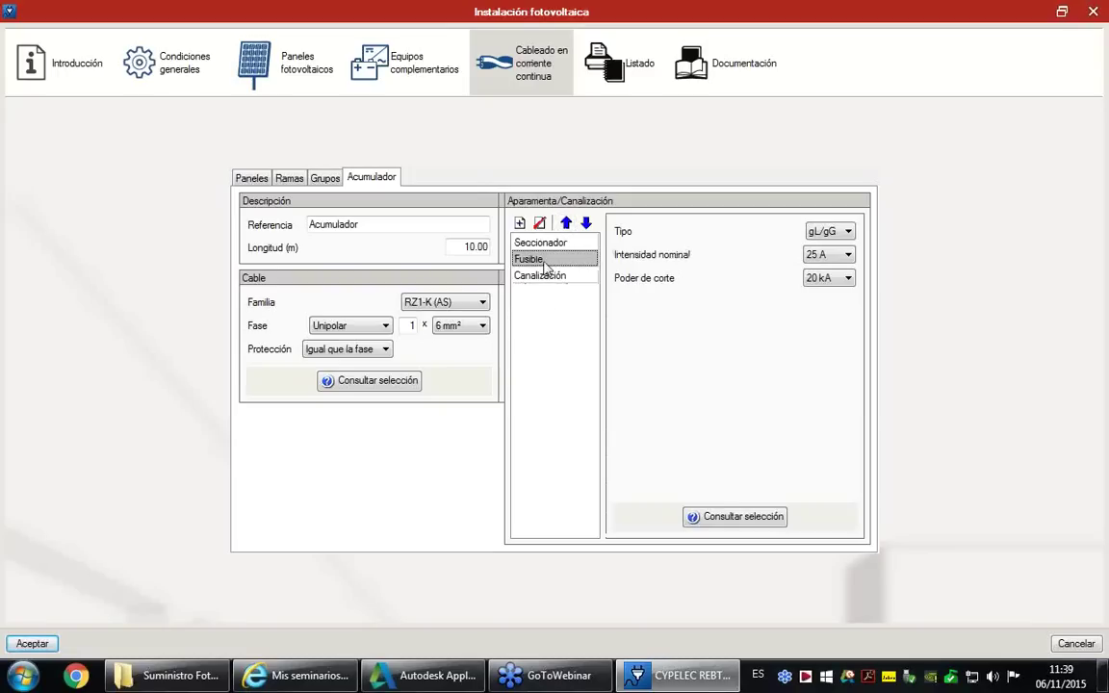
Set the accumulator circuit's cable section to 35 mm² and its fuse's nominal current to 125 A, and accept the photovoltaic installation
left_click(484, 326)
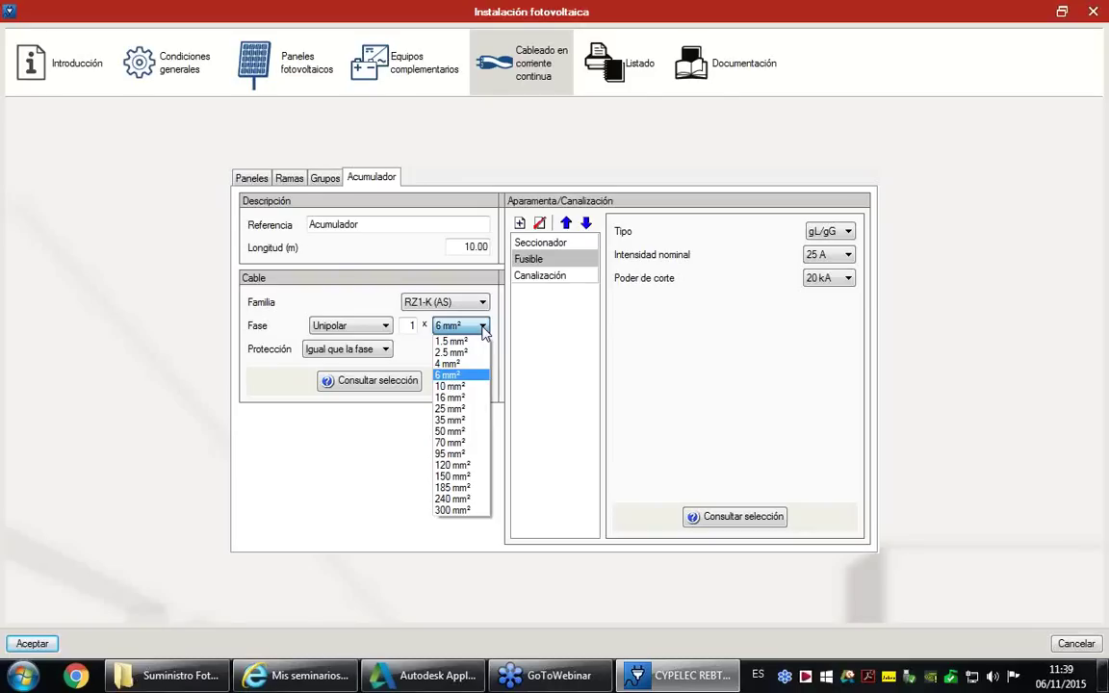
left_click(451, 420)
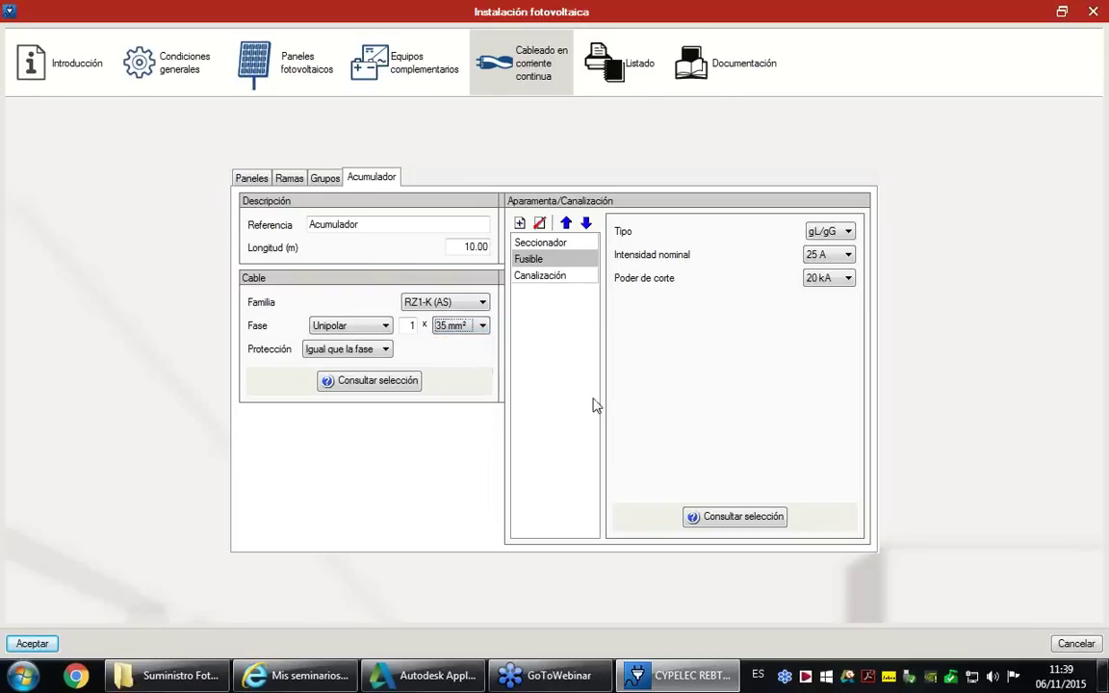
left_click(848, 255)
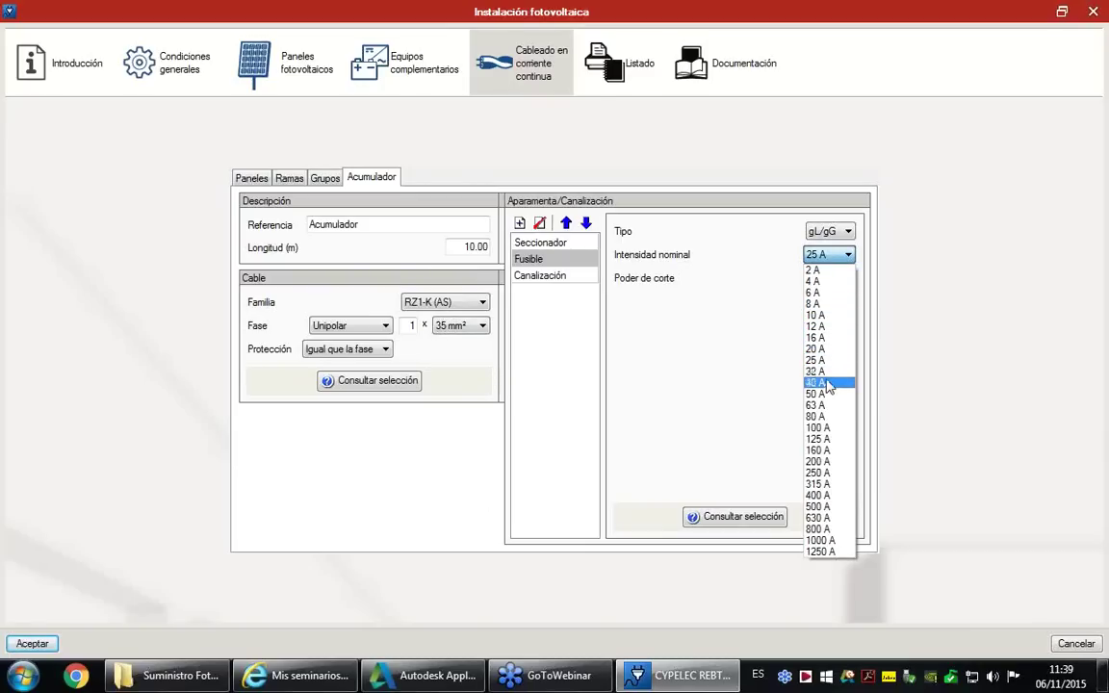
left_click(820, 440)
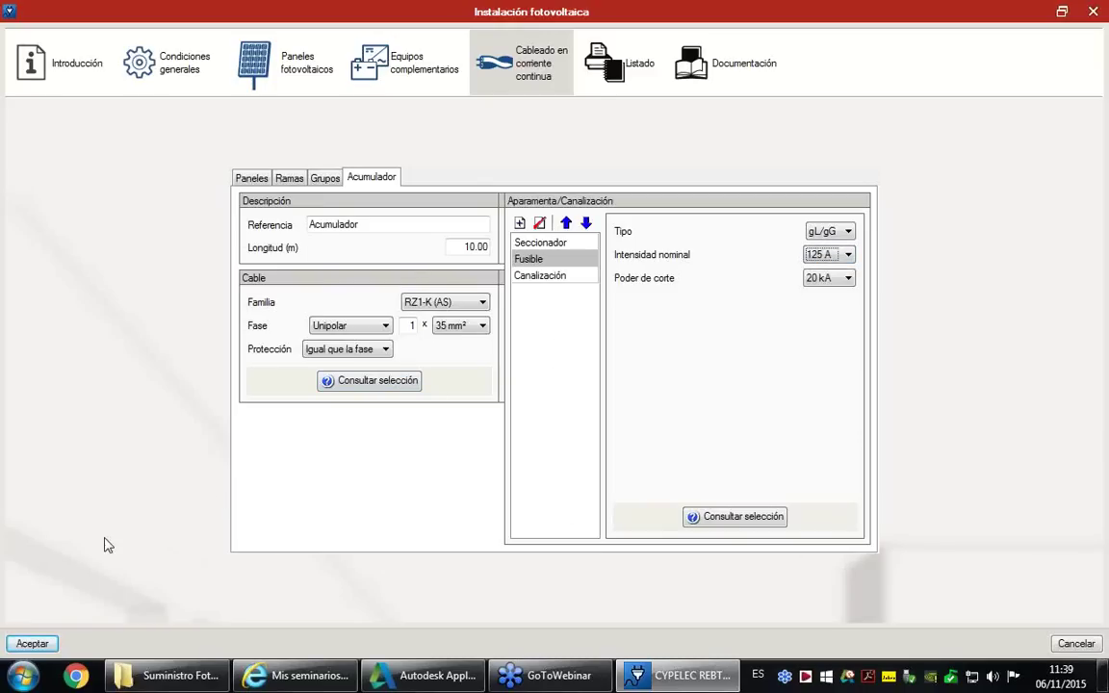
left_click(30, 639)
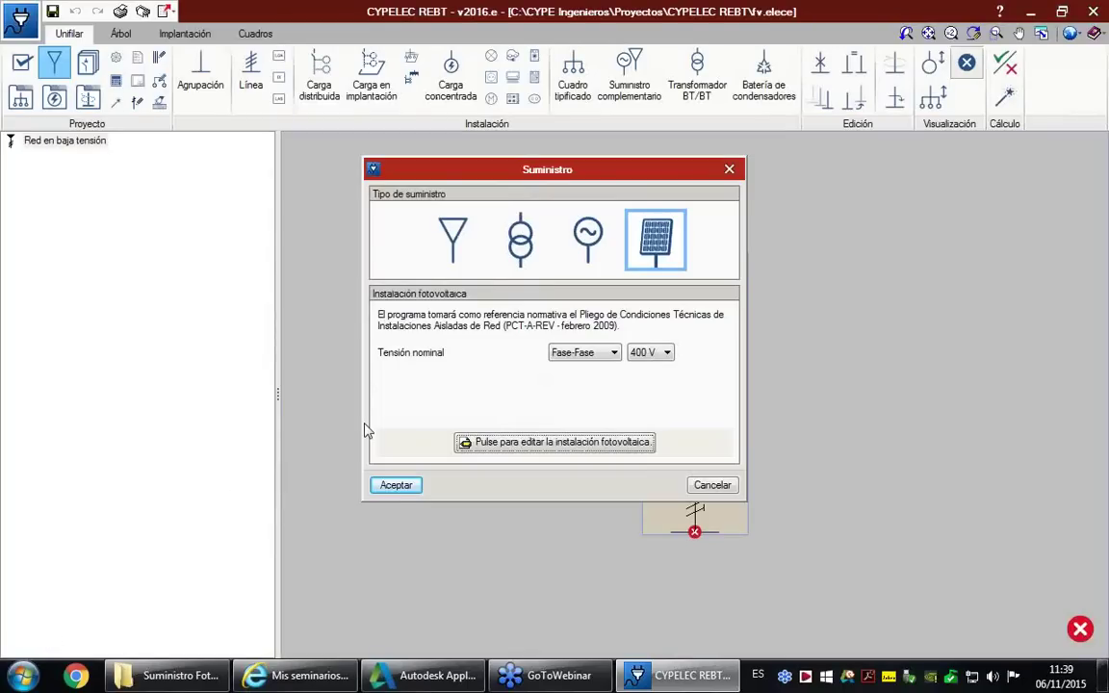
Reopen the photovoltaic installation for editing and enable the pumping station (Estación de bombeo) in the complementary equipment
left_click(658, 256)
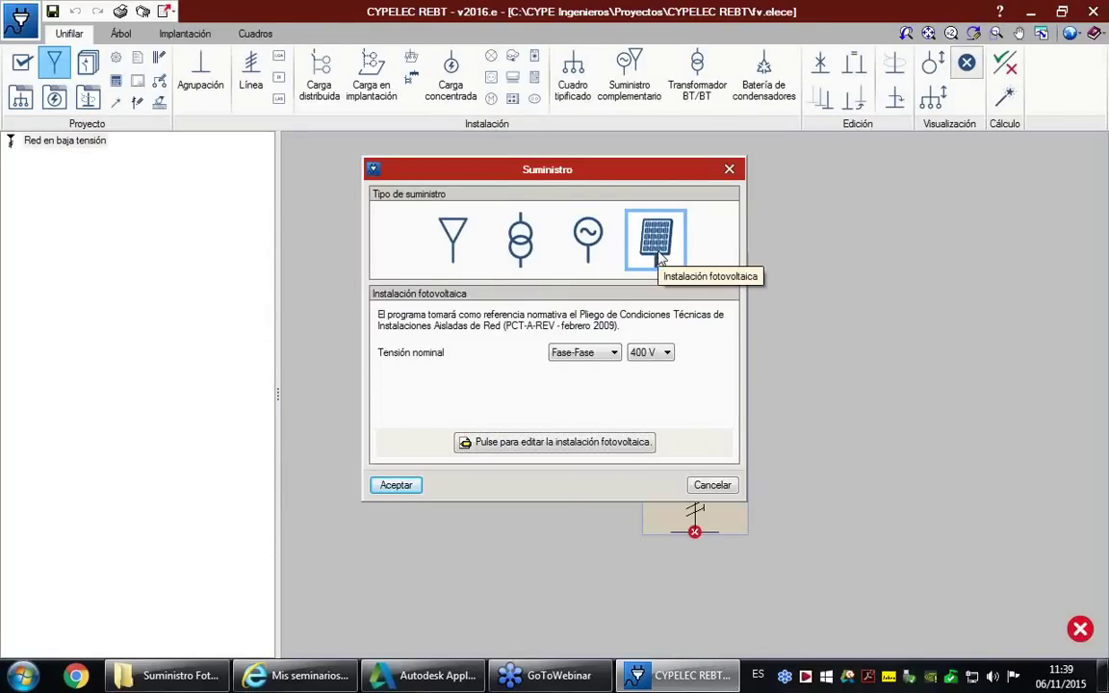
left_click(555, 443)
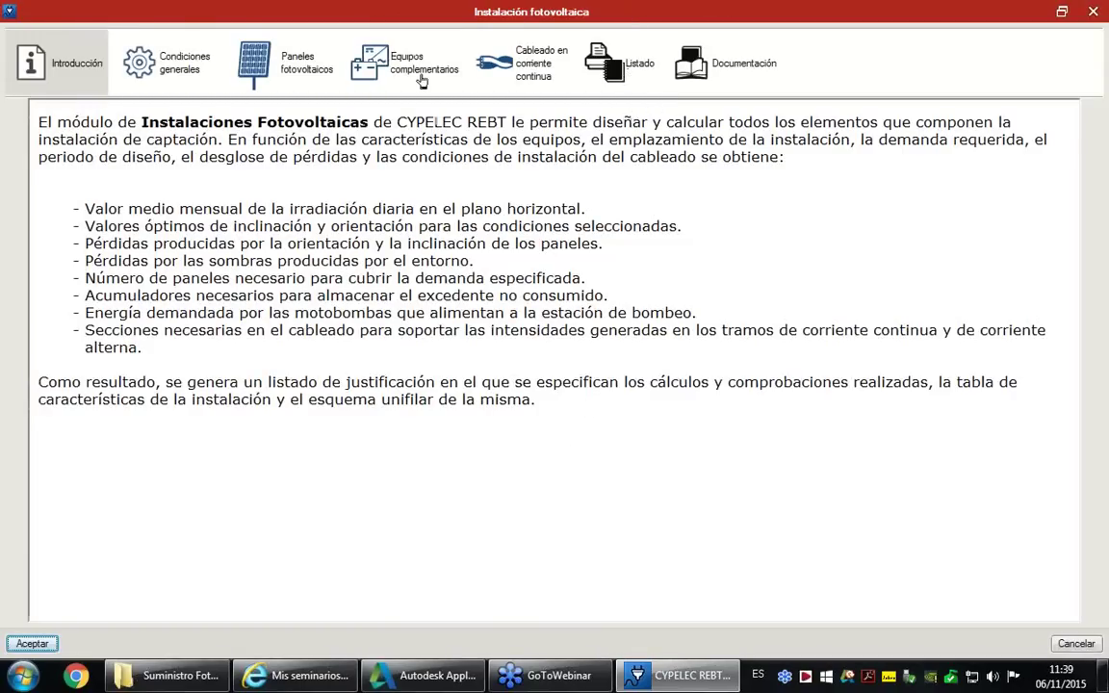
left_click(372, 76)
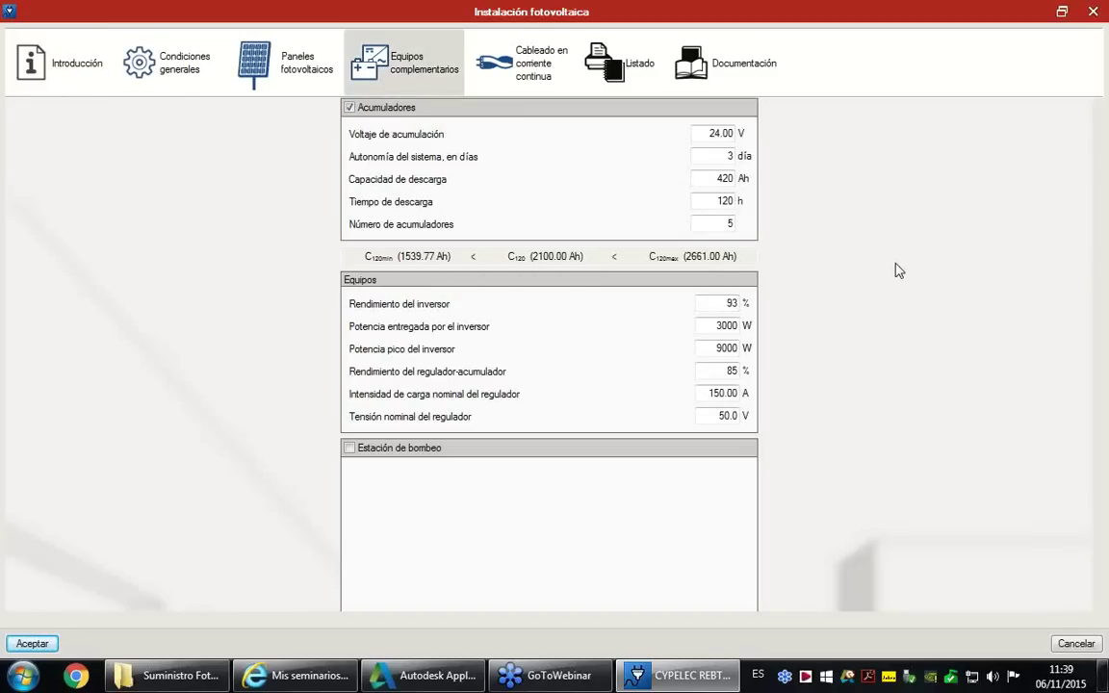
scroll(891, 267, "down", 2)
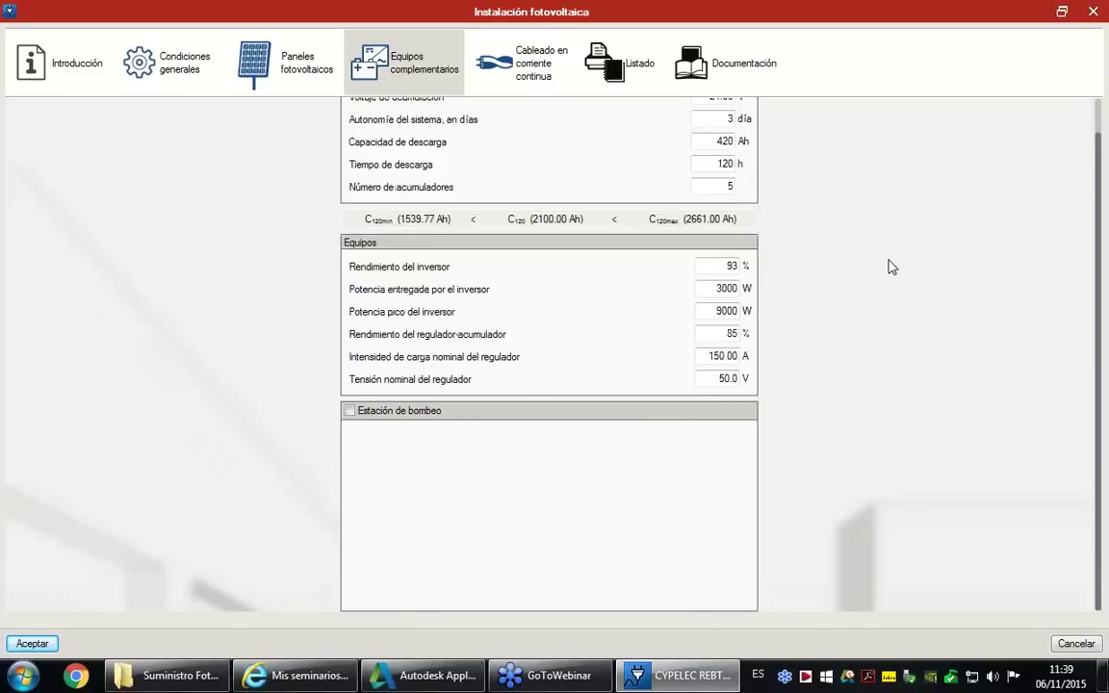
scroll(881, 287, "up", 2)
scroll(881, 287, "down", 2)
left_click(351, 413)
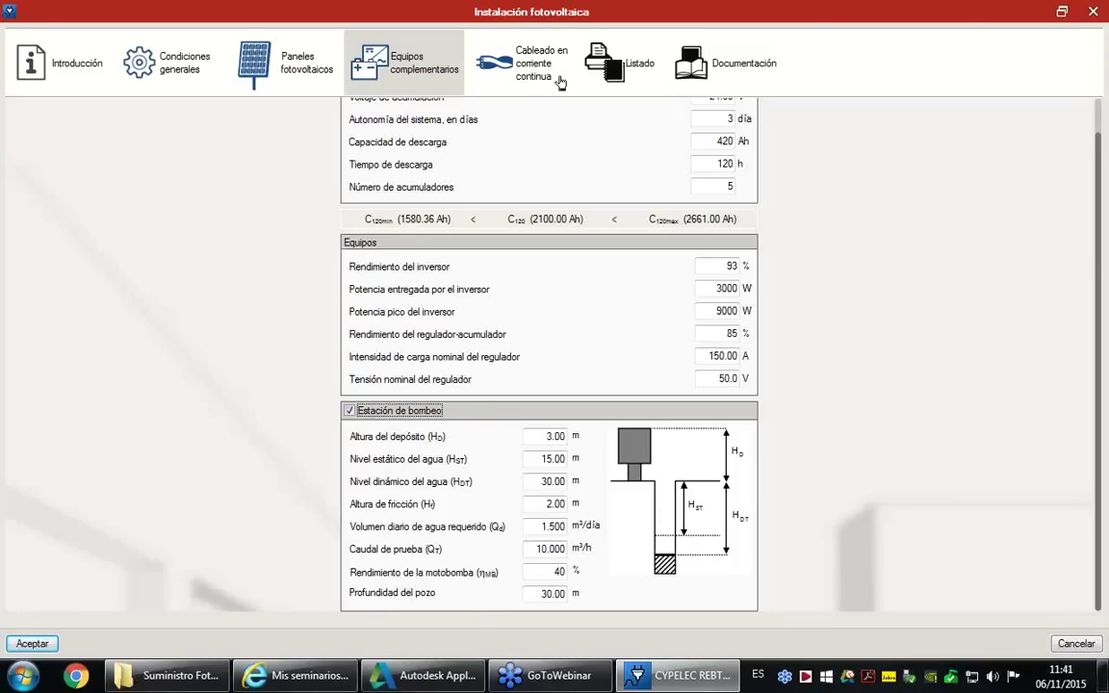
Open the installation's calculation report and examine the pumping energy demand and the losses from orientation and inclination
left_click(497, 69)
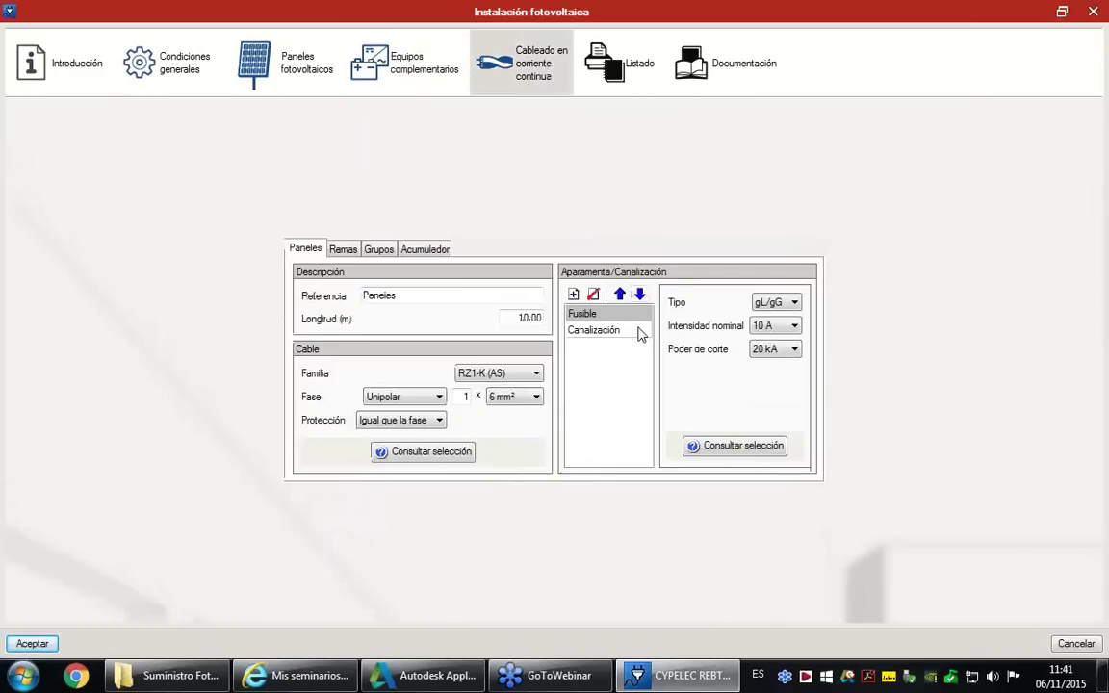
left_click(628, 75)
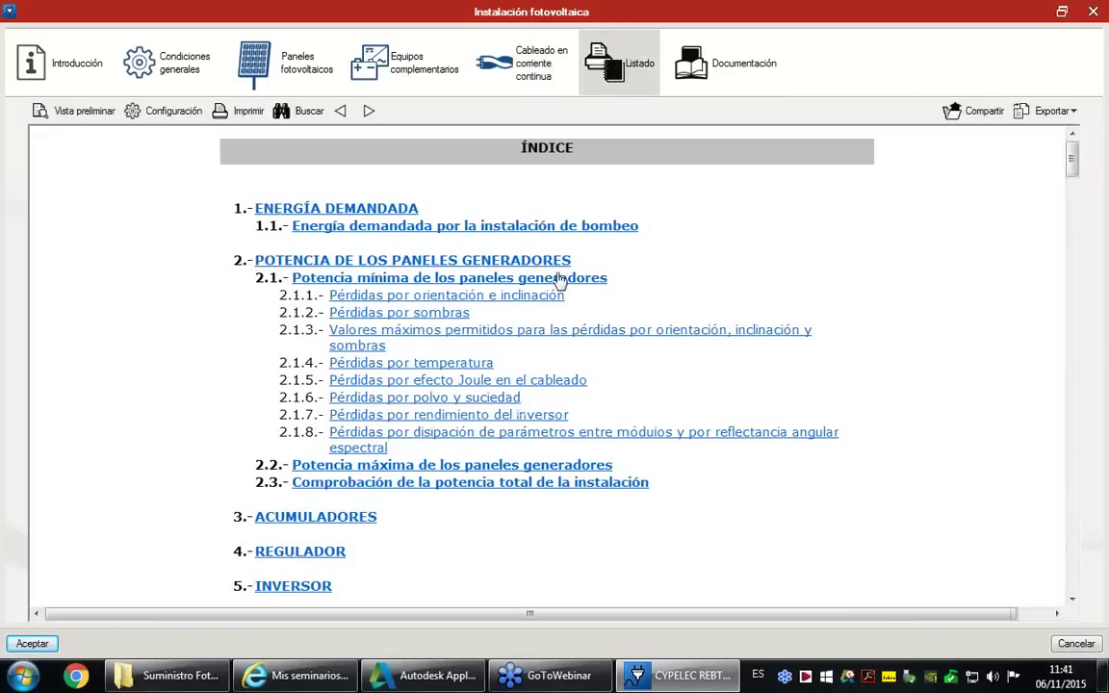
left_click(458, 229)
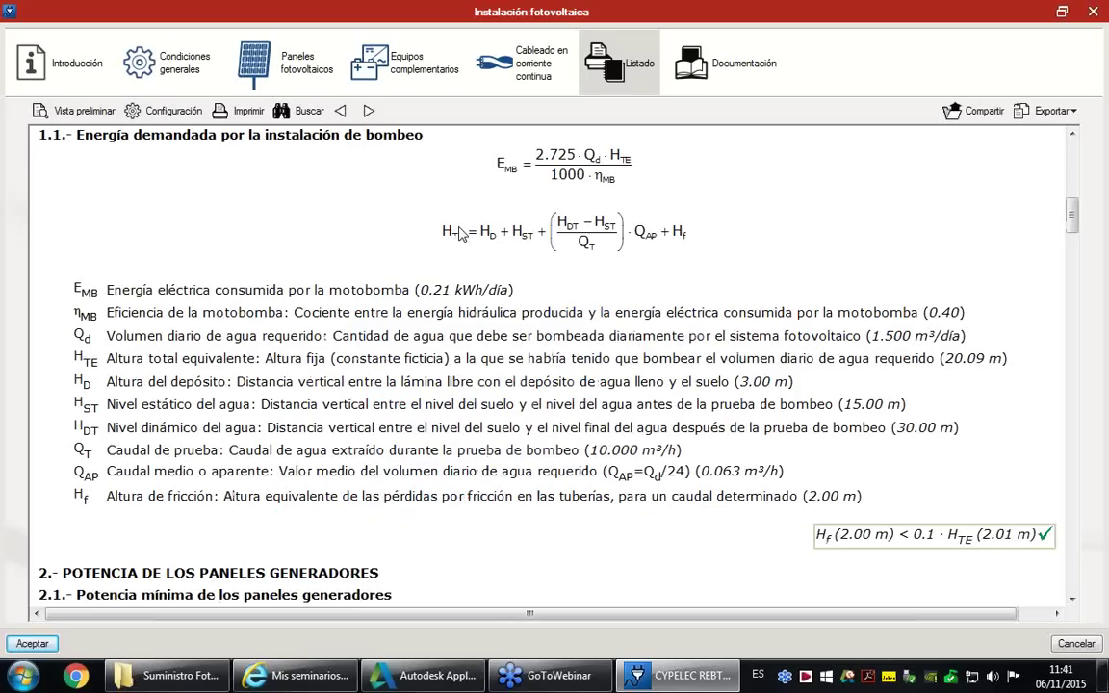
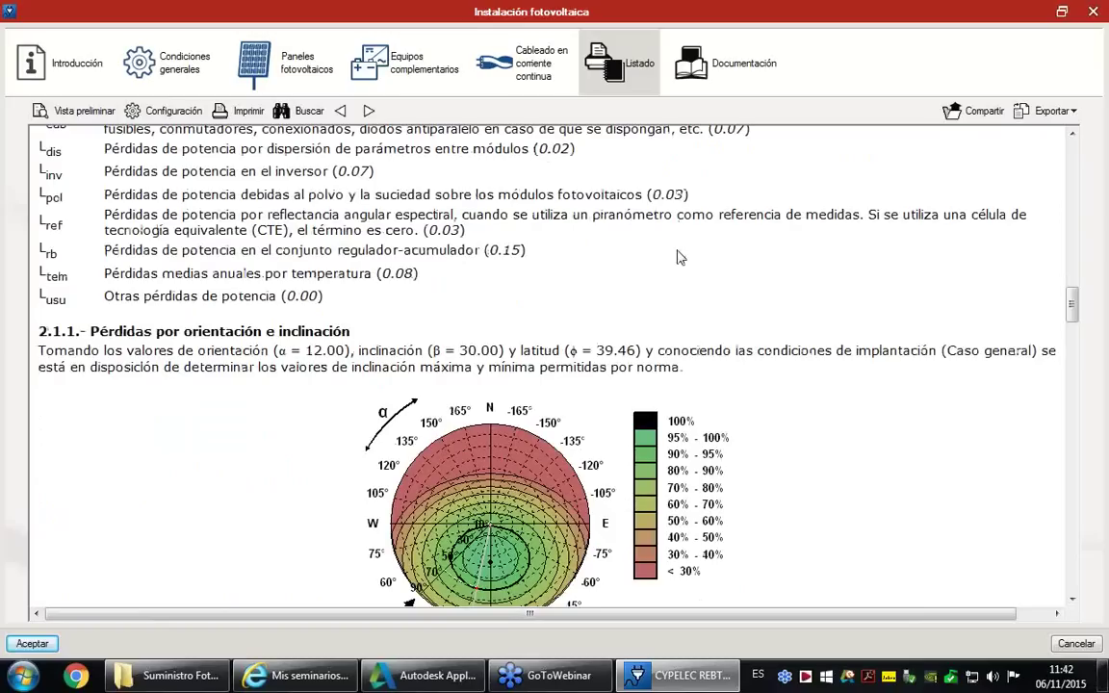
scroll(678, 257, "down", 3)
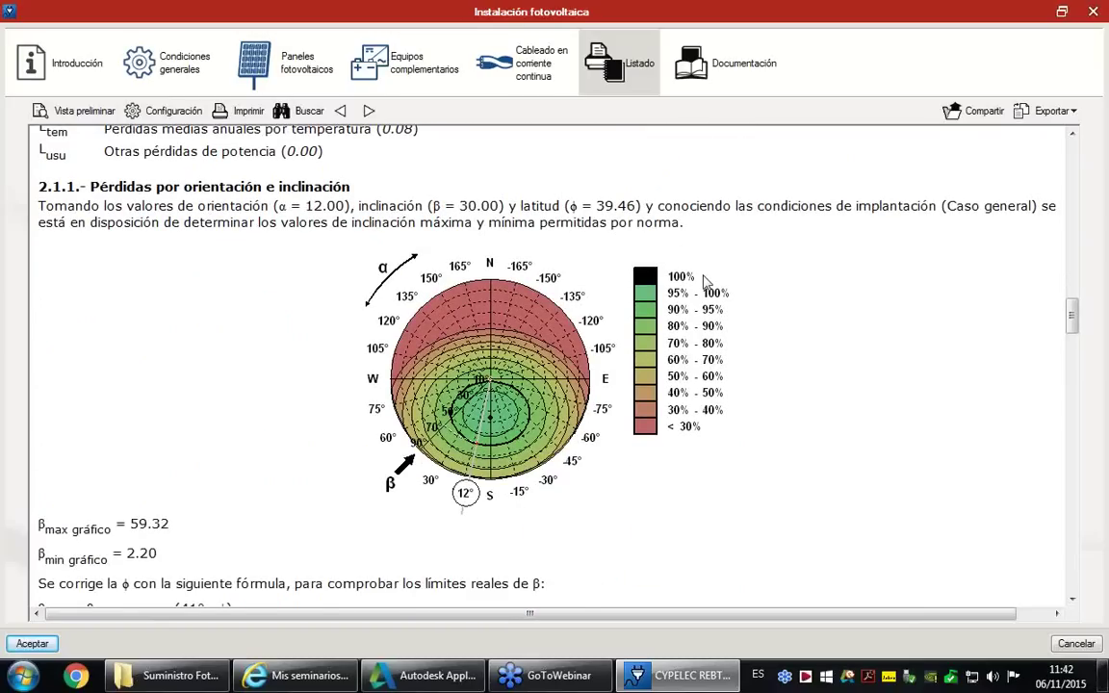
scroll(704, 281, "down", 3)
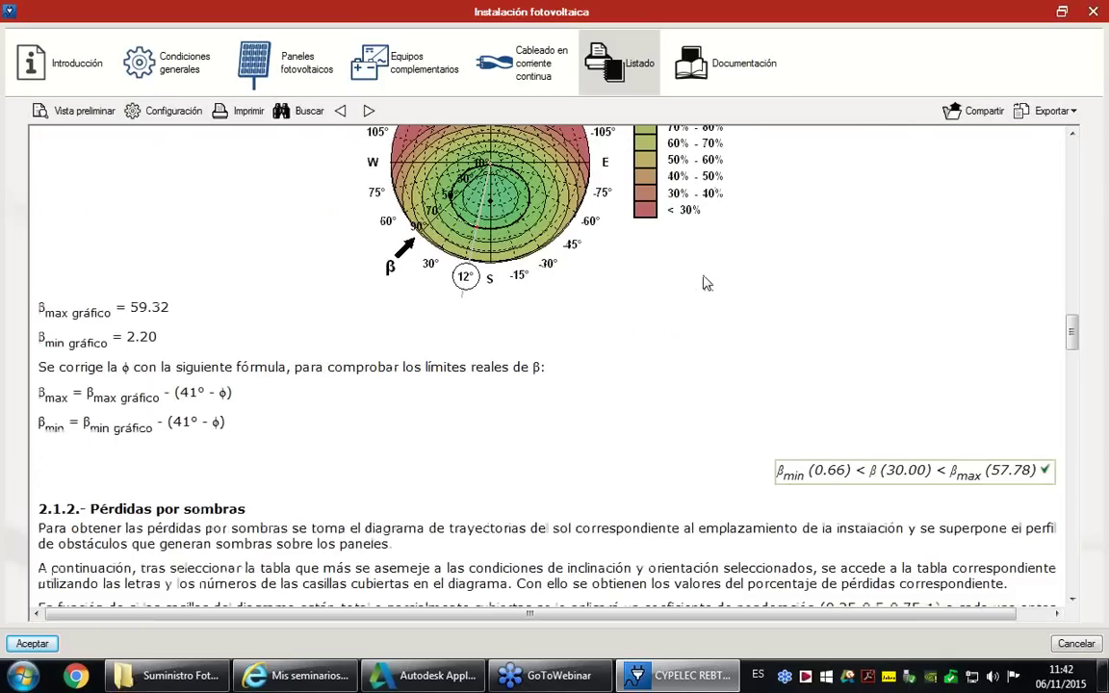
scroll(704, 281, "down", 1)
scroll(704, 281, "down", 3)
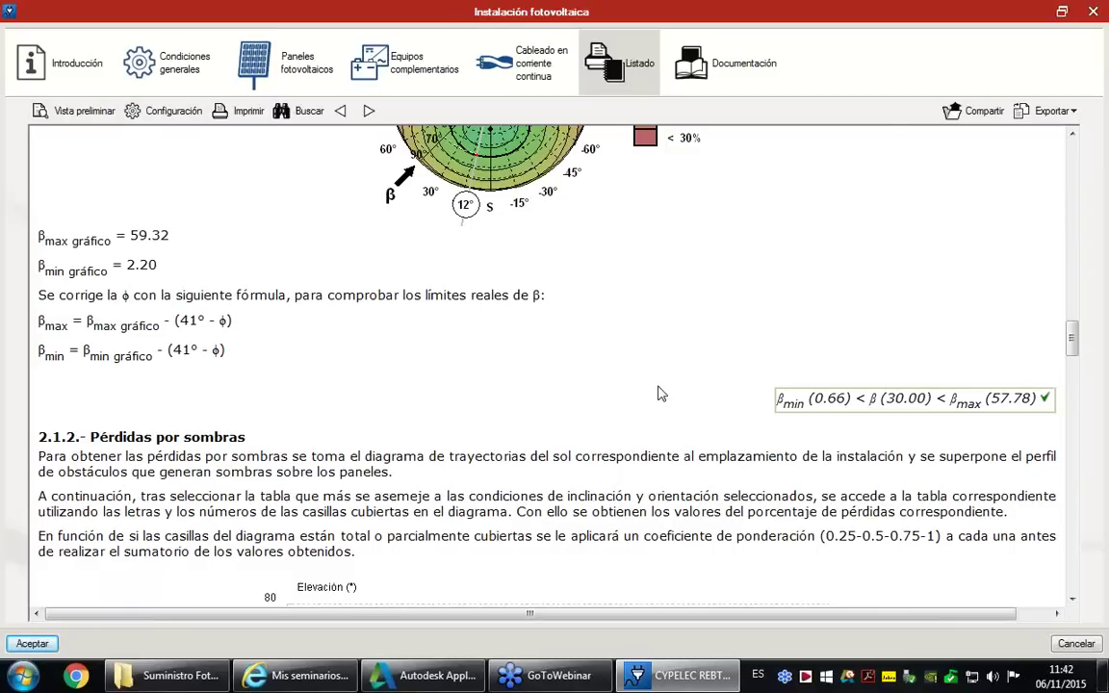
Examine the report's shading losses, with the sun path diagram and contribution table, and the maximum permitted radiation losses
scroll(661, 394, "down", 9)
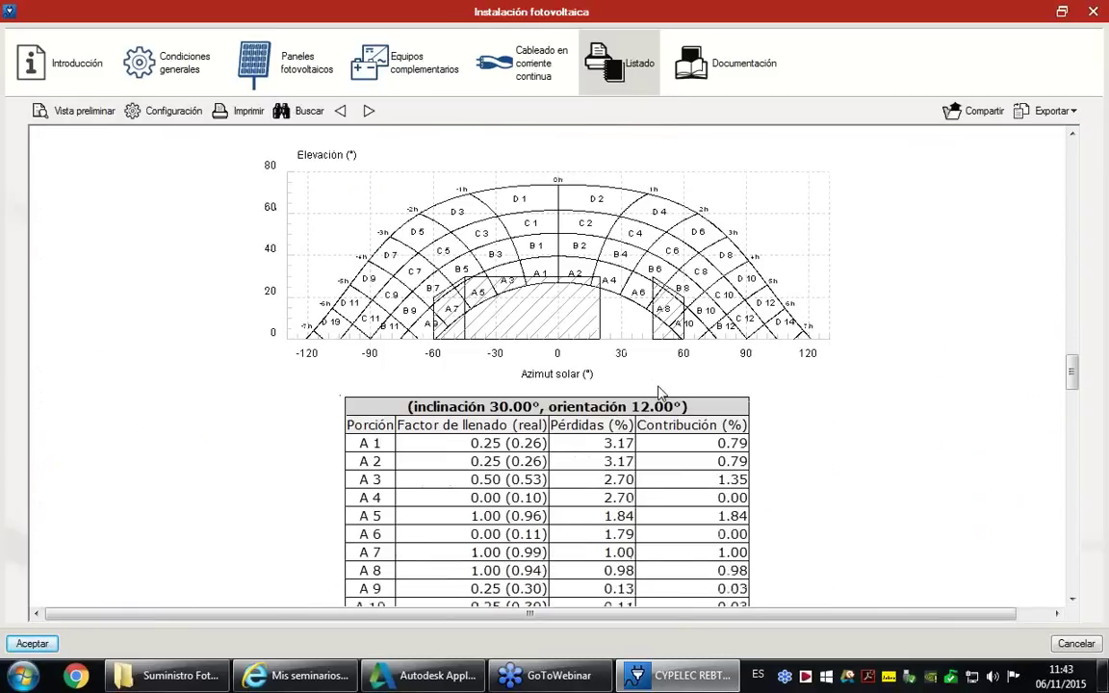
scroll(662, 394, "up", 8)
scroll(661, 394, "down", 5)
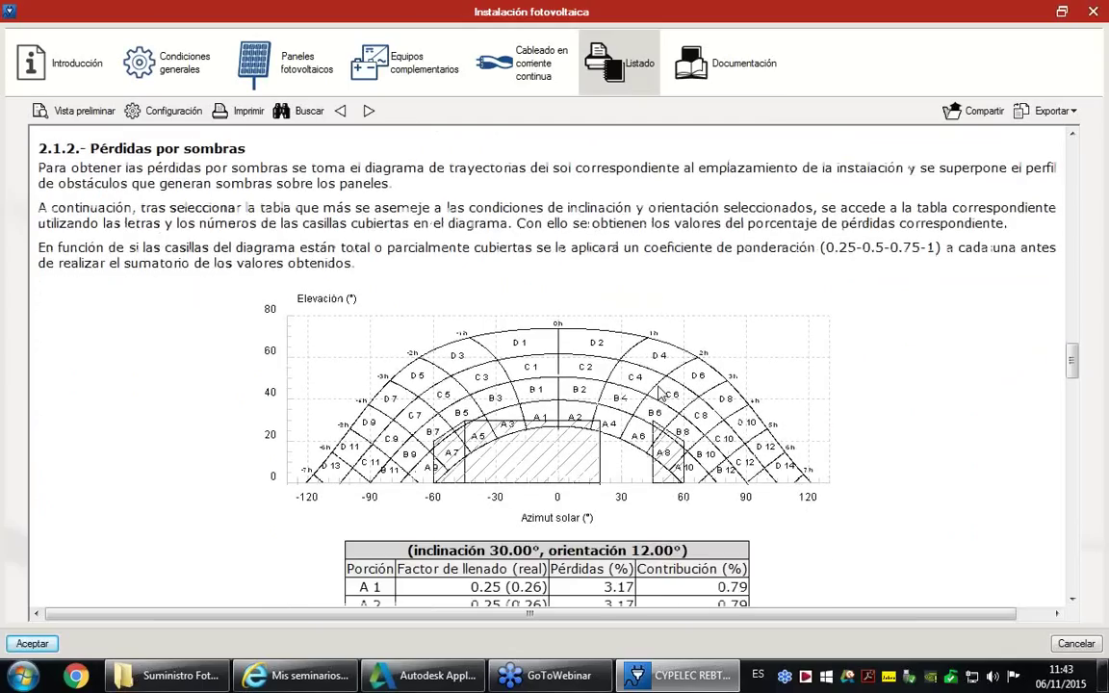
scroll(662, 394, "down", 1)
scroll(597, 354, "up", 1)
scroll(915, 473, "down", 4)
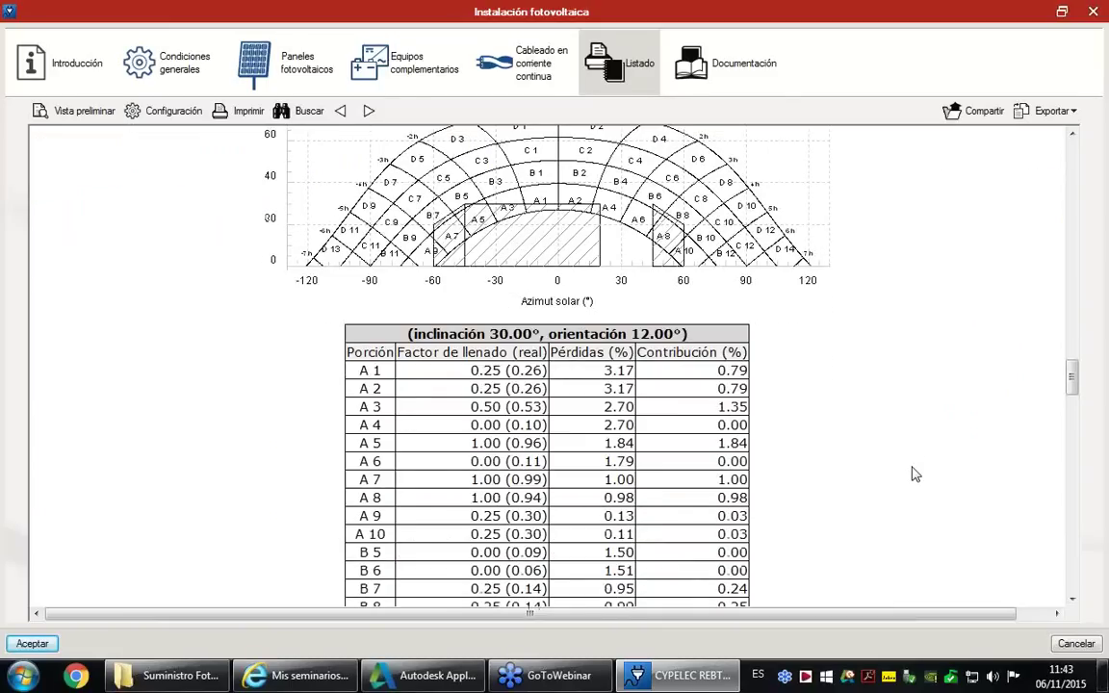
scroll(915, 474, "down", 1)
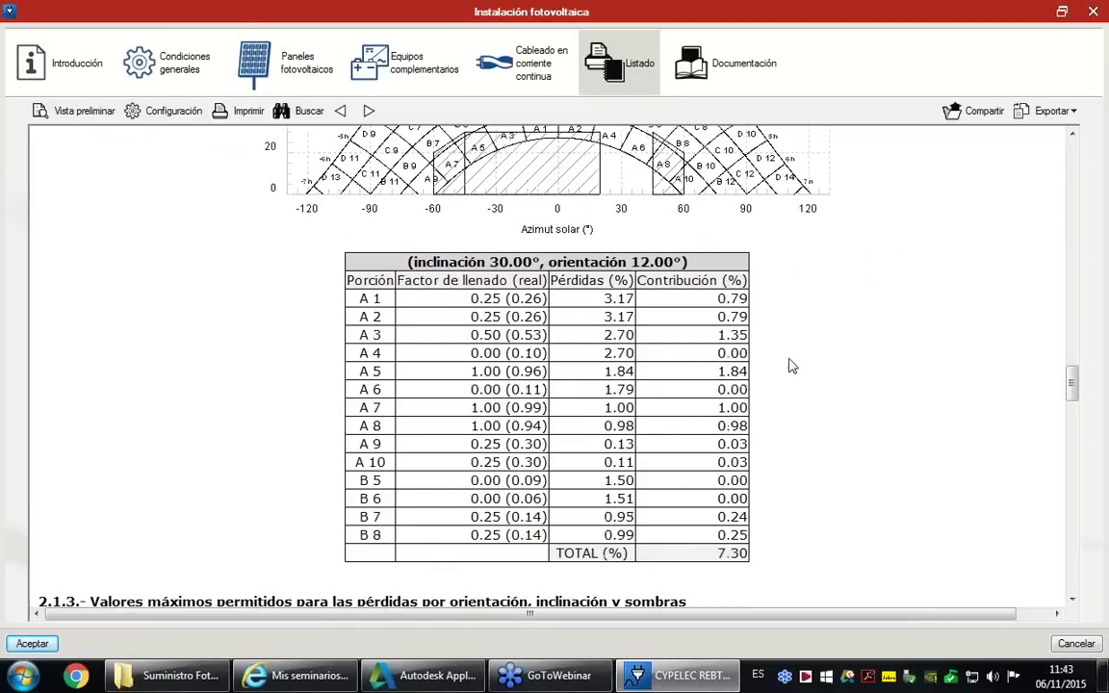
scroll(462, 265, "up", 1)
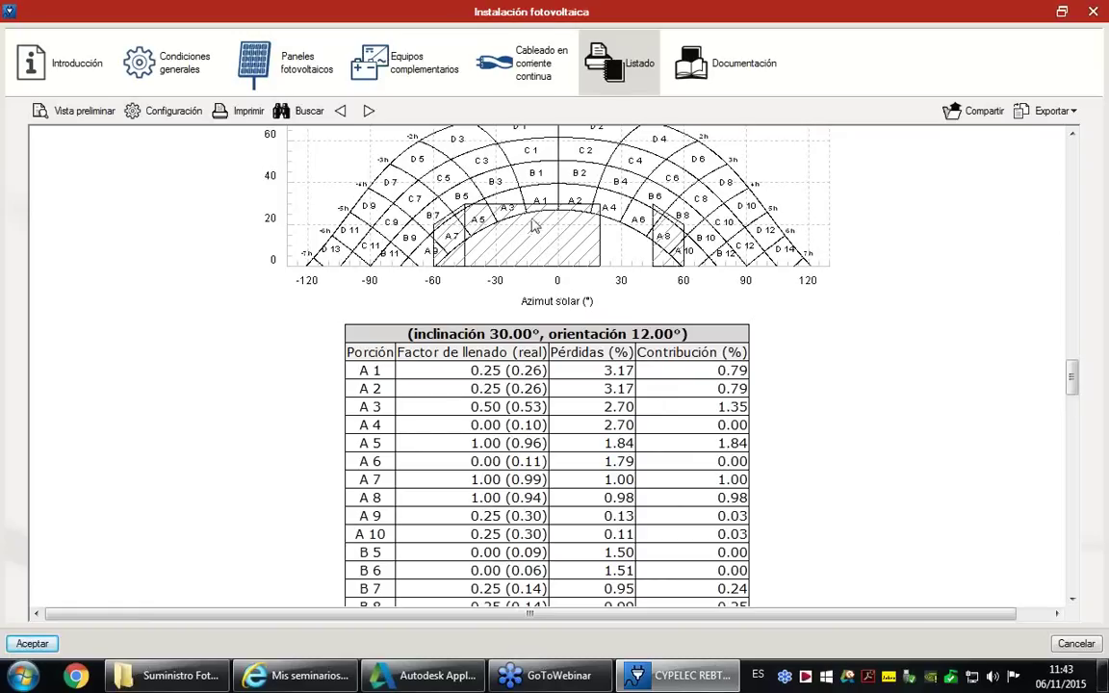
scroll(876, 312, "down", 2)
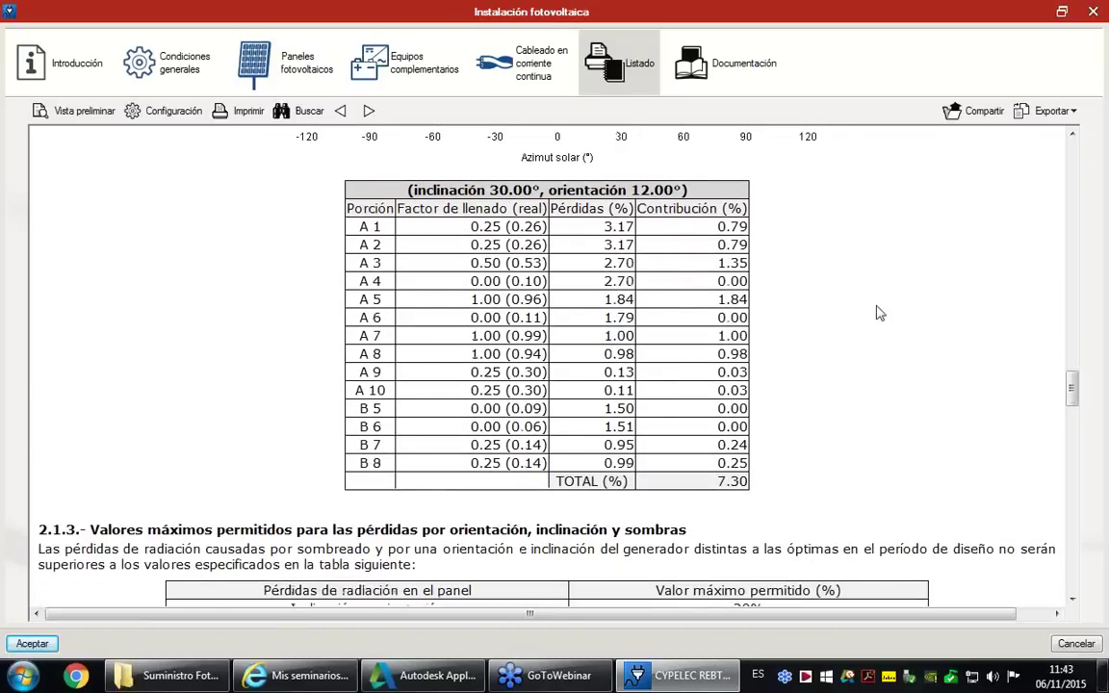
scroll(879, 312, "down", 3)
scroll(862, 429, "down", 3)
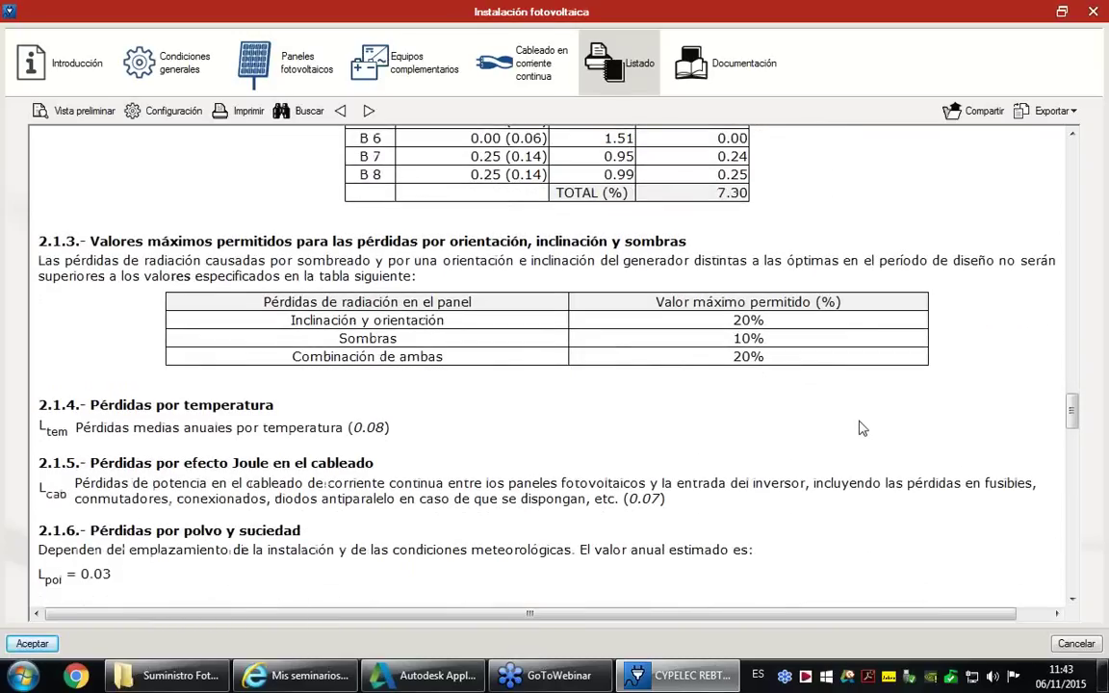
scroll(863, 429, "up", 1)
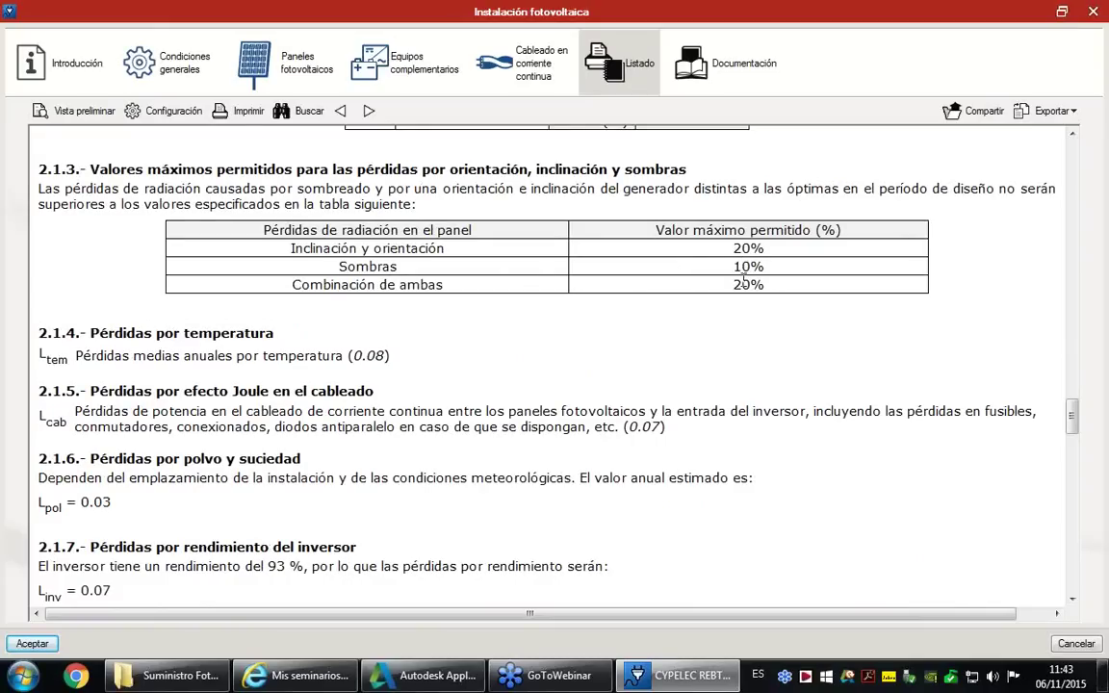
Review the report's remaining losses, the check of the generator's total power and the accumulator capacity calculation
scroll(756, 332, "down", 3)
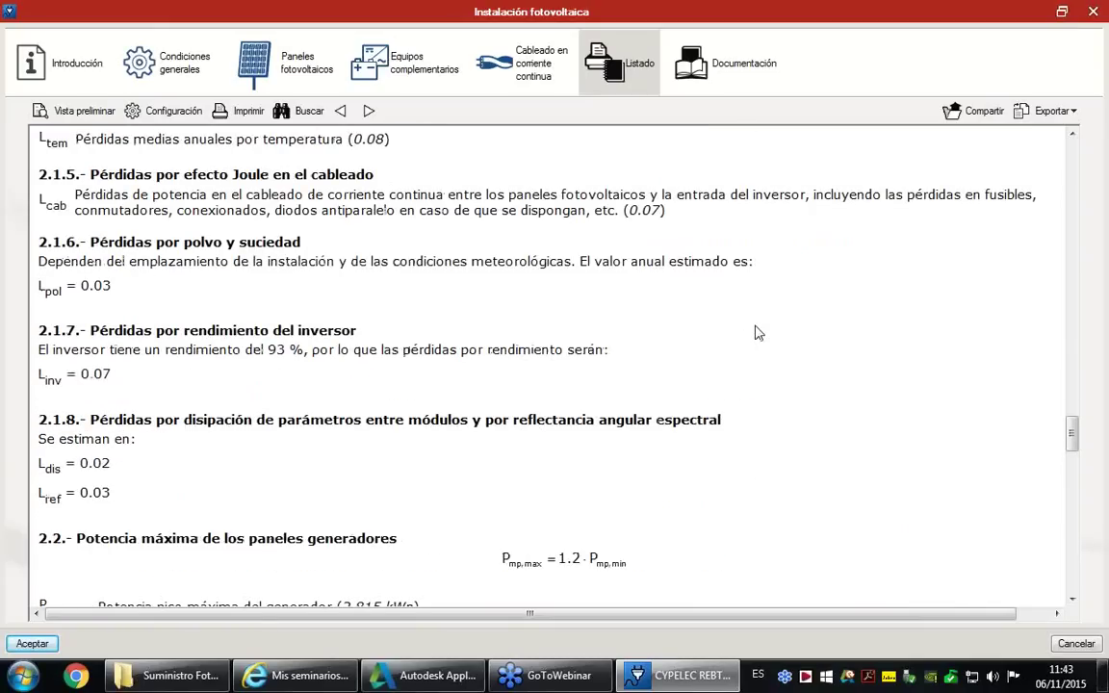
scroll(756, 332, "down", 1)
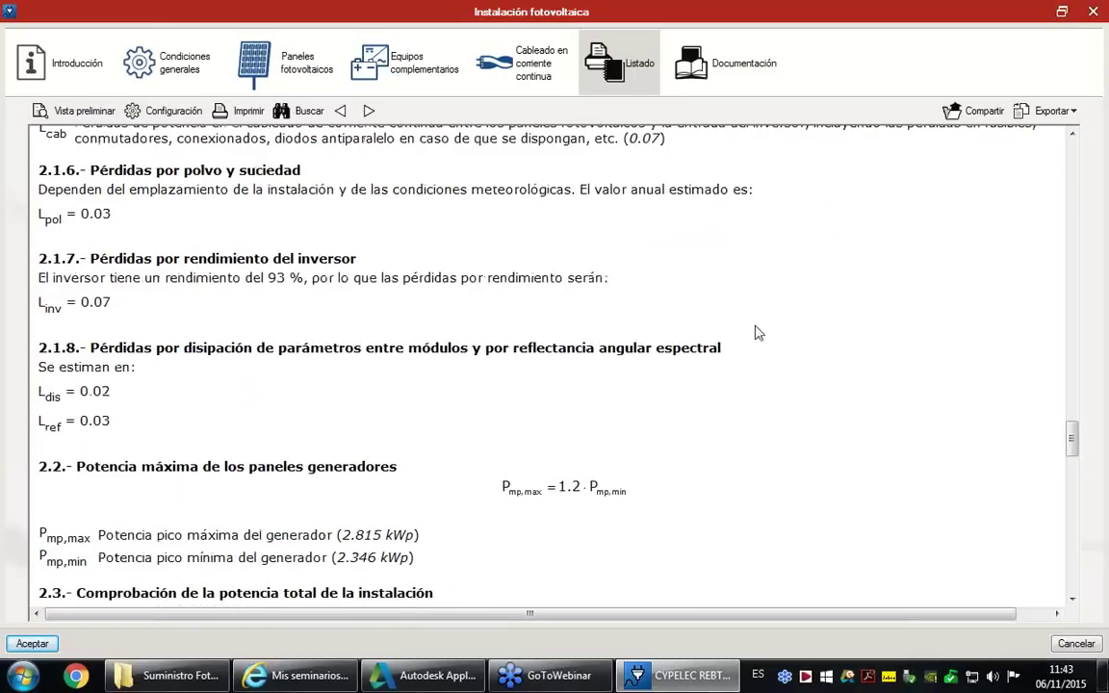
scroll(756, 332, "down", 1)
scroll(756, 332, "down", 1)
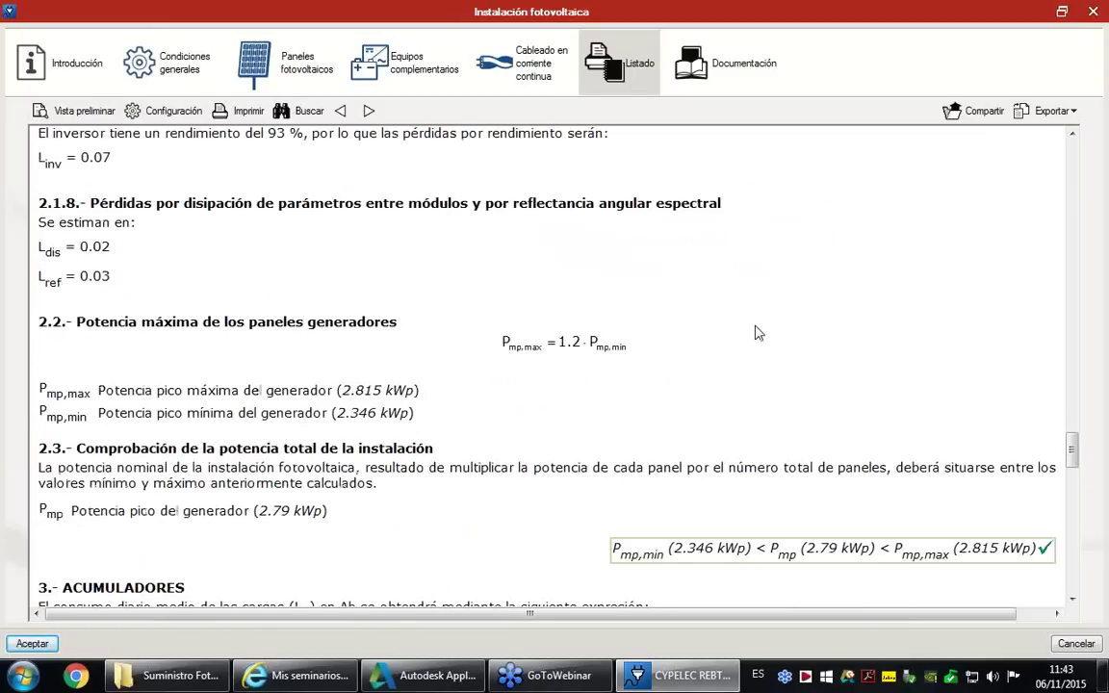
scroll(756, 333, "down", 1)
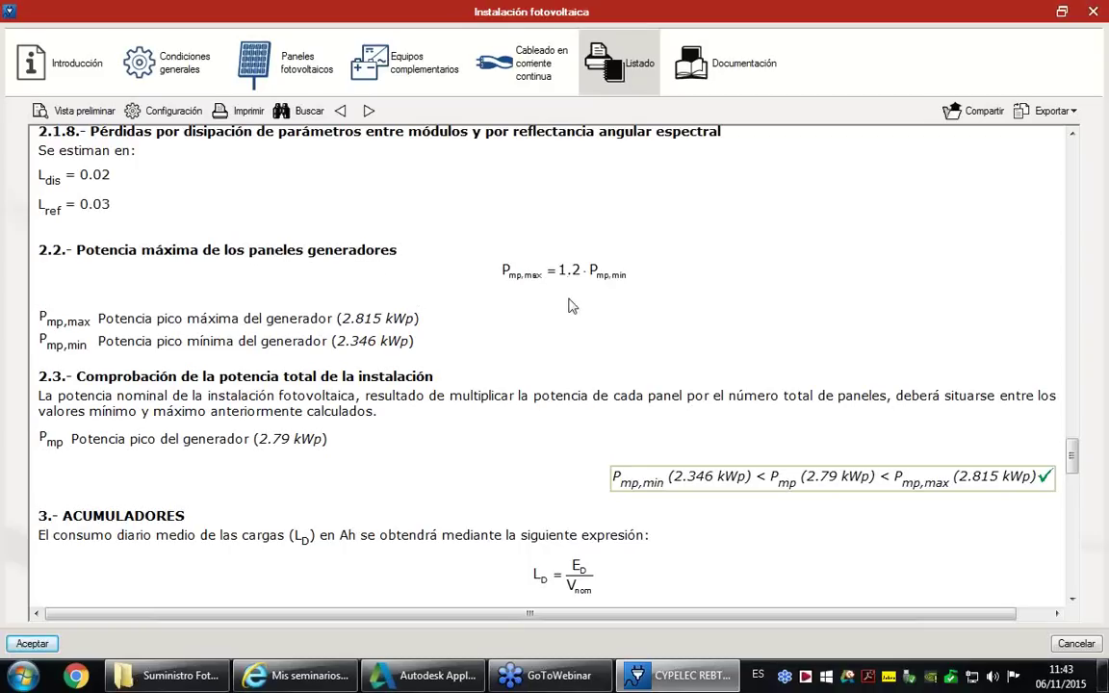
scroll(616, 306, "down", 1)
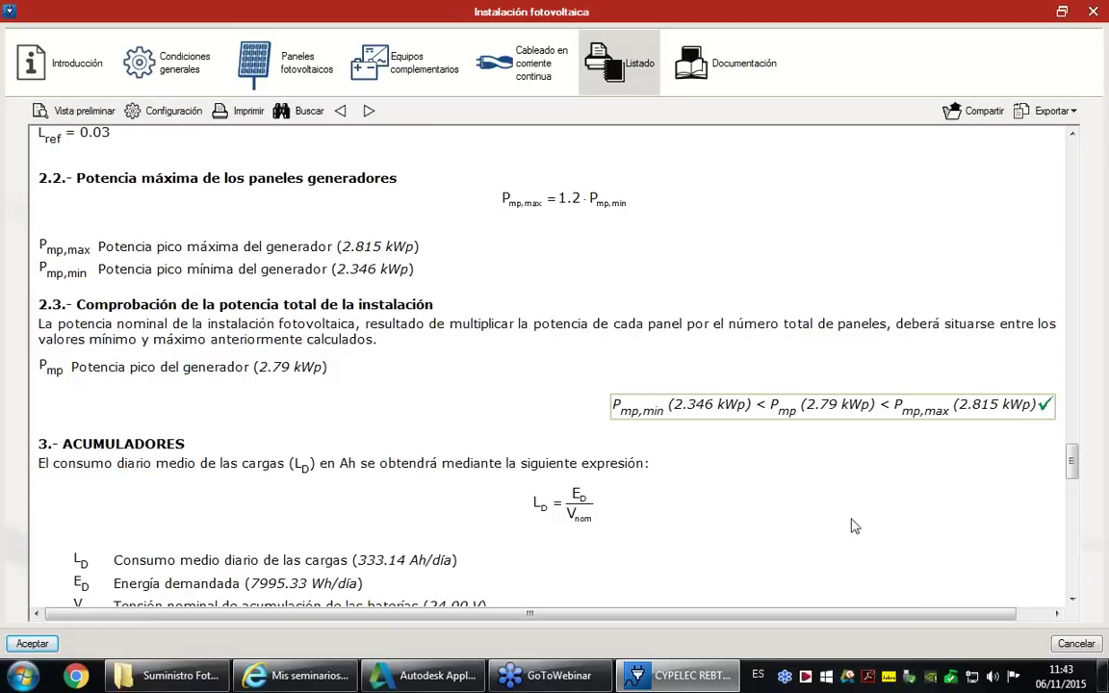
scroll(853, 526, "down", 1)
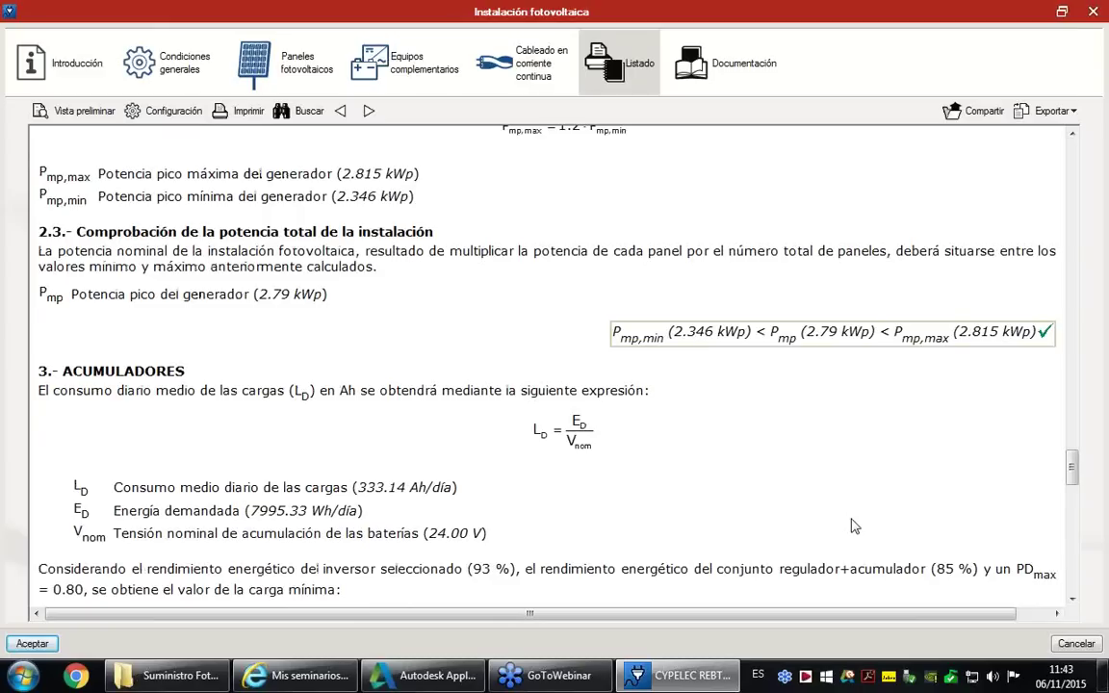
scroll(853, 526, "down", 1)
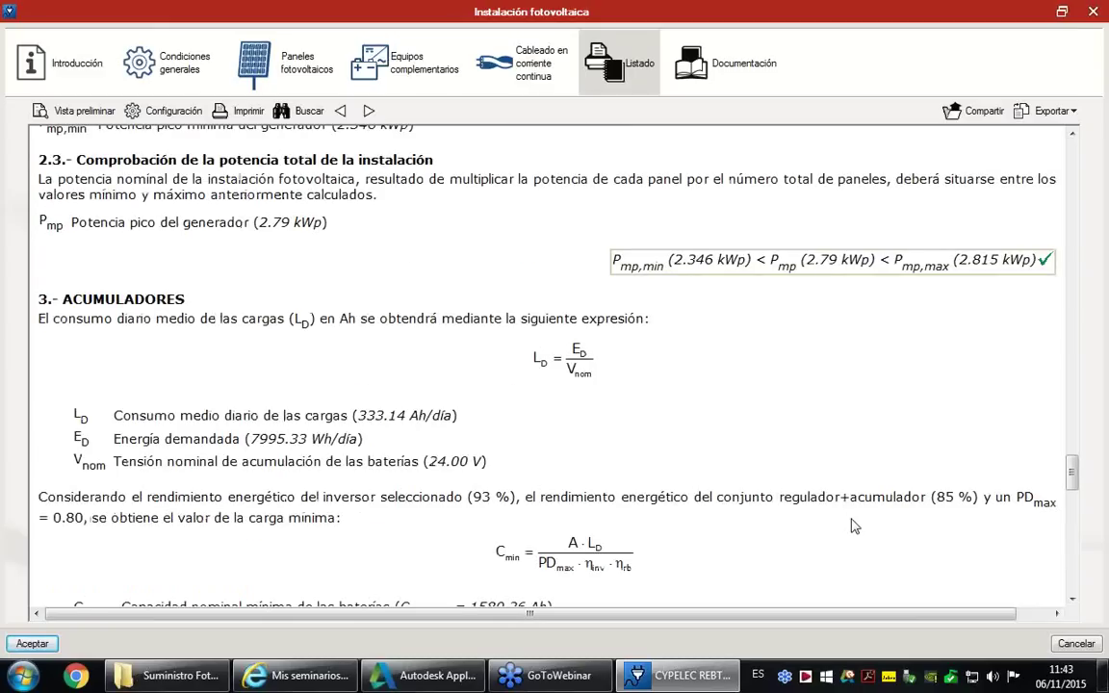
scroll(854, 526, "down", 1)
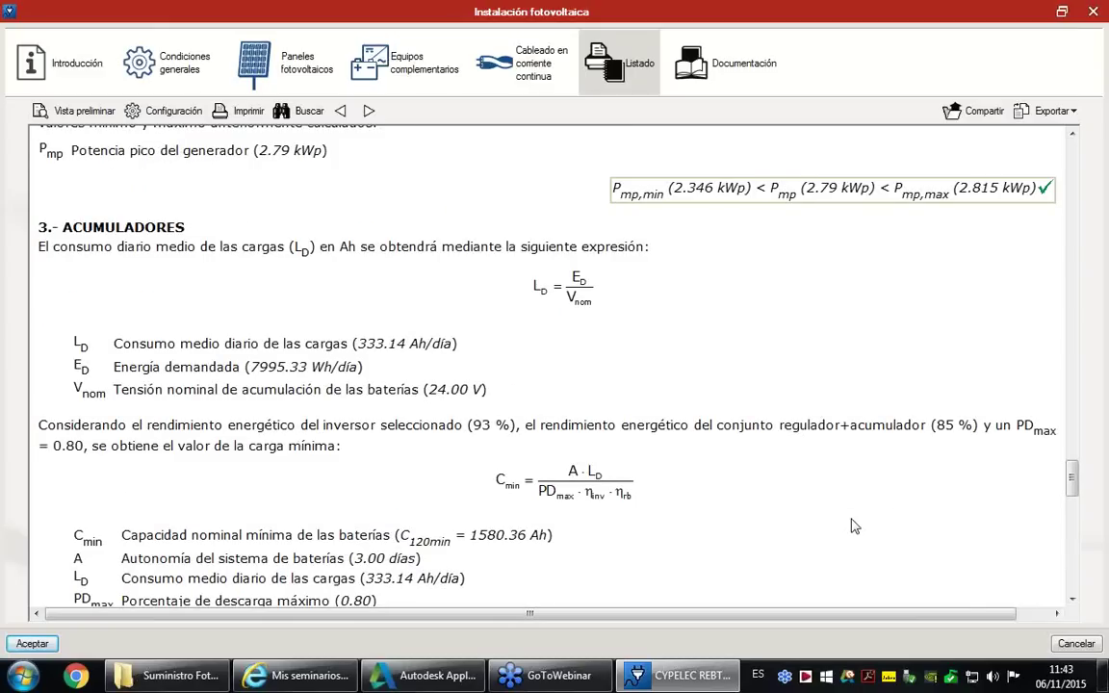
scroll(853, 526, "down", 1)
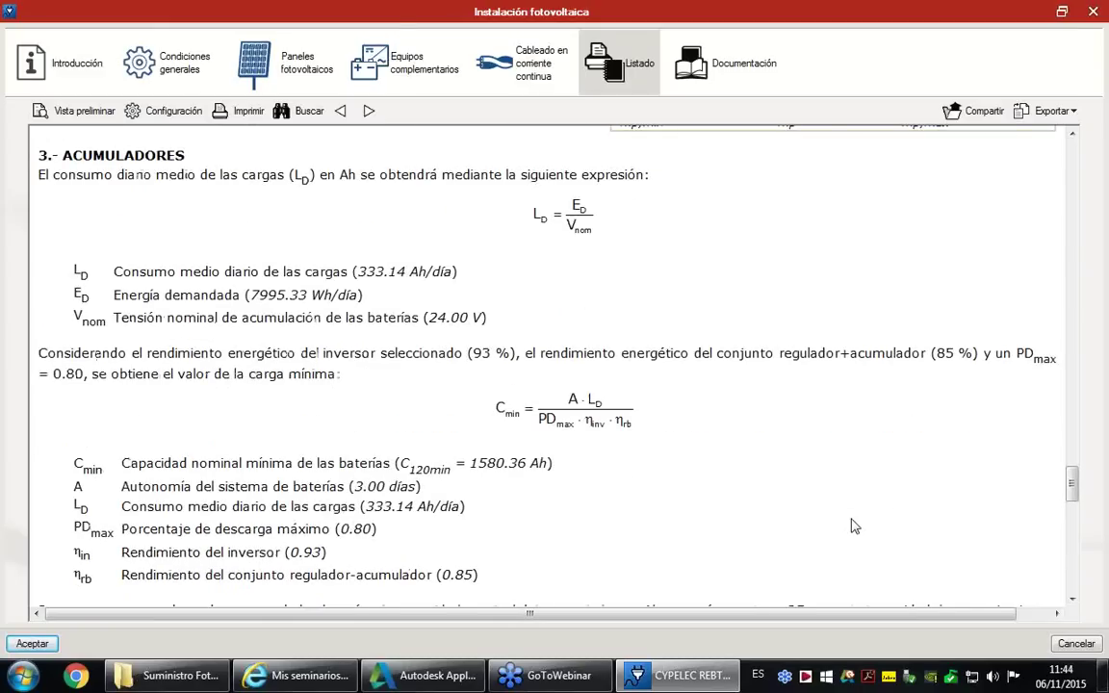
scroll(853, 526, "down", 1)
scroll(853, 526, "down", 1)
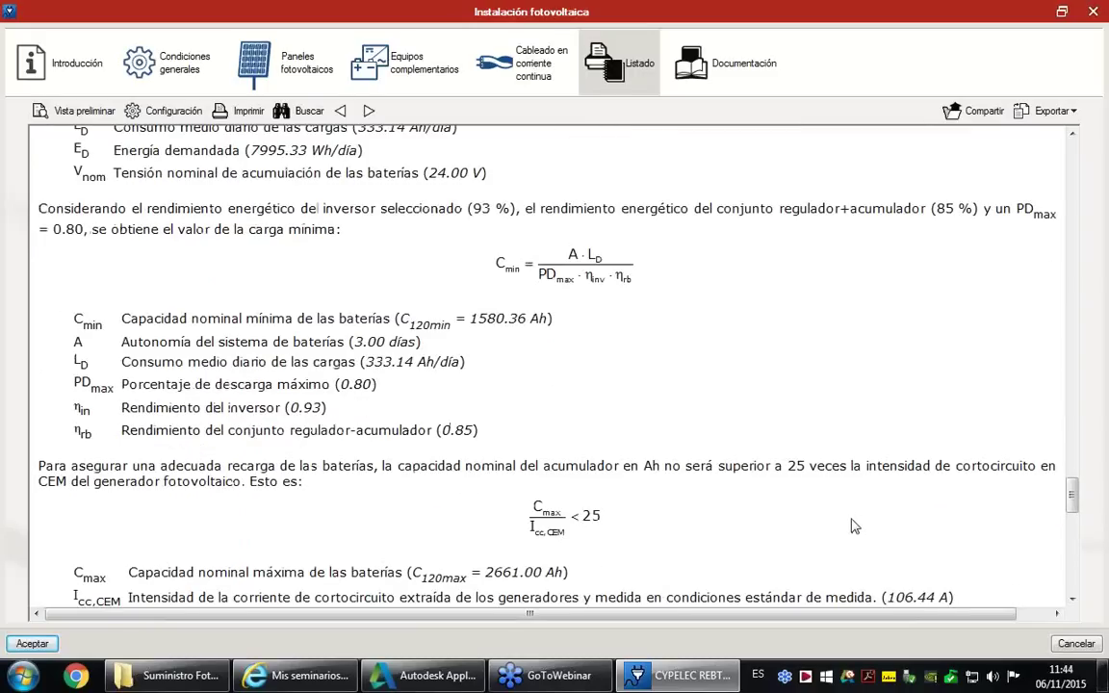
Examine the report's maximum battery capacity calculation and the checks of autonomy, panel voltage and nominal accumulator capacity
scroll(854, 526, "down", 1)
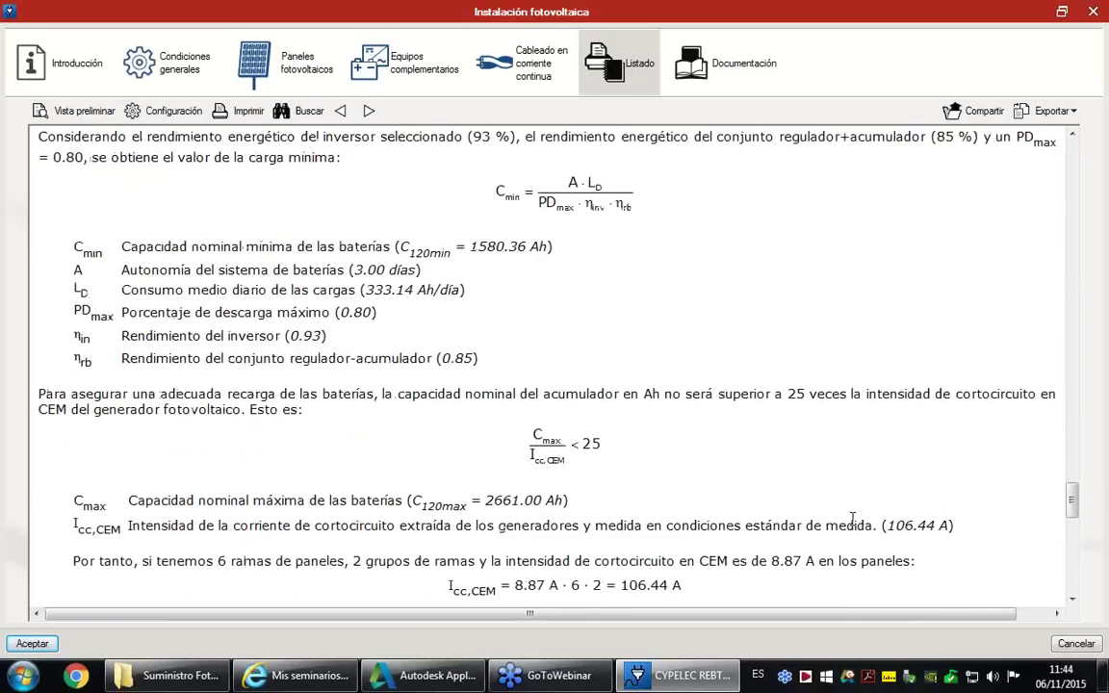
scroll(853, 520, "down", 1)
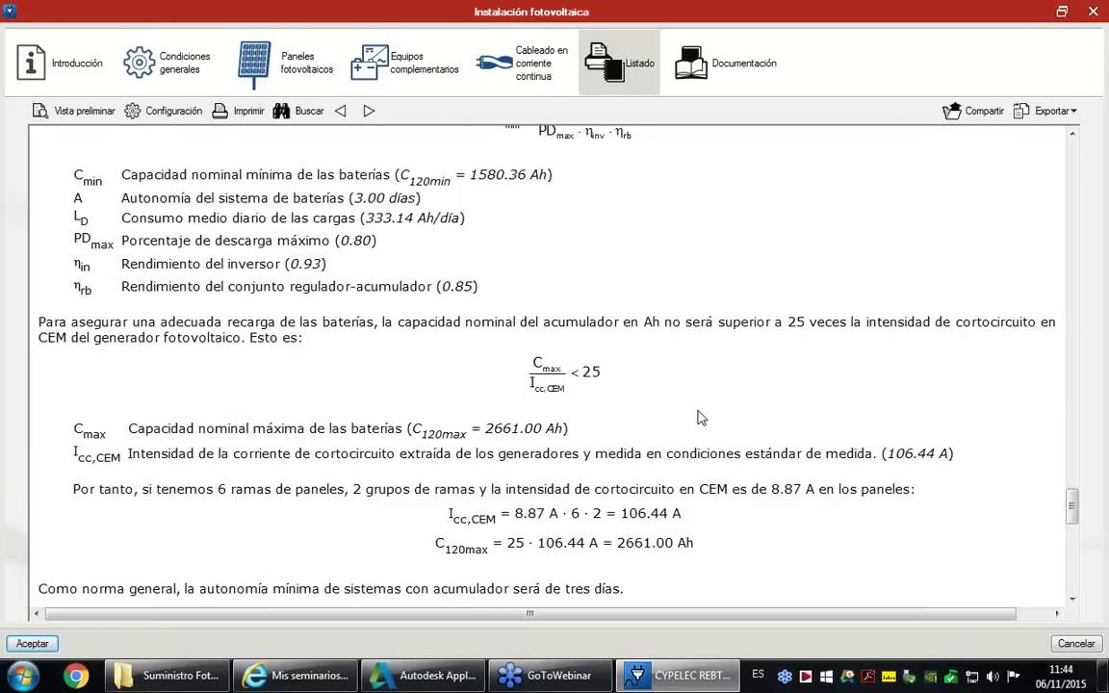
scroll(700, 417, "down", 1)
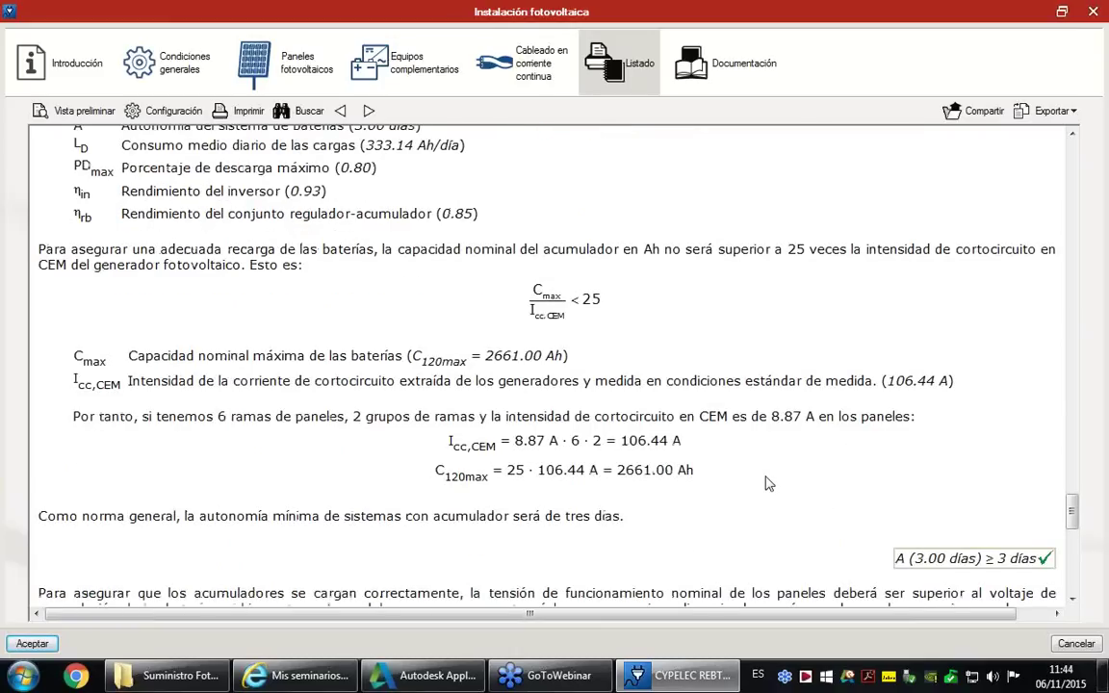
scroll(768, 484, "down", 2)
scroll(768, 483, "up", 5)
scroll(768, 483, "down", 3)
scroll(768, 484, "down", 1)
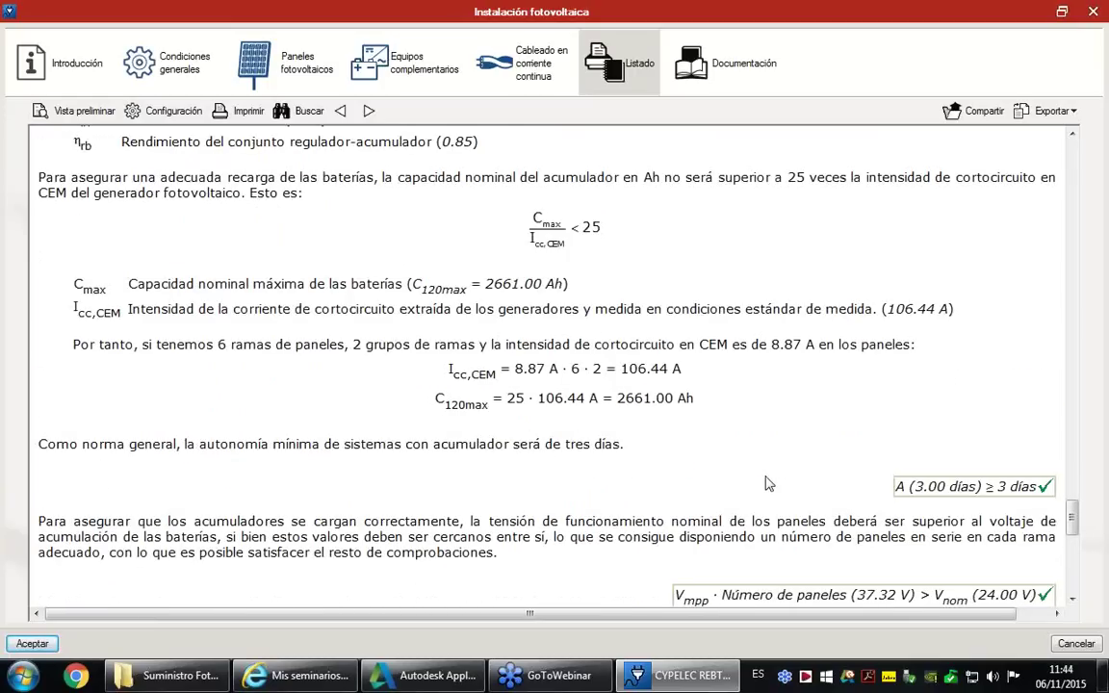
scroll(768, 483, "down", 1)
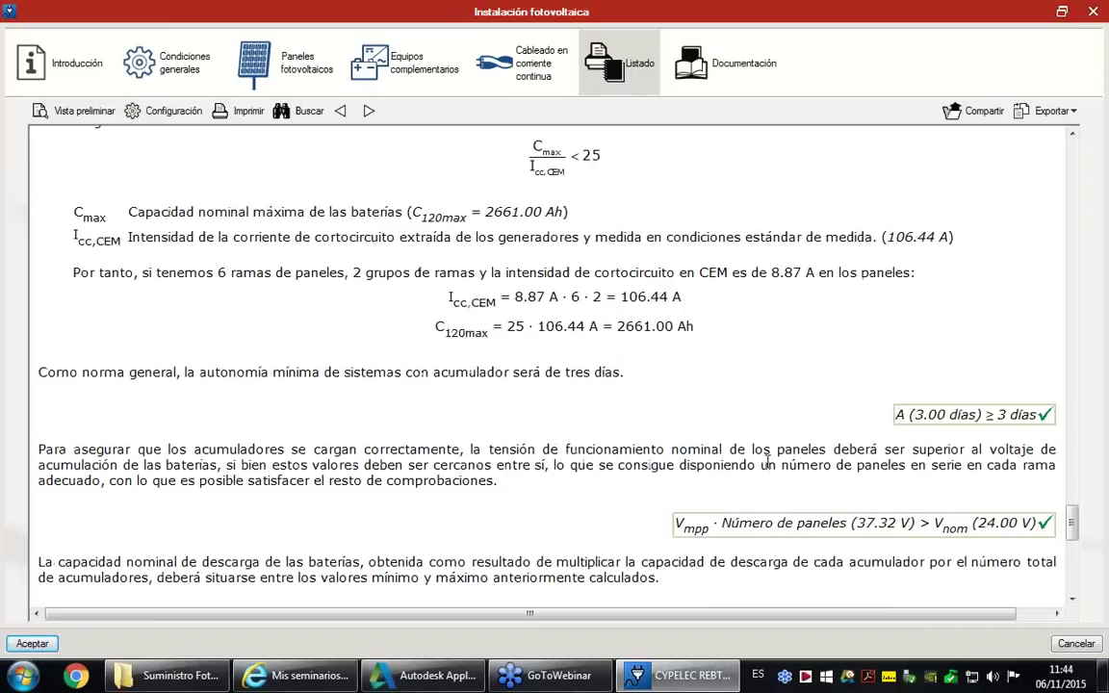
scroll(767, 464, "down", 1)
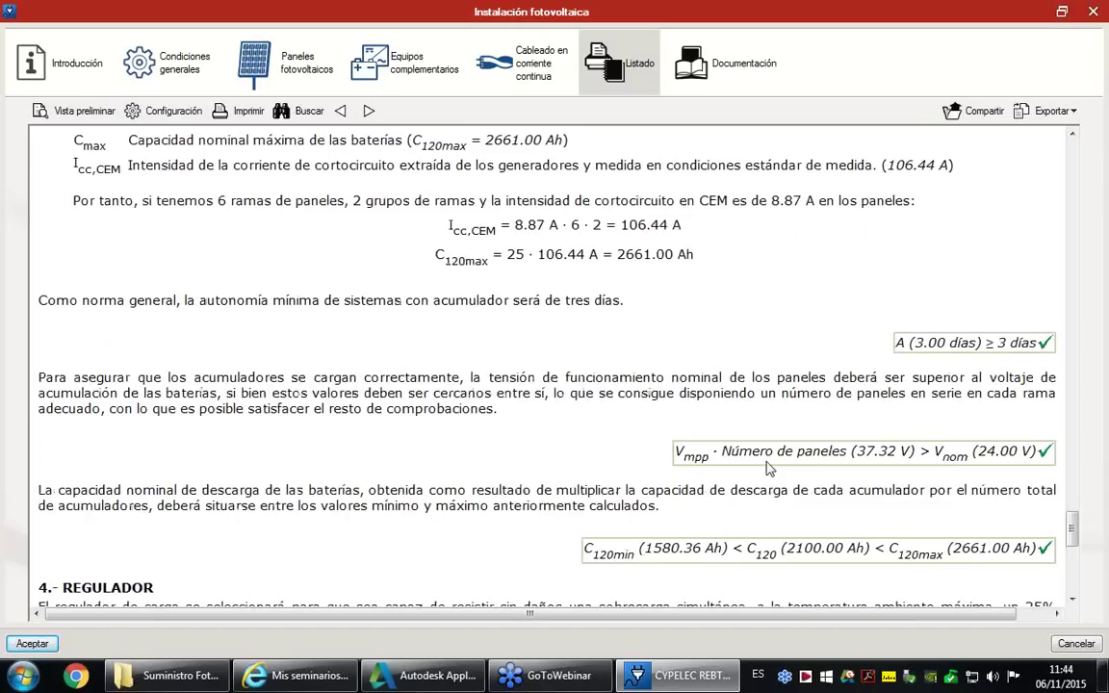
scroll(767, 466, "down", 1)
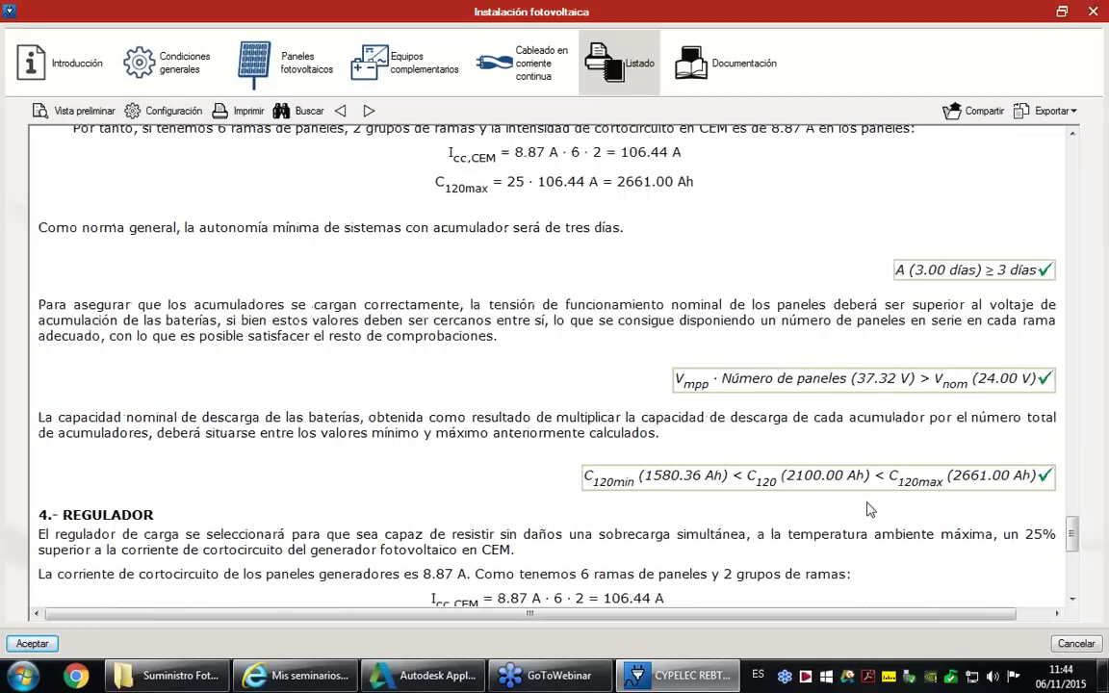
Examine the report's charge regulator current checks and the minimum inverter power check
scroll(870, 509, "down", 1)
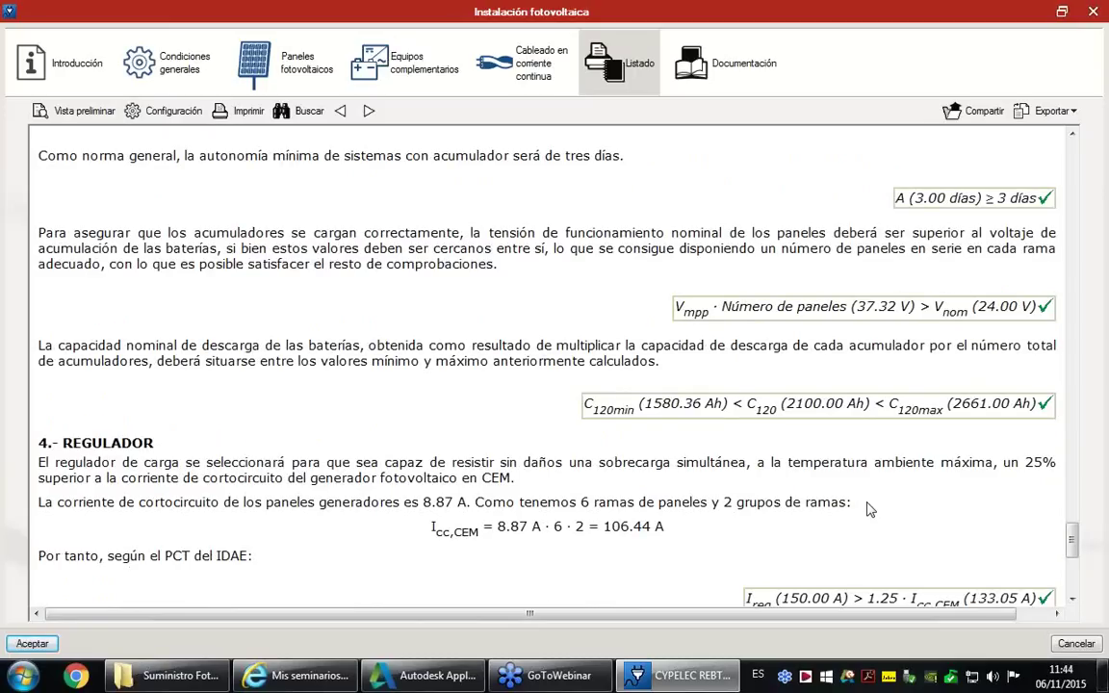
scroll(869, 509, "down", 1)
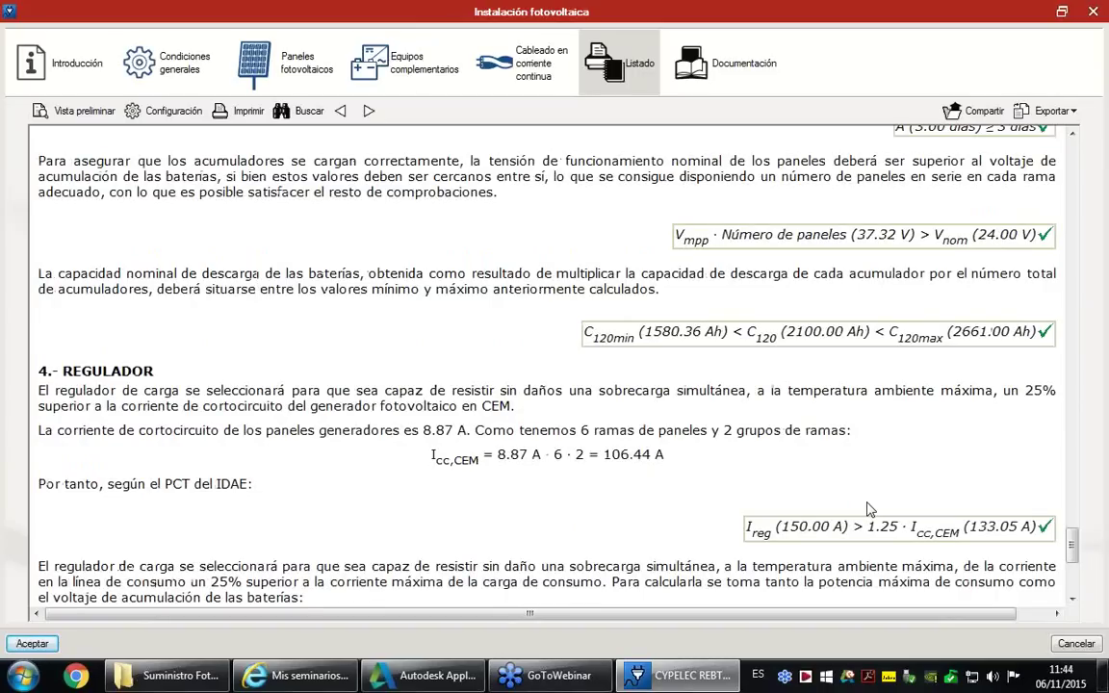
scroll(870, 510, "down", 1)
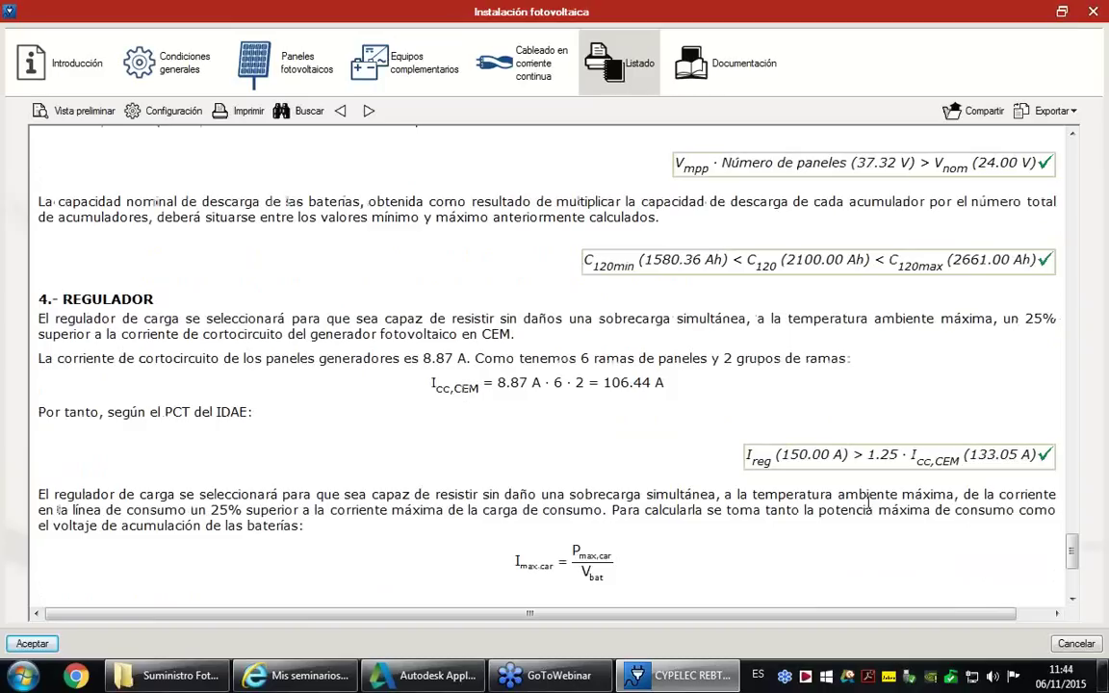
scroll(870, 509, "down", 1)
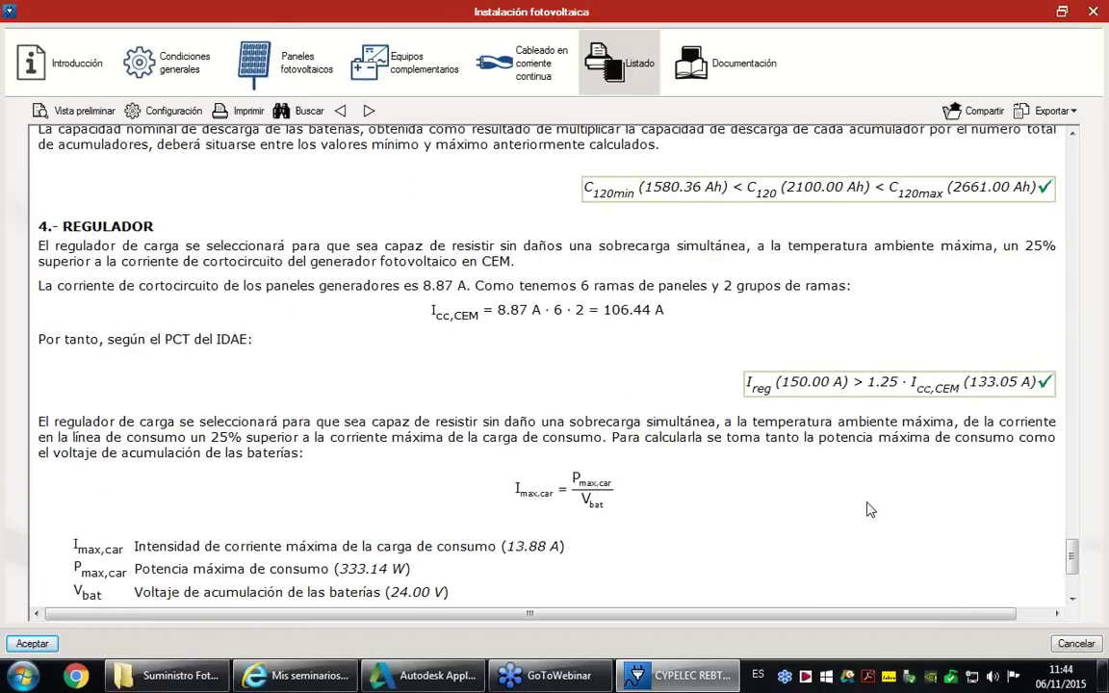
scroll(869, 509, "down", 1)
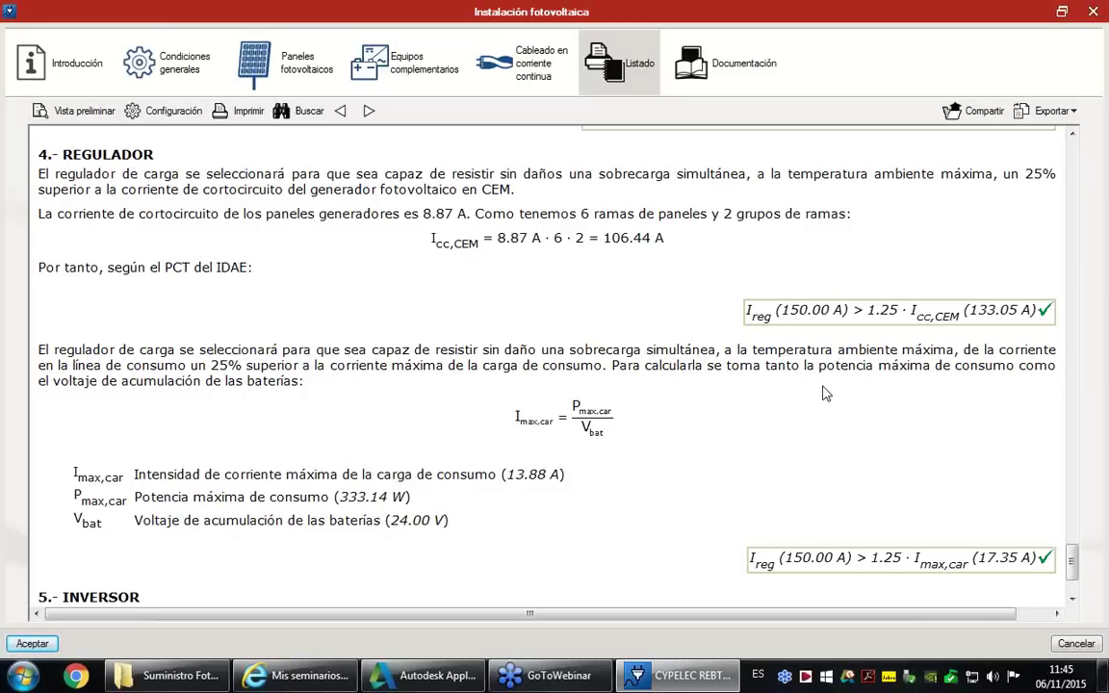
scroll(834, 417, "down", 2)
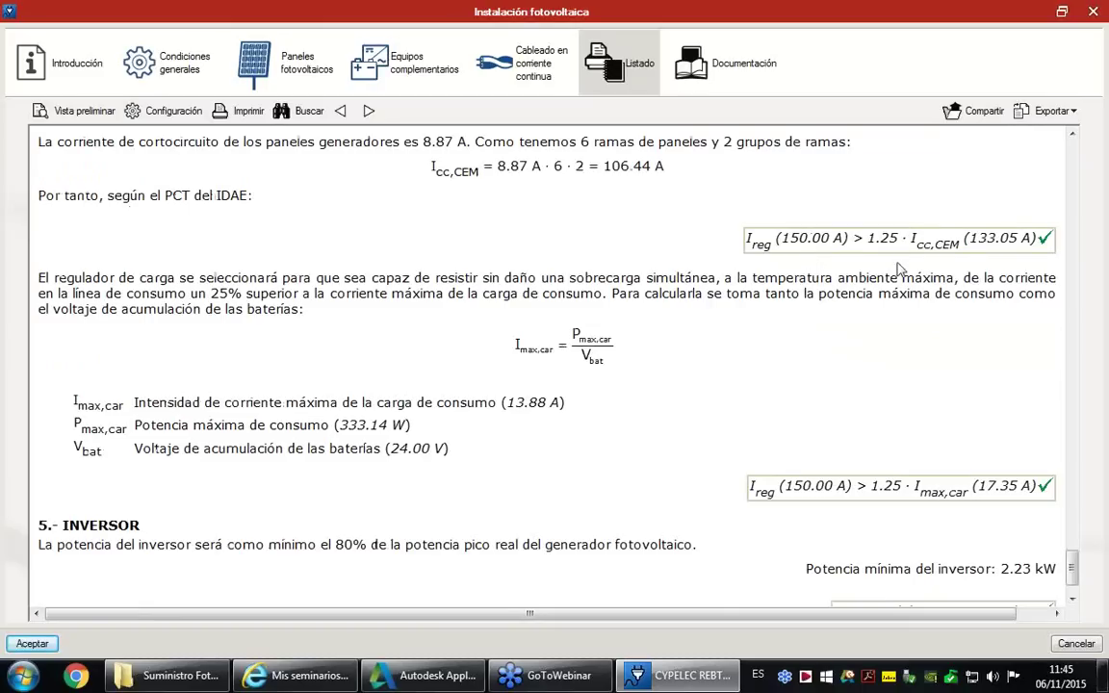
scroll(950, 315, "down", 1)
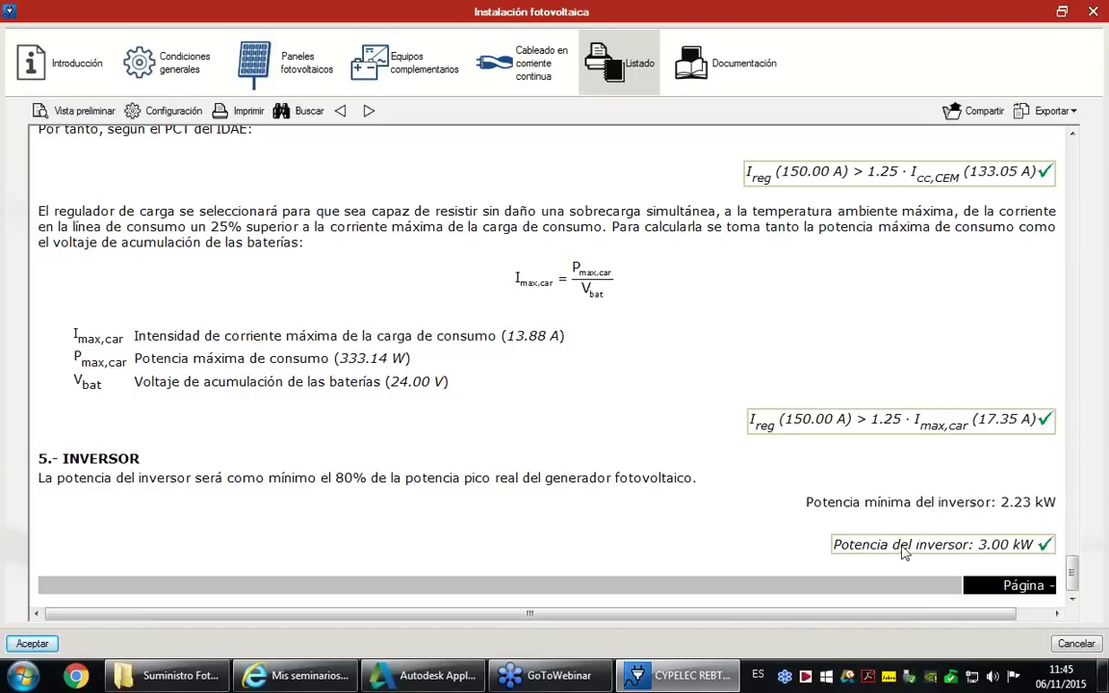
Open the installation's documentation and review the generator sizing, water pumping and final system sizing tables
left_click(729, 72)
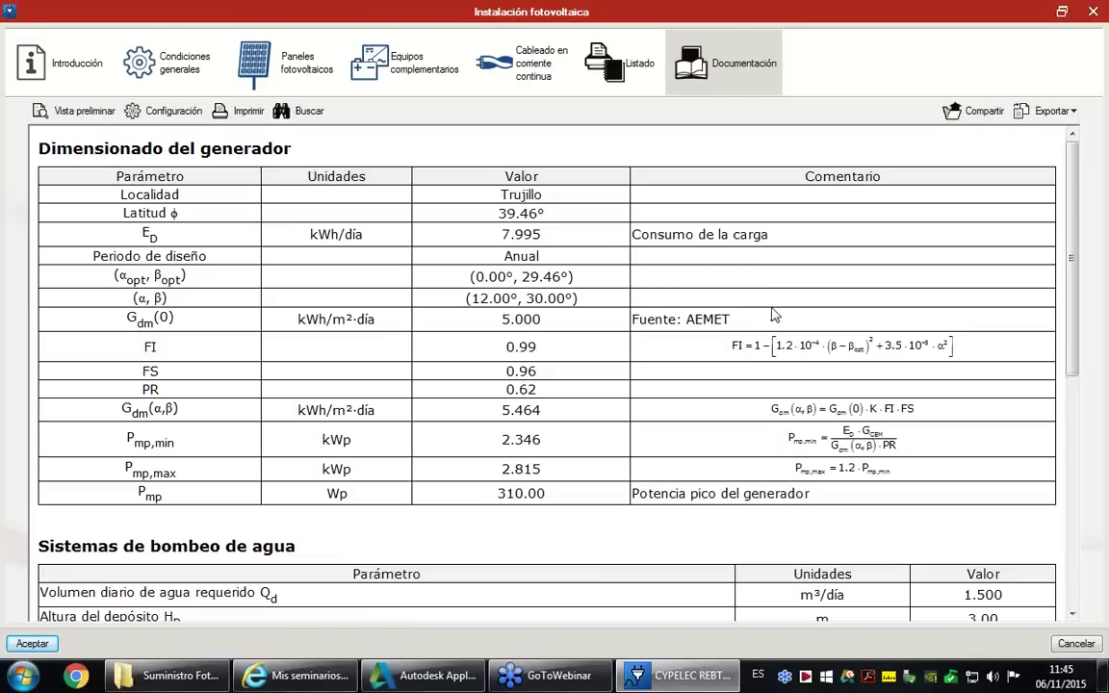
left_click_drag(1070, 267, 1080, 338)
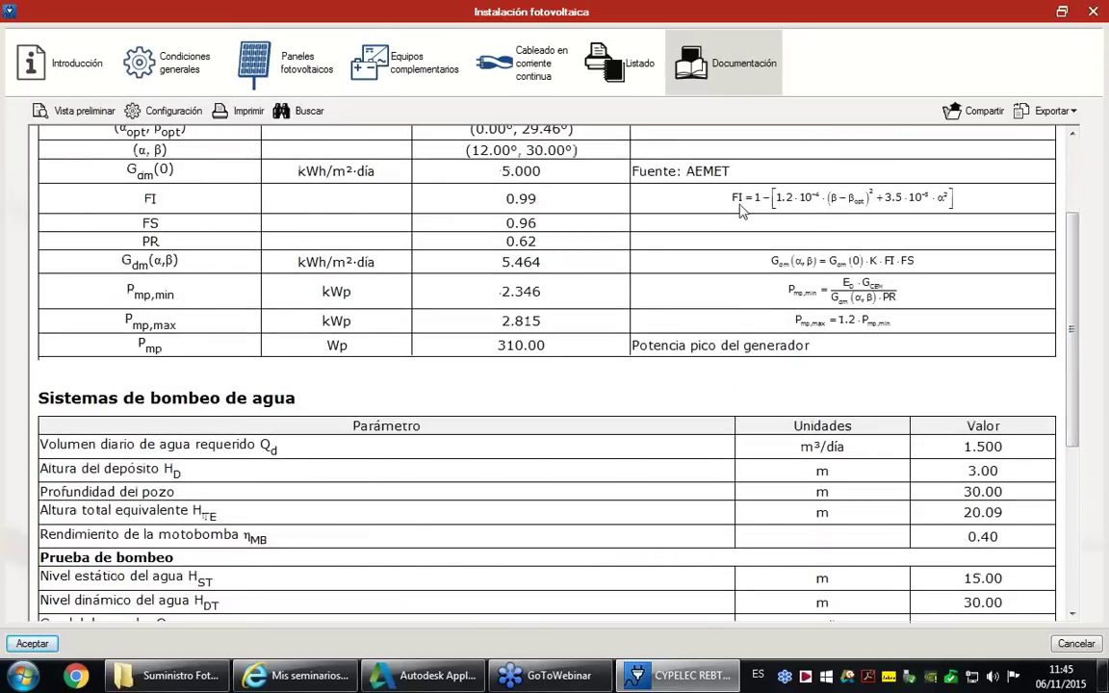
scroll(727, 231, "down", 3)
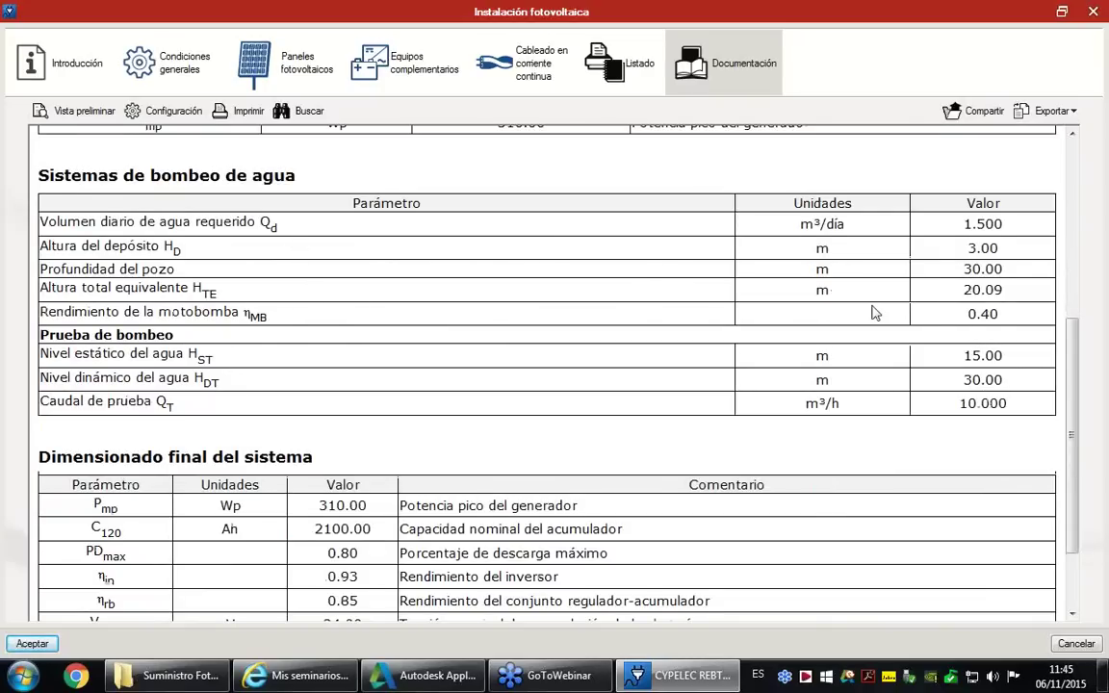
scroll(874, 313, "down", 2)
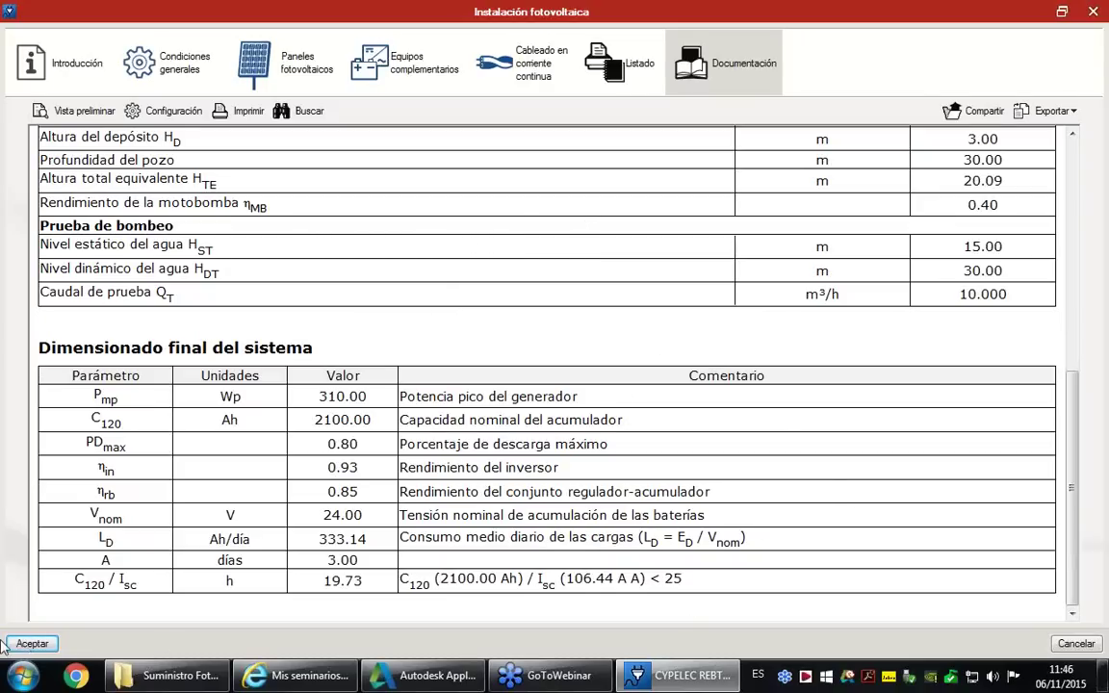
Accept the photovoltaic installation and apply it as the project's supply in the single-line diagram
left_click(31, 643)
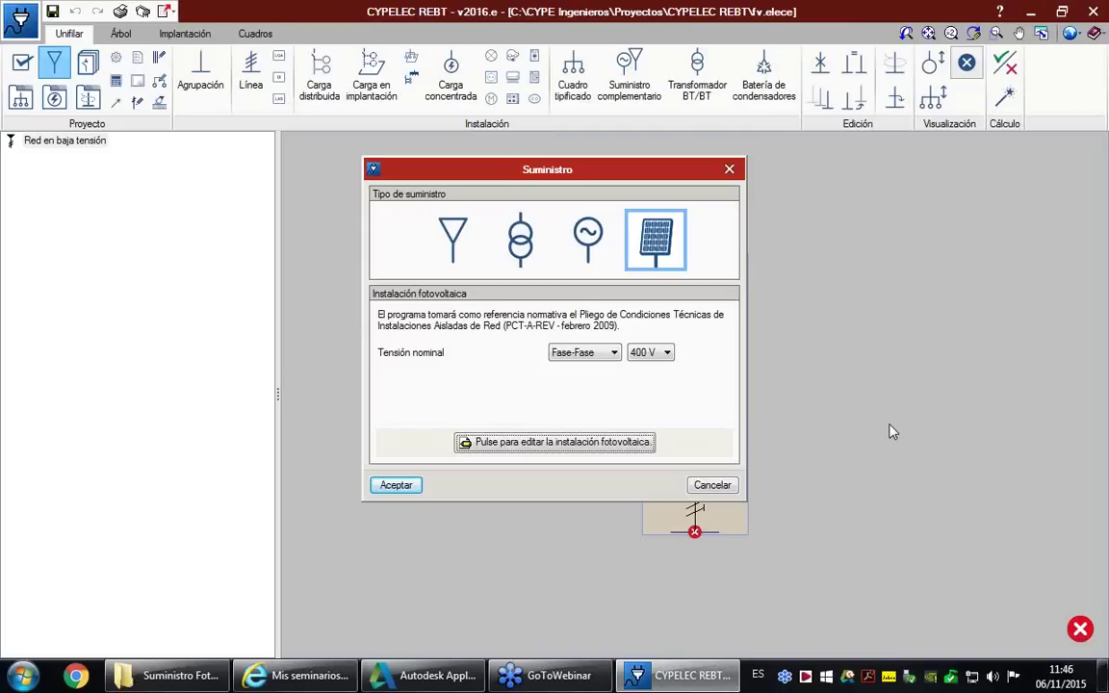
left_click(375, 487)
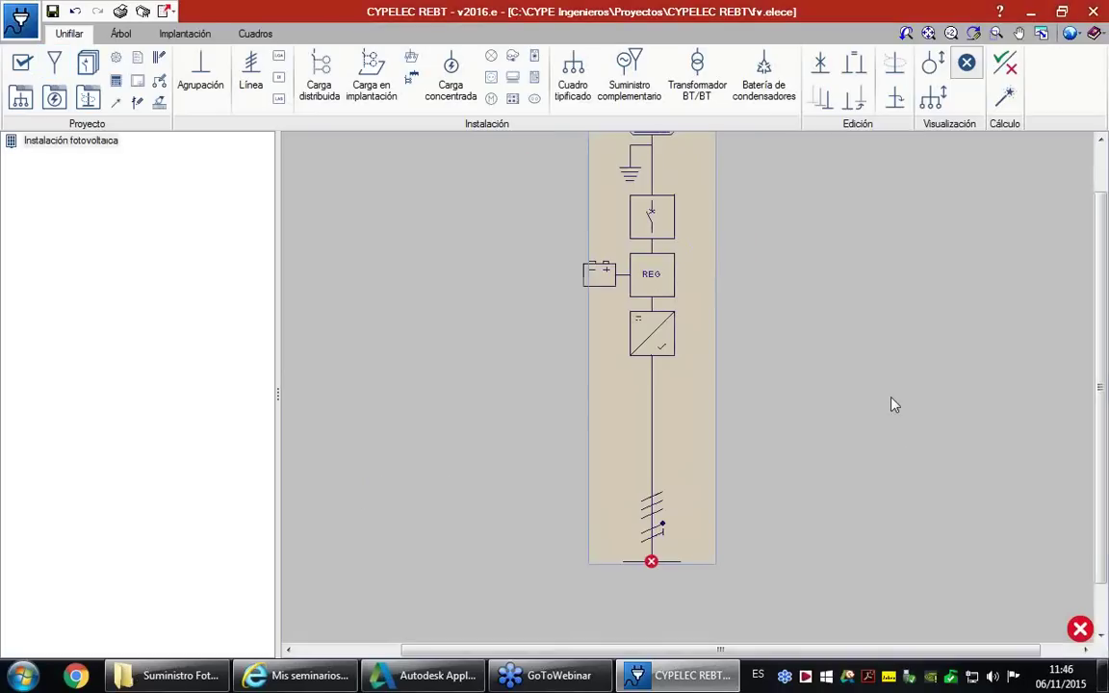
scroll(894, 405, "down", 2)
mouse_move(729, 191)
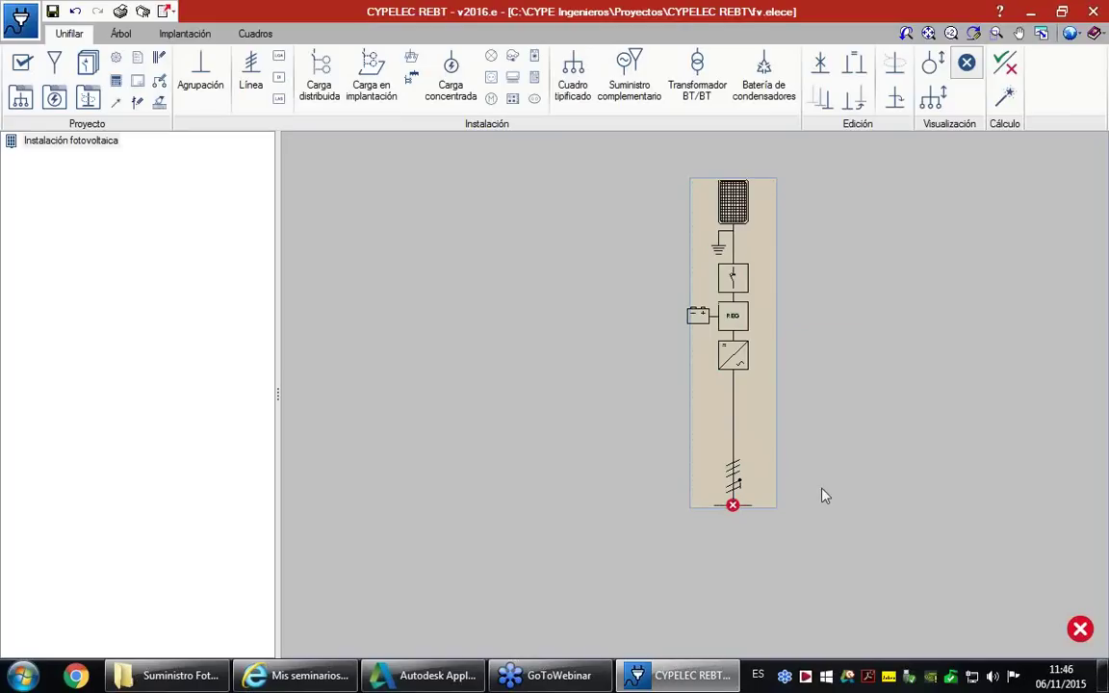
Run the installation check and inspect the supply line's cable and conduit properties without changing them
left_click(1004, 63)
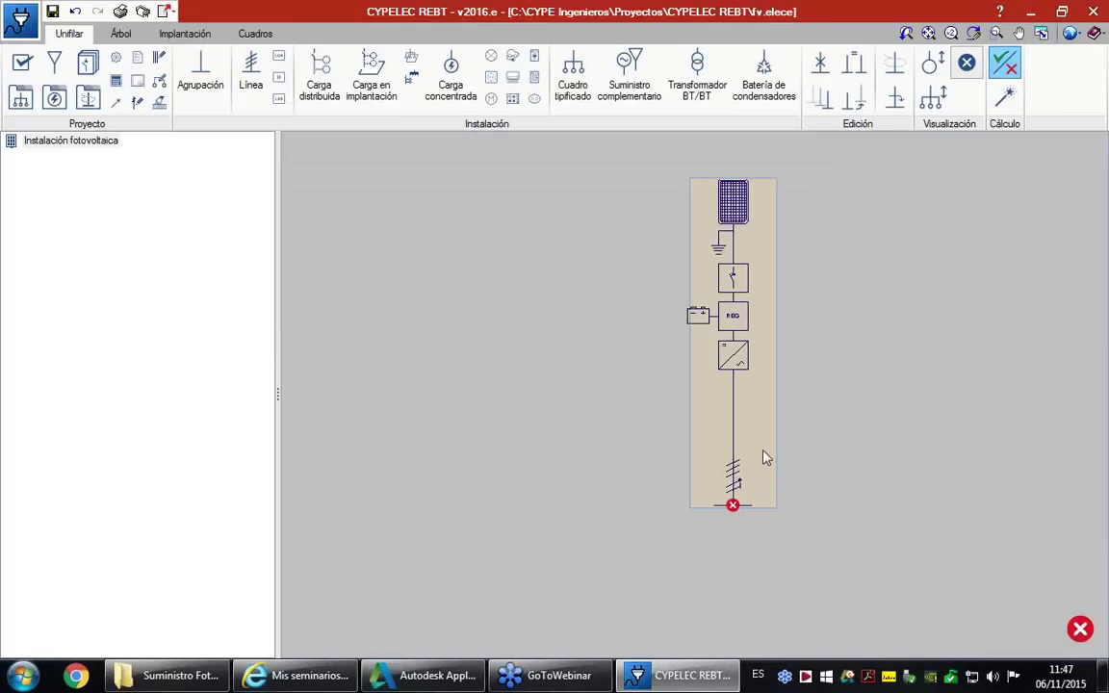
double_click(691, 422)
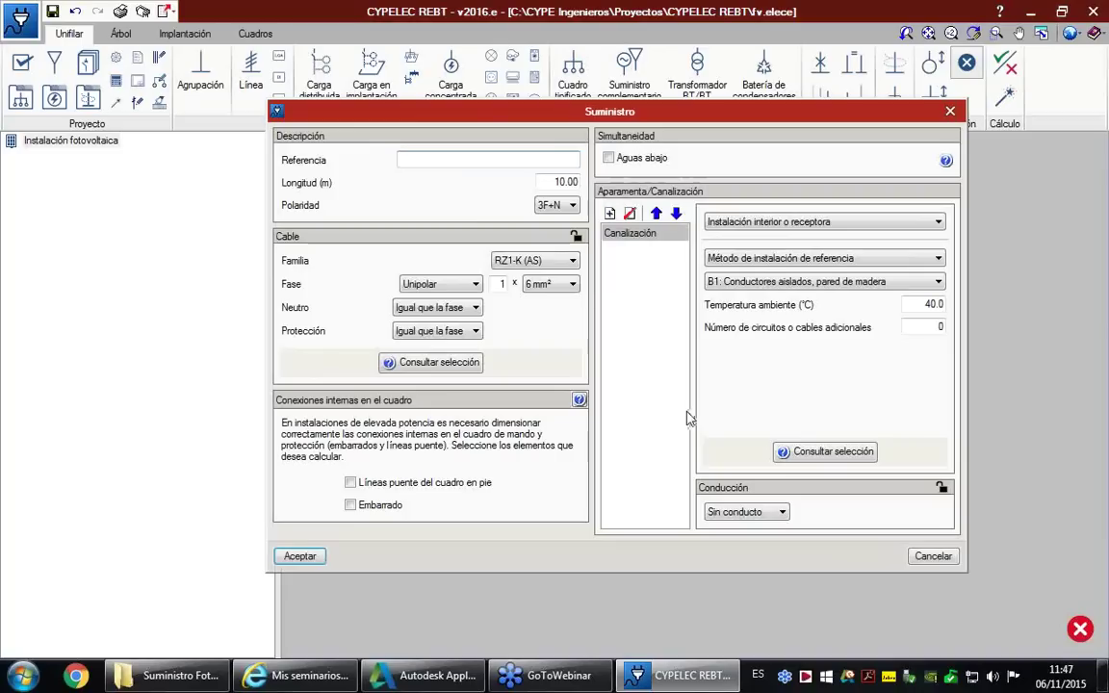
left_click(951, 113)
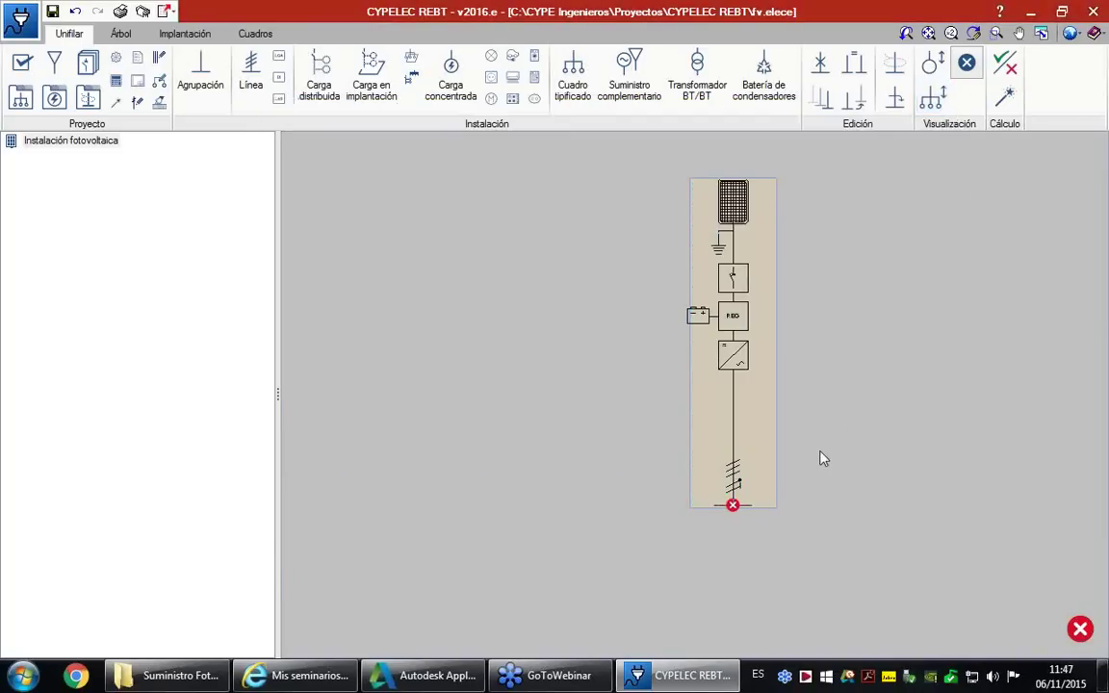
middle_click_drag(815, 413, 712, 381)
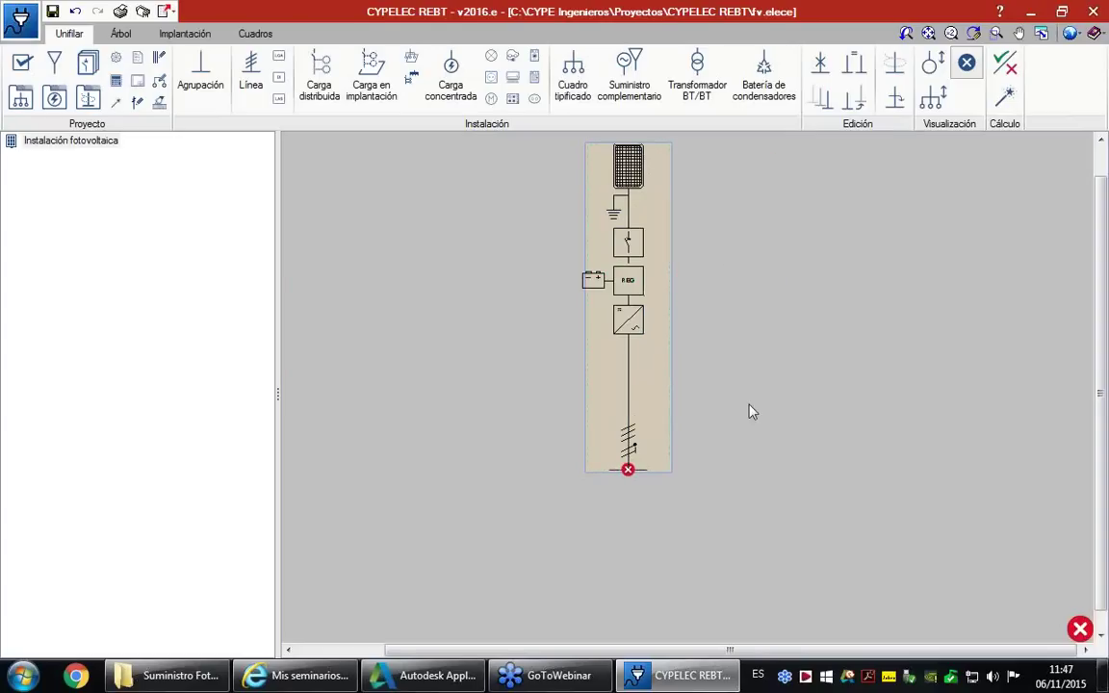
mouse_move(617, 397)
left_click(491, 60)
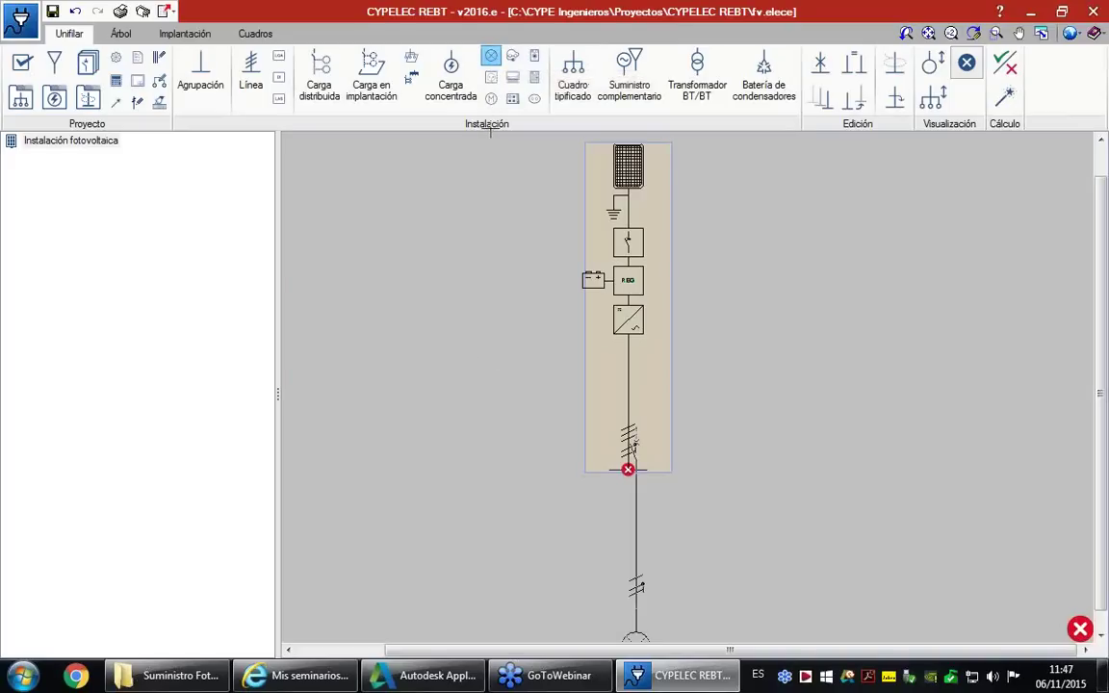
left_click(513, 446)
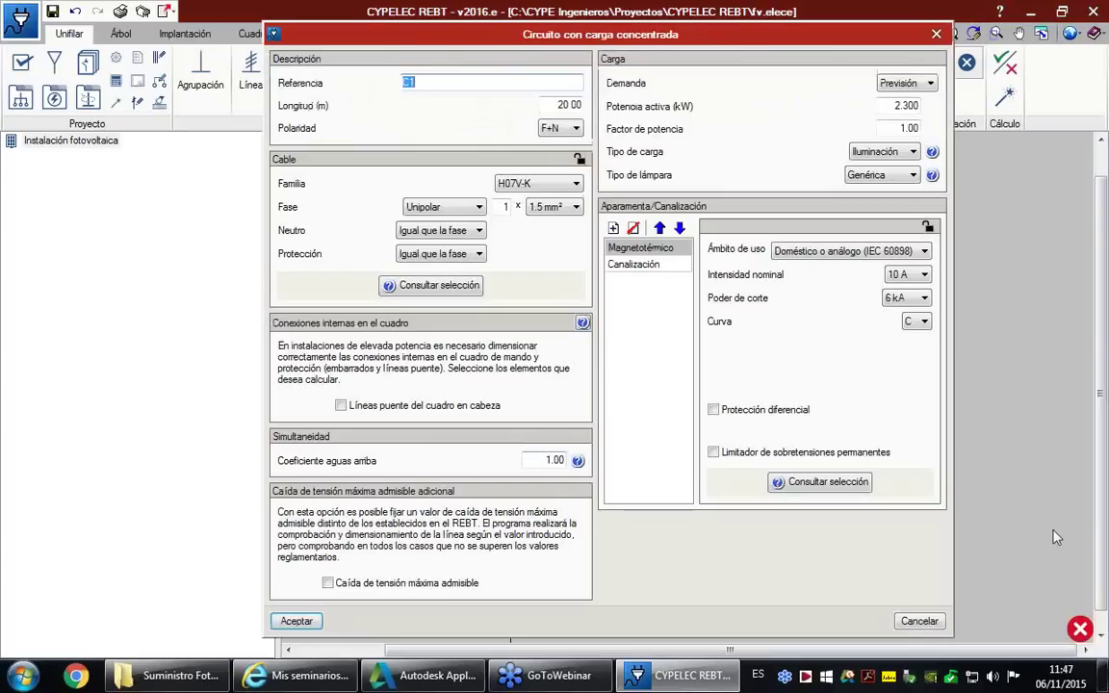
left_click(919, 621)
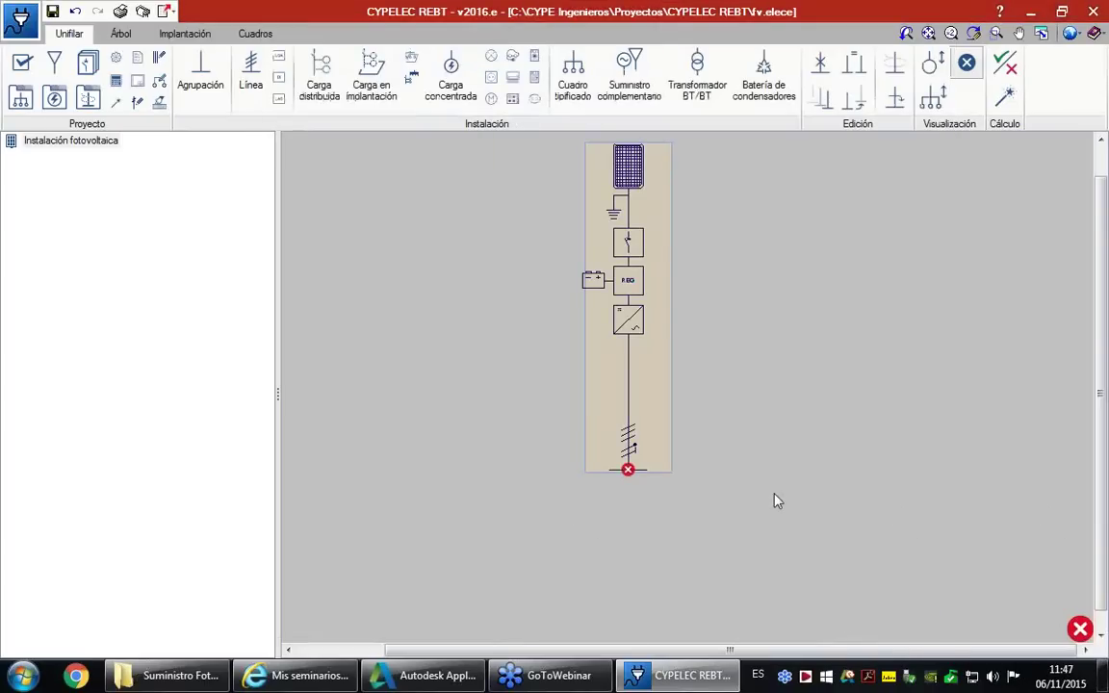
Insert an LGA line at the end of the photovoltaic supply and remove its fuse (Fusible)
left_click(279, 58)
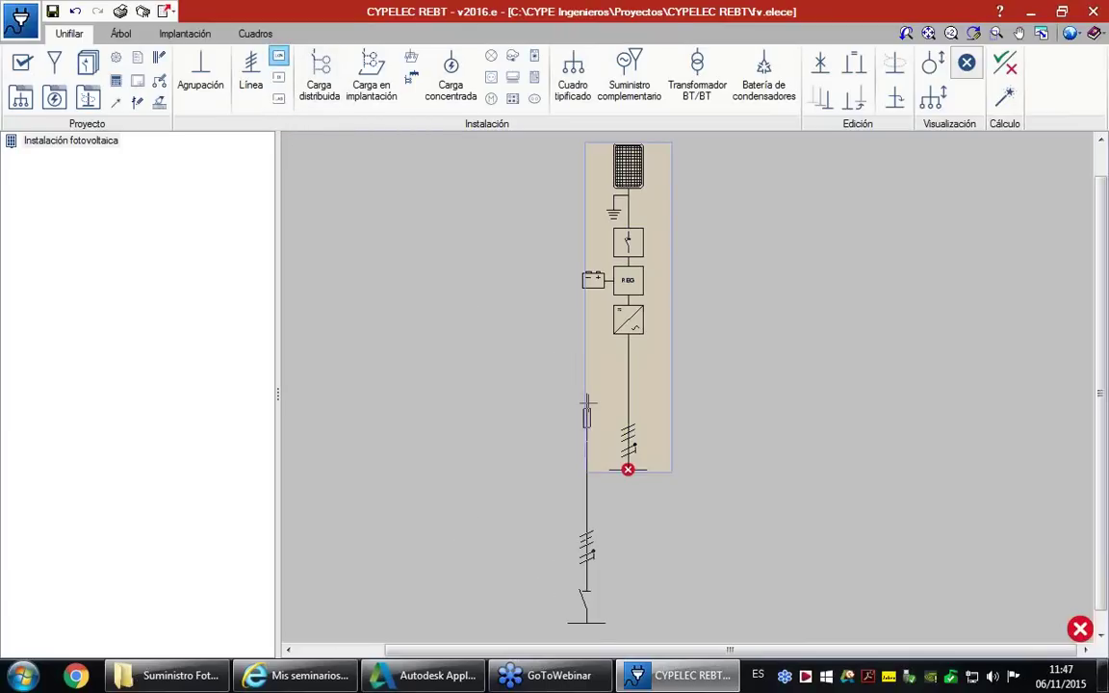
left_click(628, 469)
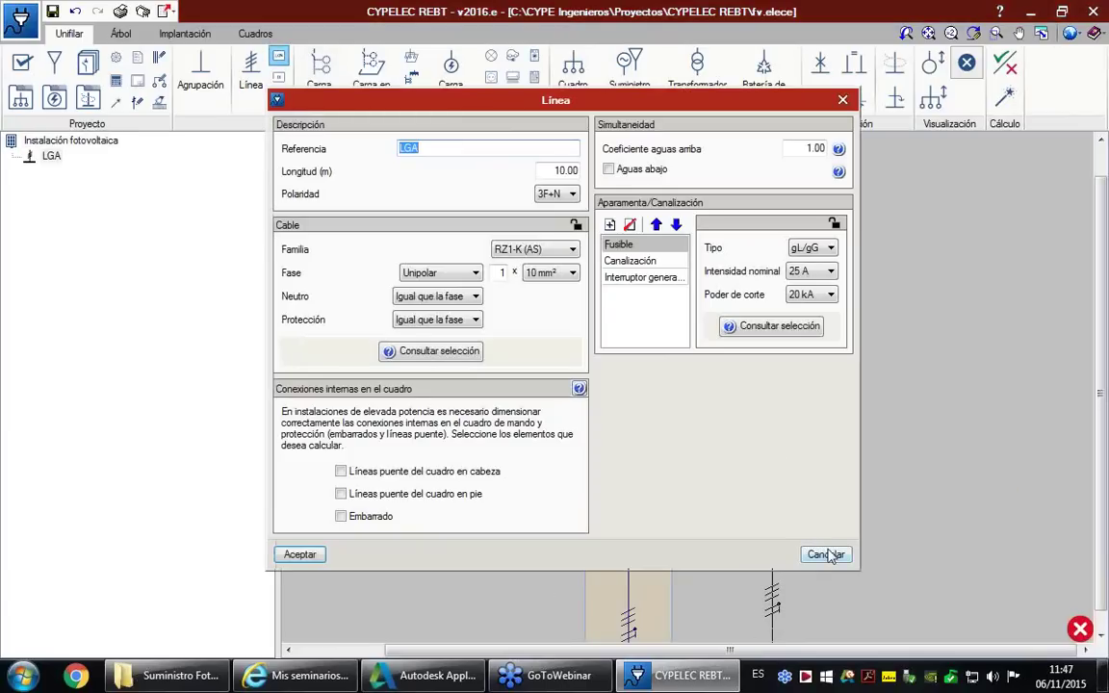
left_click(631, 243)
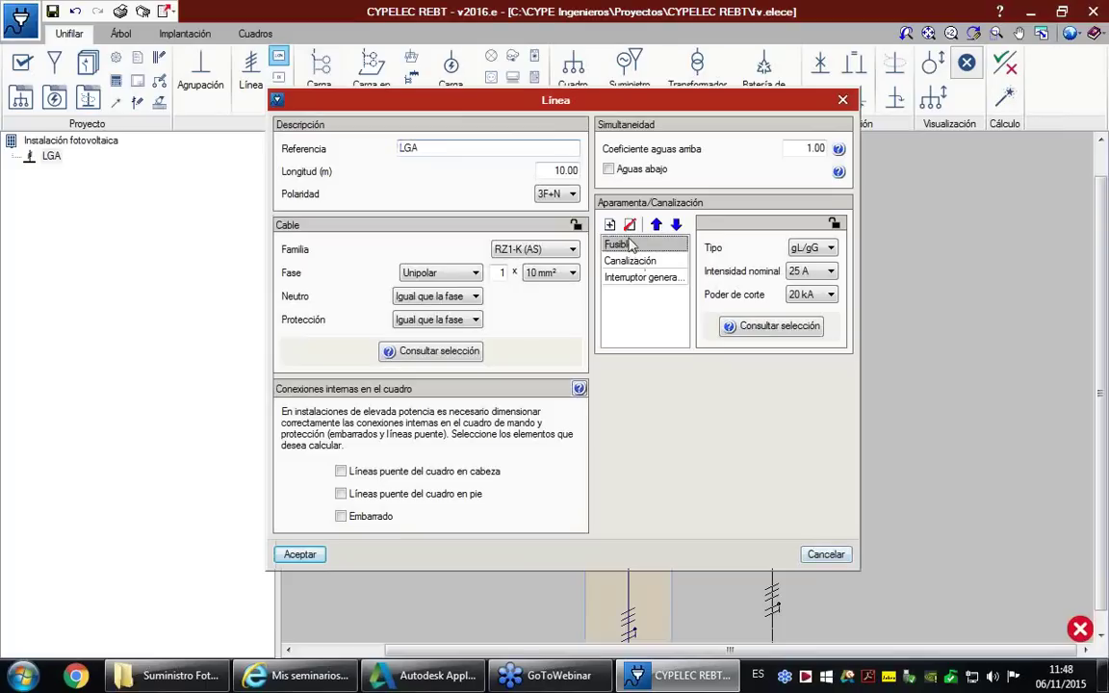
left_click(629, 224)
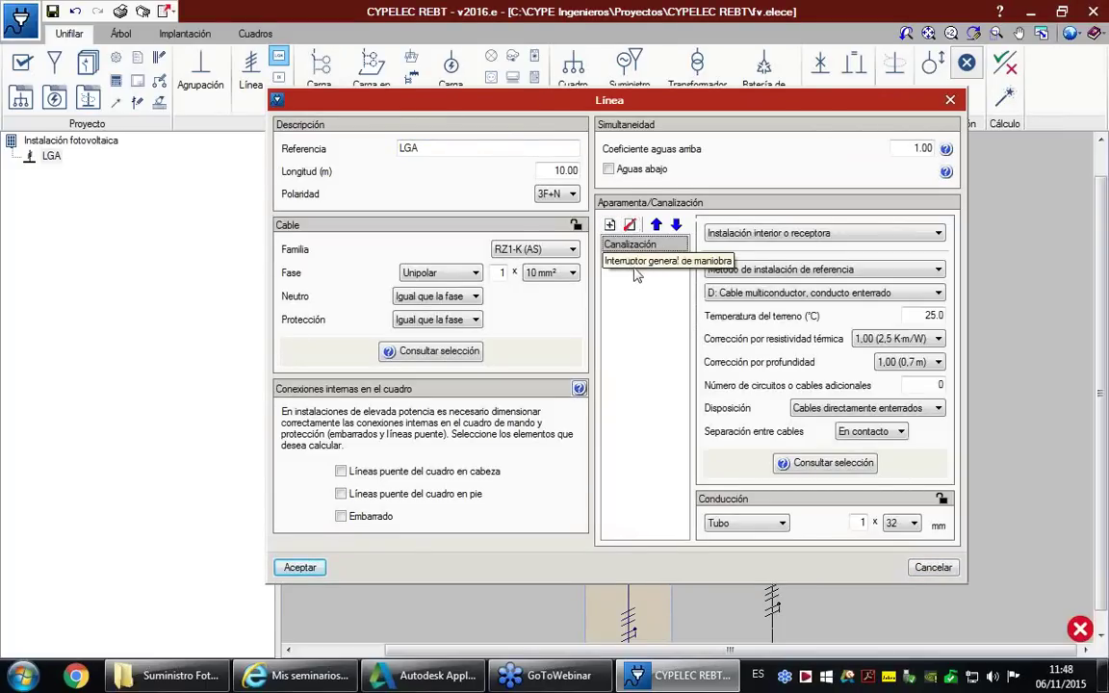
Add a circuit breaker (Magnetotérmico) and a residual-current device (Diferencial) after the general switch in the LGA line's switchgear, and accept
left_click(634, 266)
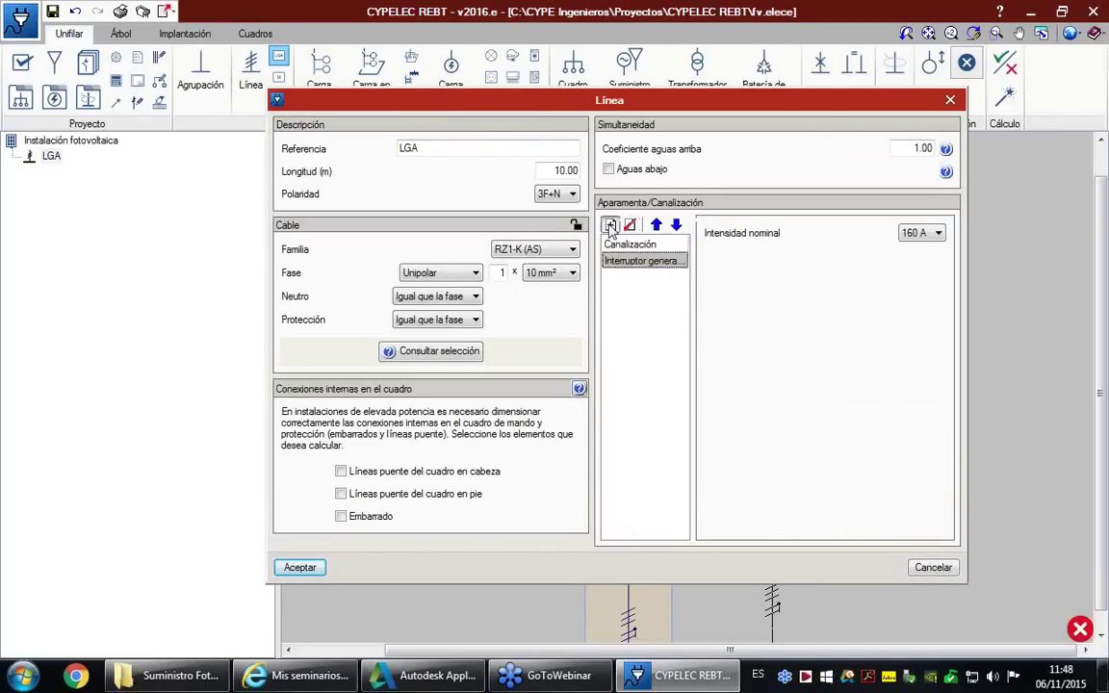
left_click(610, 223)
left_click(617, 227)
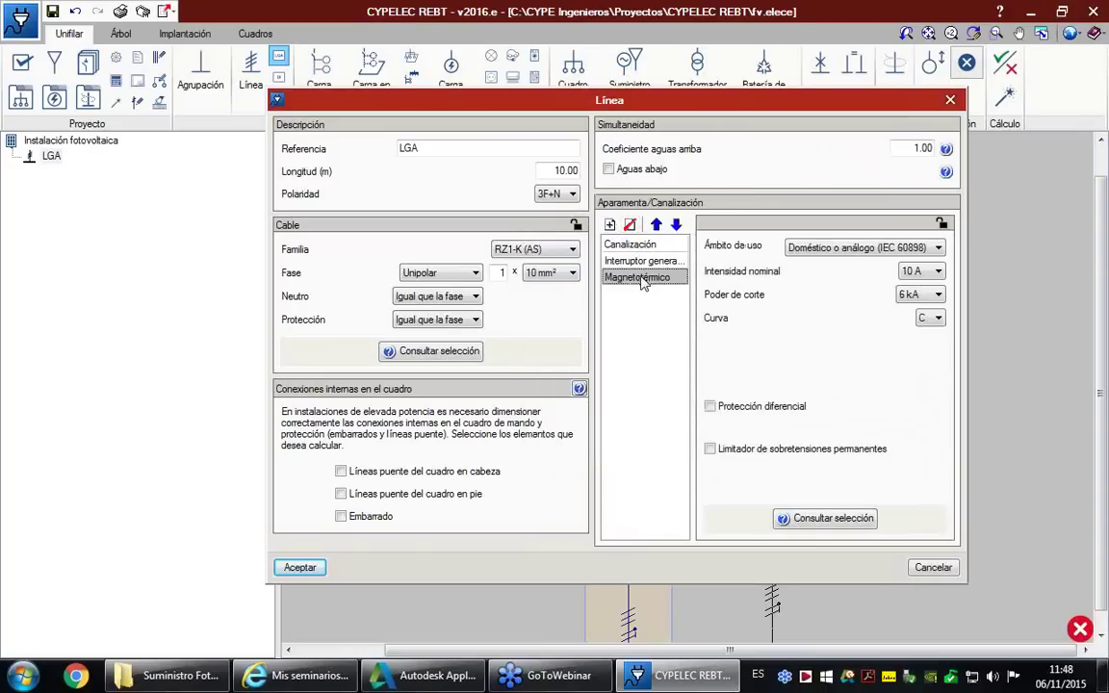
left_click(609, 224)
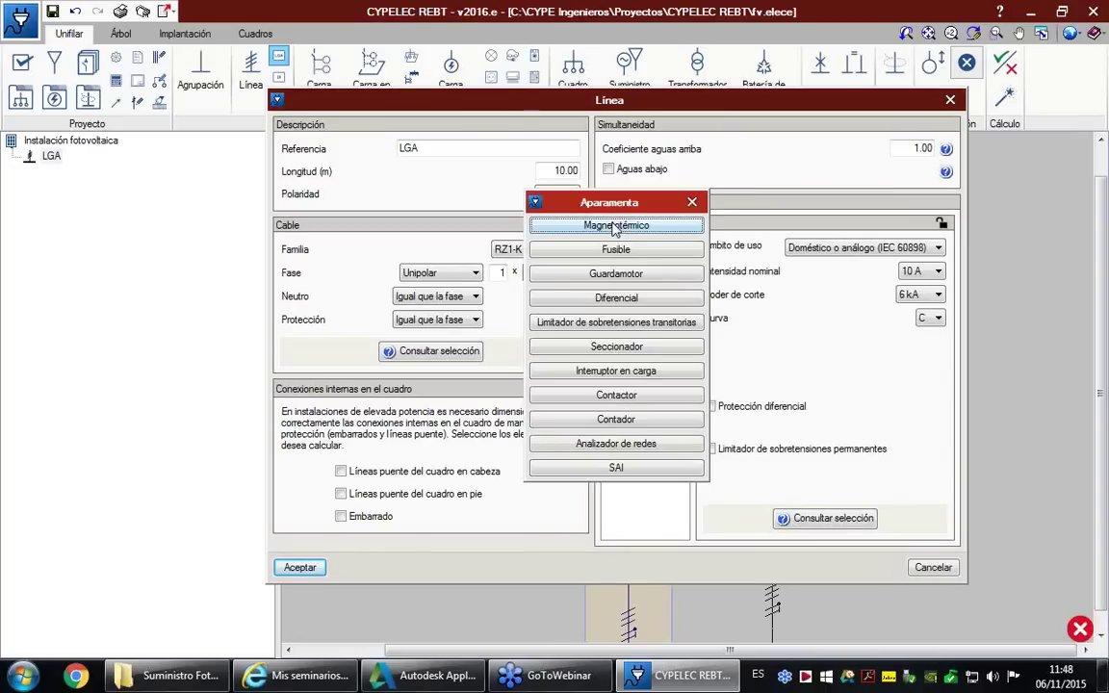
left_click(621, 299)
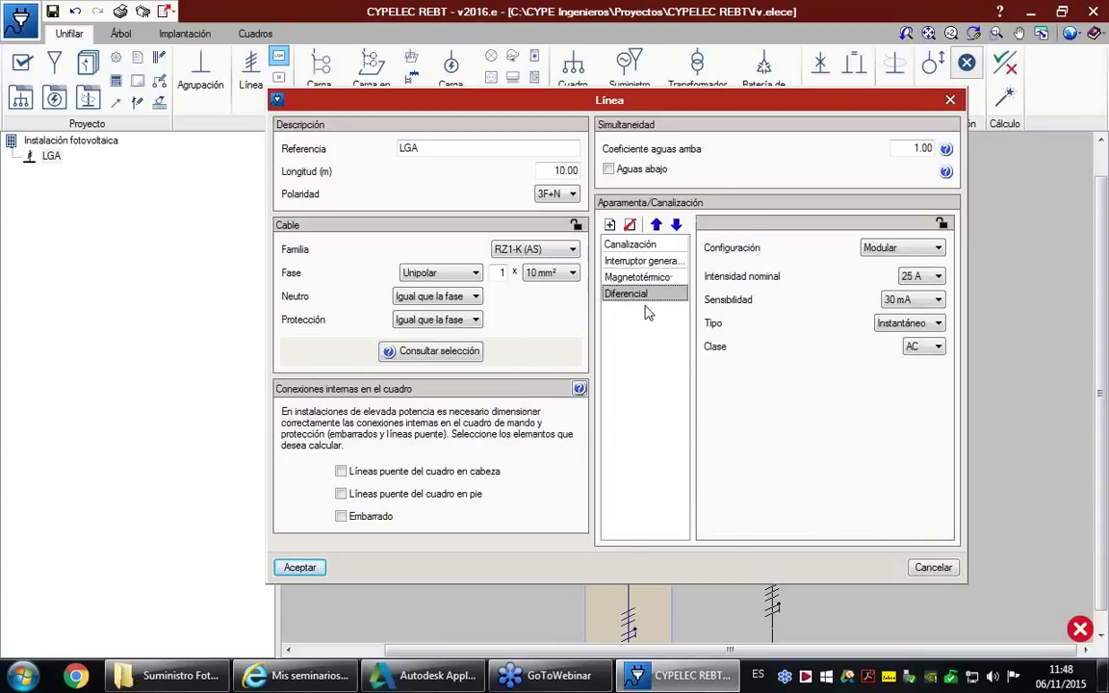
left_click(312, 569)
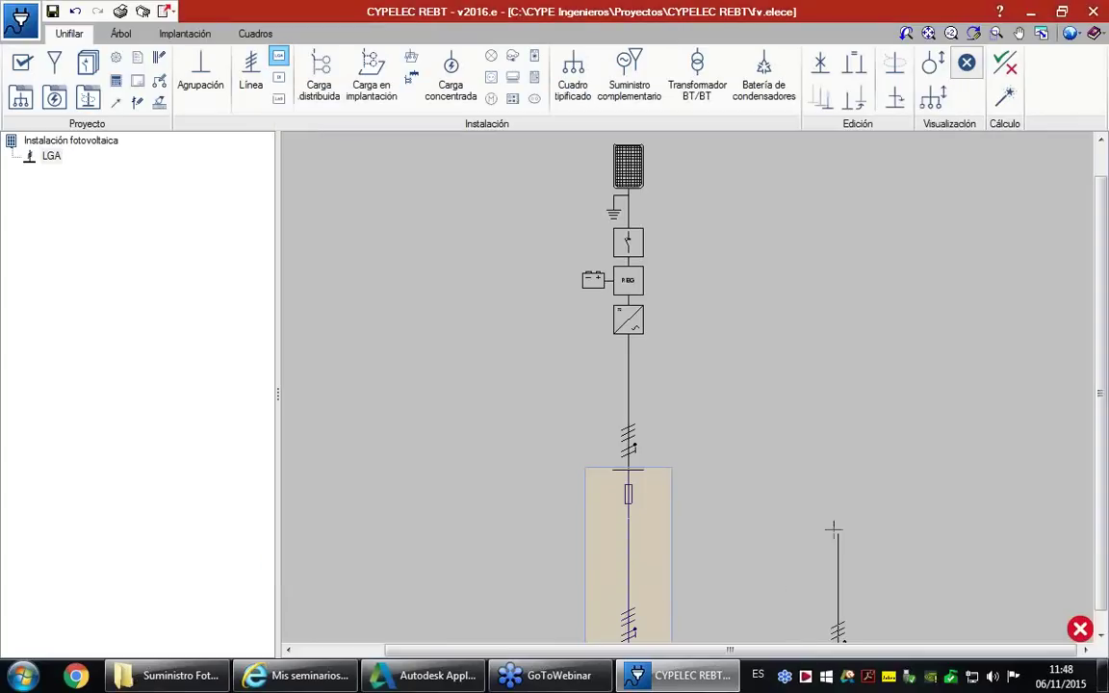
Insert an LGA line with the configured protections at the end of the photovoltaic supply
left_click(645, 474)
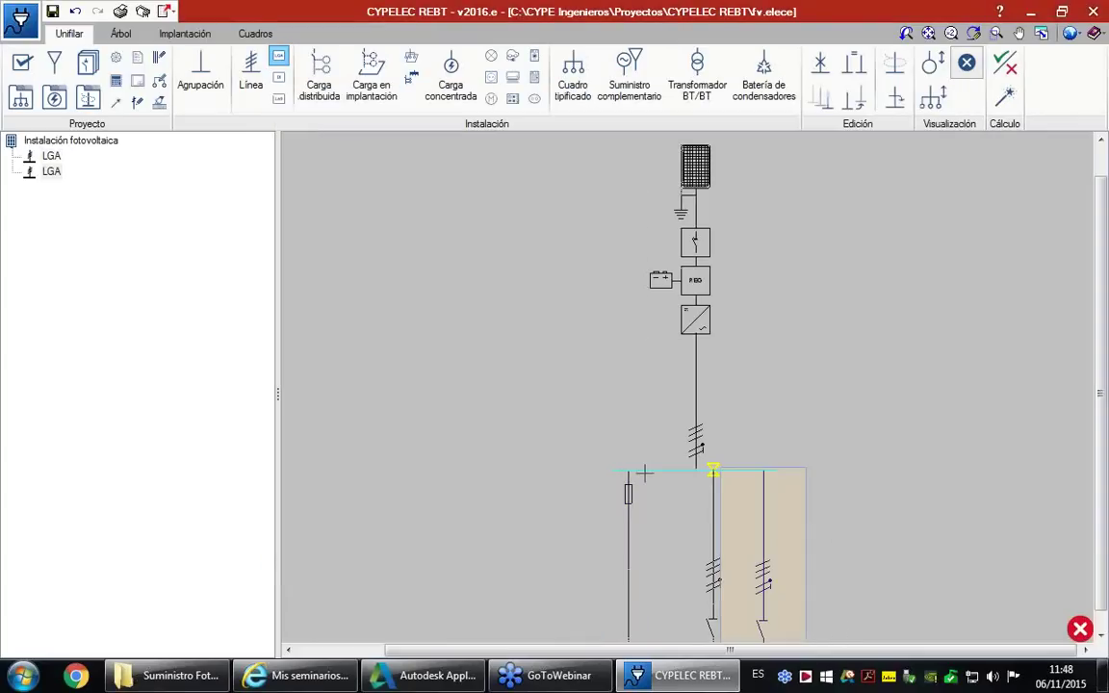
left_click(725, 464)
left_click(933, 568)
scroll(939, 564, "down", 2)
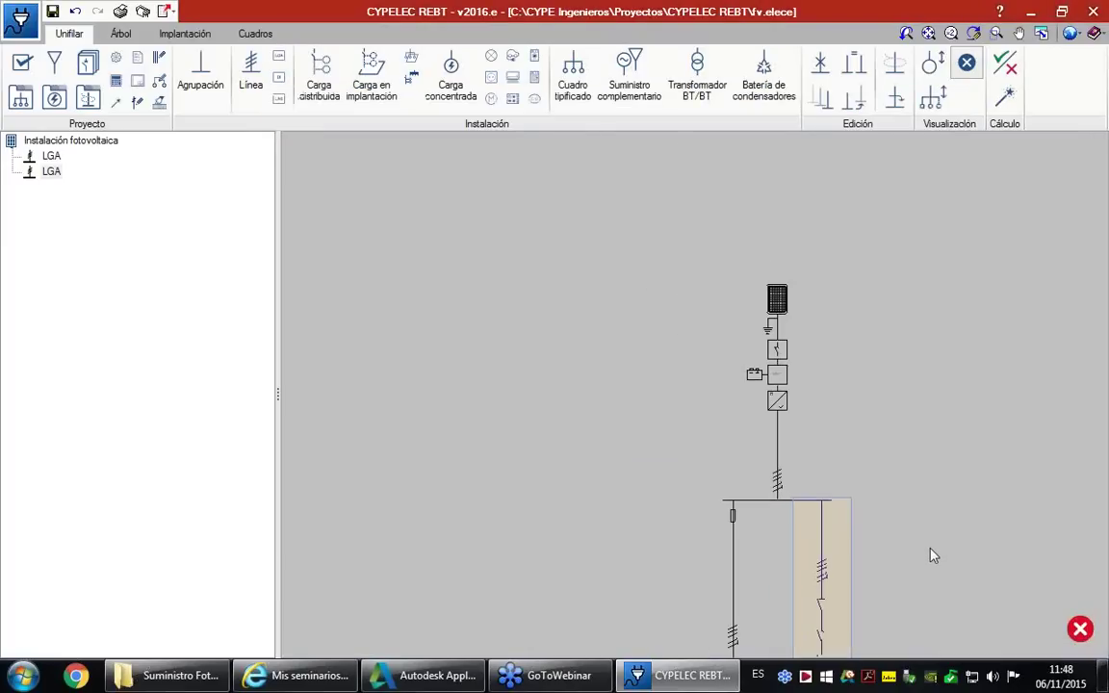
Delete the LGA line that still contains the fuse from the single-line diagram
left_click(929, 34)
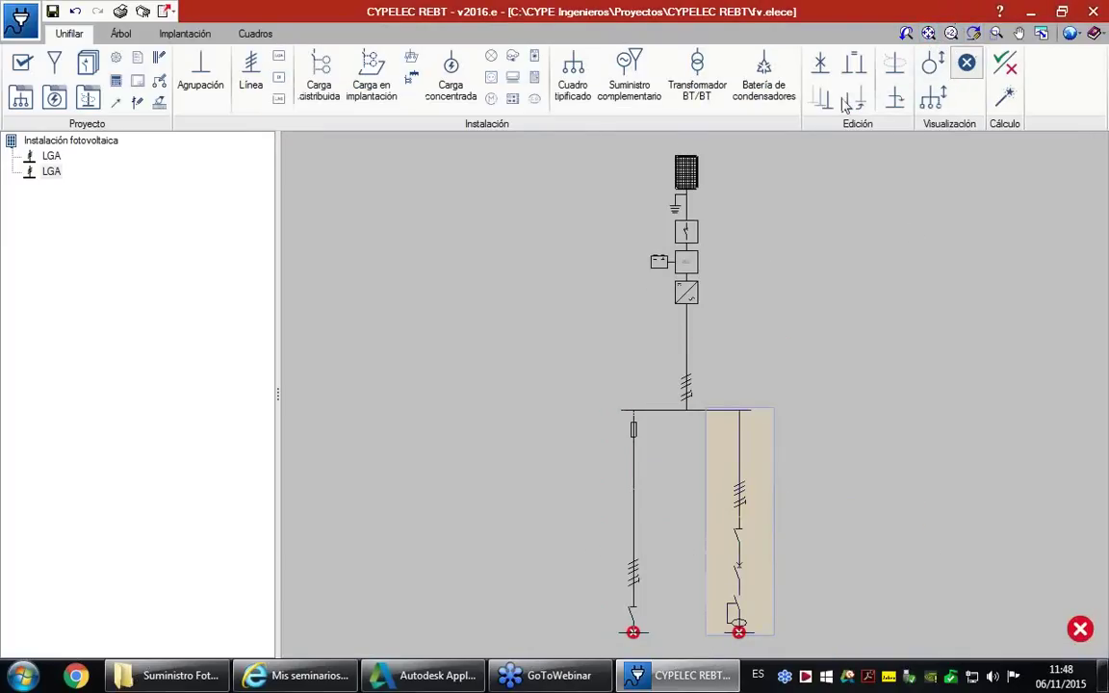
left_click(820, 64)
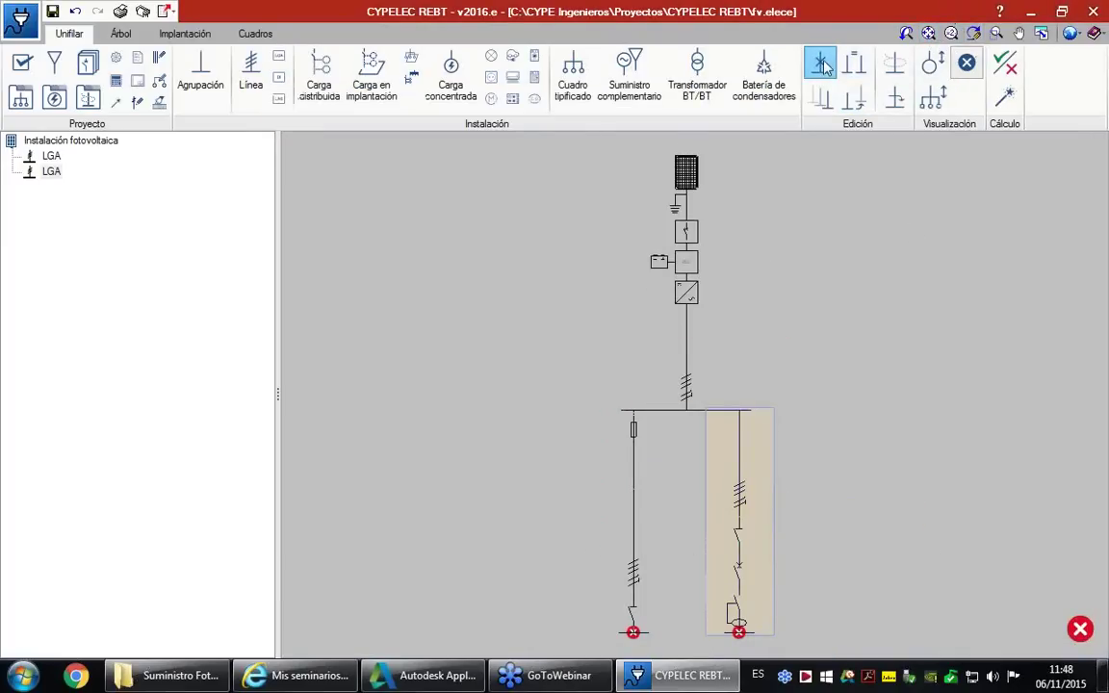
left_click(639, 566)
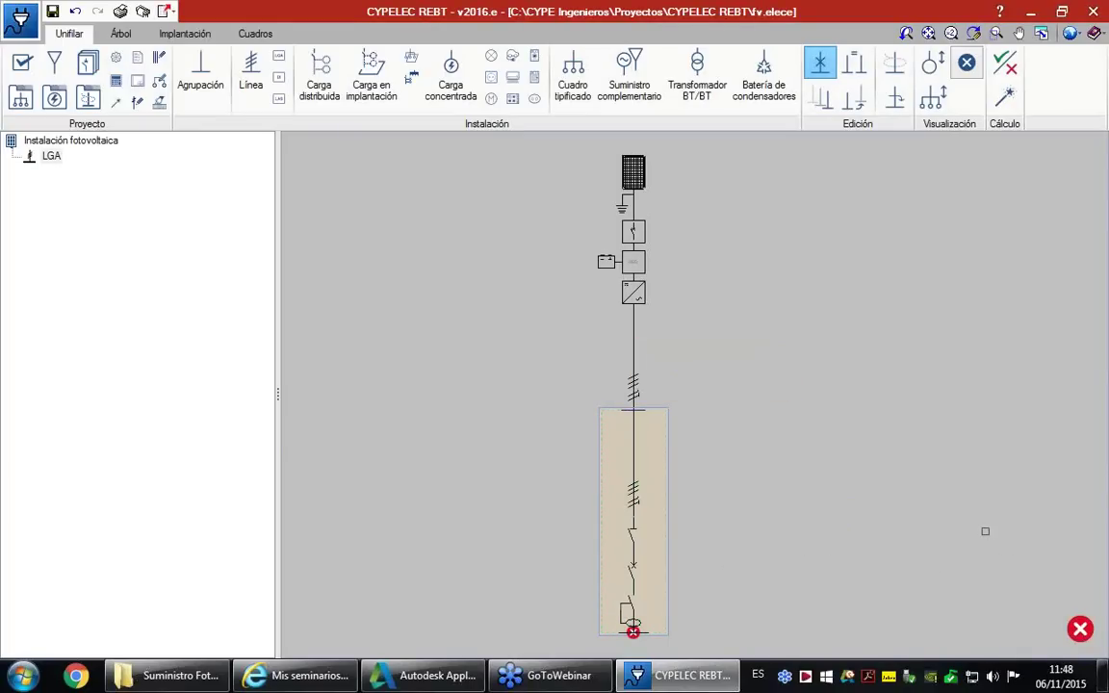
Insert a lighting circuit (C1 Iluminación) at the end of the LGA line
scroll(985, 530, "down", 1)
scroll(748, 623, "up", 3)
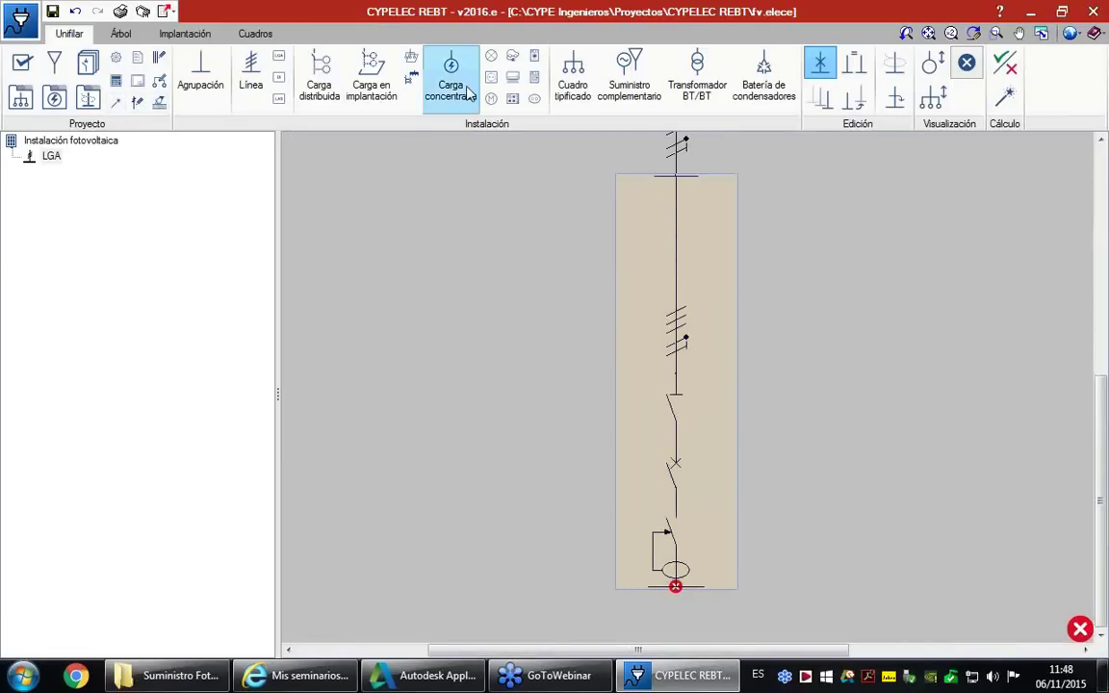
left_click(491, 56)
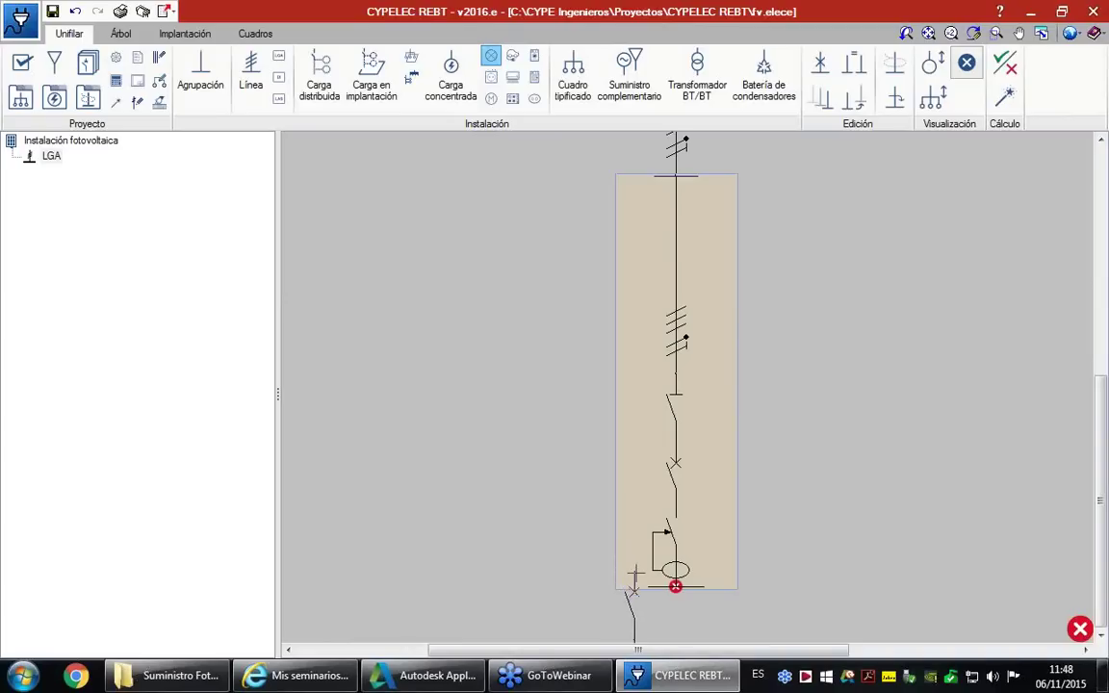
left_click(676, 586)
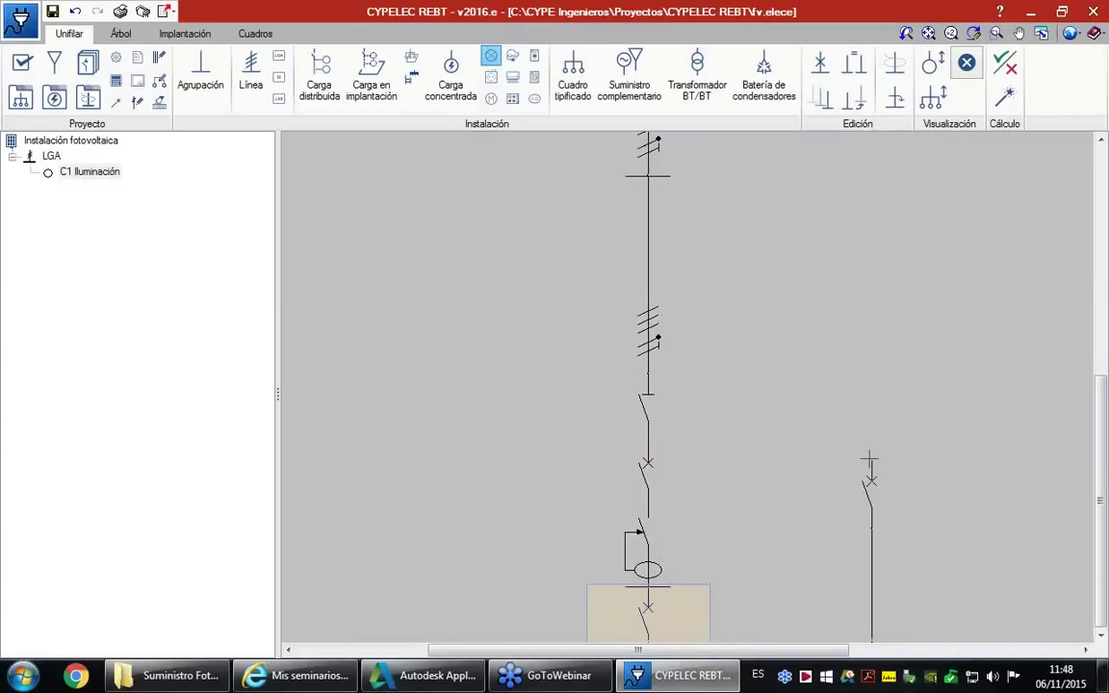
Insert four socket circuits (C2 Tomas) on the LGA's end busbar, alongside the lighting circuit
left_click(491, 78)
left_click(649, 580)
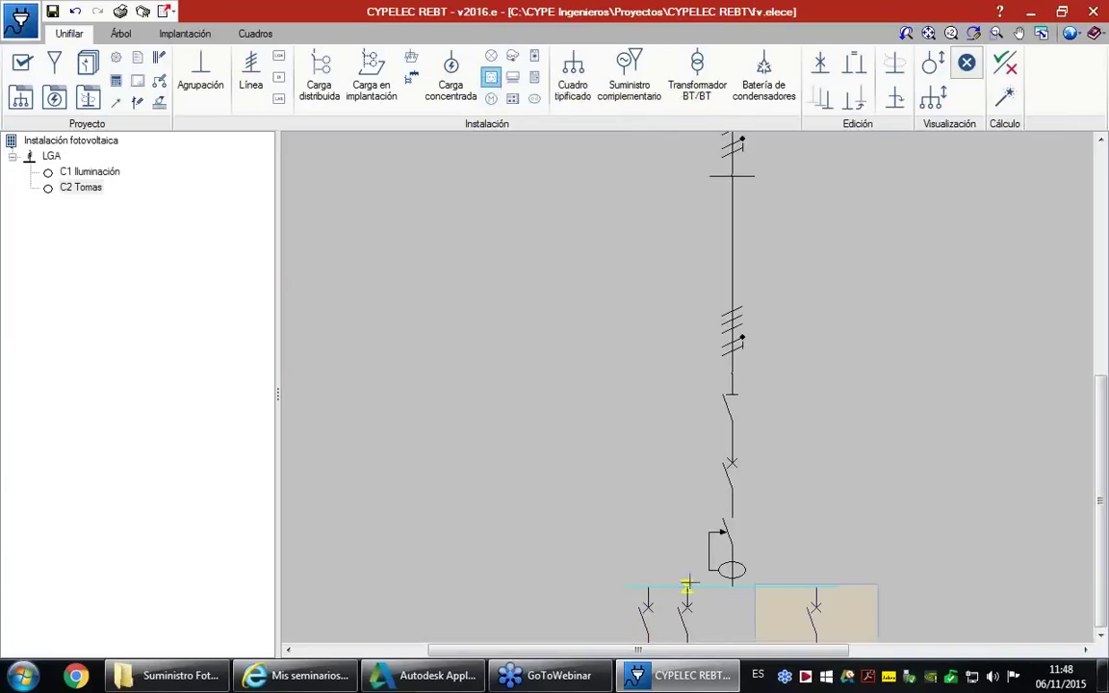
left_click(839, 585)
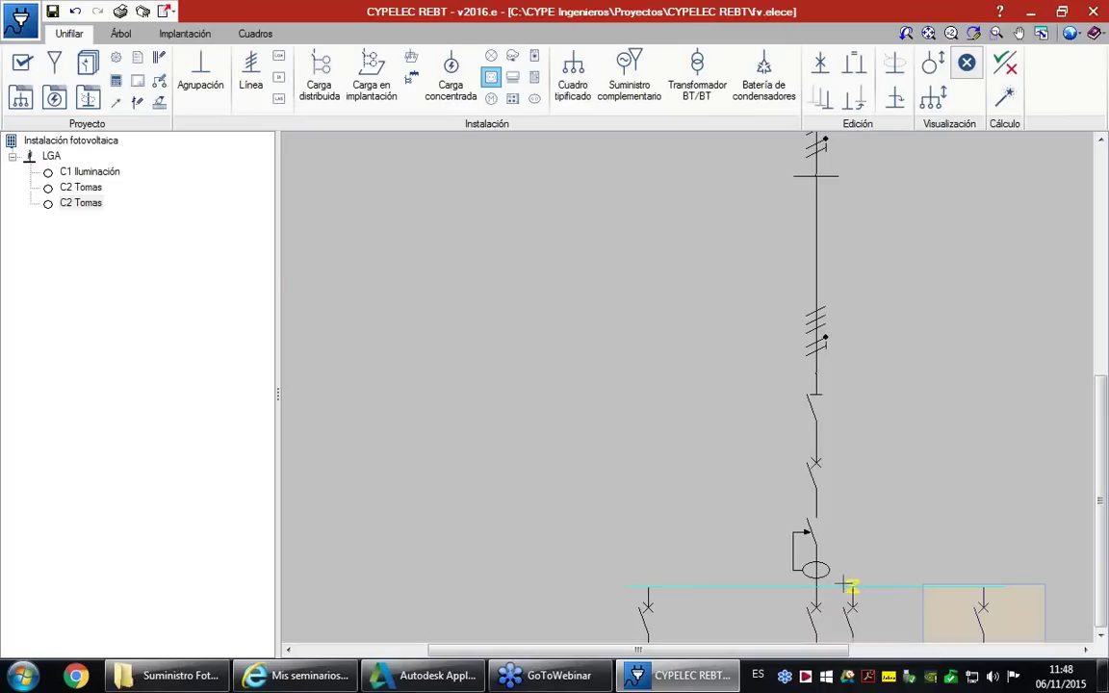
left_click(1002, 584)
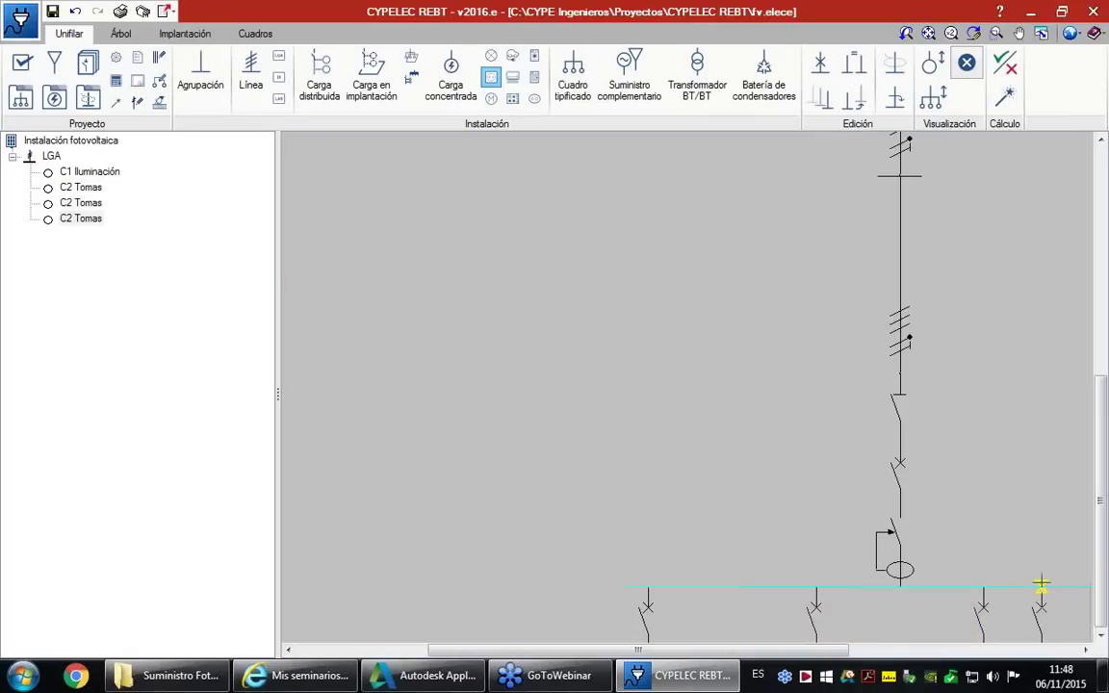
left_click(928, 33)
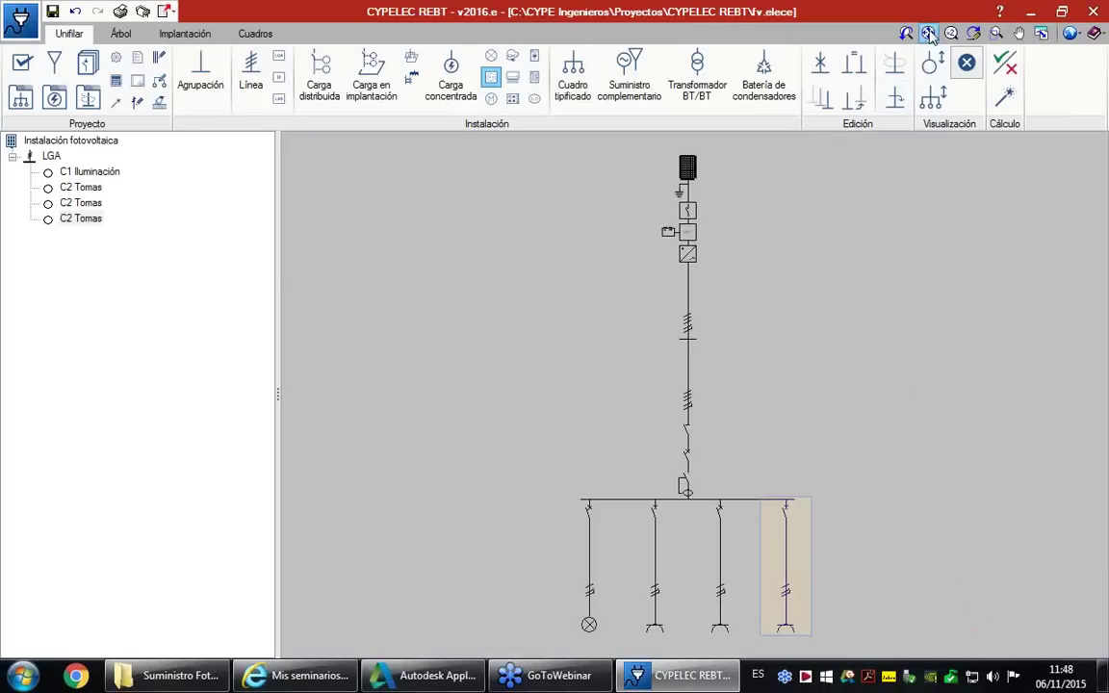
left_click(798, 502)
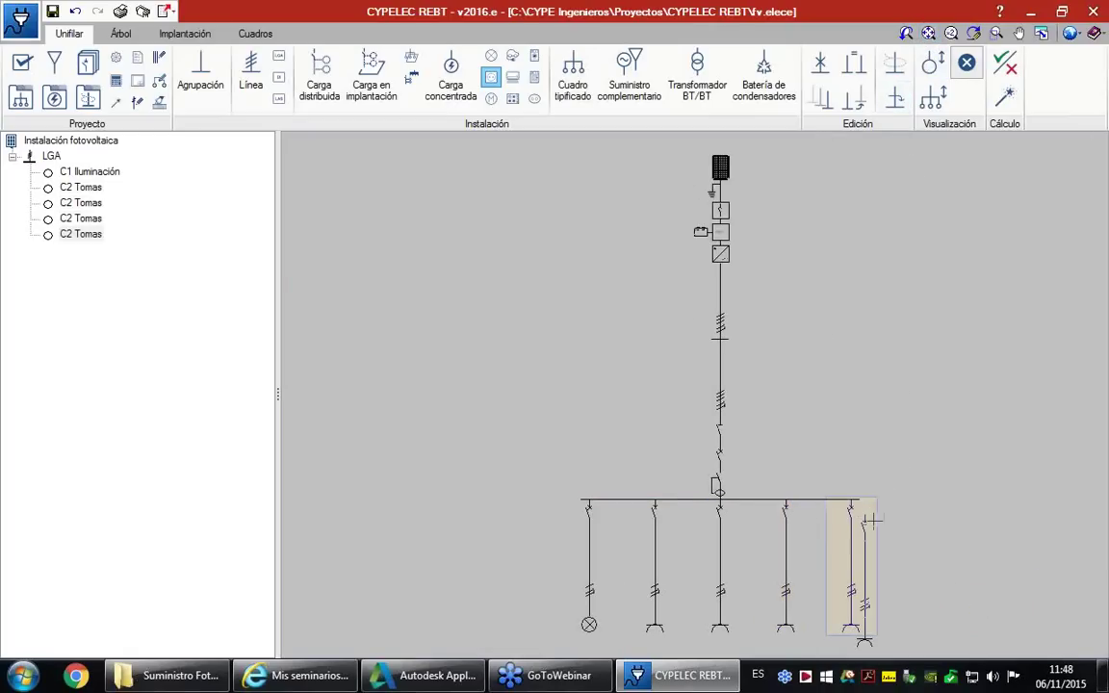
Inspect the properties of a C2 socket circuit and the C1 lighting circuit without changing them
left_click(919, 505)
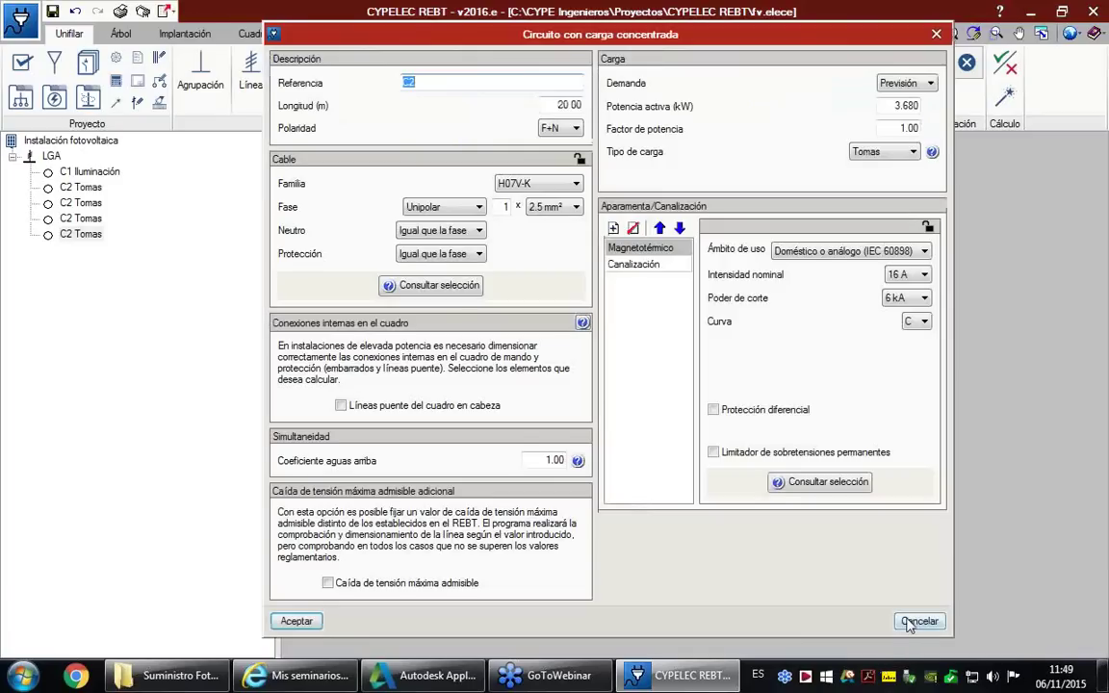
left_click(910, 622)
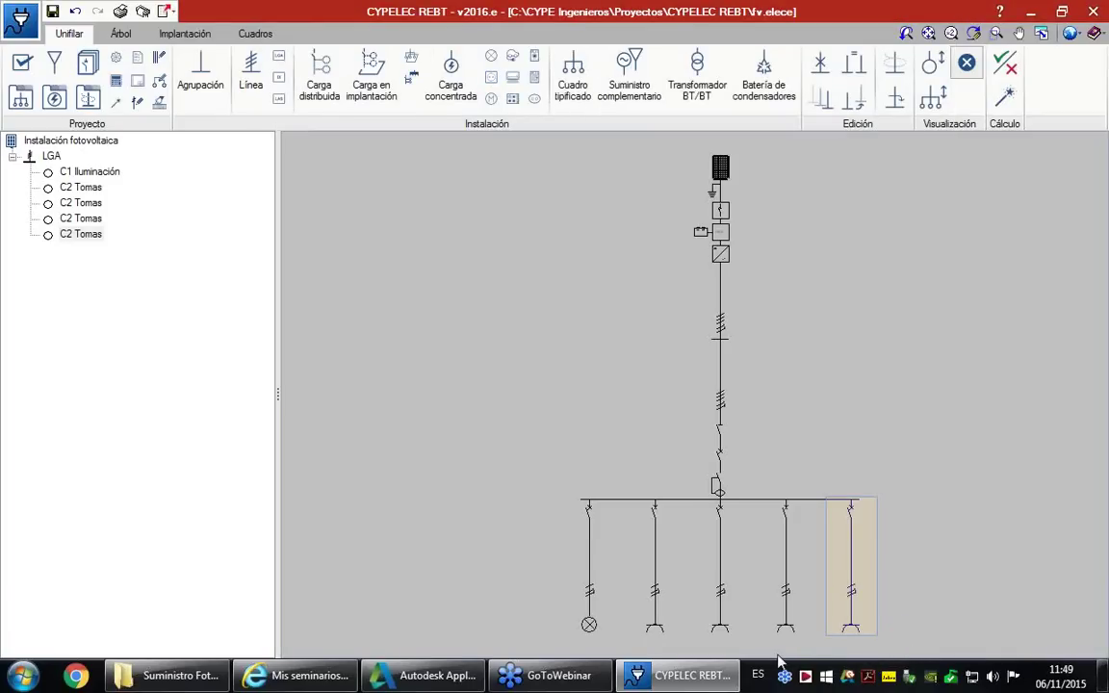
left_click(594, 602)
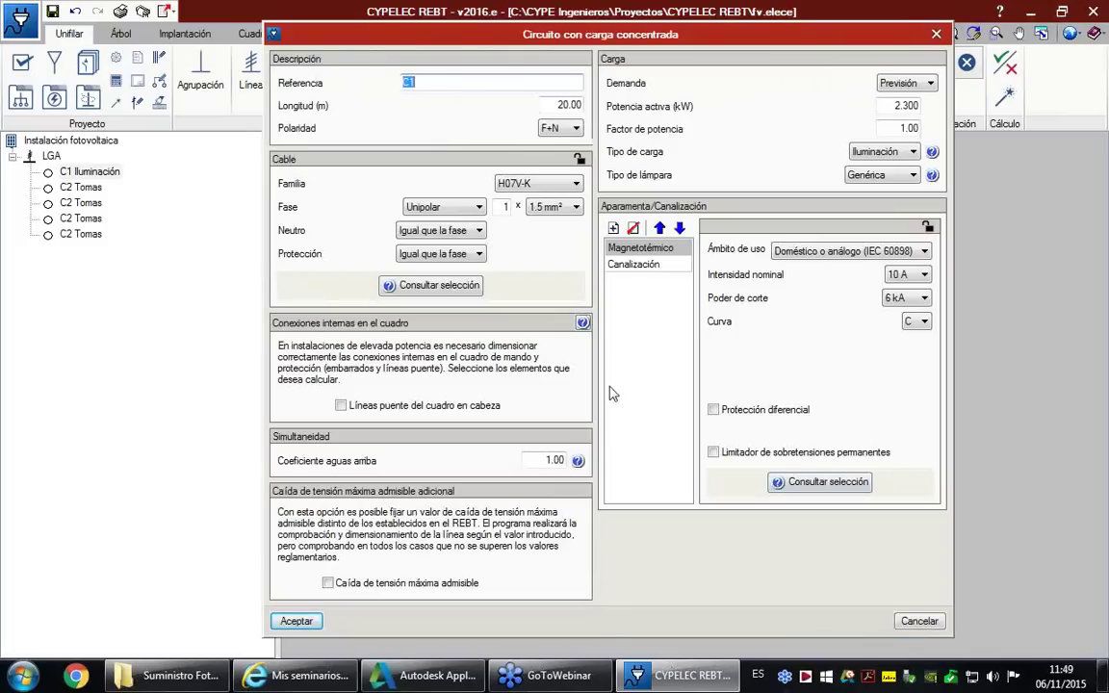
left_click(920, 622)
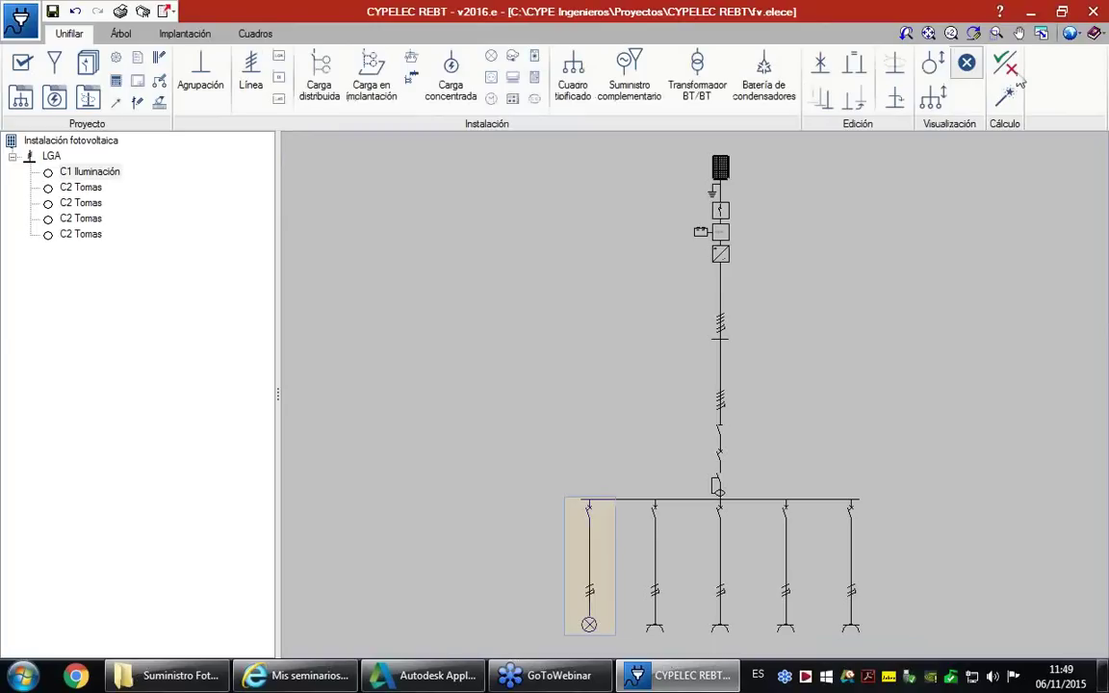
Run the installation check and review the list of checks for the photovoltaic supply
left_click(1005, 64)
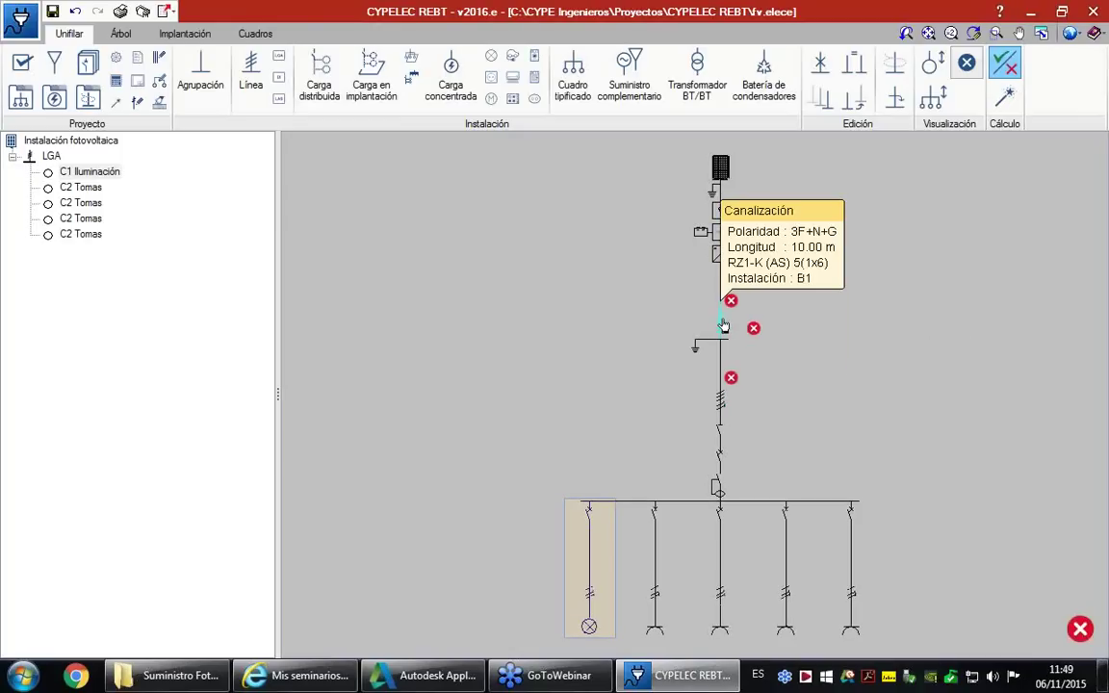
mouse_move(733, 314)
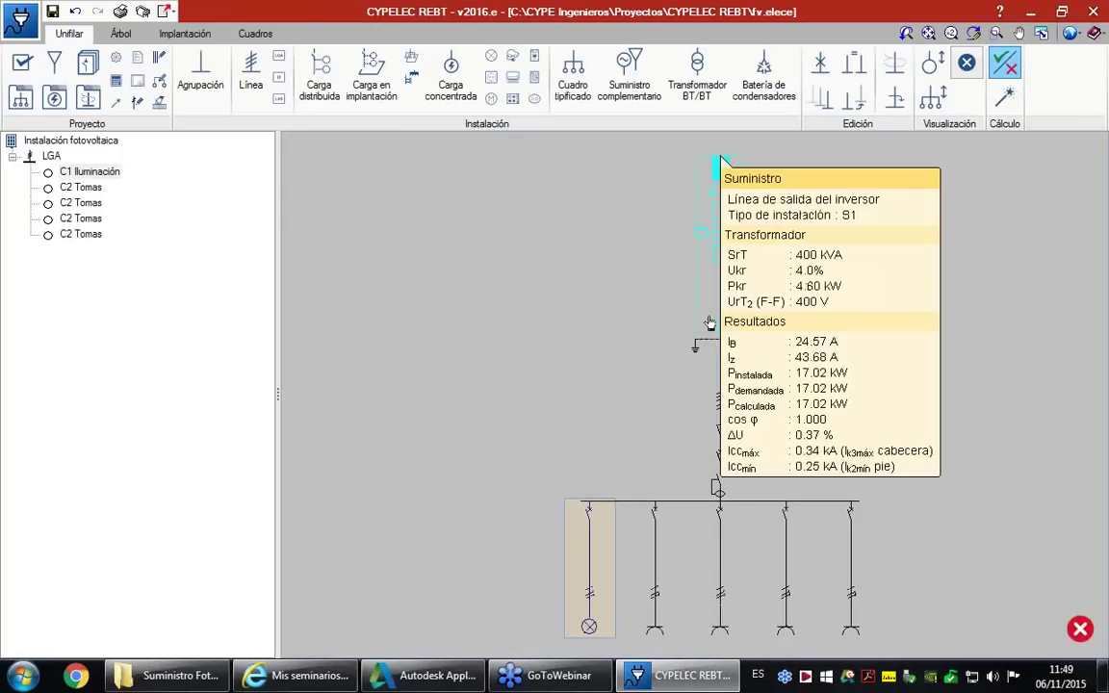
left_click(707, 313)
scroll(488, 280, "down", 4)
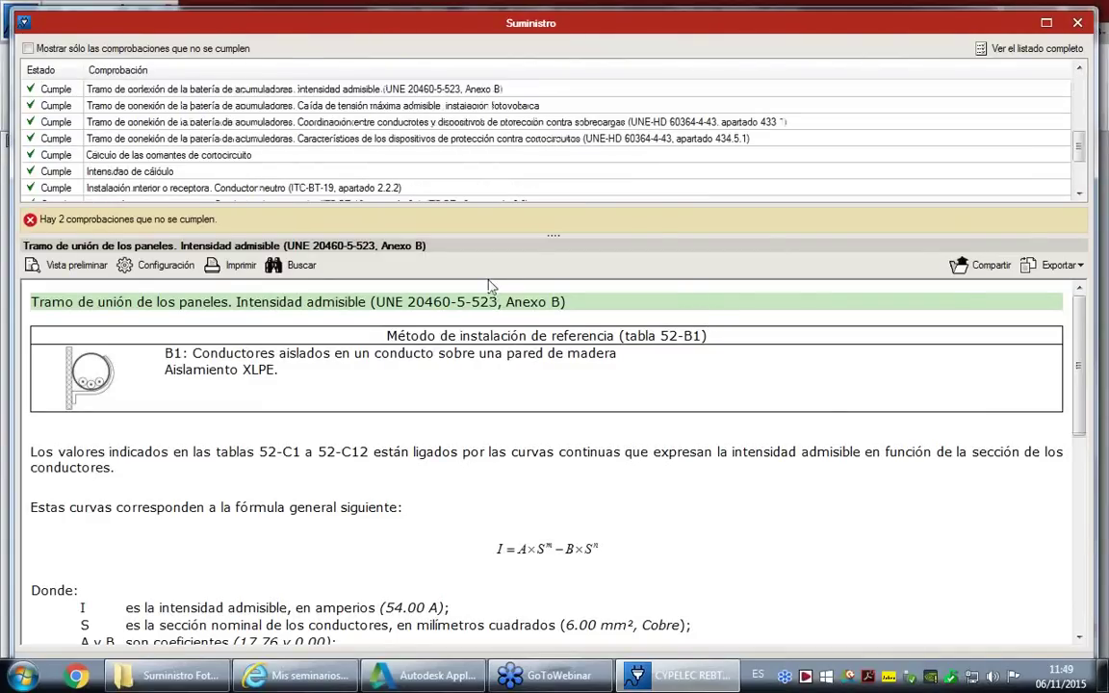
scroll(489, 285, "down", 2)
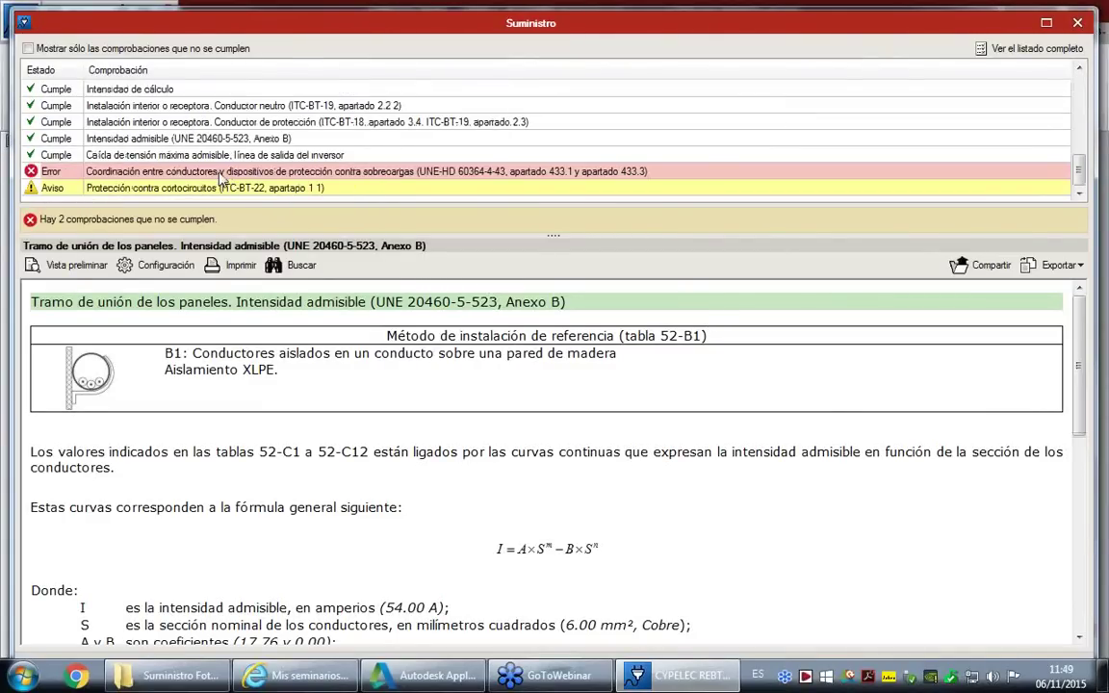
key("Escape")
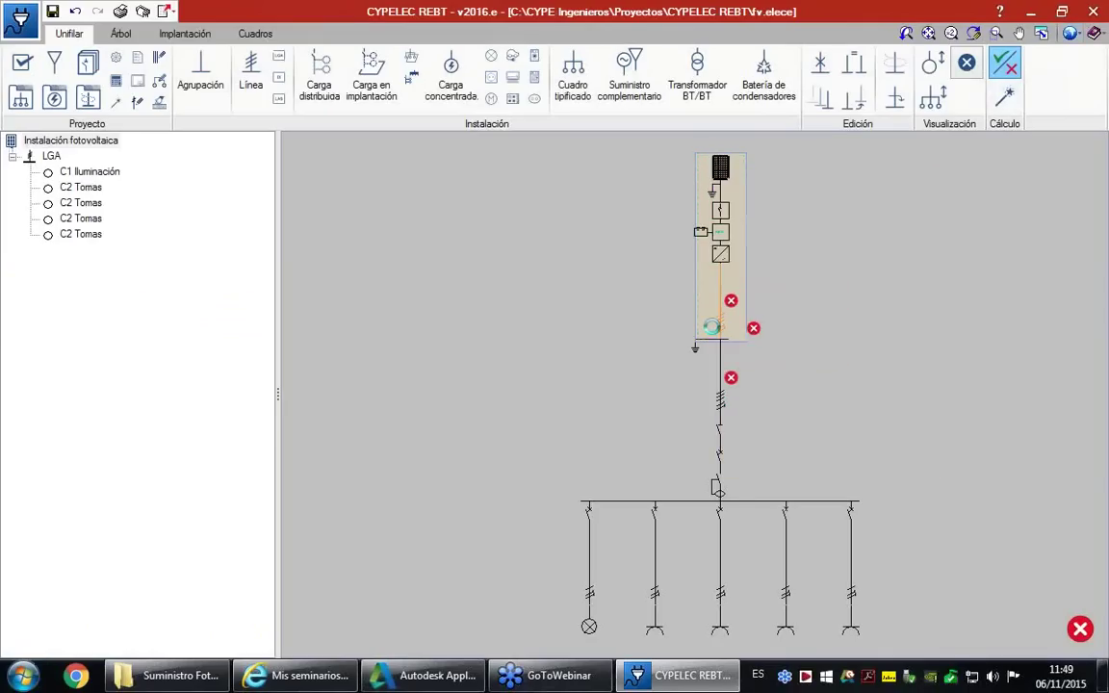
Examine the supply conduit's check on coordination between conductors and overload protection devices (UNE-HD 60364-4-43)
left_click(729, 330)
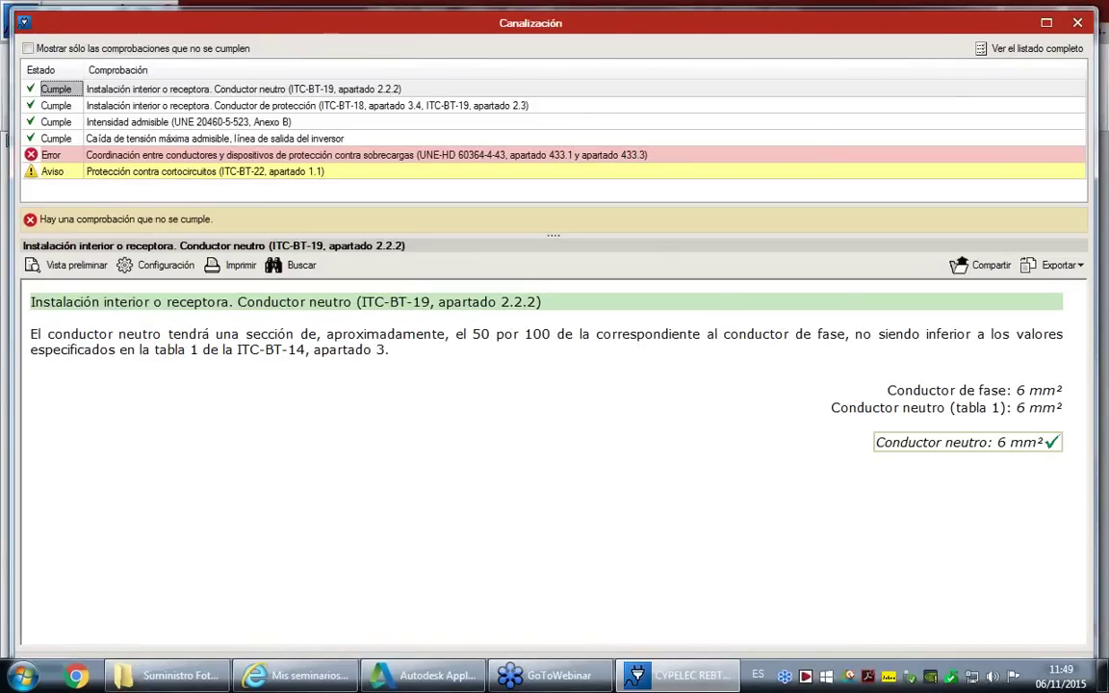
left_click(484, 157)
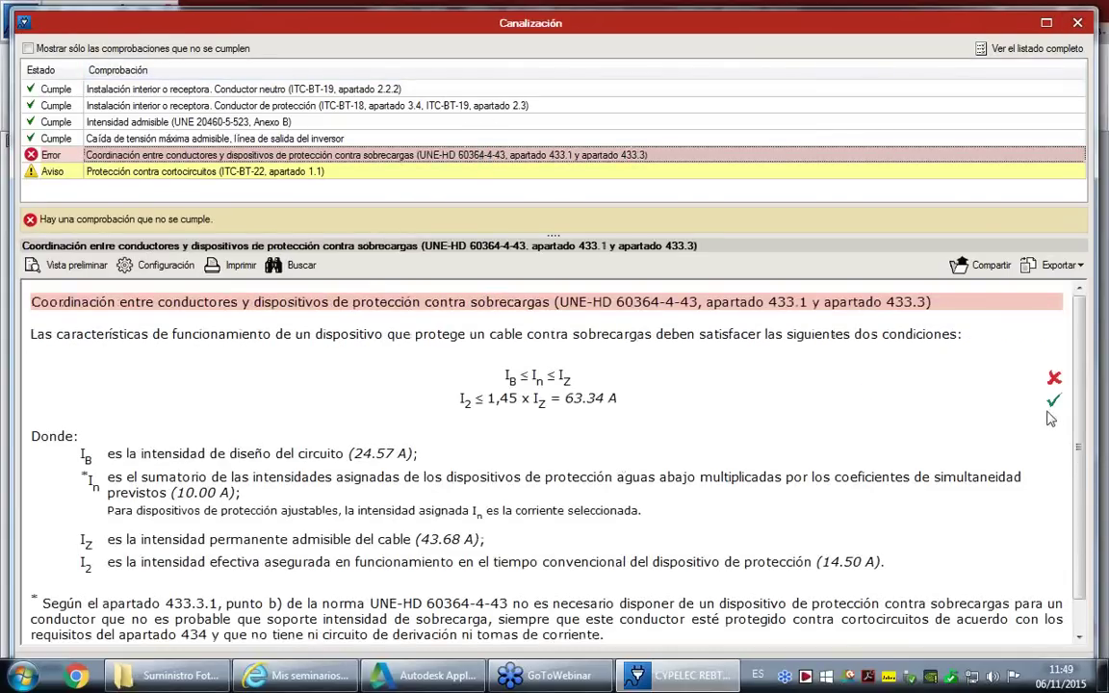
scroll(1080, 400, "down", 1)
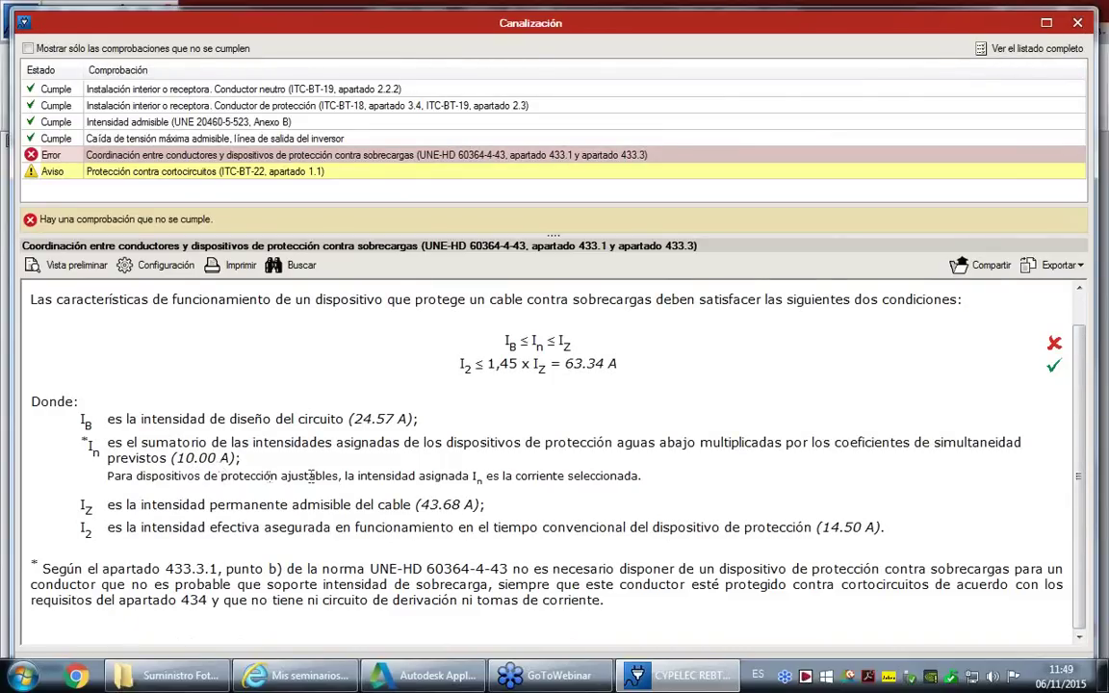
left_click(1077, 22)
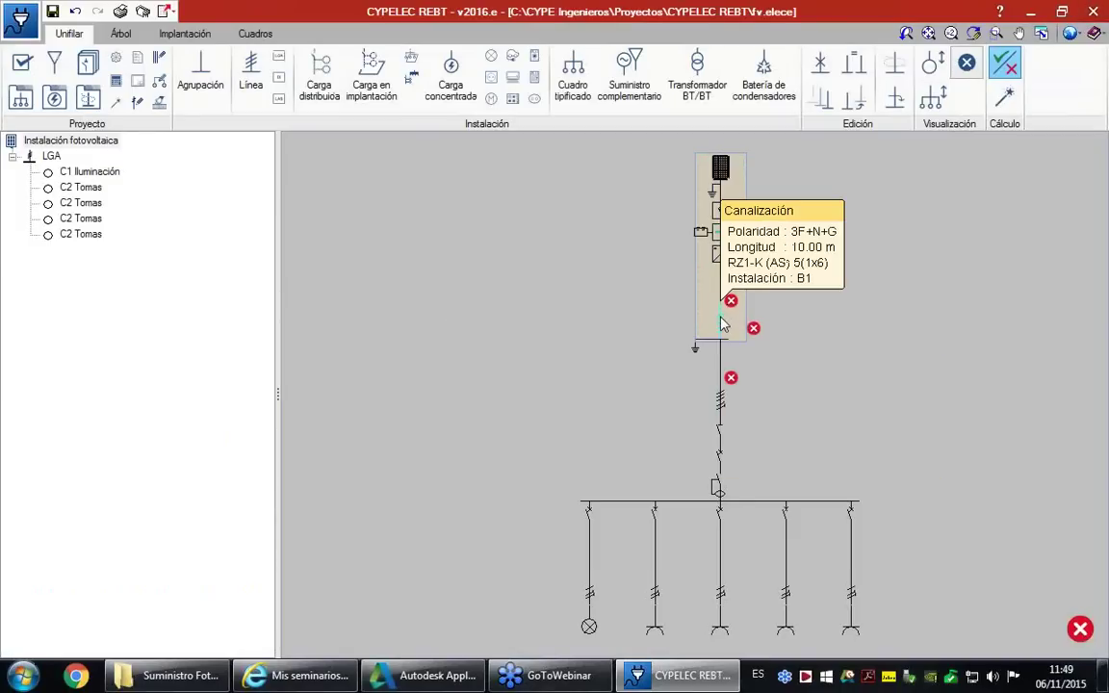
left_click(725, 318)
key("Escape")
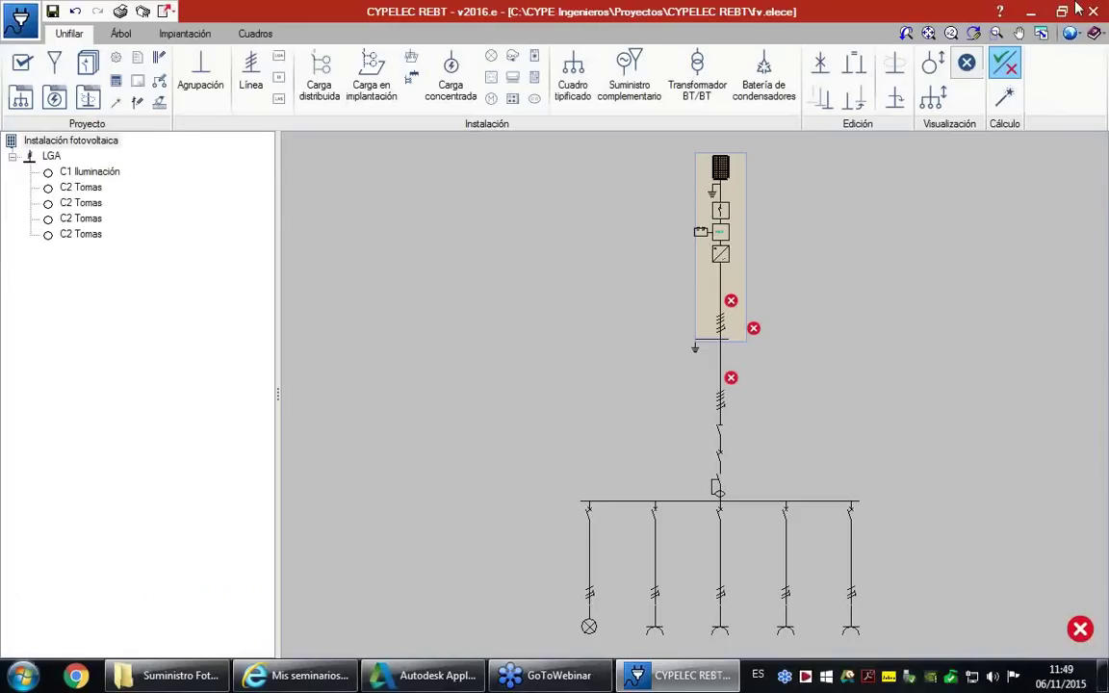
Add a circuit breaker (Magnetotérmico) to the supply's inverter output line and choose its nominal current
left_click(703, 311)
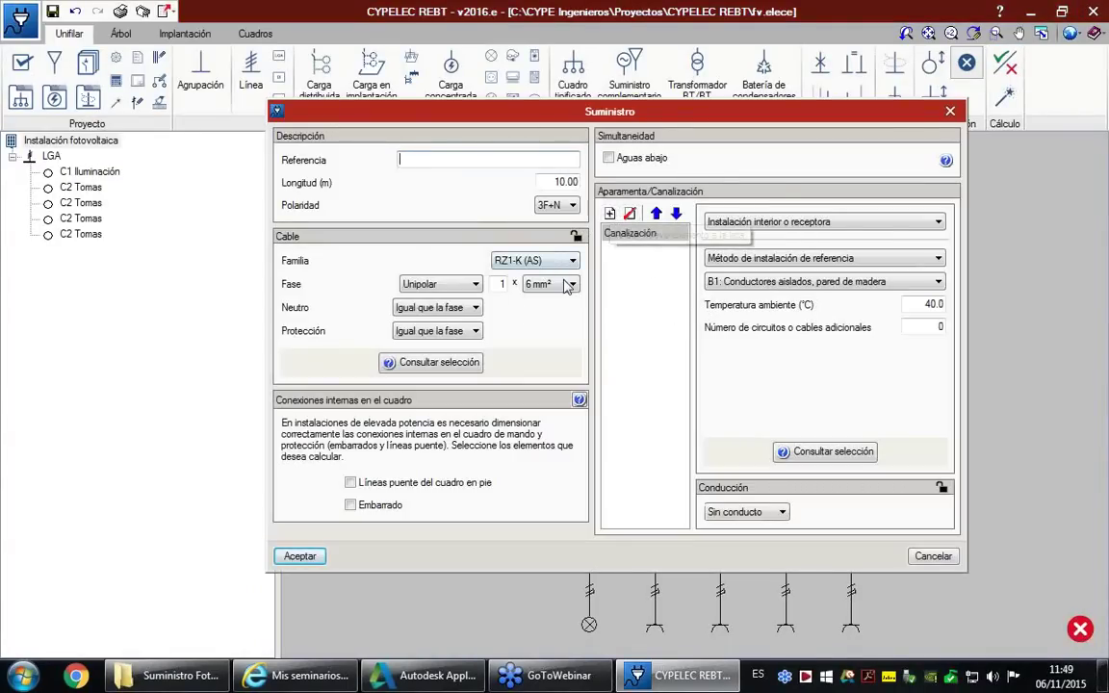
left_click(609, 213)
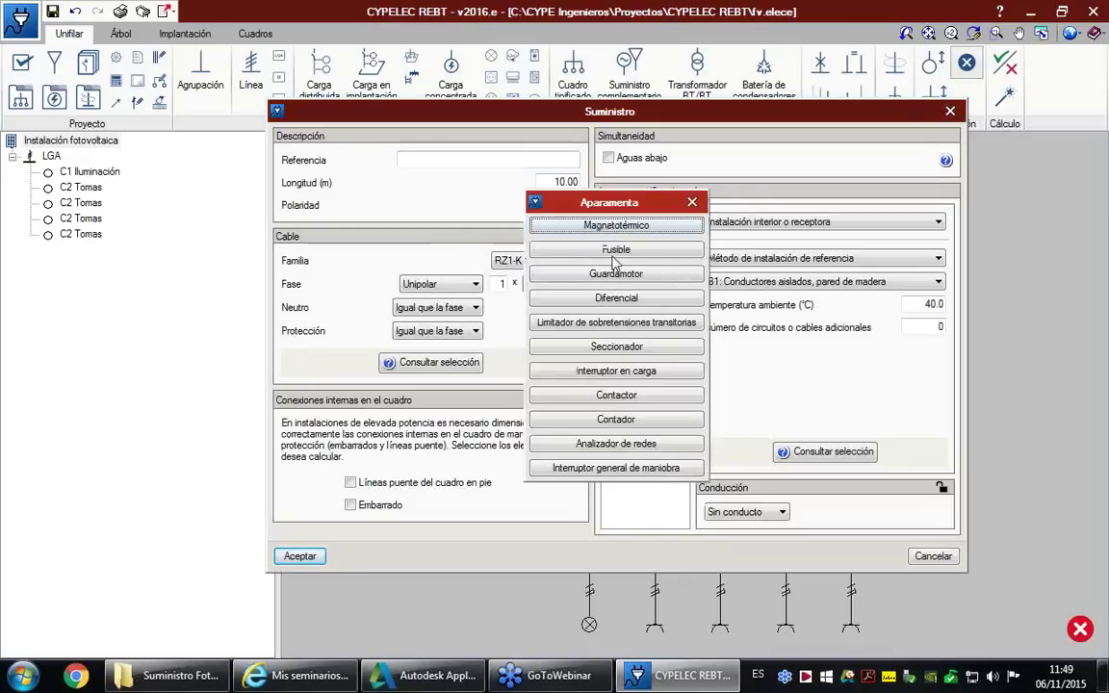
left_click(617, 227)
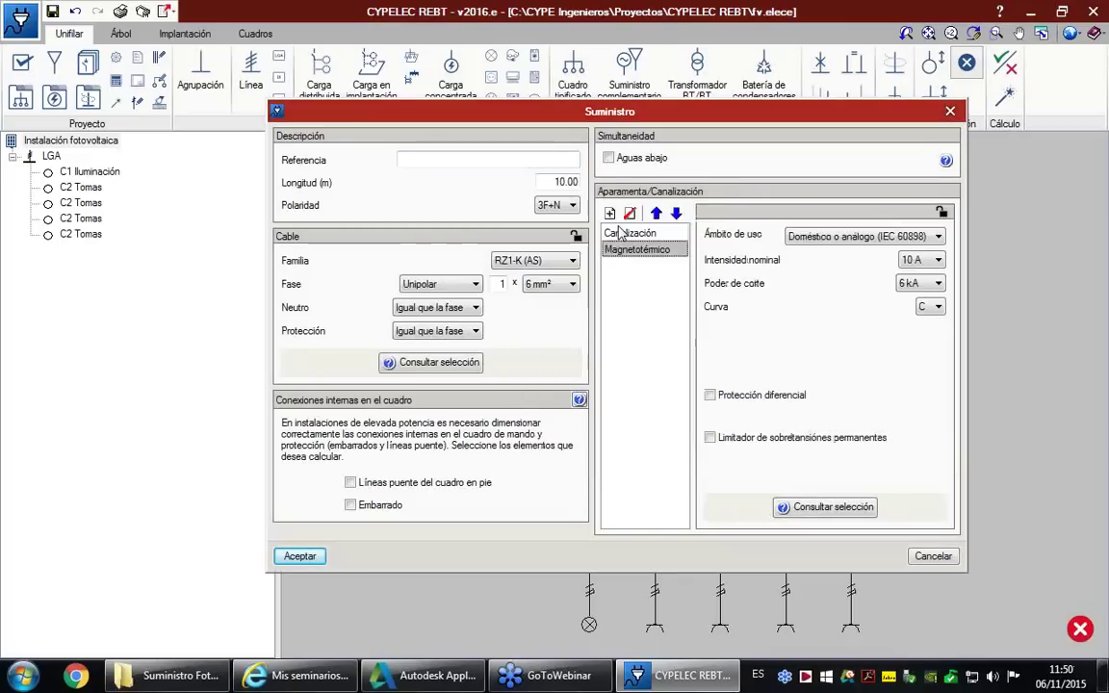
left_click(939, 261)
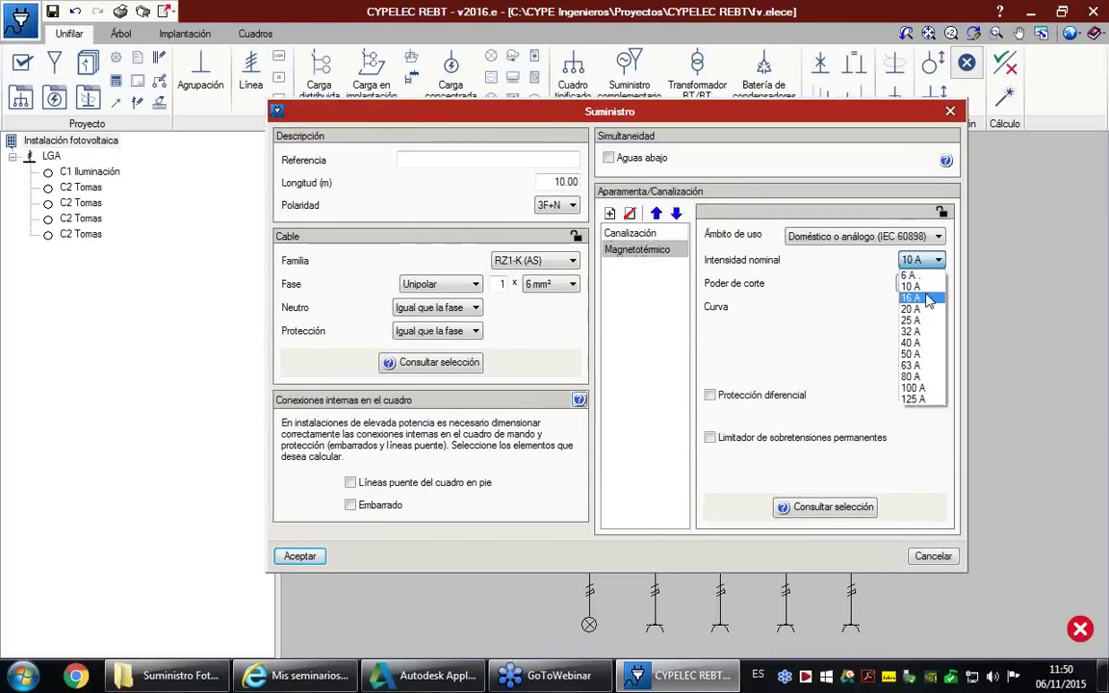
left_click(911, 300)
left_click(324, 548)
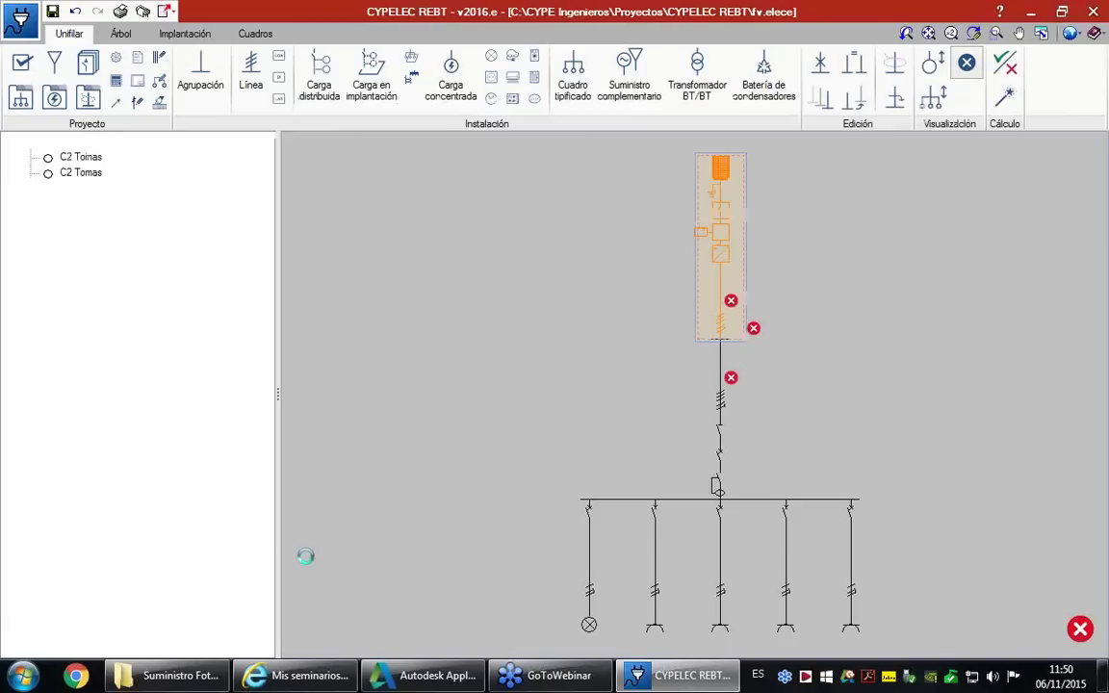
Rerun the installation check and examine the supply's overload coordination check for the section joining the groups (UNE-HD 60364-4-43, 433.1)
left_click(1003, 69)
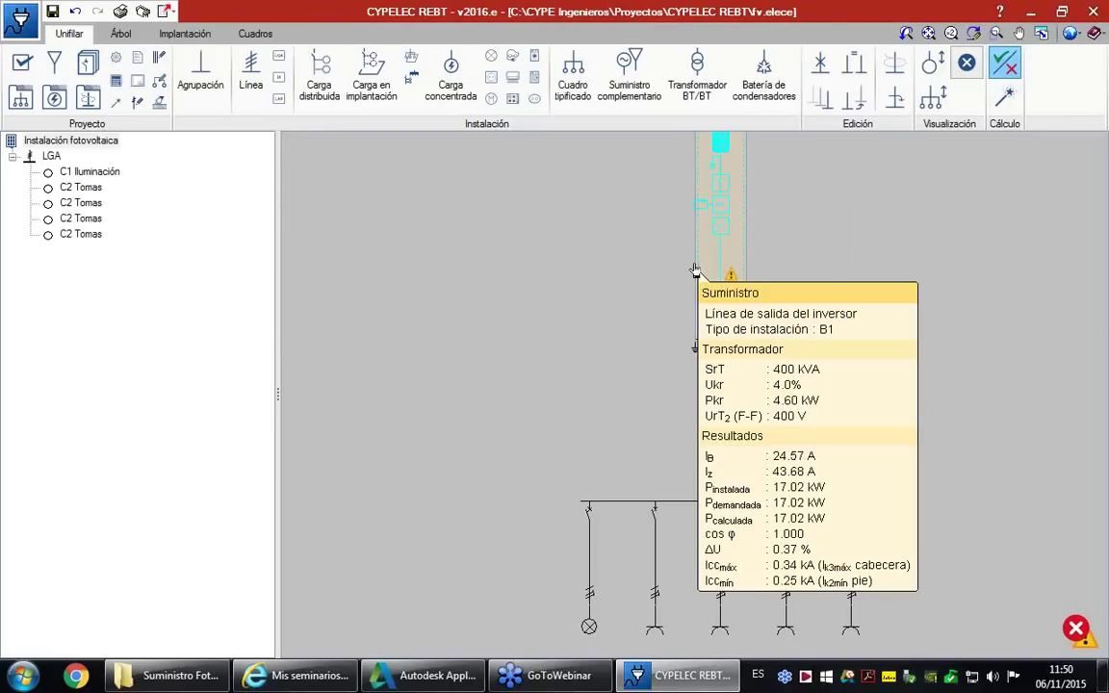
left_click(699, 269)
left_click(699, 270)
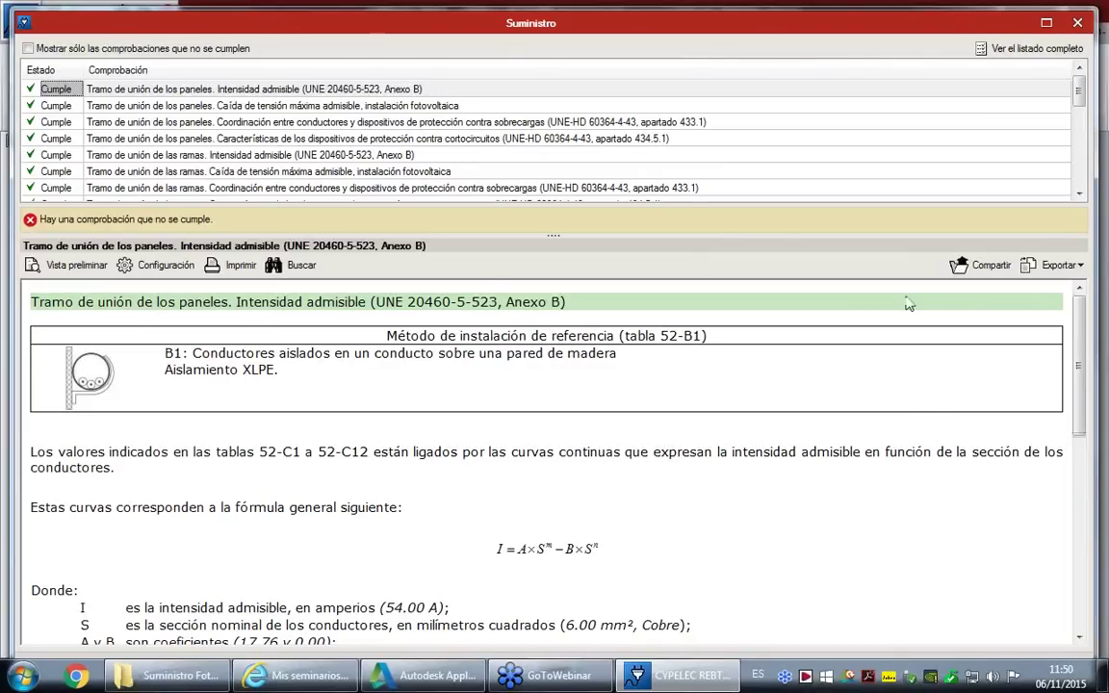
left_click_drag(1079, 91, 1083, 189)
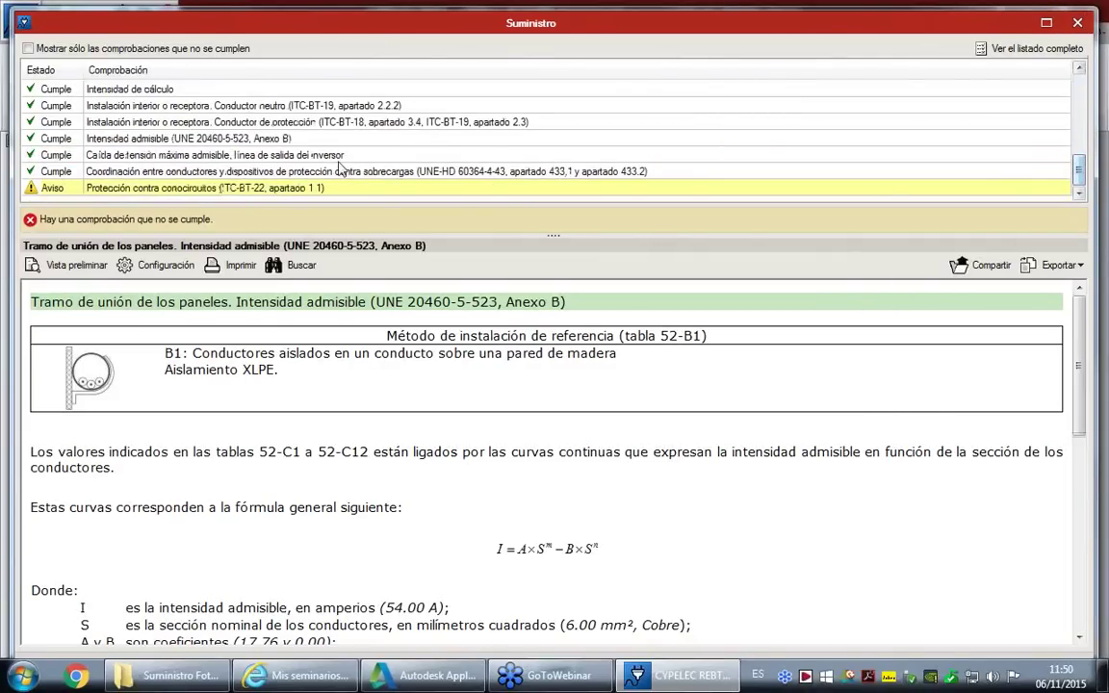
scroll(973, 157, "up", 5)
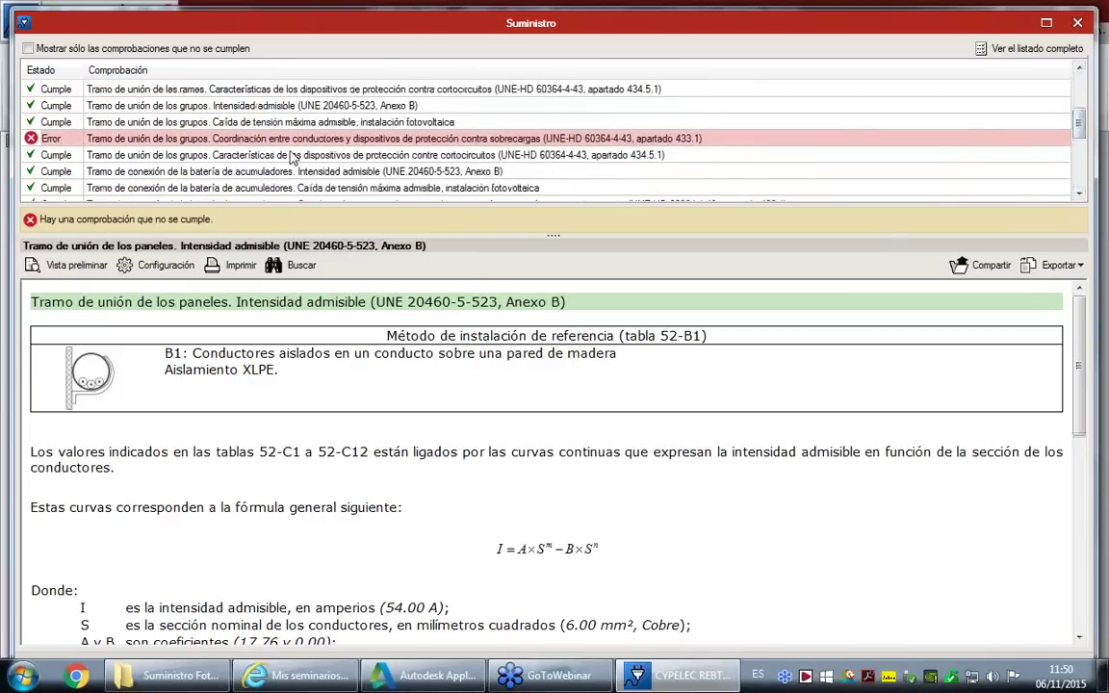
left_click(197, 140)
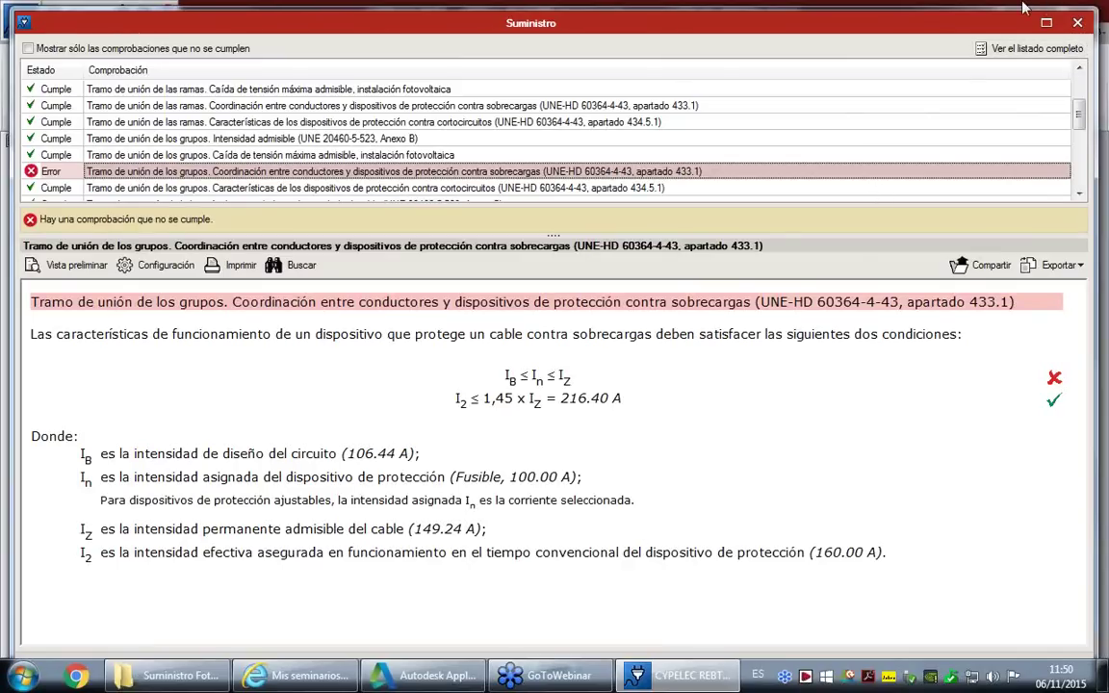
left_click(1079, 23)
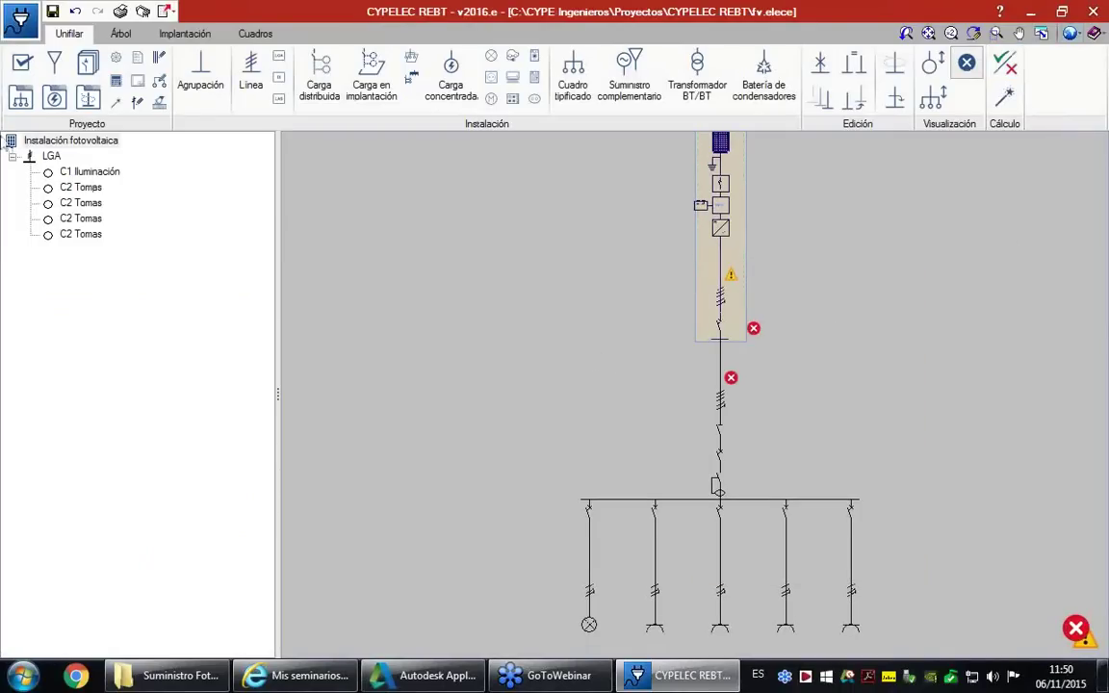
Set the phase cable section of the photovoltaic installation's DC wiring for Grupos to 50 mm²
left_click(55, 64)
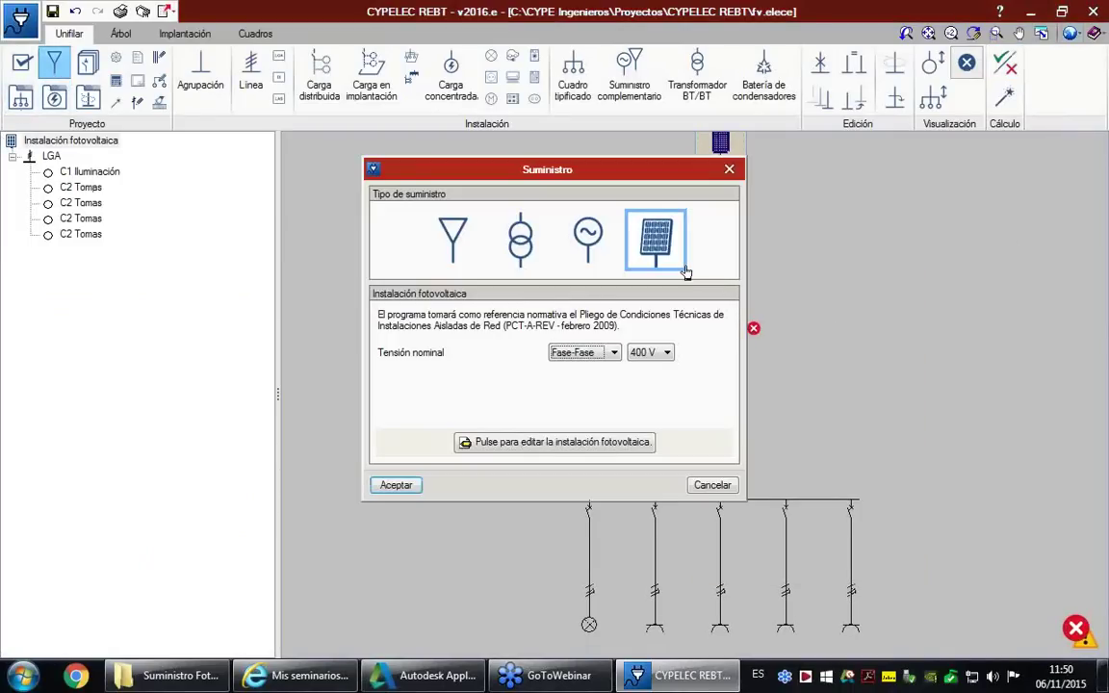
left_click(606, 444)
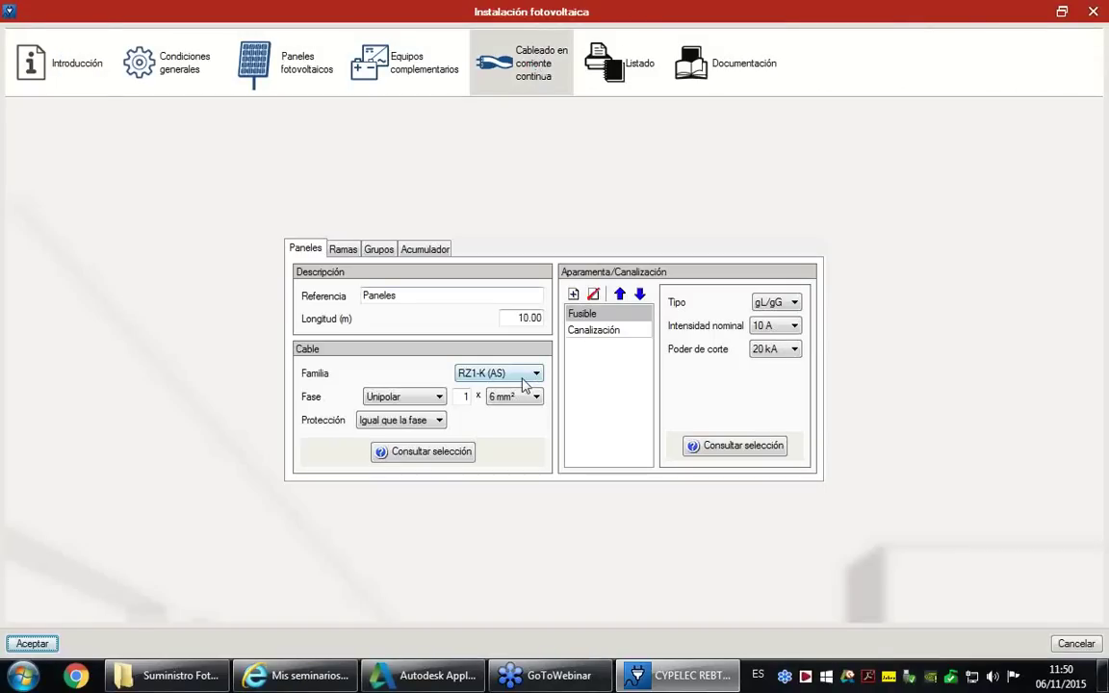
left_click(378, 249)
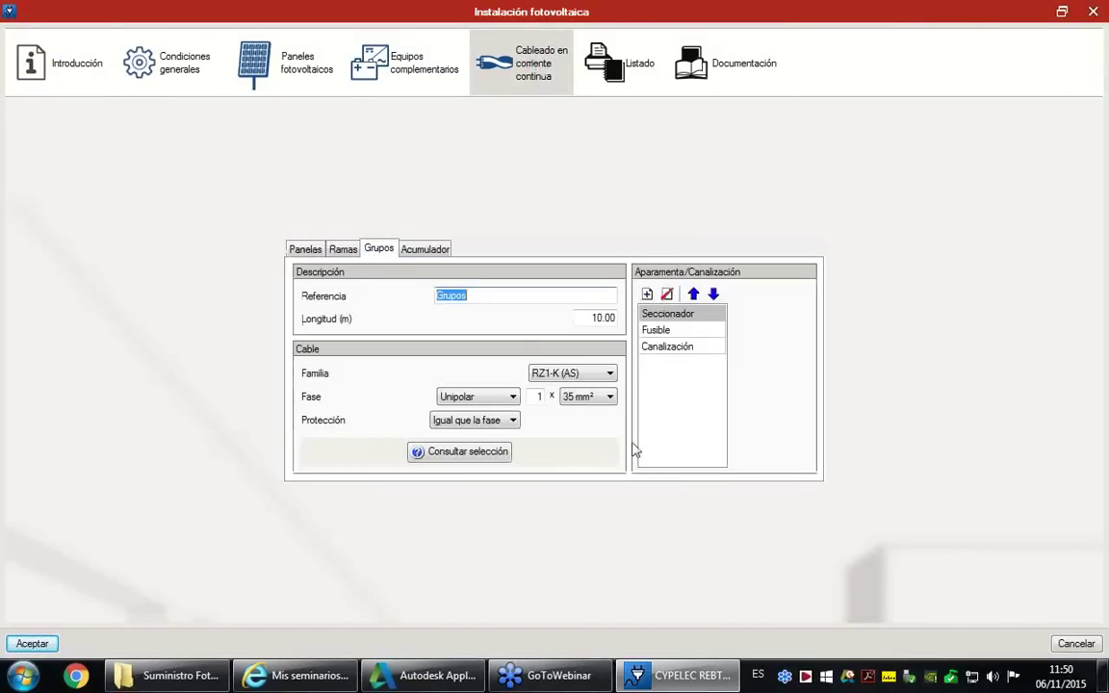
left_click(611, 395)
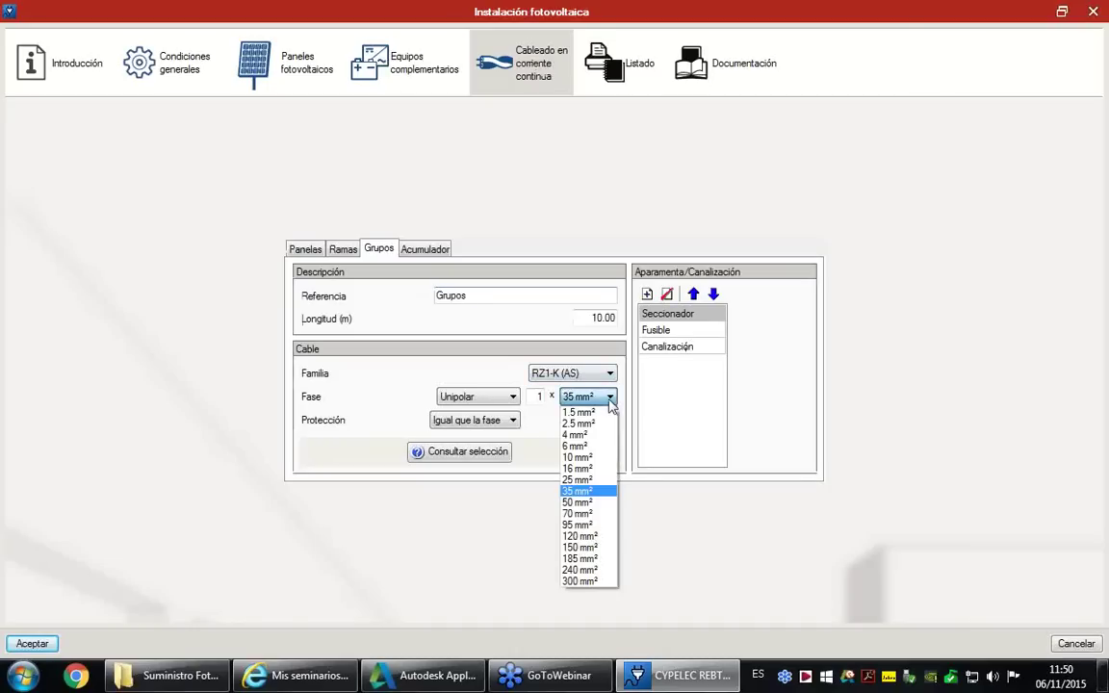
left_click(578, 502)
Set the nominal current of the Grupos fuse to 125 A and accept the photovoltaic supply changes
left_click(659, 330)
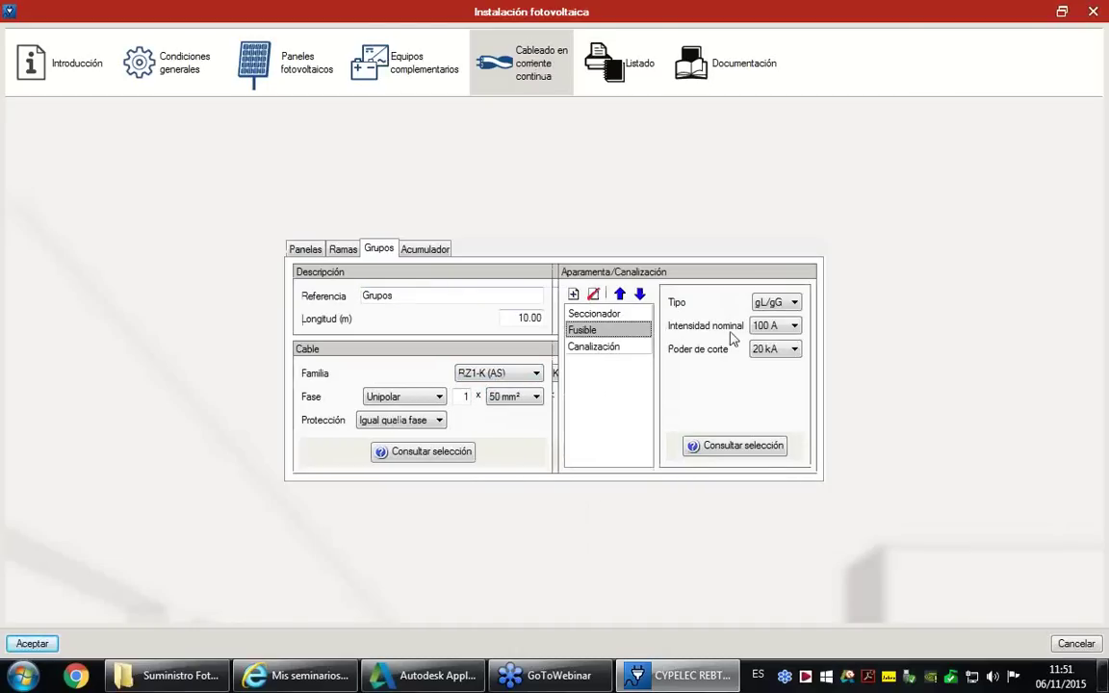
left_click(796, 327)
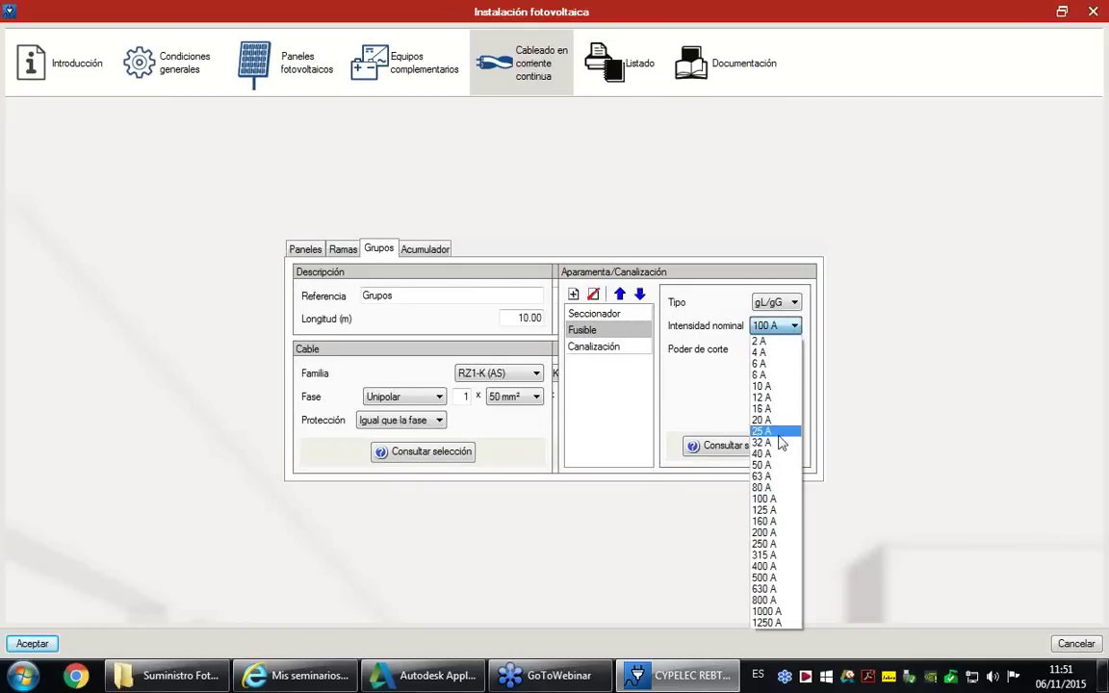
left_click(772, 510)
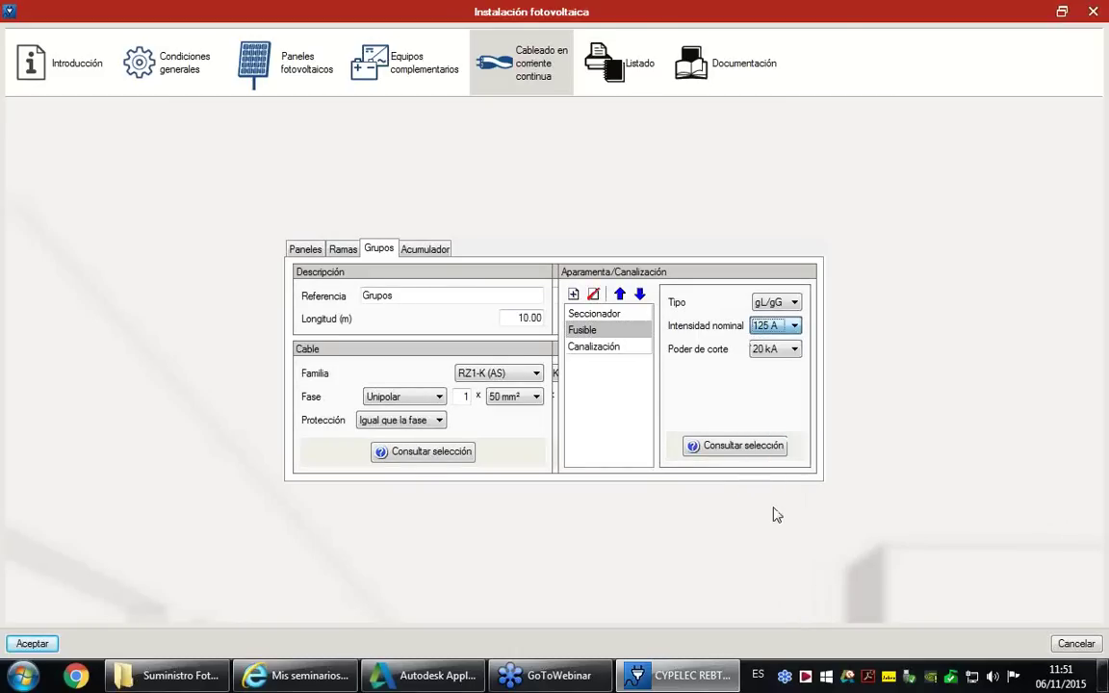
left_click(51, 644)
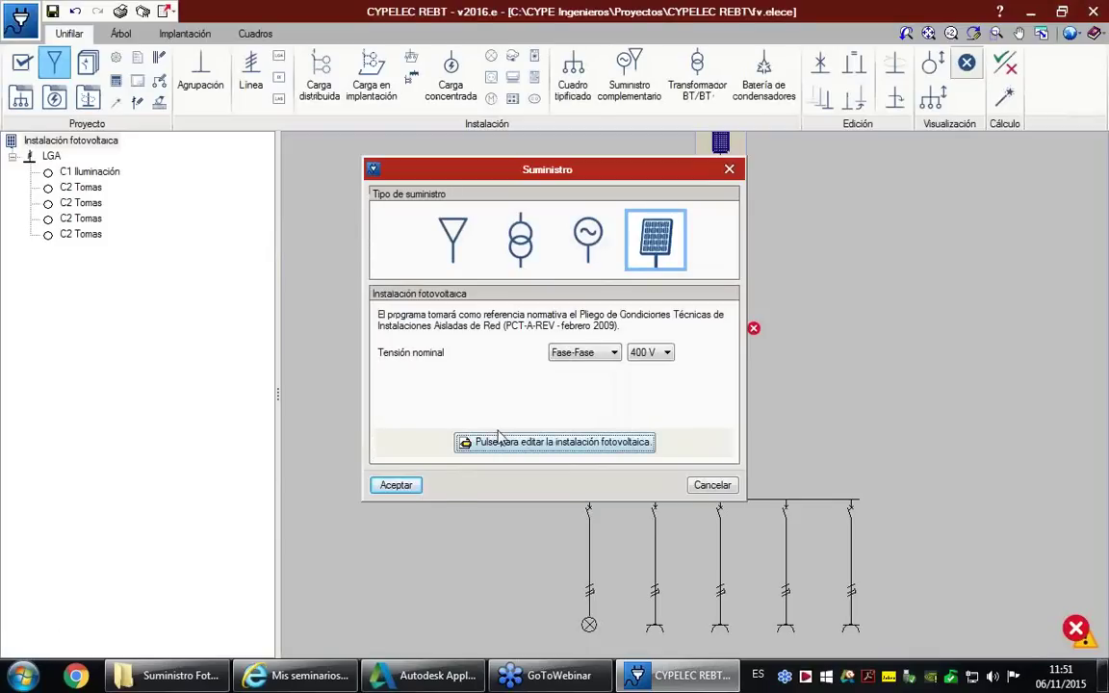
left_click(421, 486)
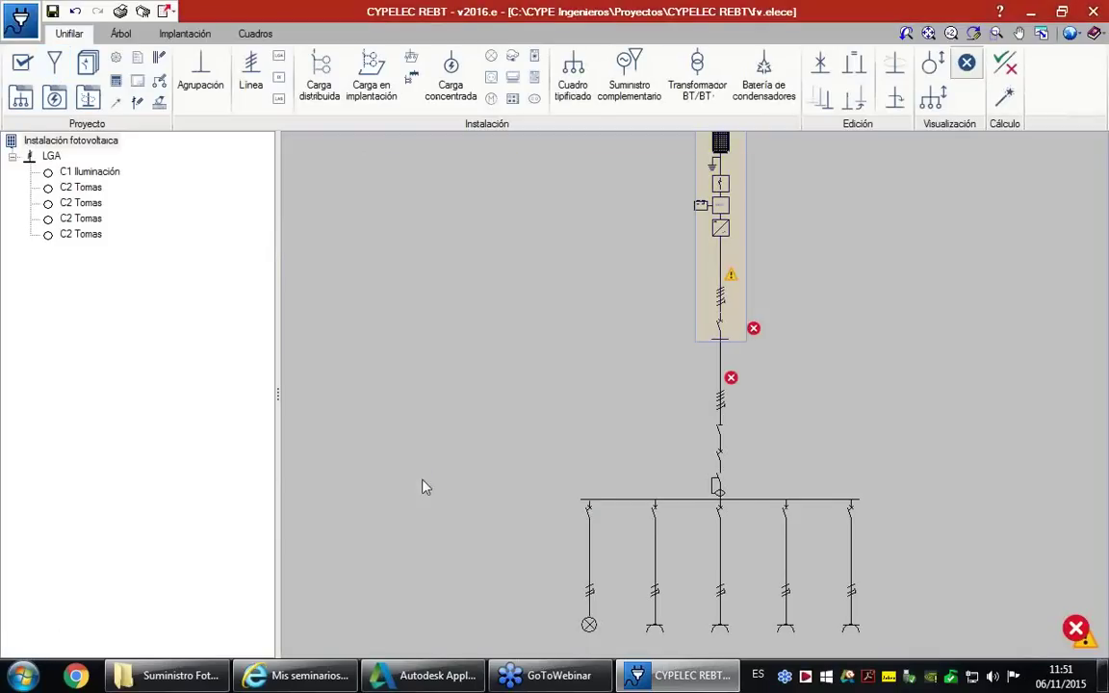
Recheck the installation and review the supply's list of checks, reading the admissible current calculation for the section joining the panels
left_click(1003, 61)
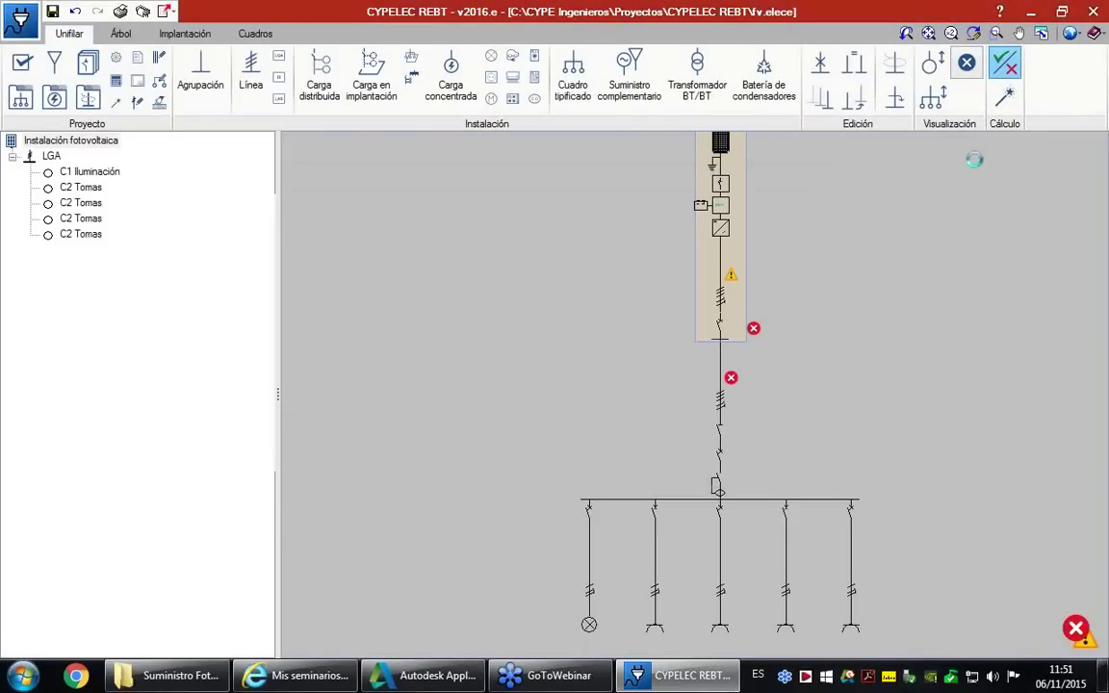
left_click(709, 280)
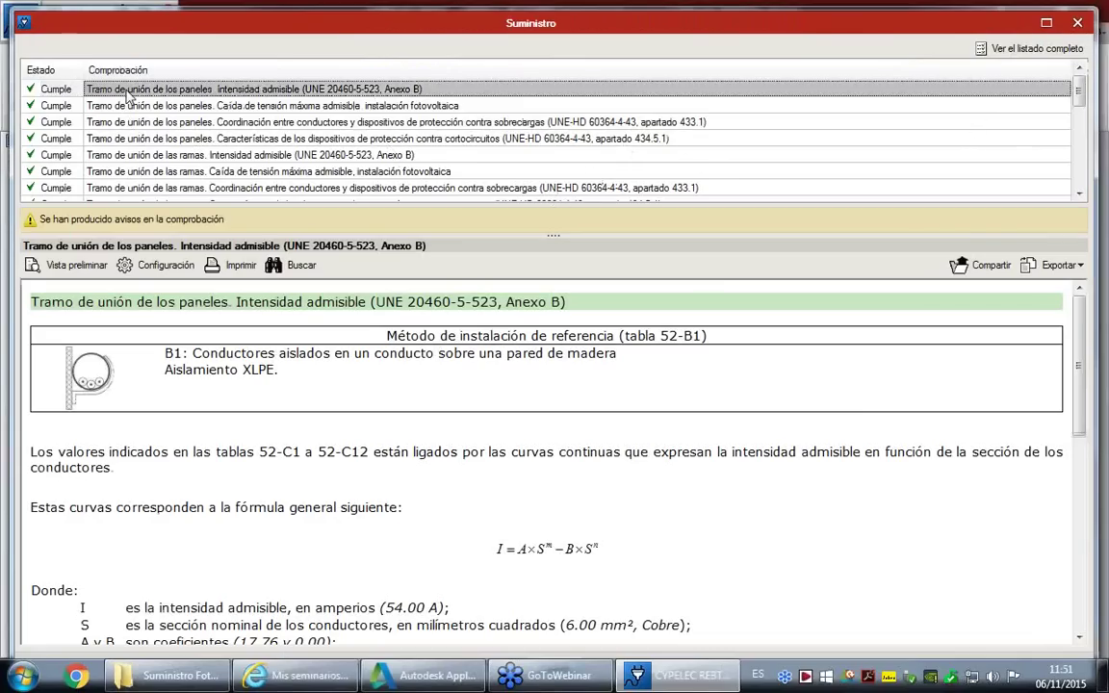
scroll(570, 508, "down", 2)
scroll(570, 507, "down", 2)
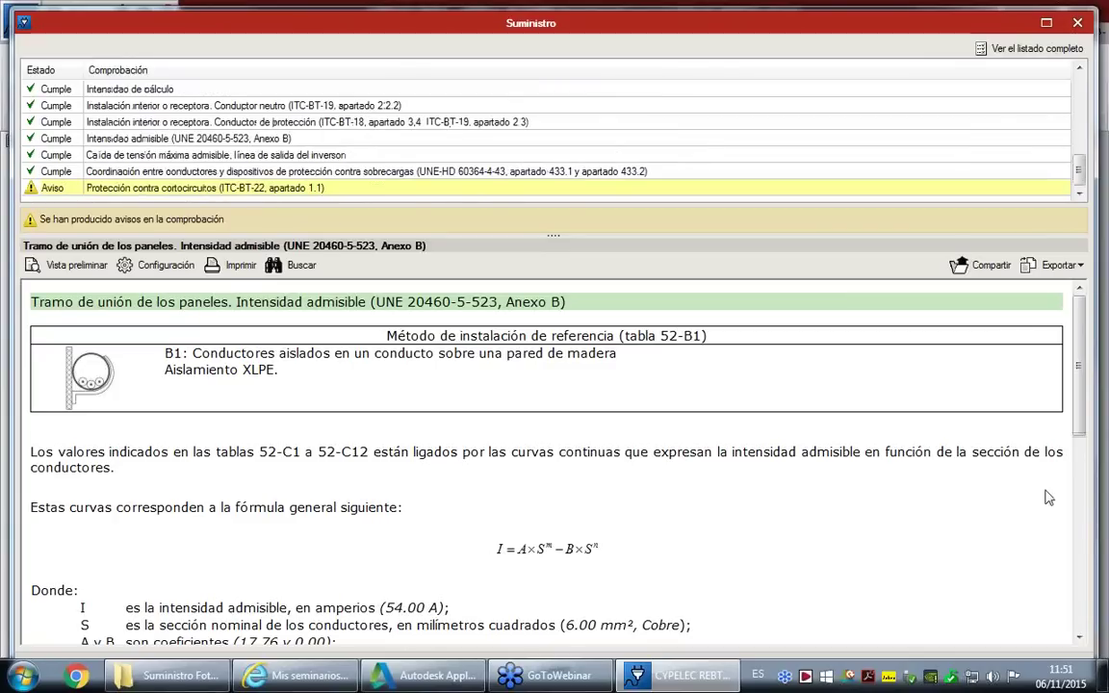
scroll(597, 478, "up", 5)
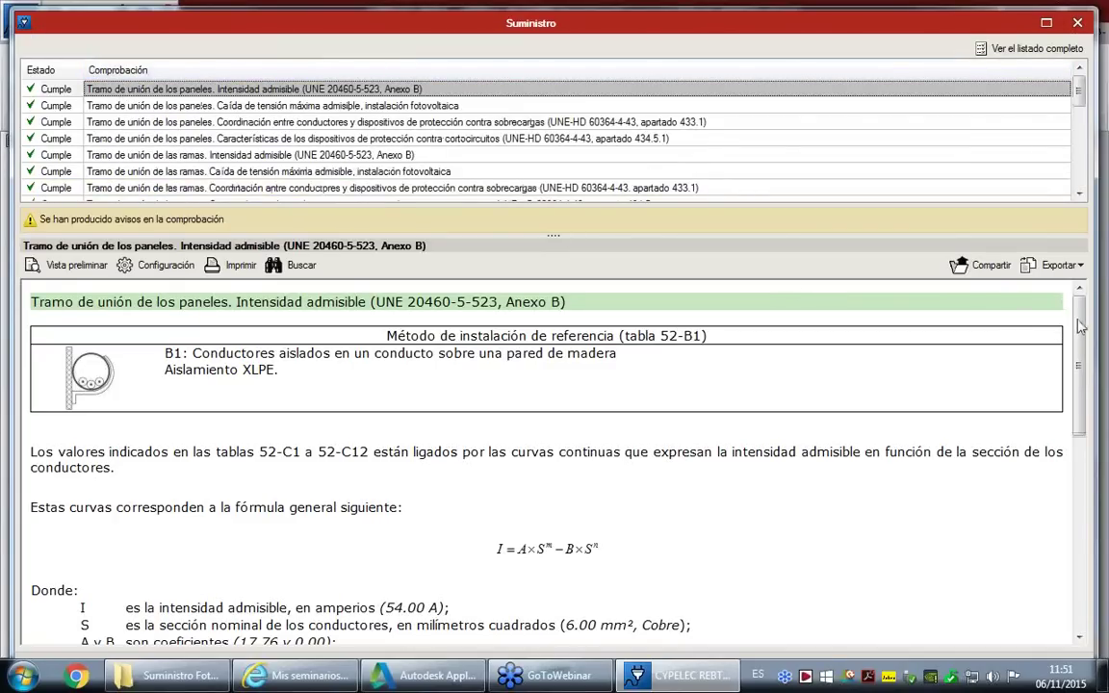
left_click_drag(1081, 327, 987, 481)
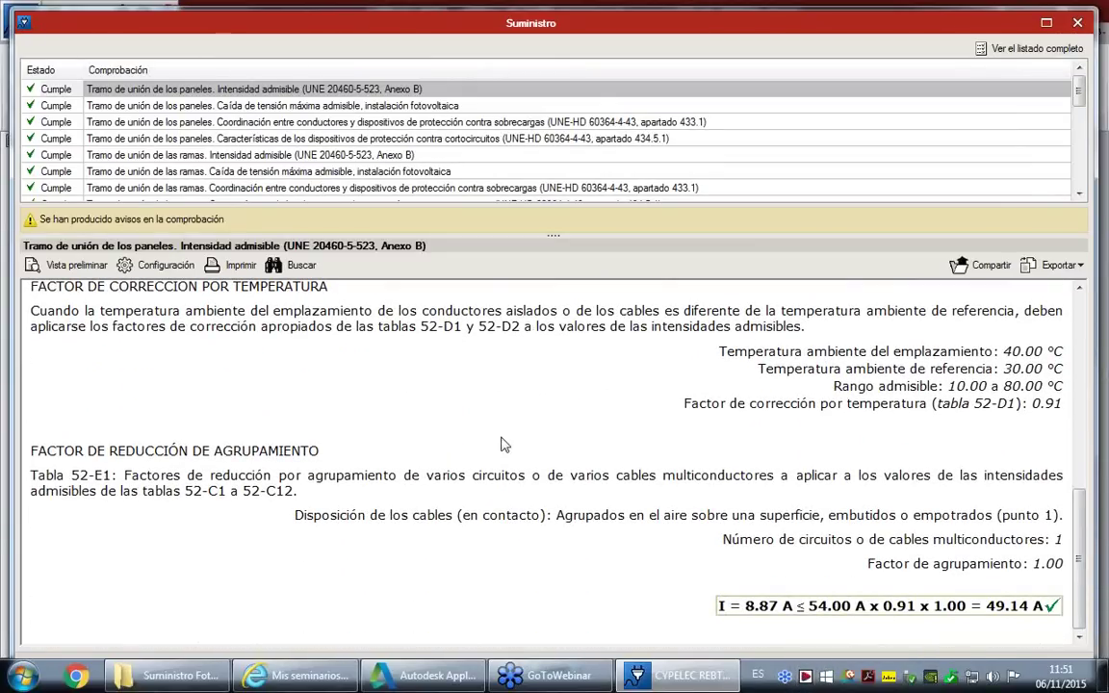
Examine the admissible current checks for branches and groups, the battery's short-circuit protection check, and the diagram data for the supply and LGA conduit
left_click(179, 154)
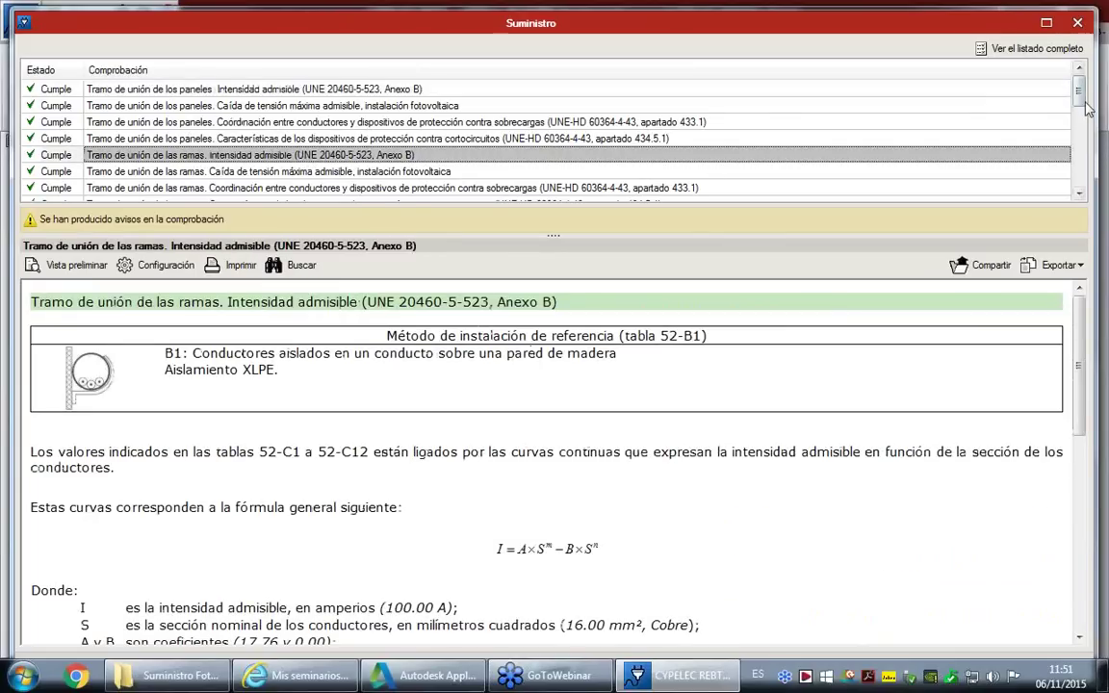
scroll(973, 97, "down", 1)
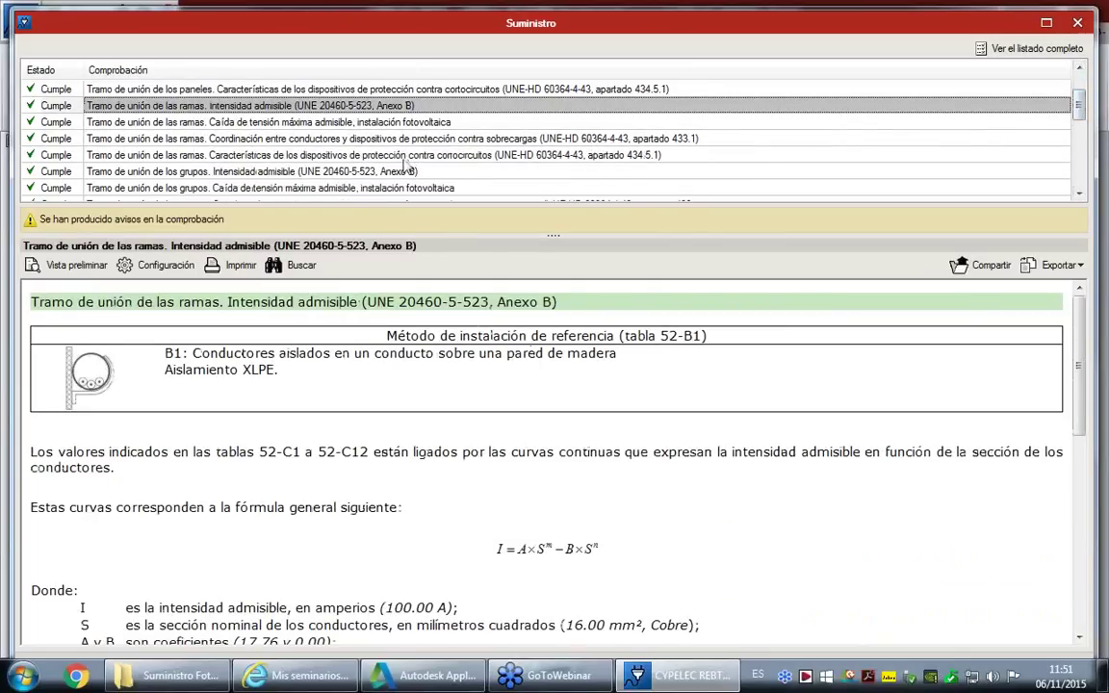
left_click(368, 170)
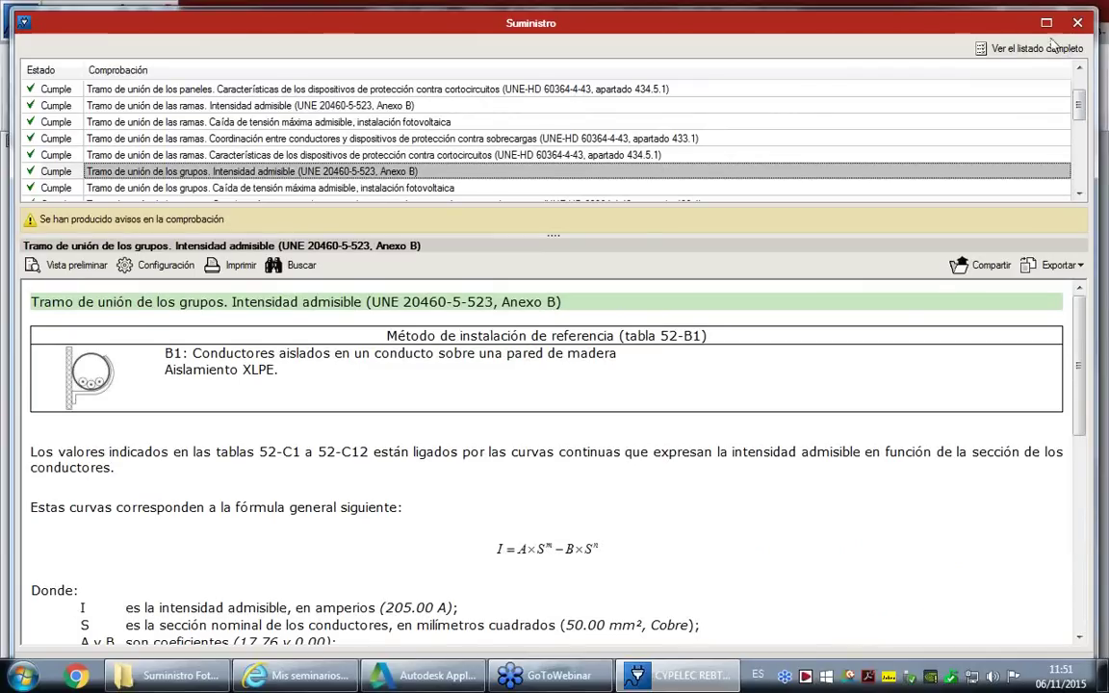
scroll(1080, 130, "down", 2)
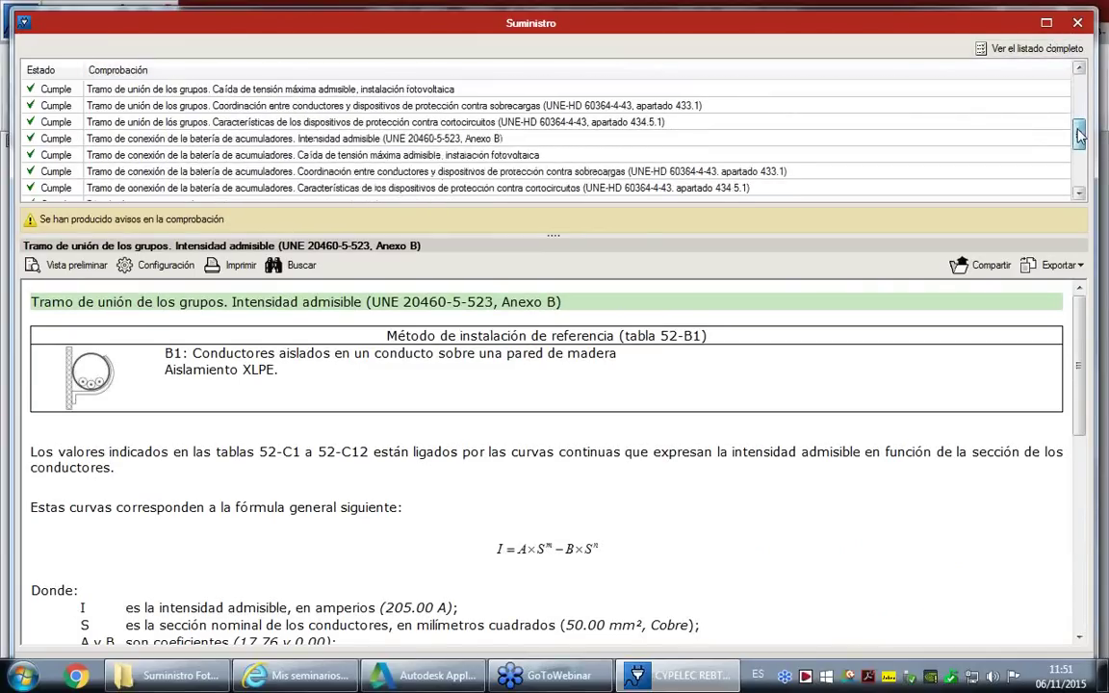
scroll(1079, 135, "down", 1)
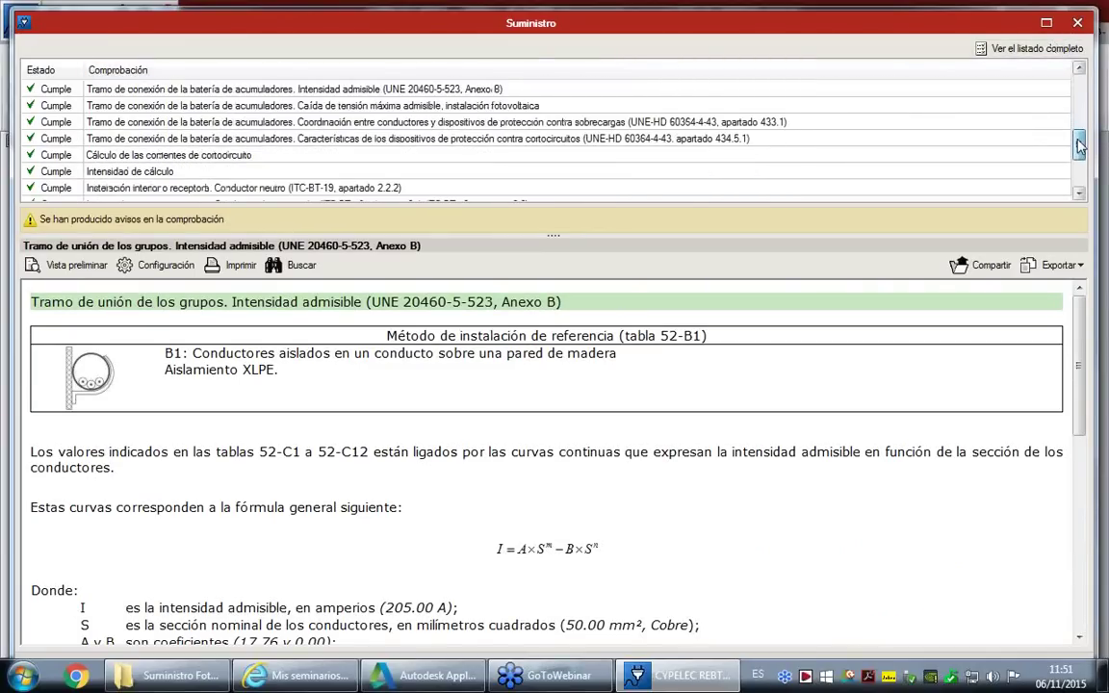
left_click(598, 147)
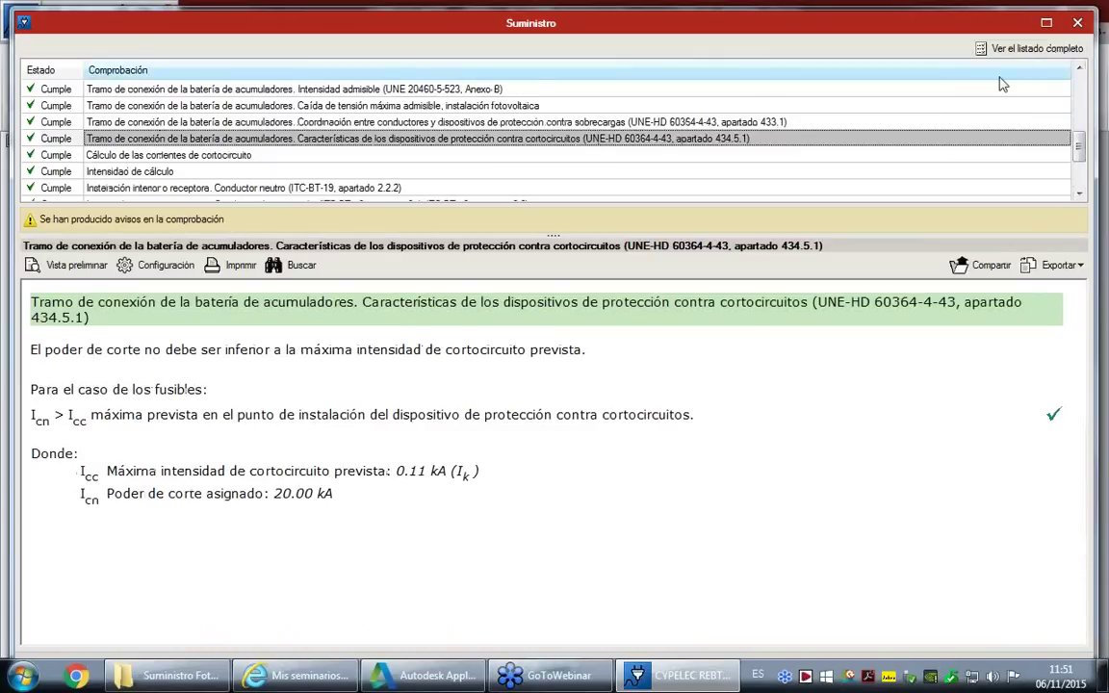
left_click(1078, 23)
mouse_move(742, 287)
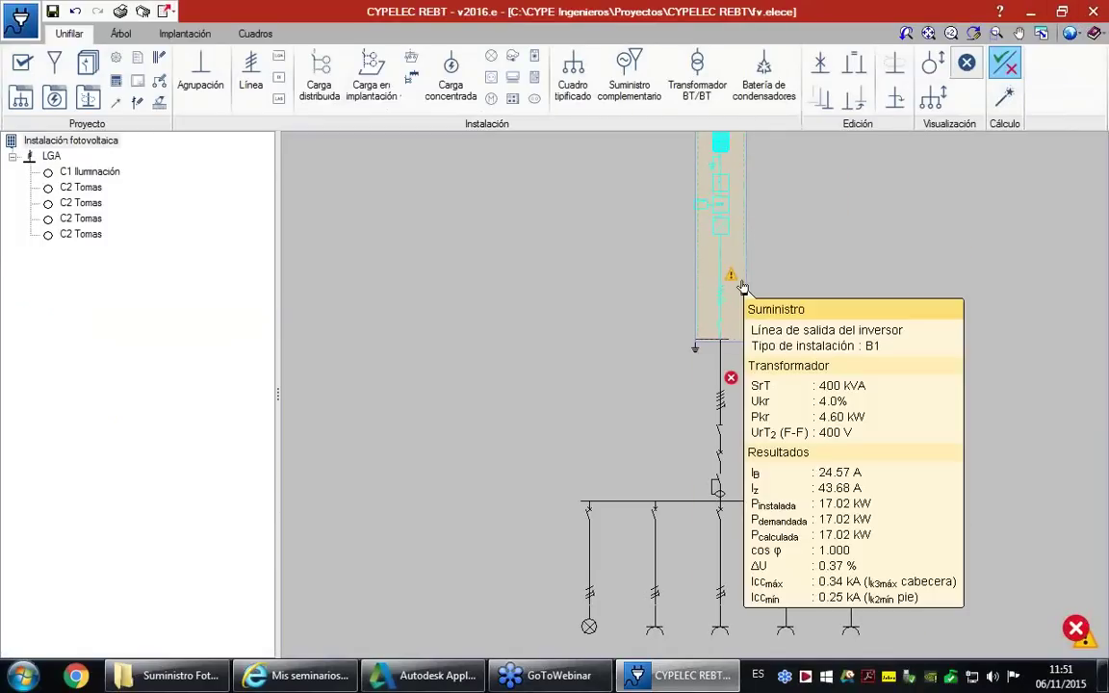
mouse_move(728, 356)
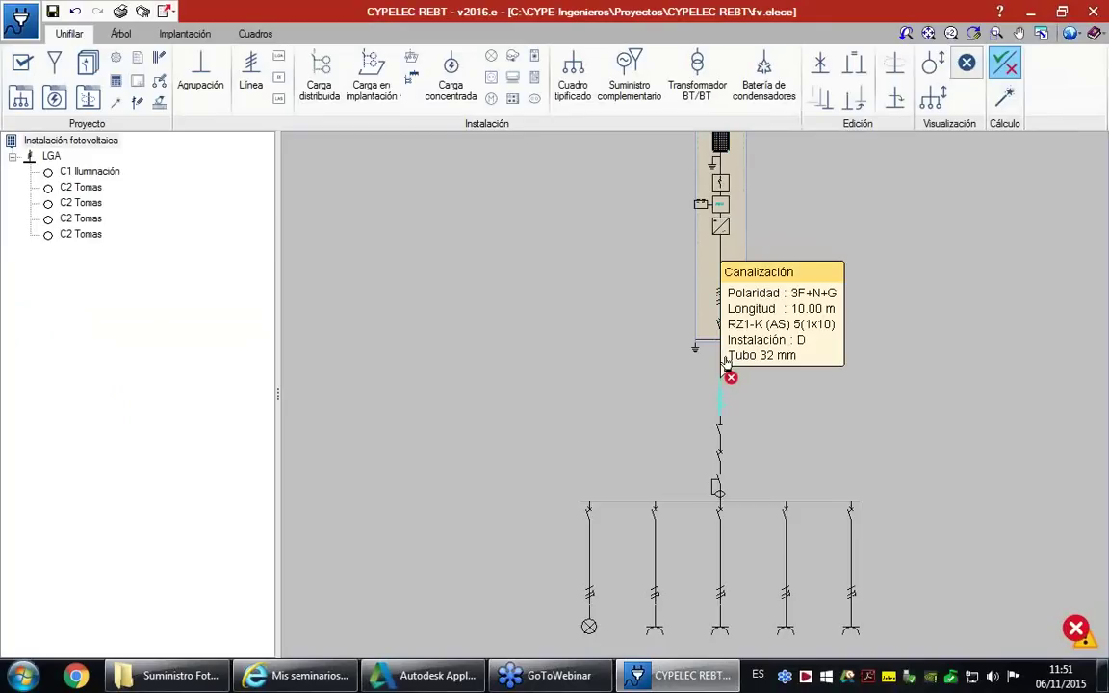
mouse_move(719, 488)
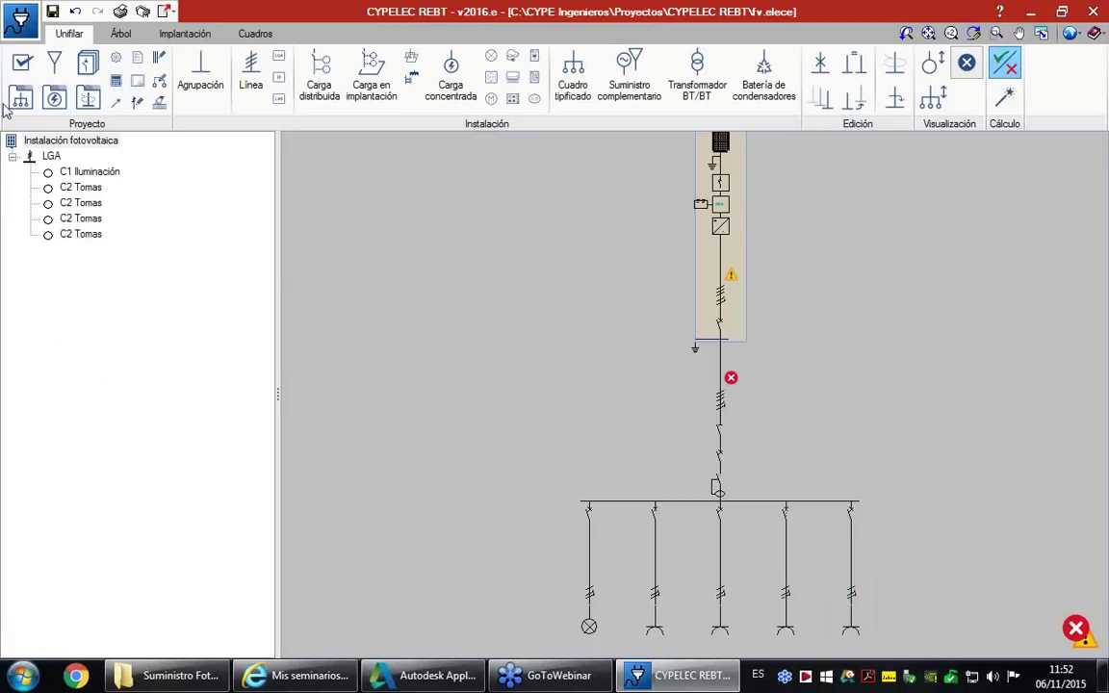
left_click(21, 24)
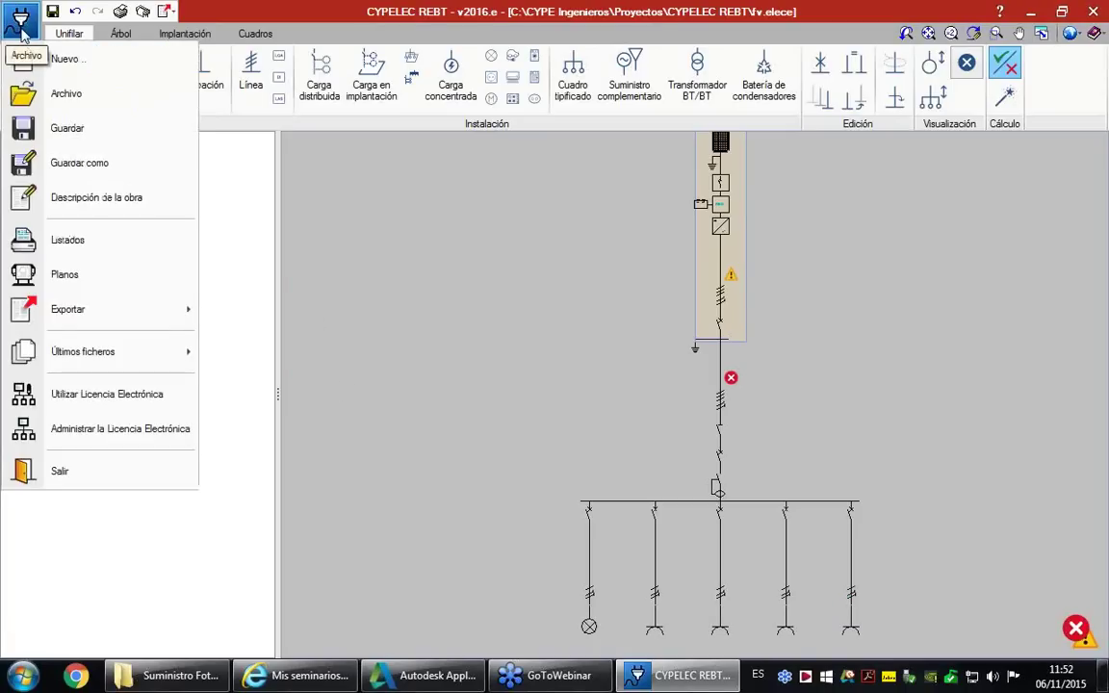
mouse_move(376, 673)
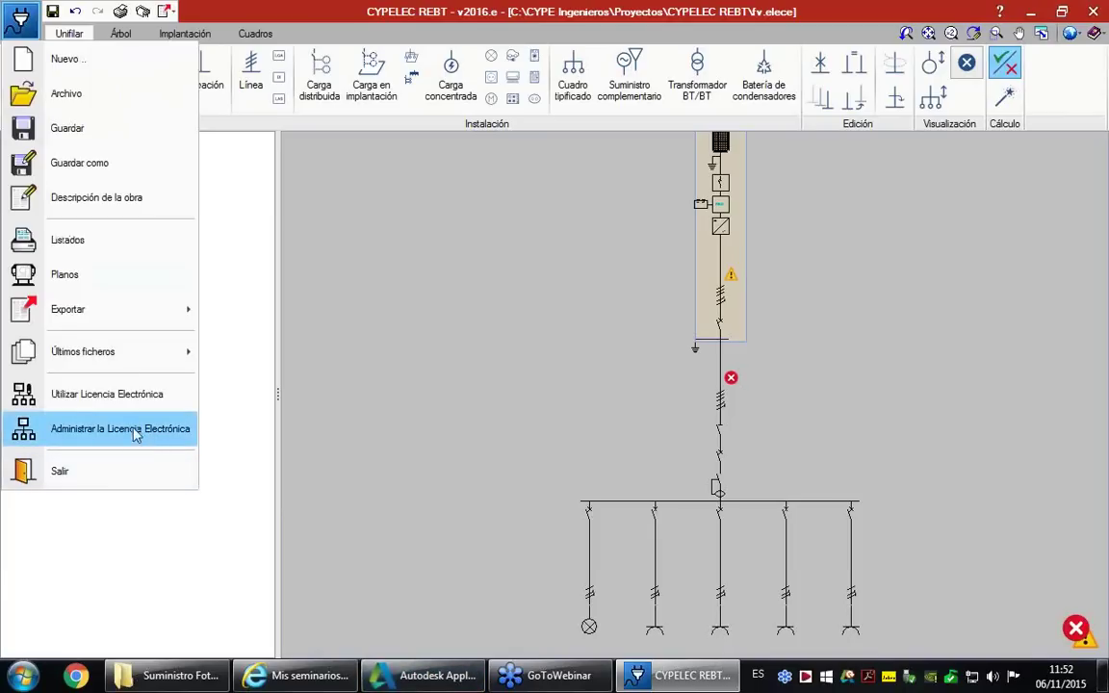
left_click(379, 384)
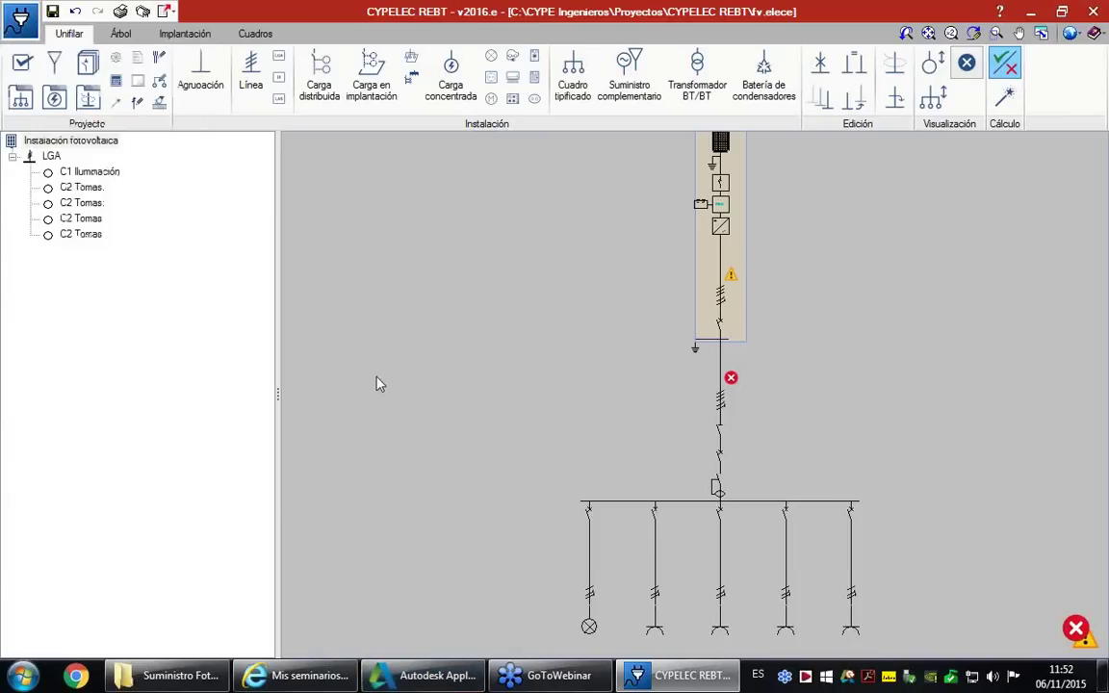
mouse_move(713, 267)
left_click(19, 24)
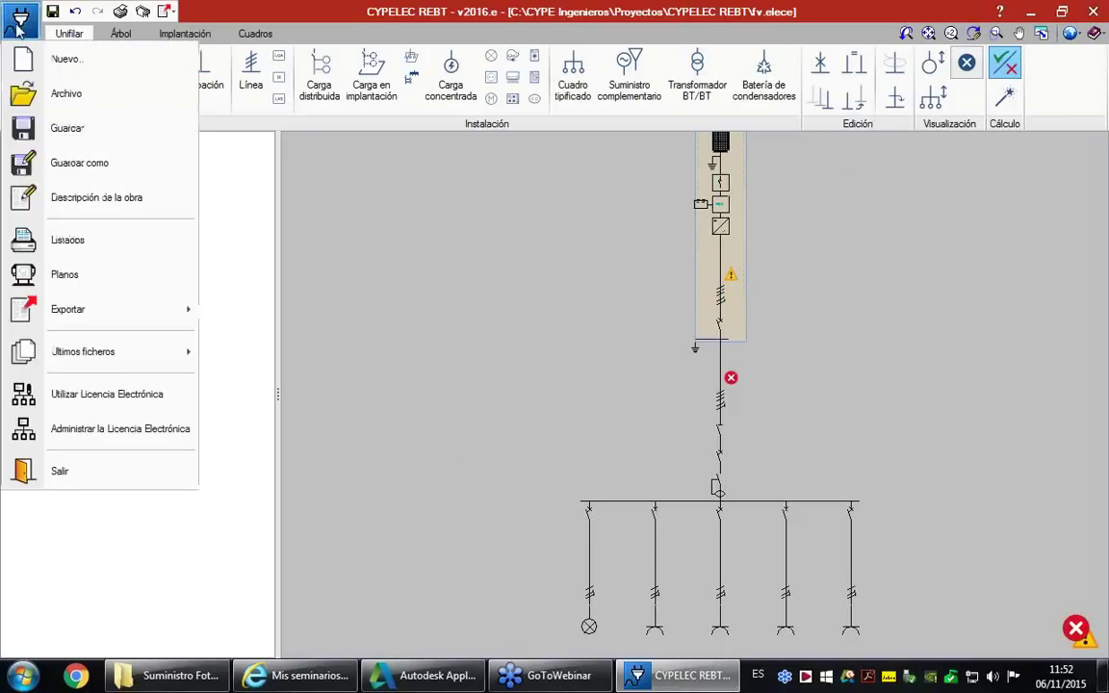
left_click(66, 278)
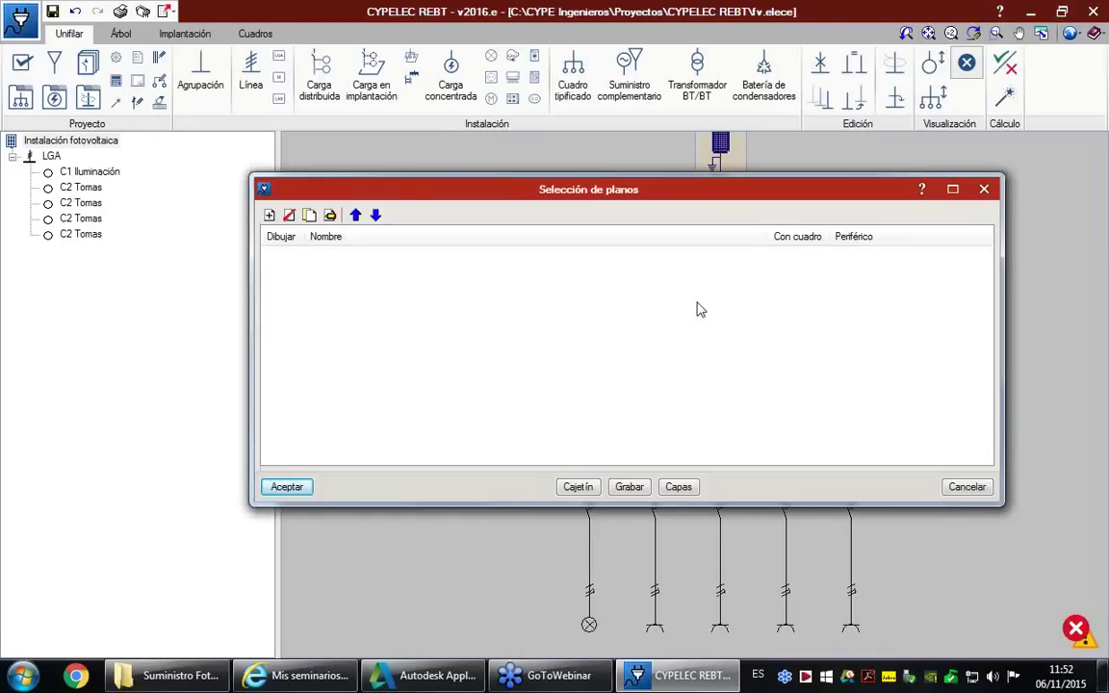
left_click(967, 487)
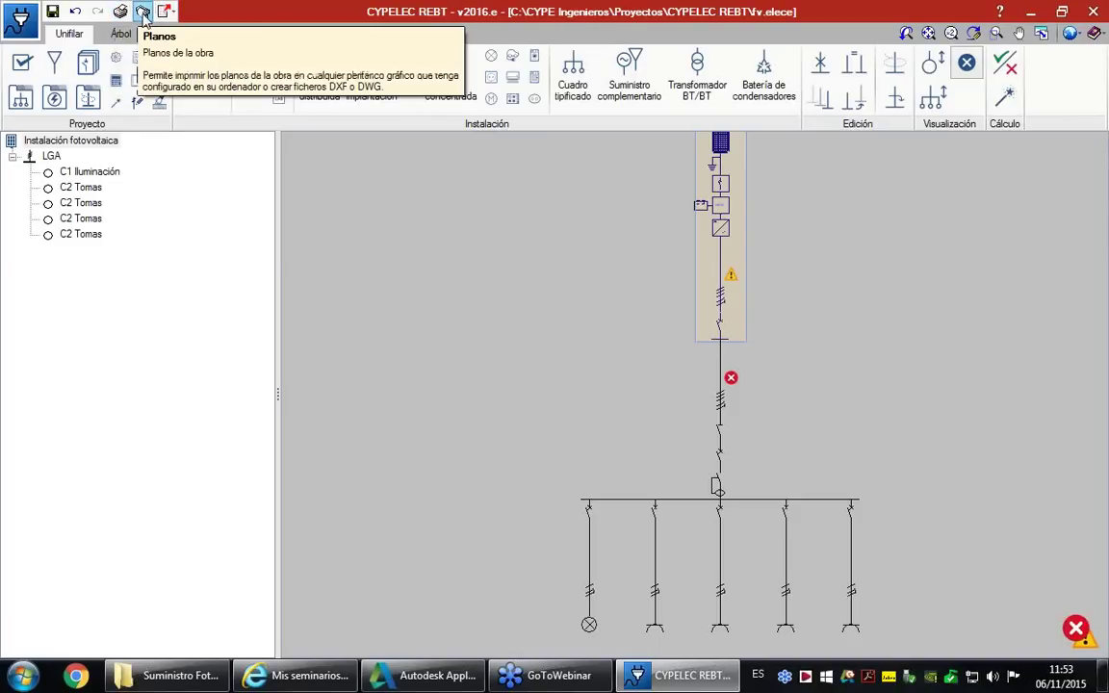
Add a drawing of type Esquema unifilar de la instalación fotovoltaica and display its full detail in the sheet composition
left_click(142, 12)
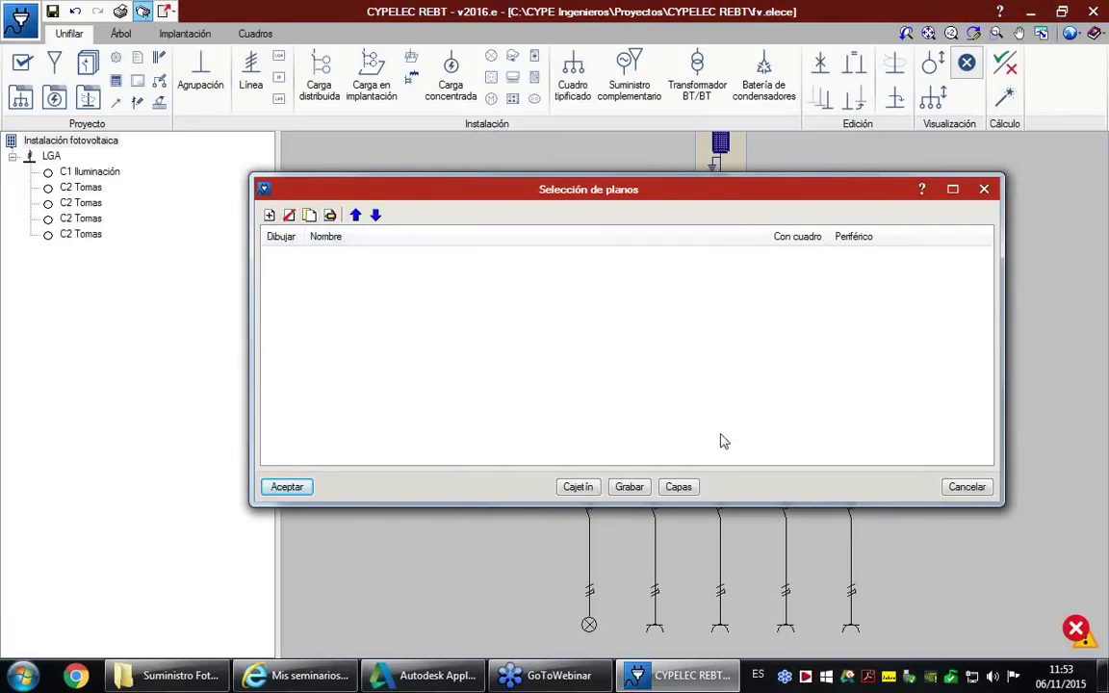
left_click(270, 217)
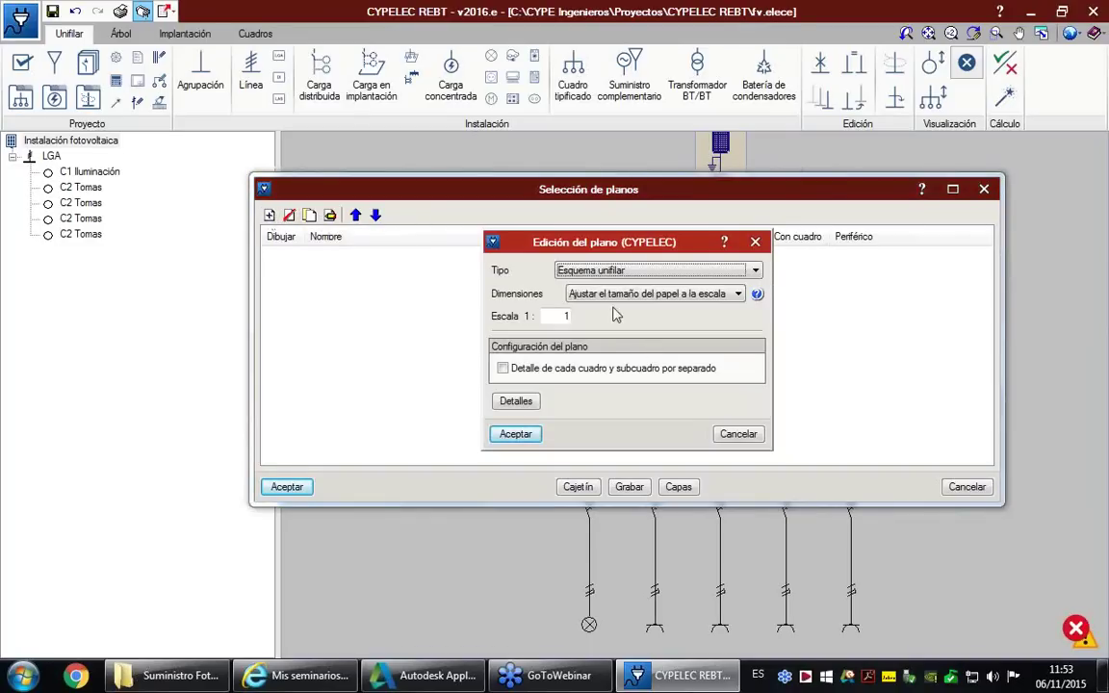
left_click(757, 273)
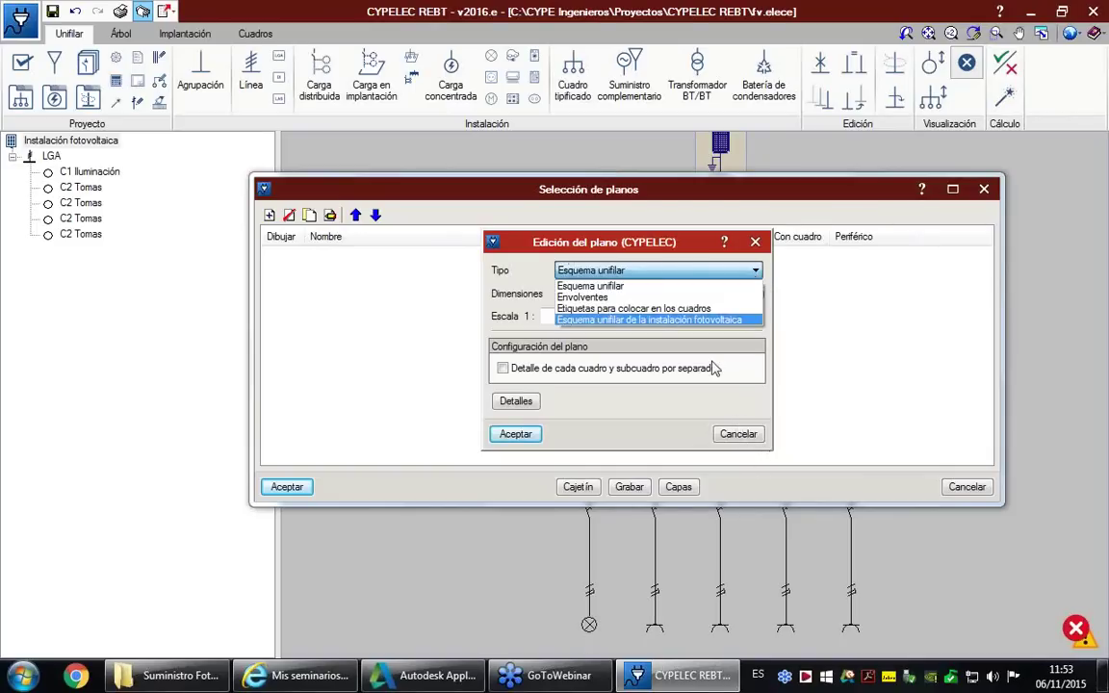
left_click(627, 321)
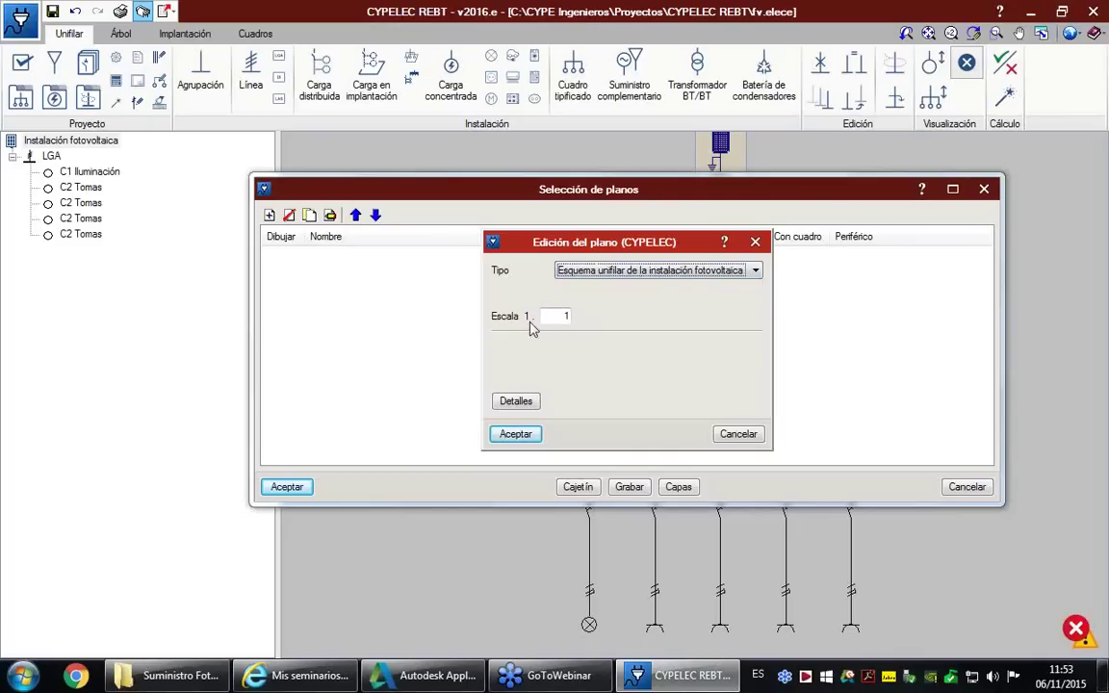
left_click(520, 437)
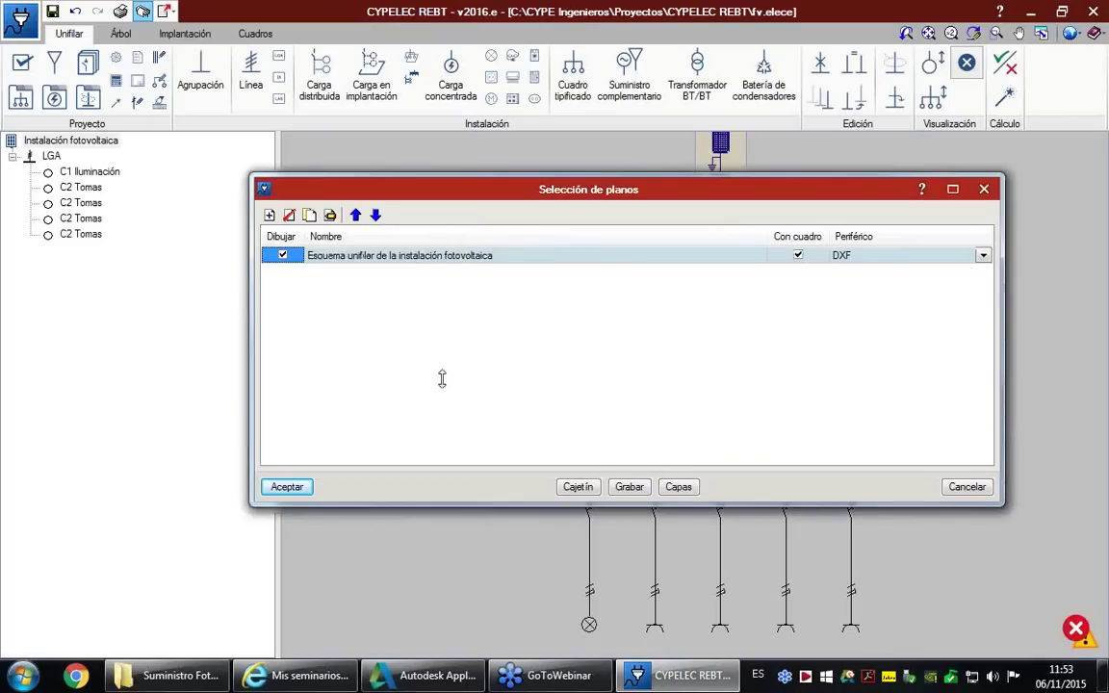
left_click(292, 490)
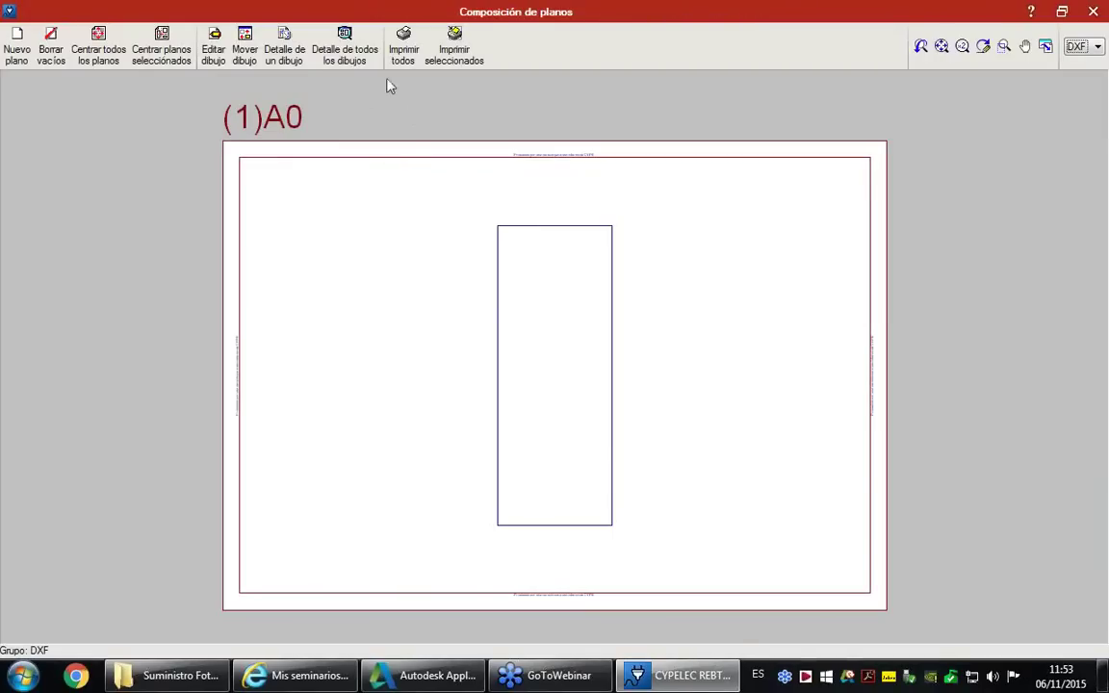
left_click(353, 49)
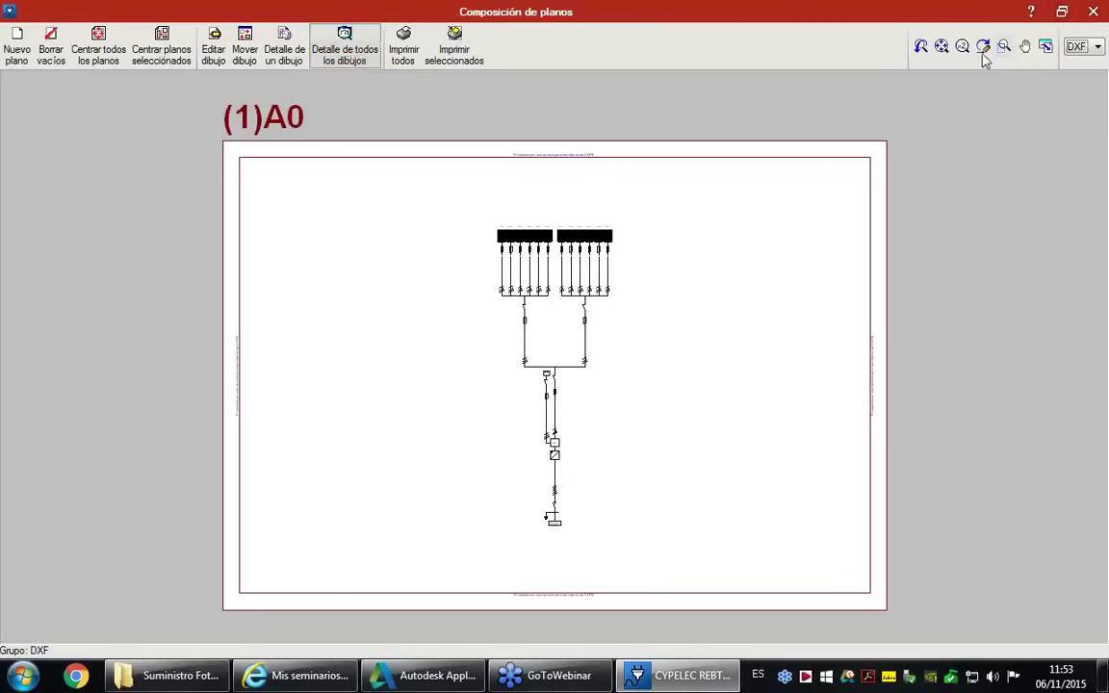
Examine the photovoltaic single-line diagram from the panel branches through battery, regulator and inverter to the receiving installation, and close the drawing windows
scroll(614, 322, "up", 2)
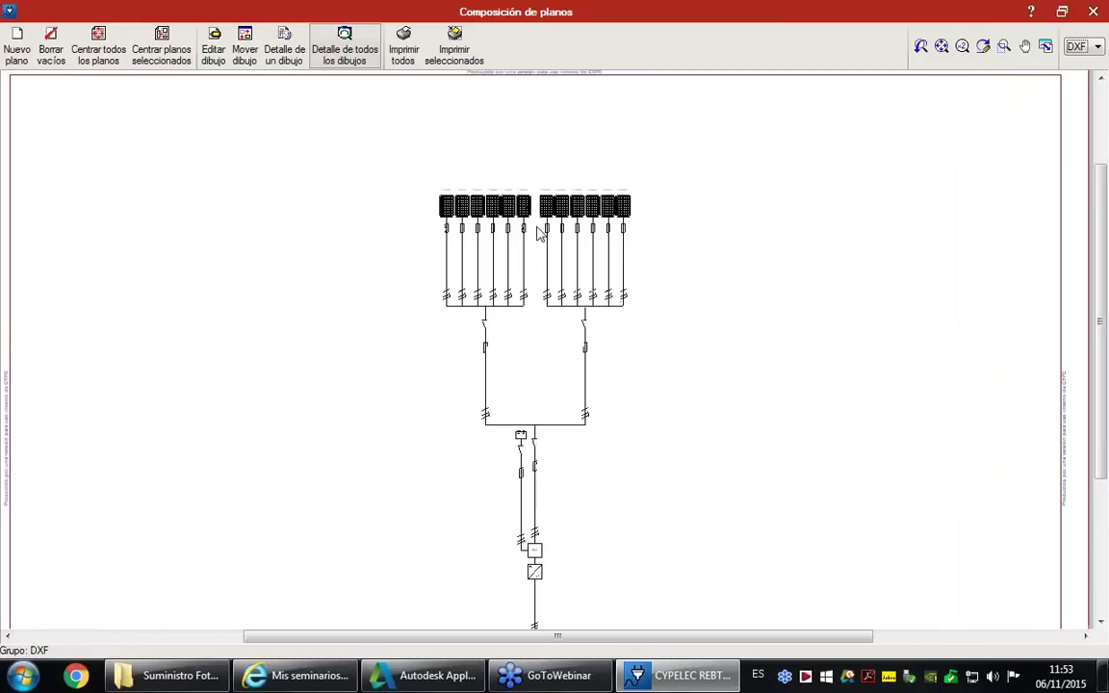
scroll(475, 129, "up", 2)
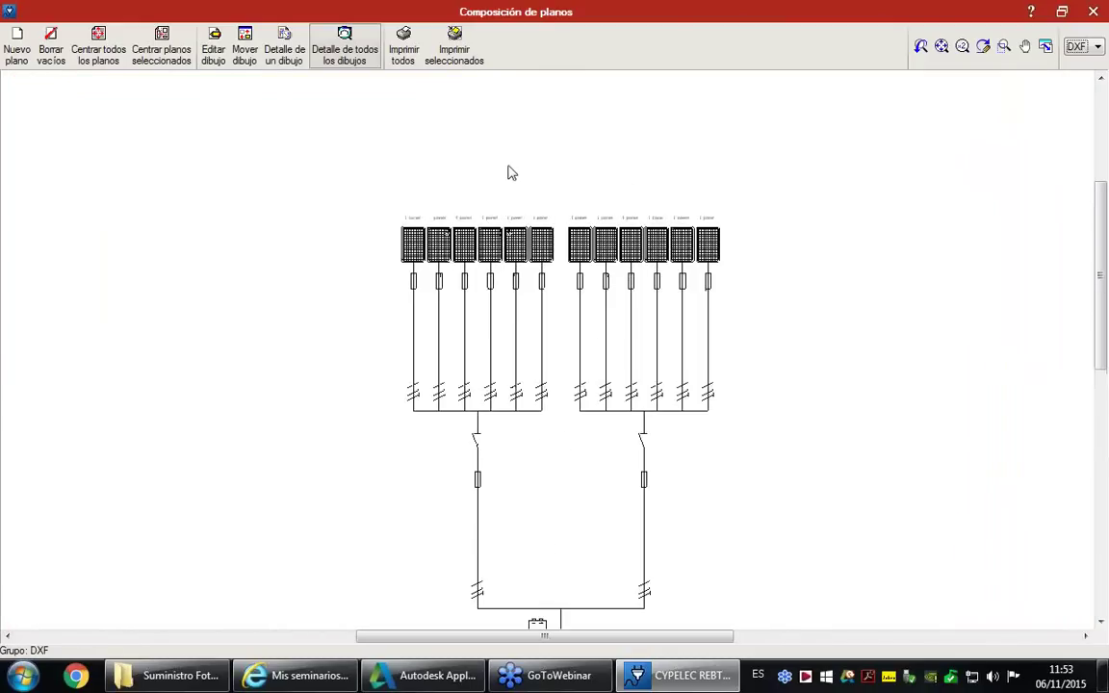
scroll(510, 171, "up", 1)
scroll(577, 235, "up", 1)
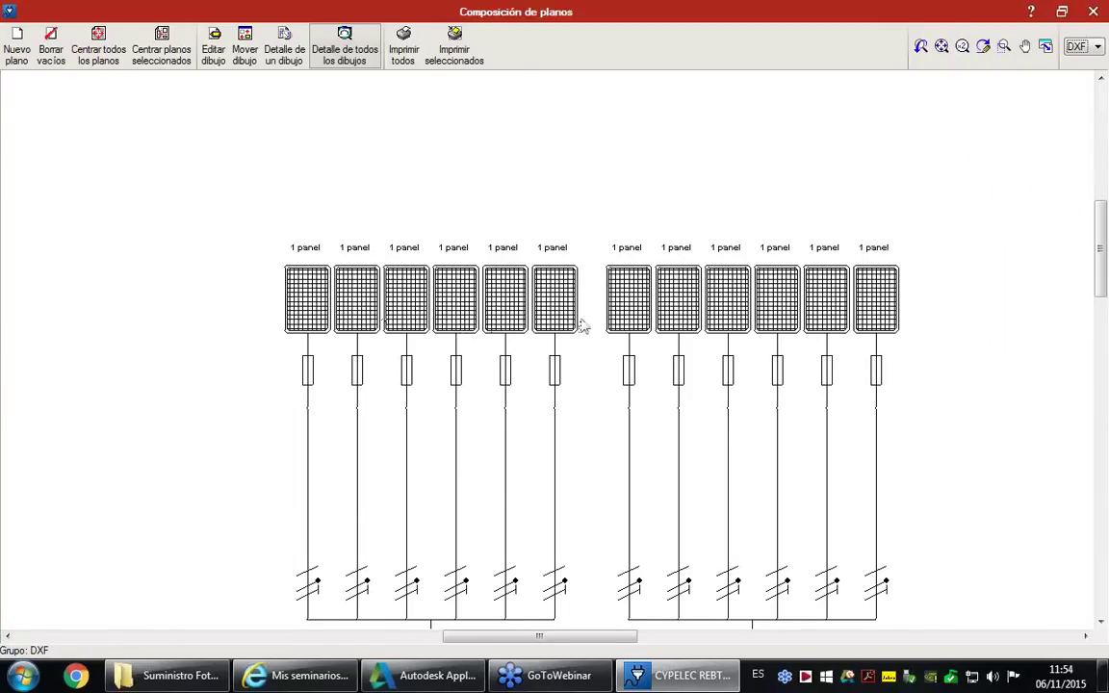
scroll(633, 318, "down", 3)
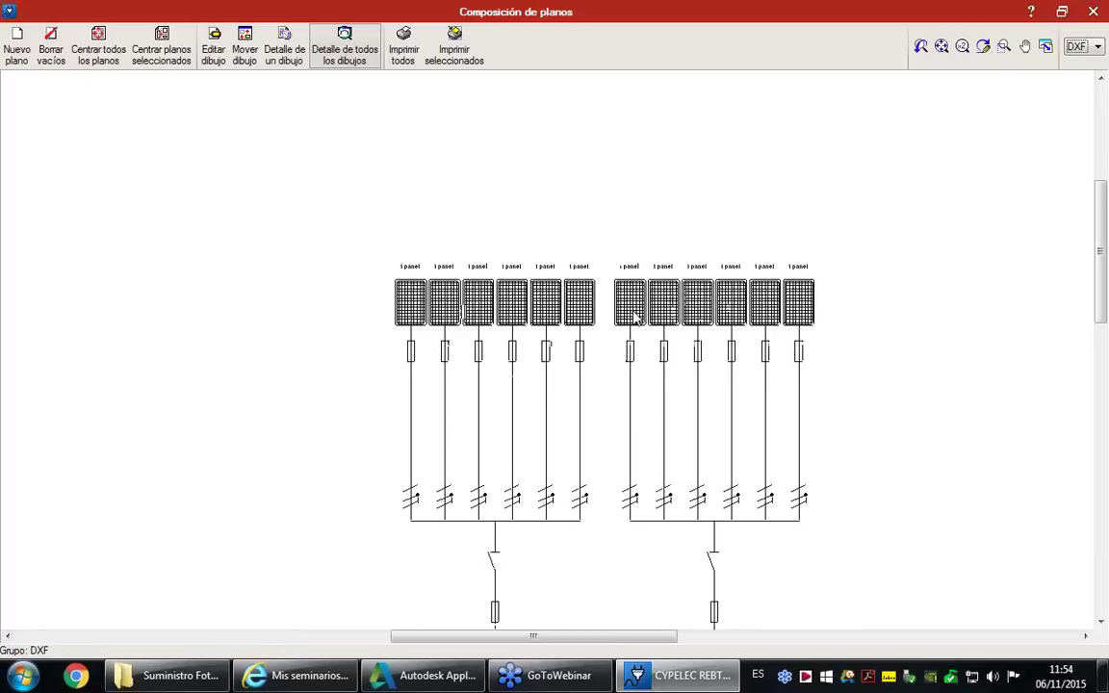
scroll(634, 318, "down", 1)
scroll(656, 471, "up", 2)
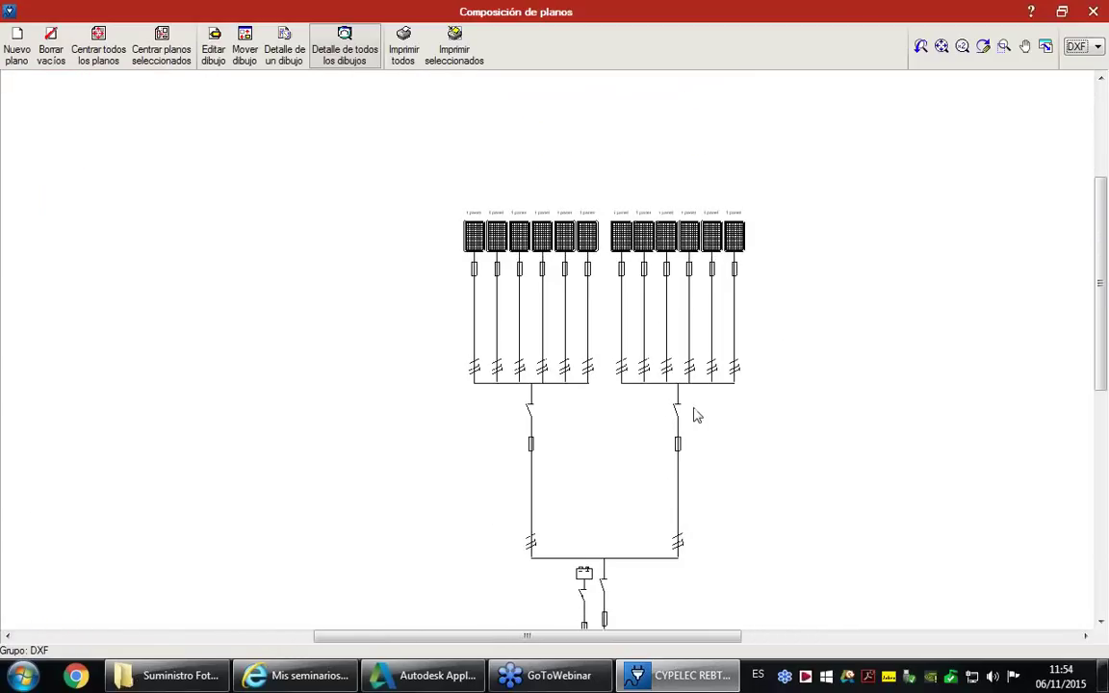
scroll(701, 560, "down", 2)
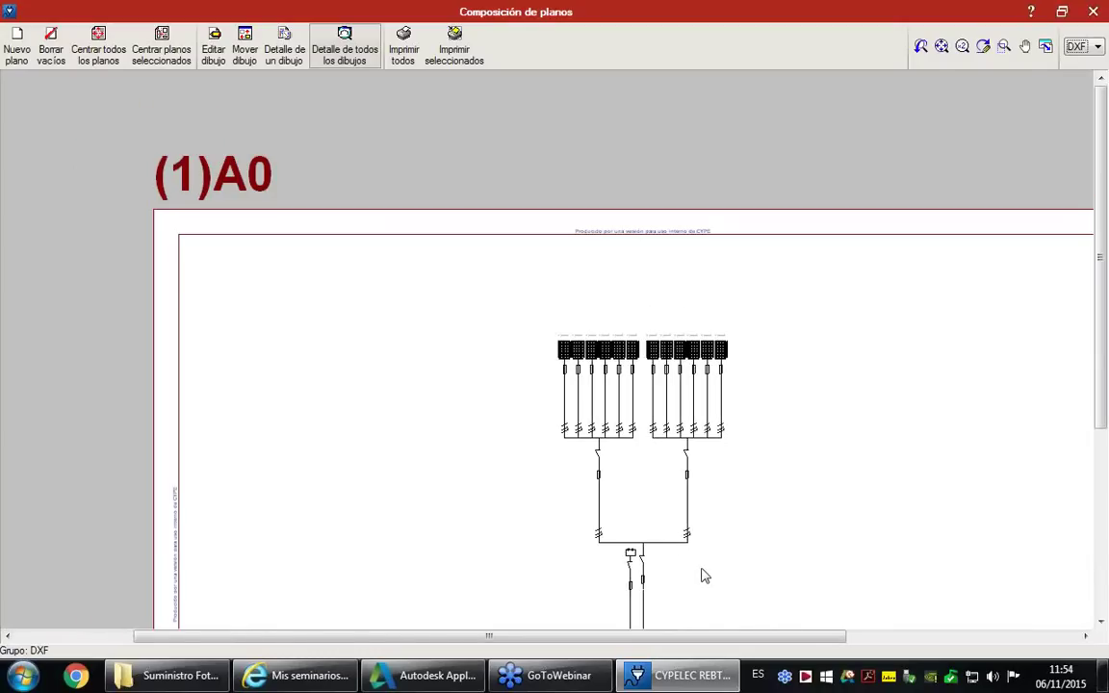
scroll(658, 367, "up", 2)
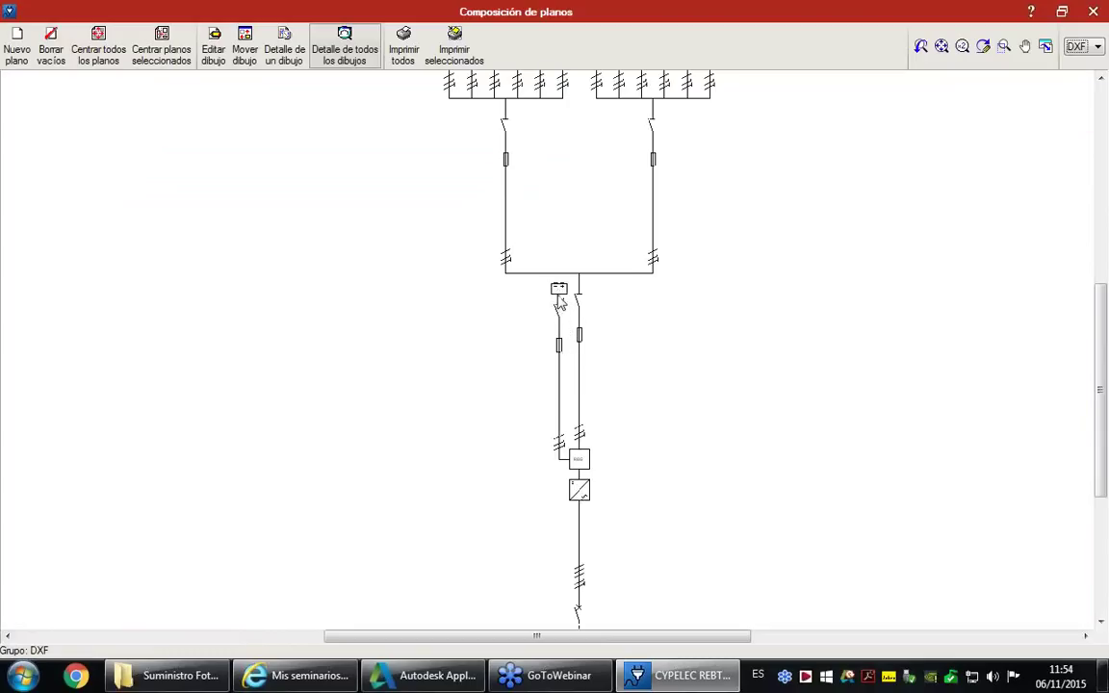
scroll(563, 289, "up", 5)
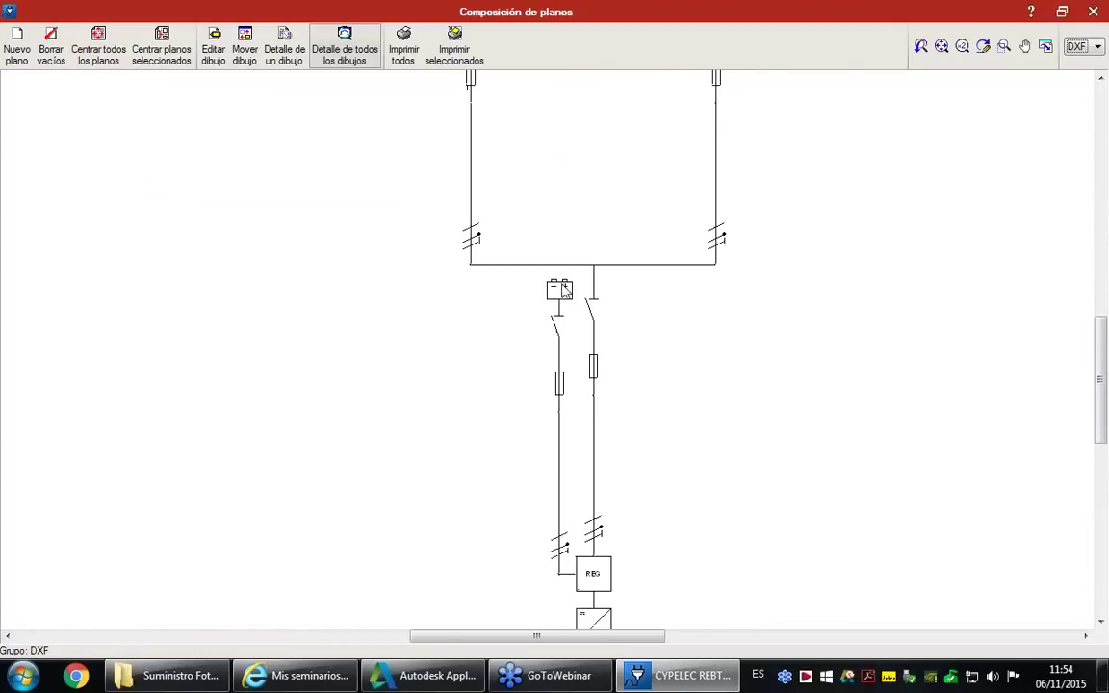
scroll(558, 317, "down", 3)
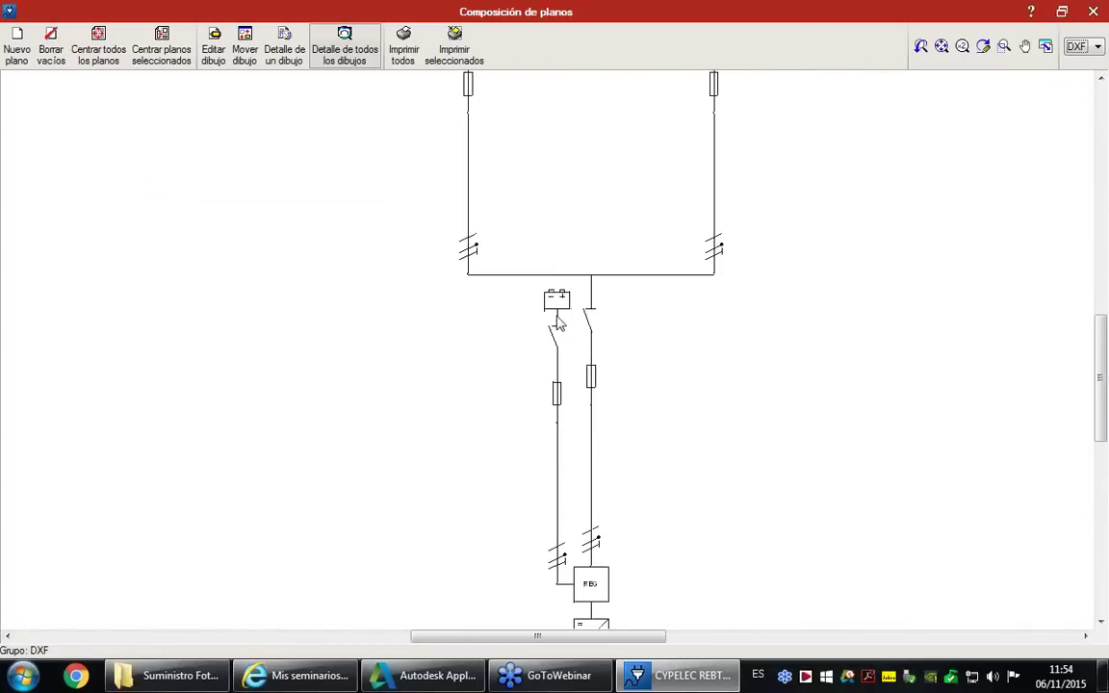
scroll(558, 325, "down", 4)
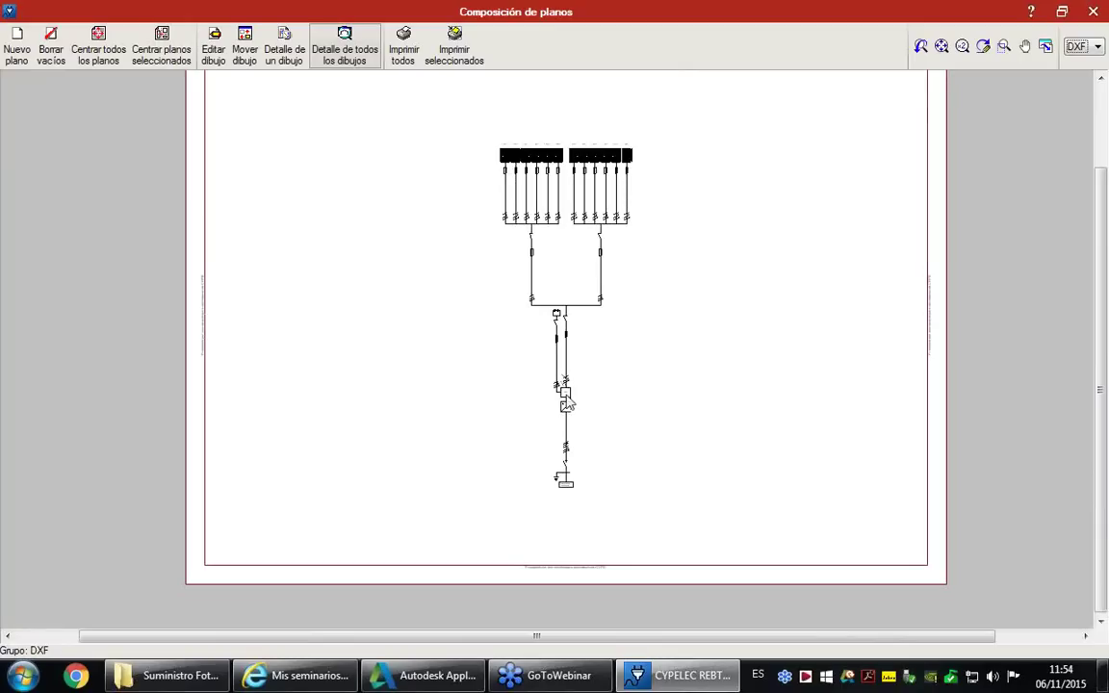
scroll(568, 467, "up", 2)
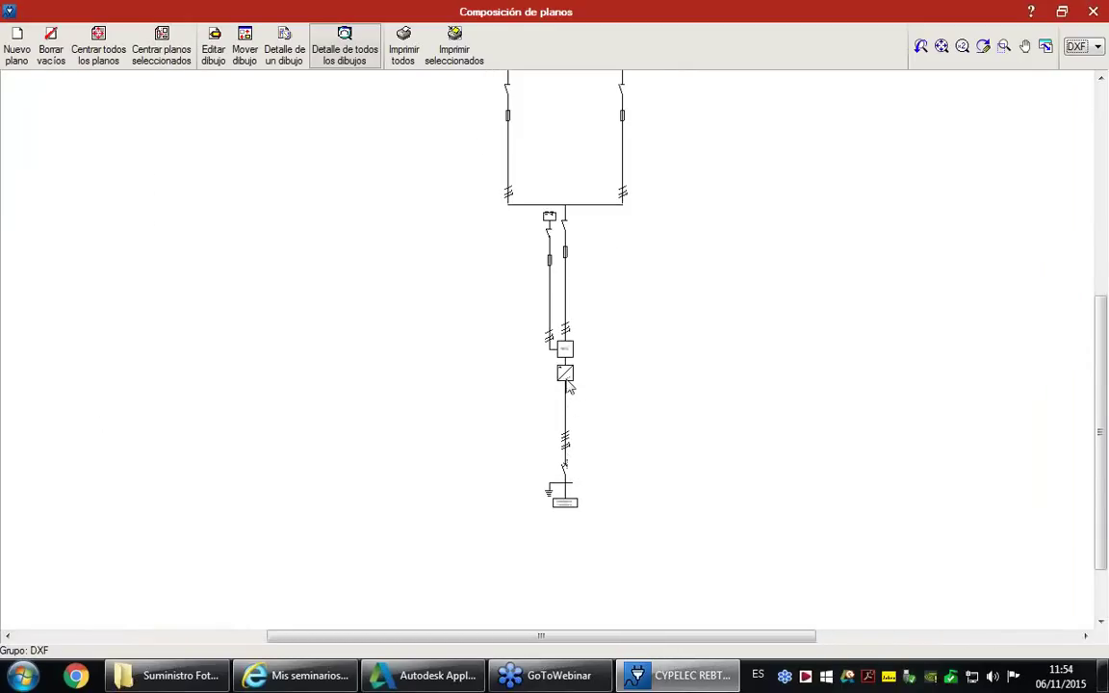
scroll(568, 464, "up", 3)
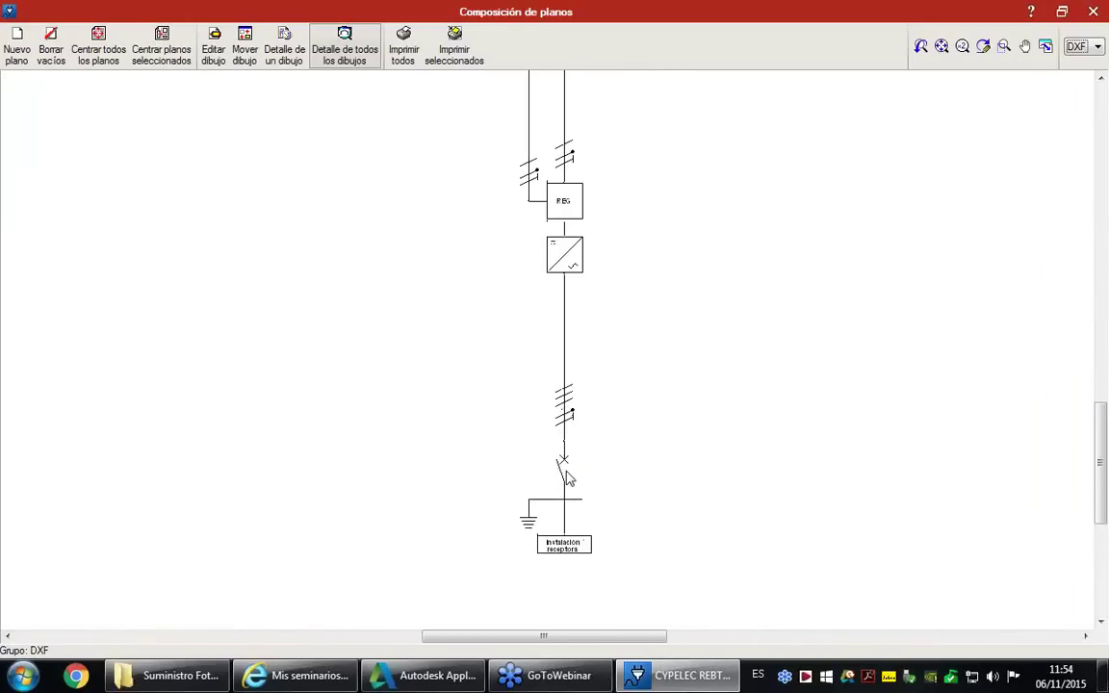
scroll(568, 591, "up", 3)
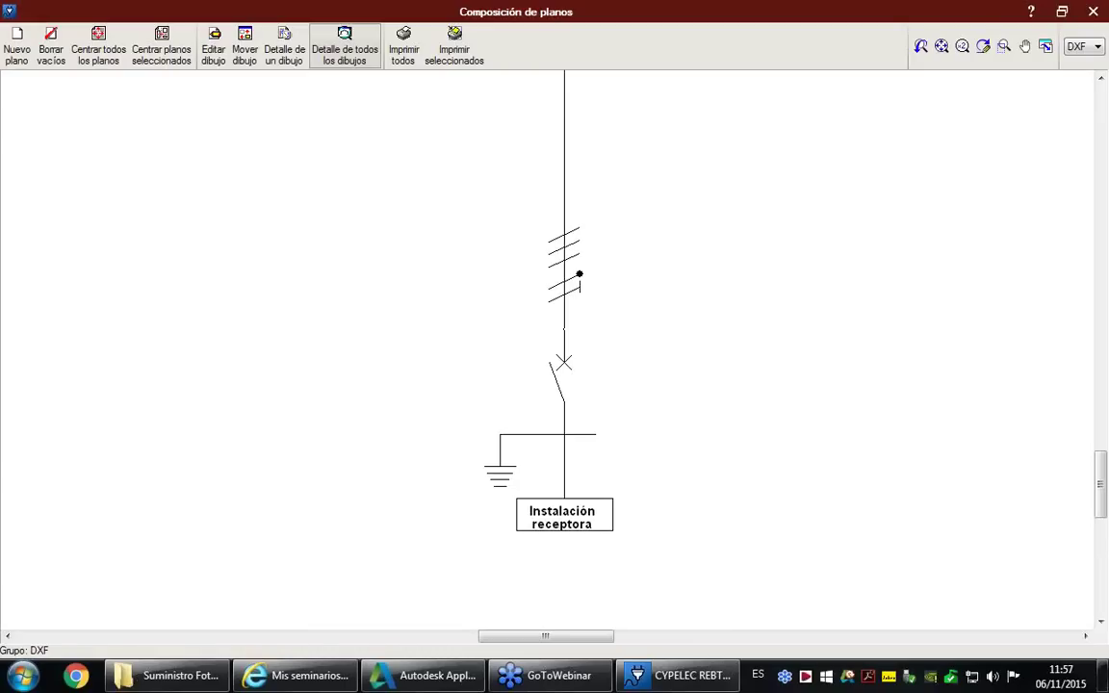
left_click(1094, 12)
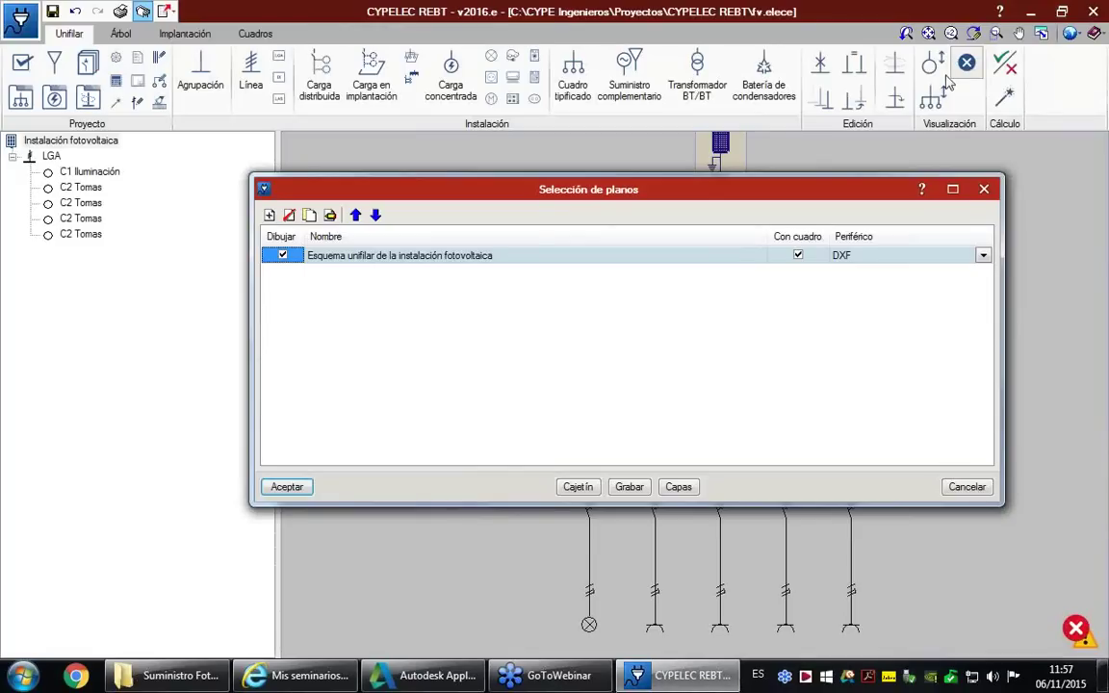
left_click(985, 189)
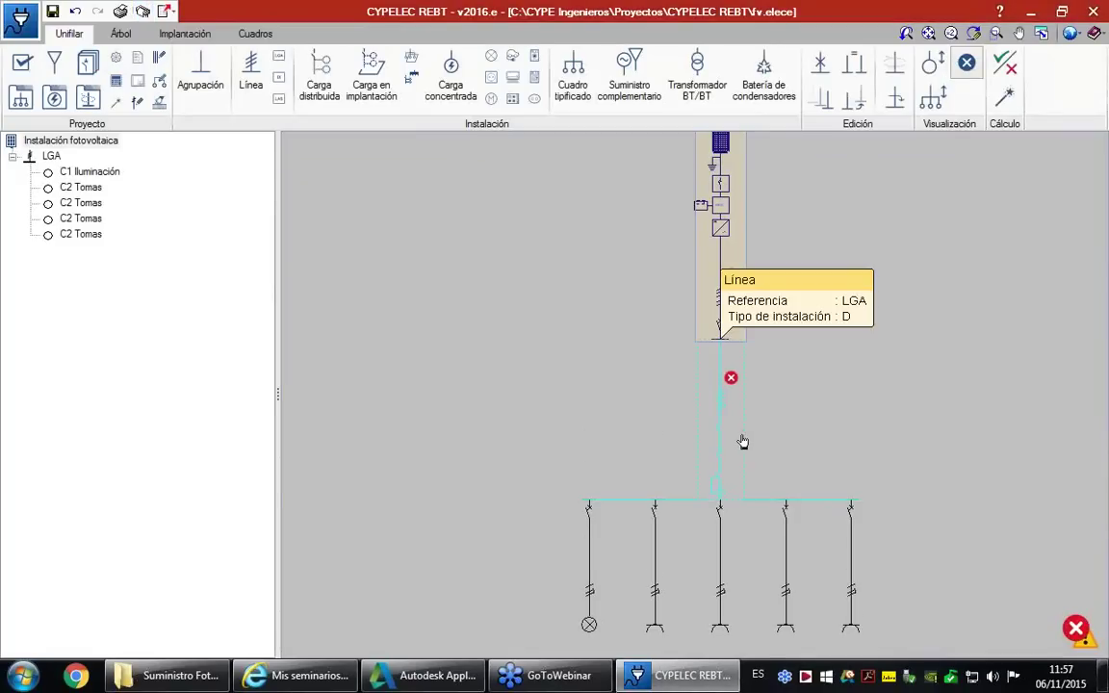
Recheck the installation and review the LGA line's list of checks
left_click(741, 436)
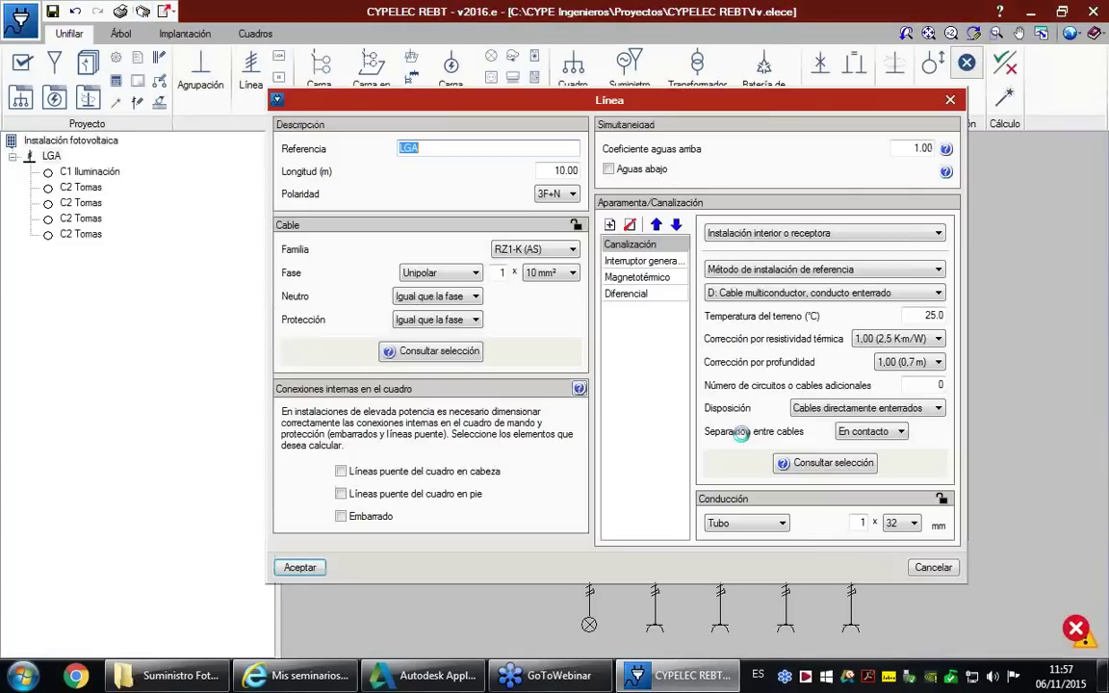
left_click(950, 99)
left_click(1003, 71)
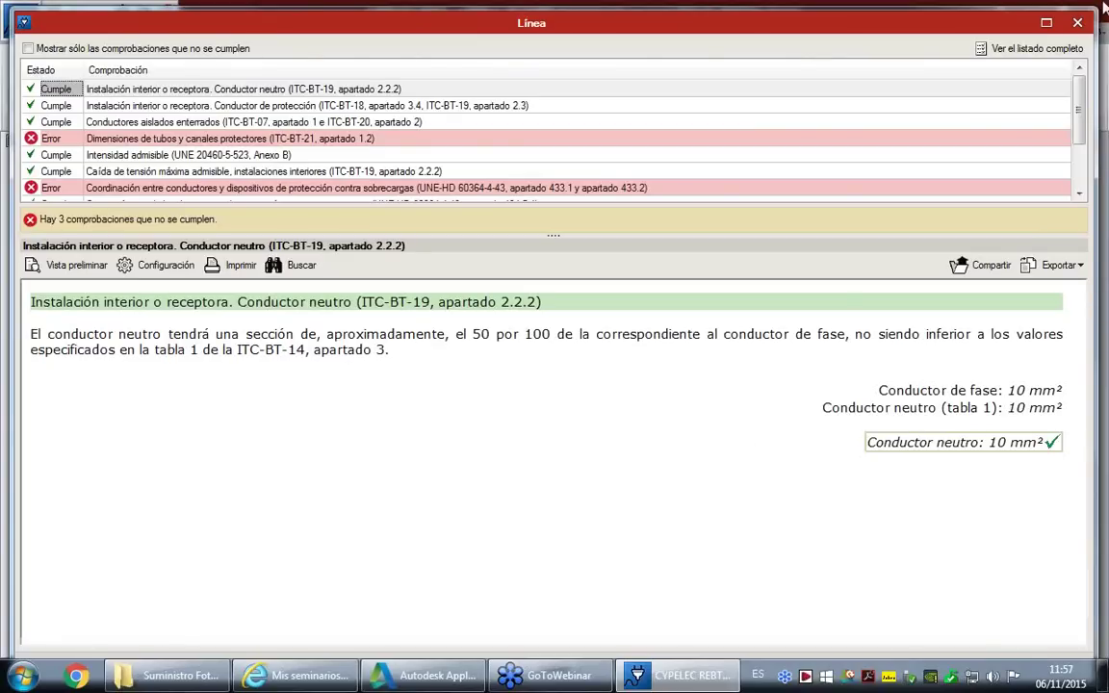
left_click(1078, 24)
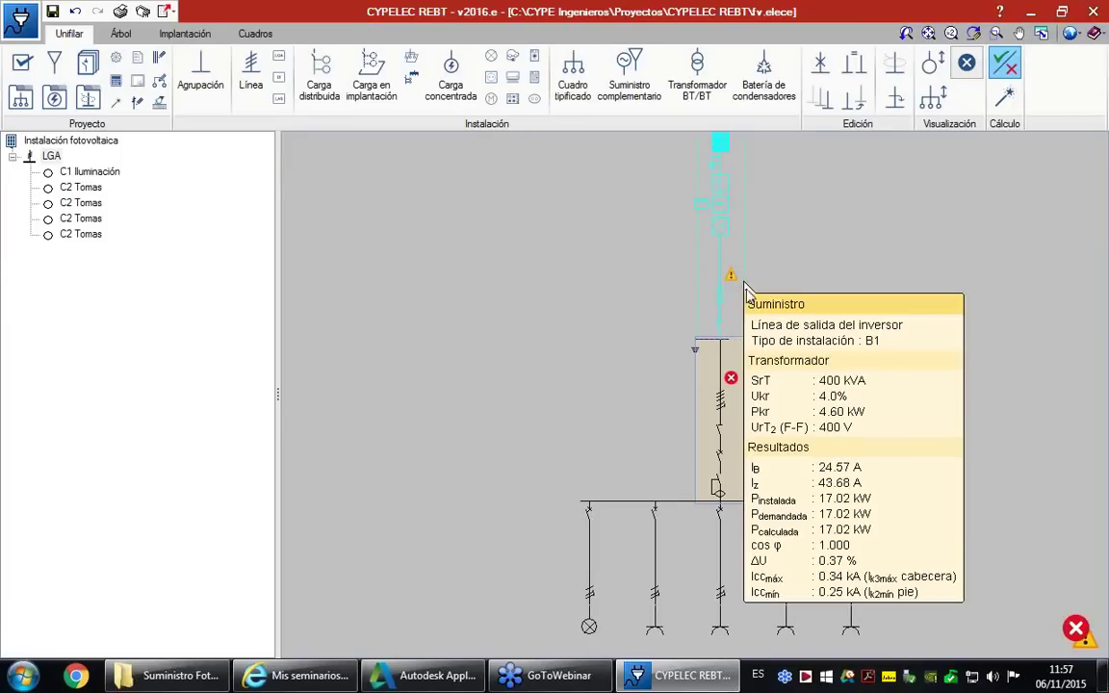
Review the supply's calculation results and list of checks, reading the short-circuit protection check under ITC-BT-22, apartado 1.1
mouse_move(743, 297)
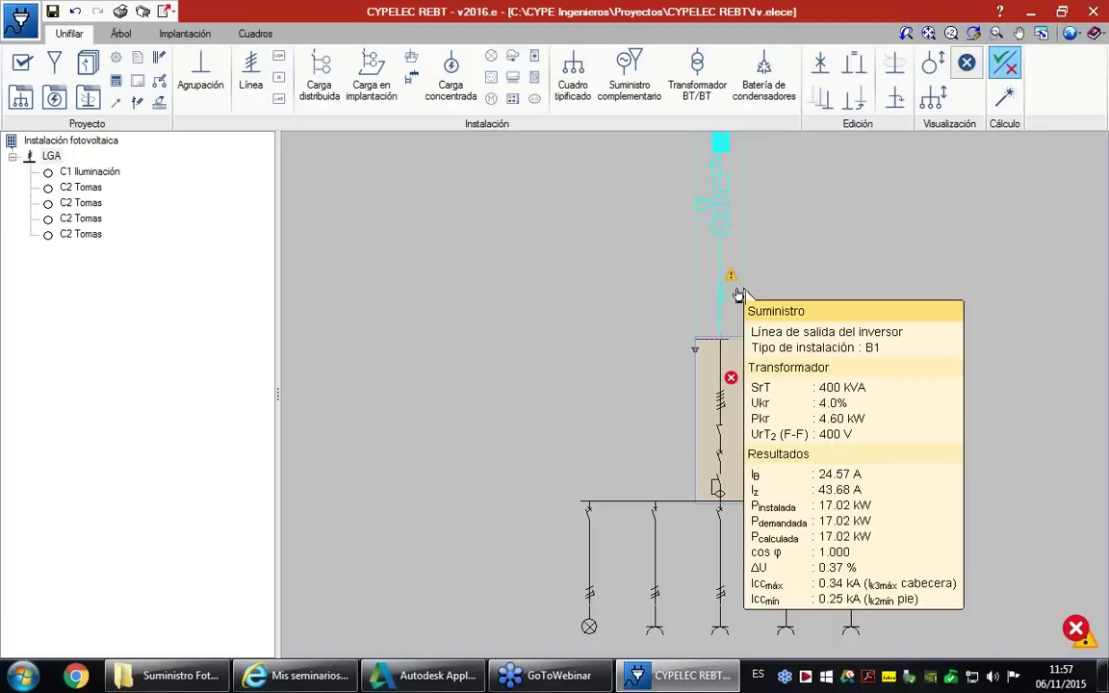
left_click(737, 293)
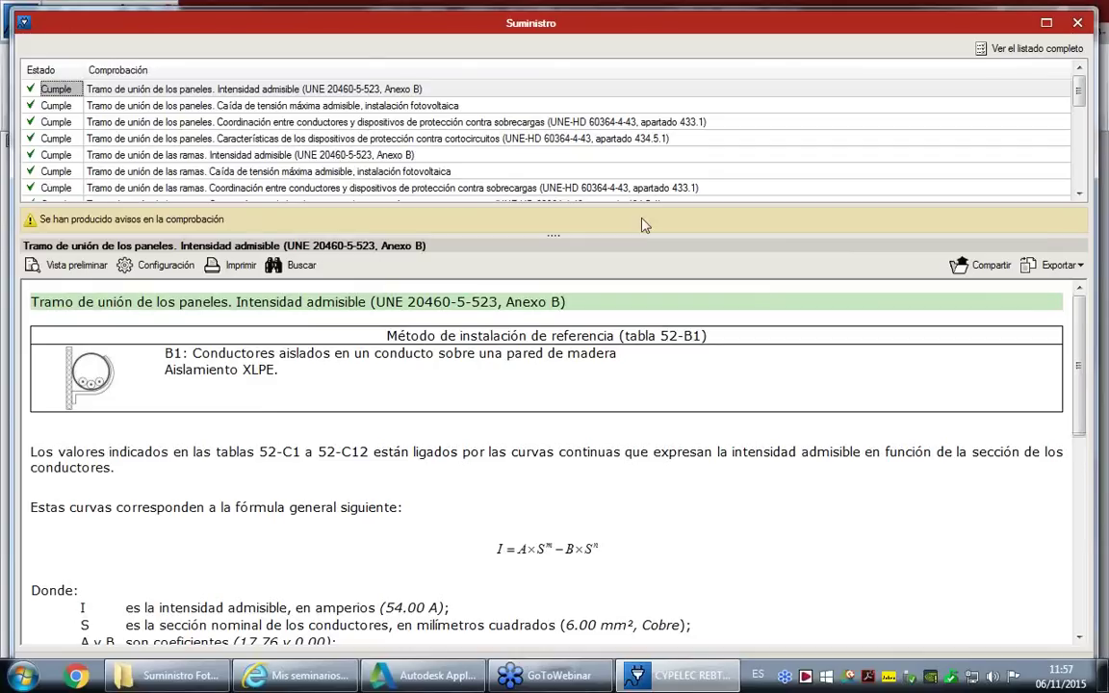
scroll(973, 91, "down", 8)
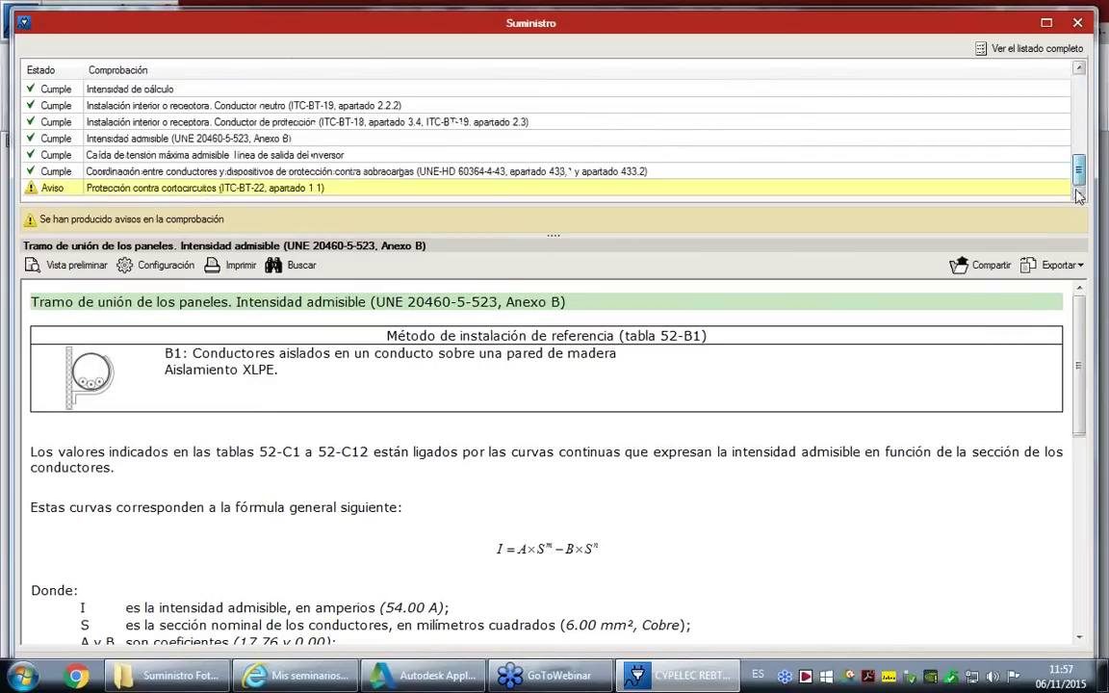
left_click(246, 185)
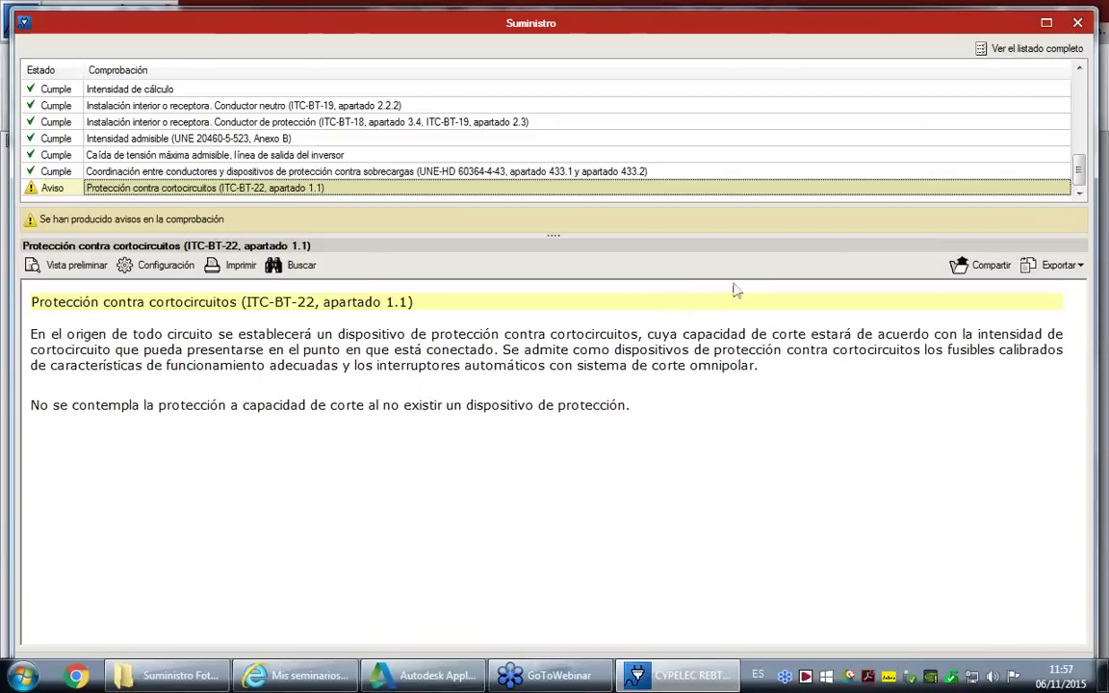
Close the supply's checks and review the list of checks for the conduit (Canalización) between the inverter and the receiving installation
left_click(1077, 22)
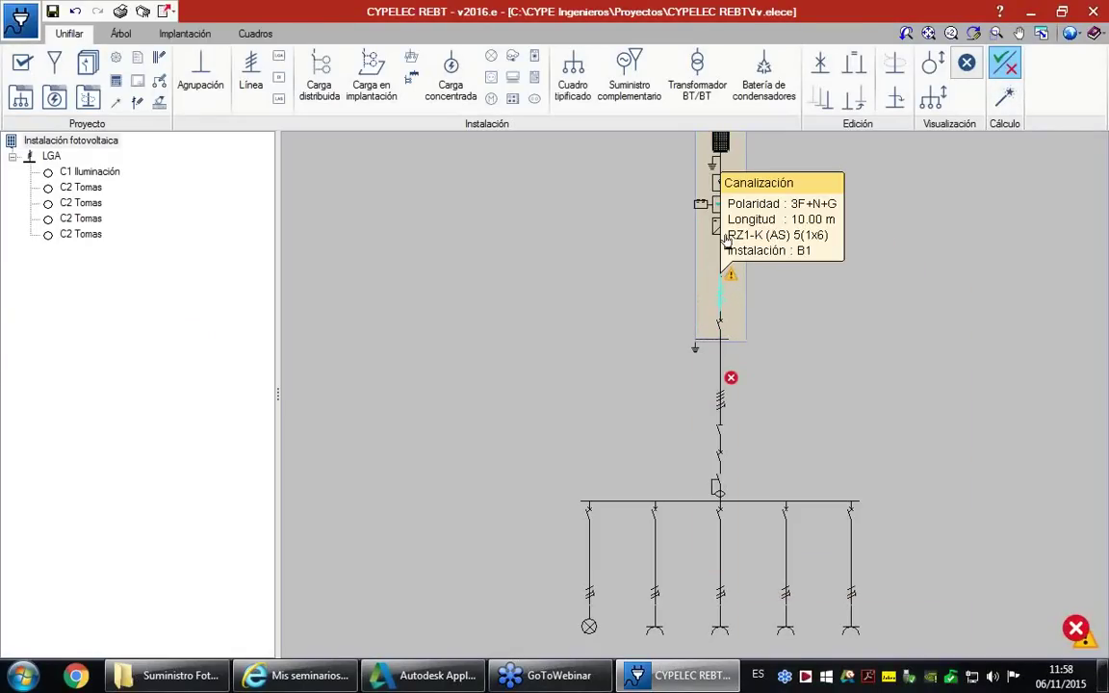
double_click(720, 241)
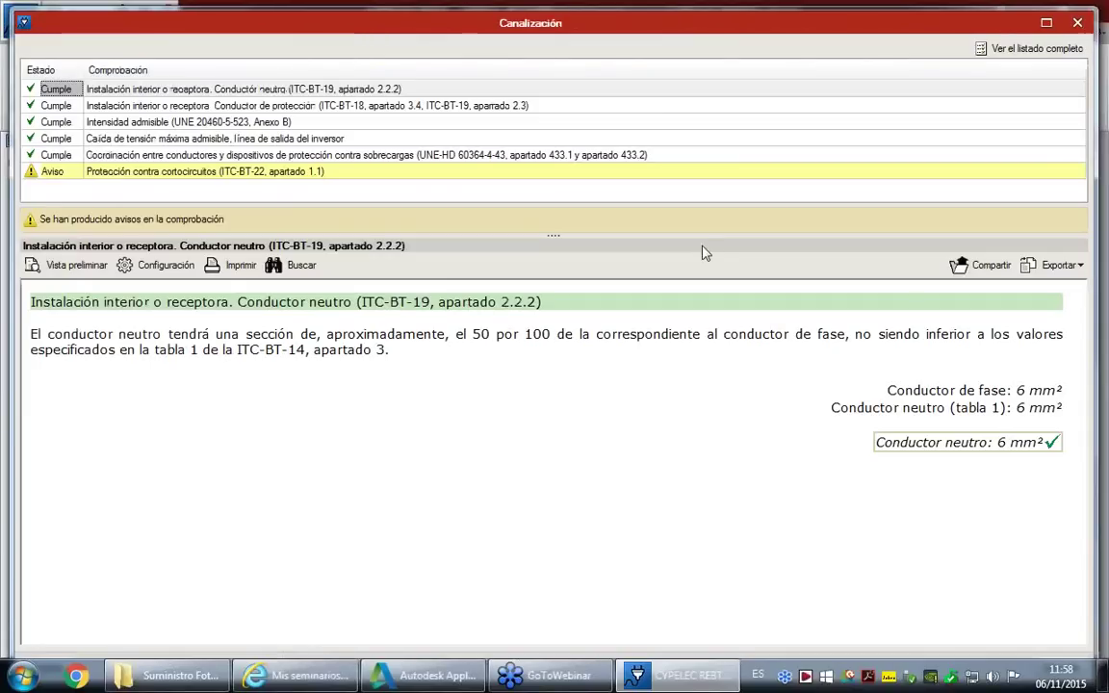
left_click(1078, 22)
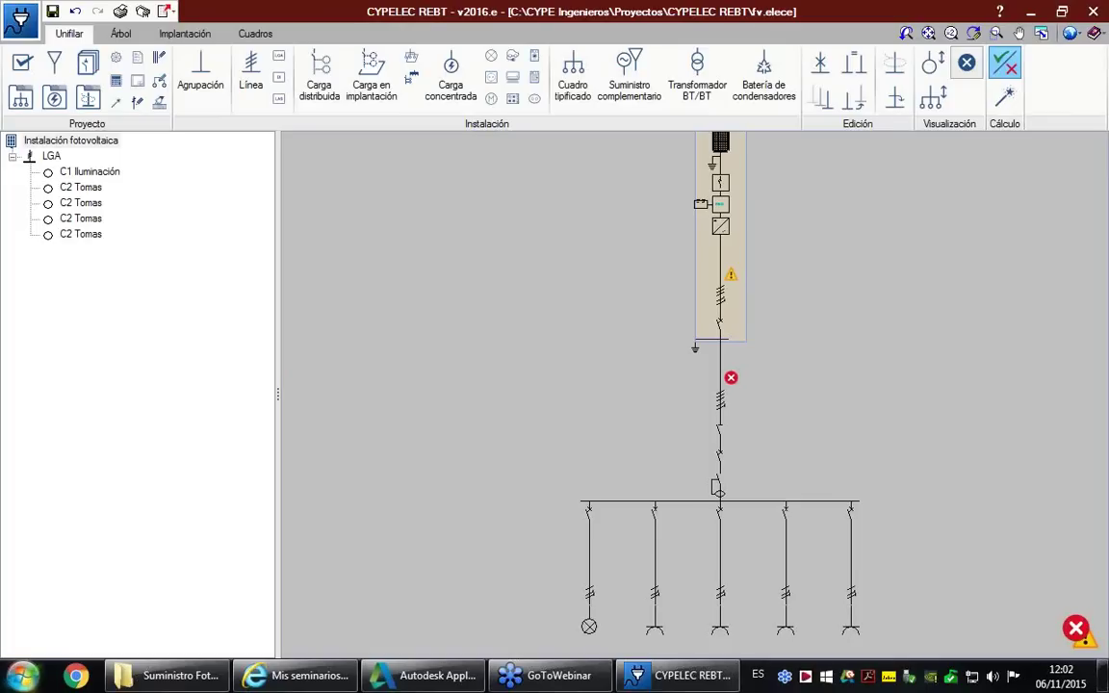
Open the photovoltaic installation's calculation report from the supply settings, view its available export formats, and return to the single-line diagram
left_click(55, 62)
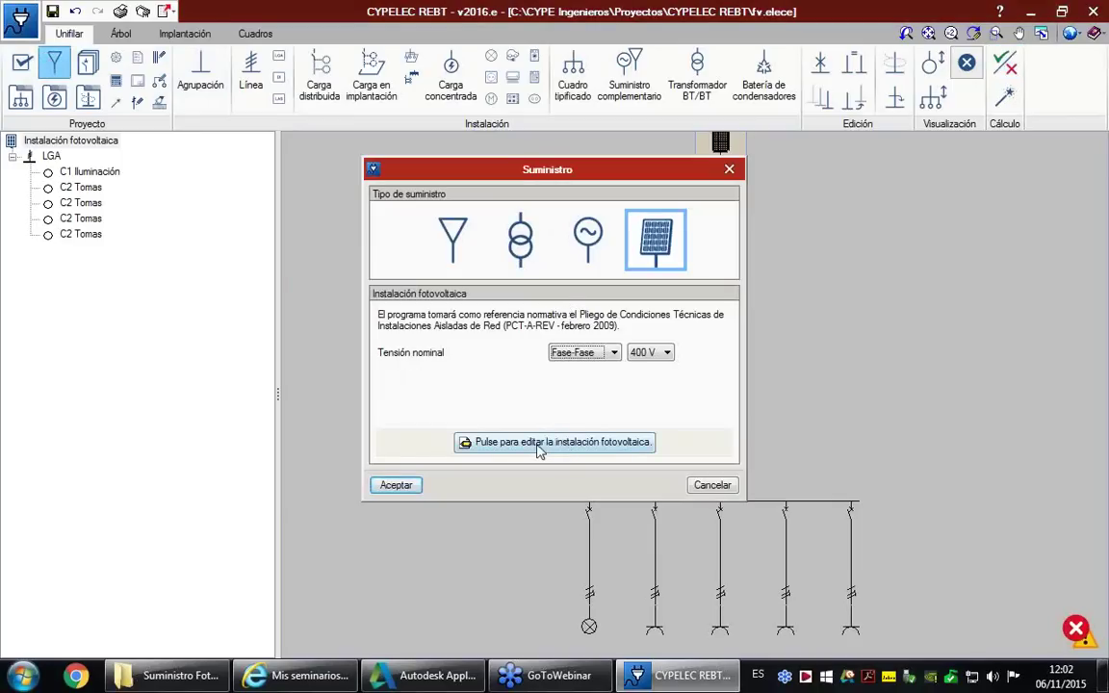
left_click(490, 442)
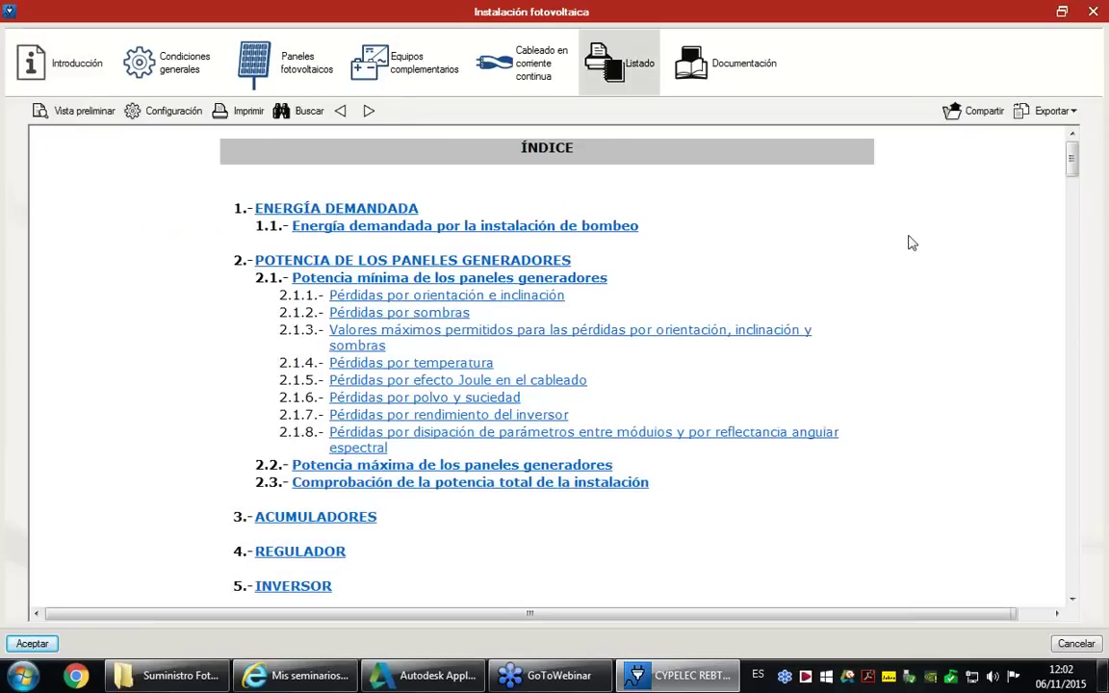
left_click(1058, 112)
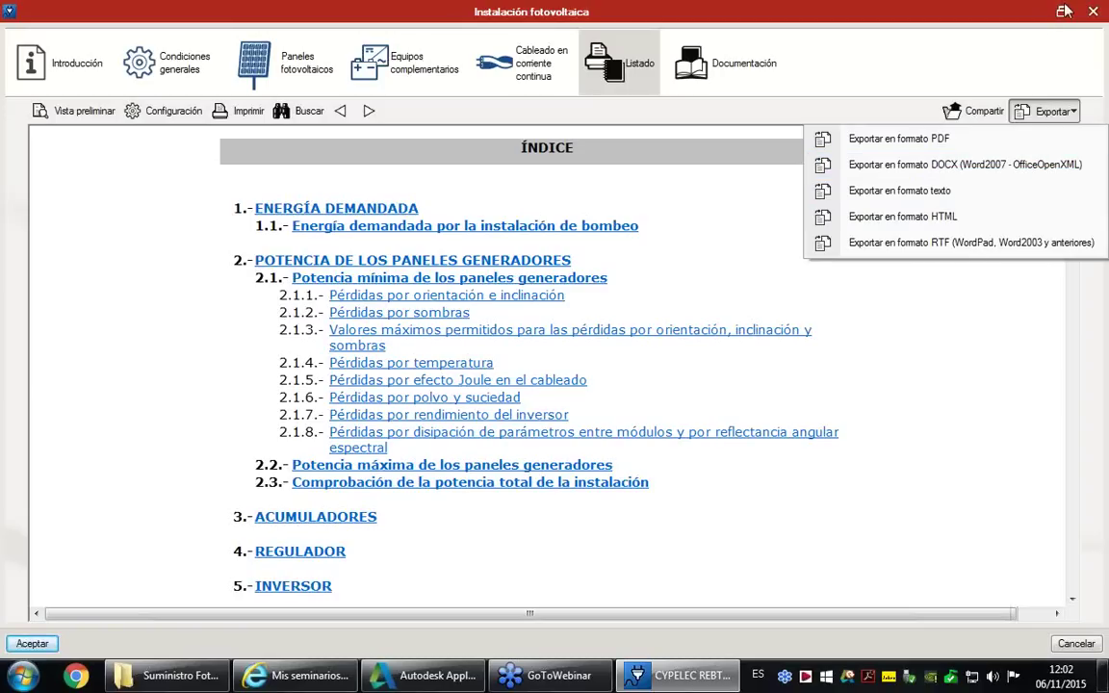
left_click(986, 17)
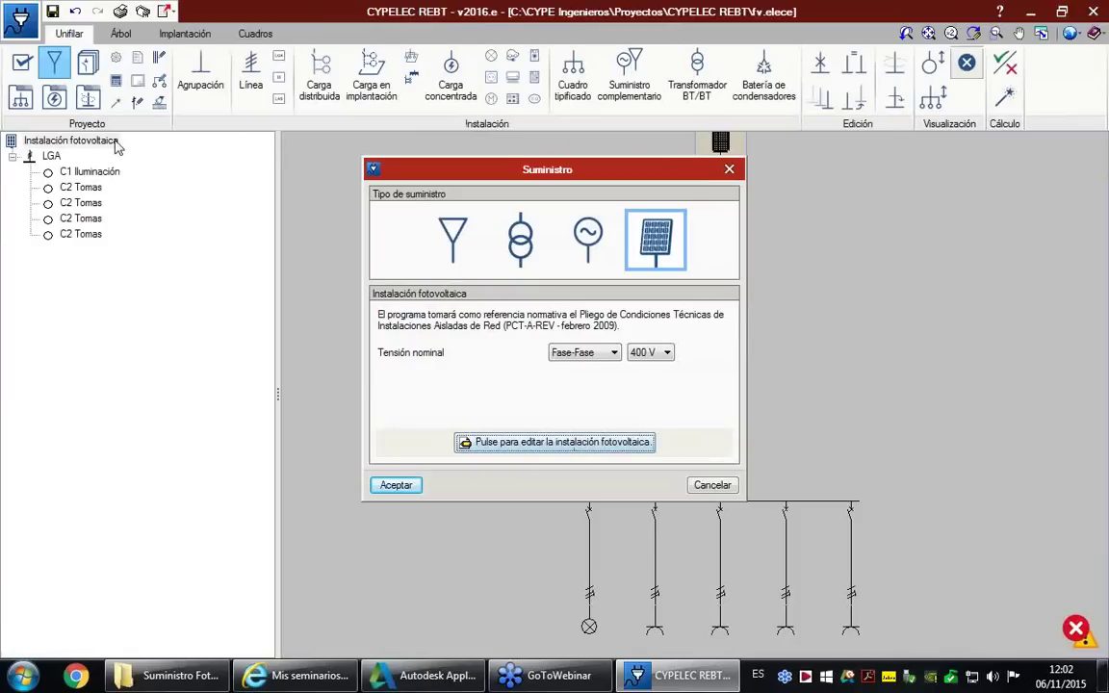
left_click(390, 486)
Show the installation's check results again and open the LGA line's list of checks
left_click(1004, 62)
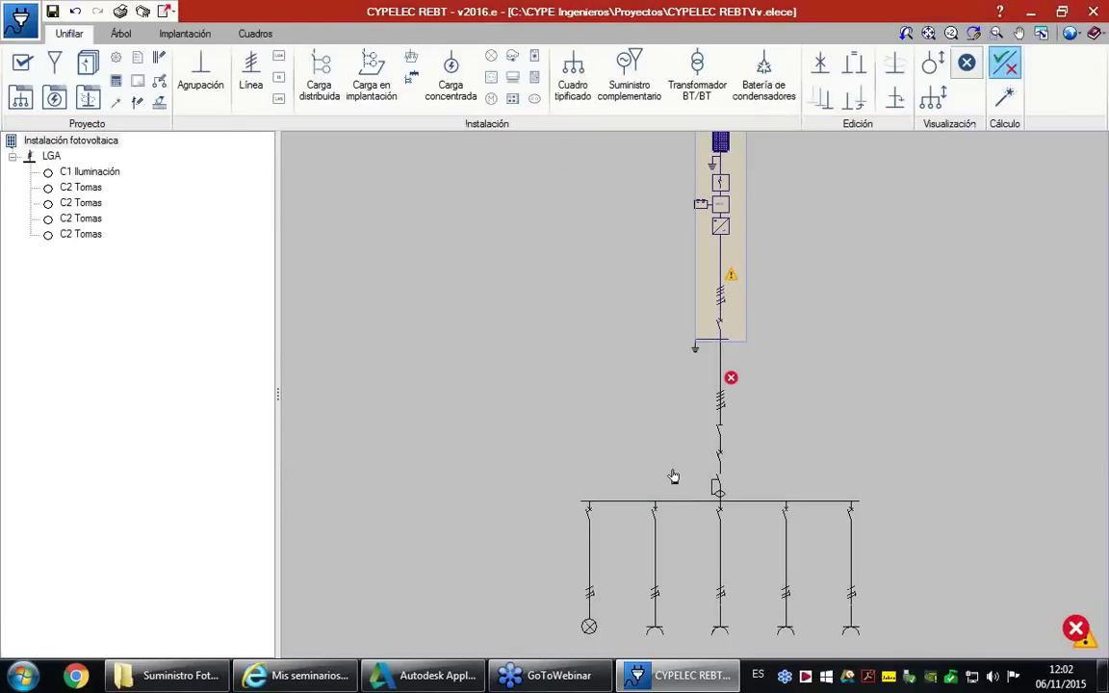
left_click(724, 437)
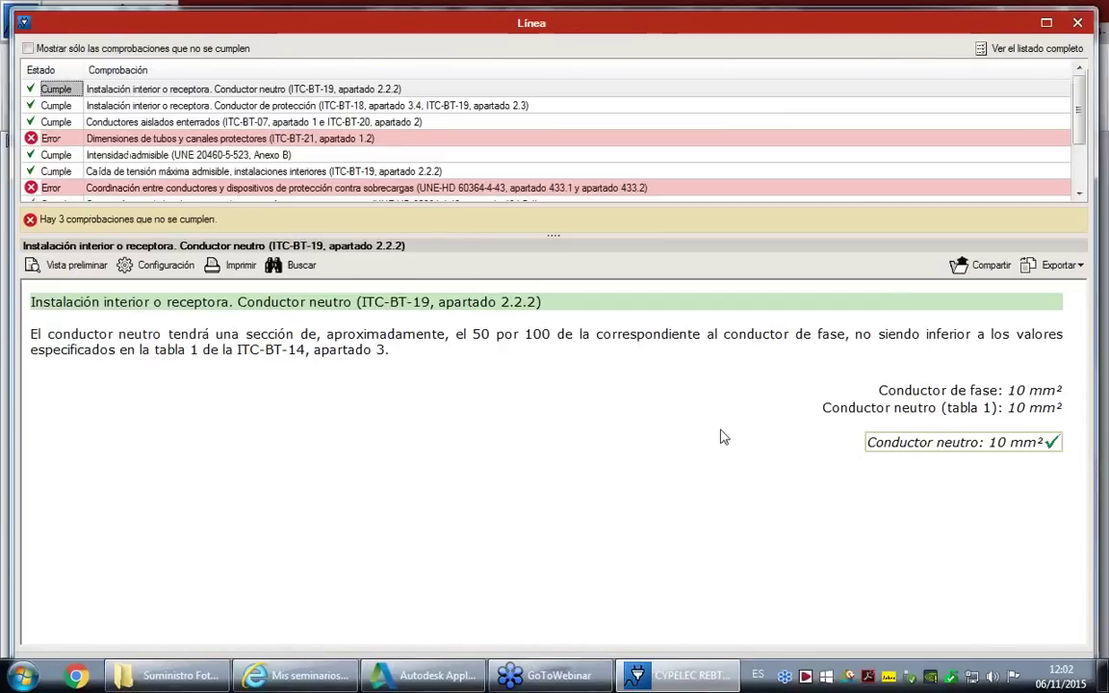